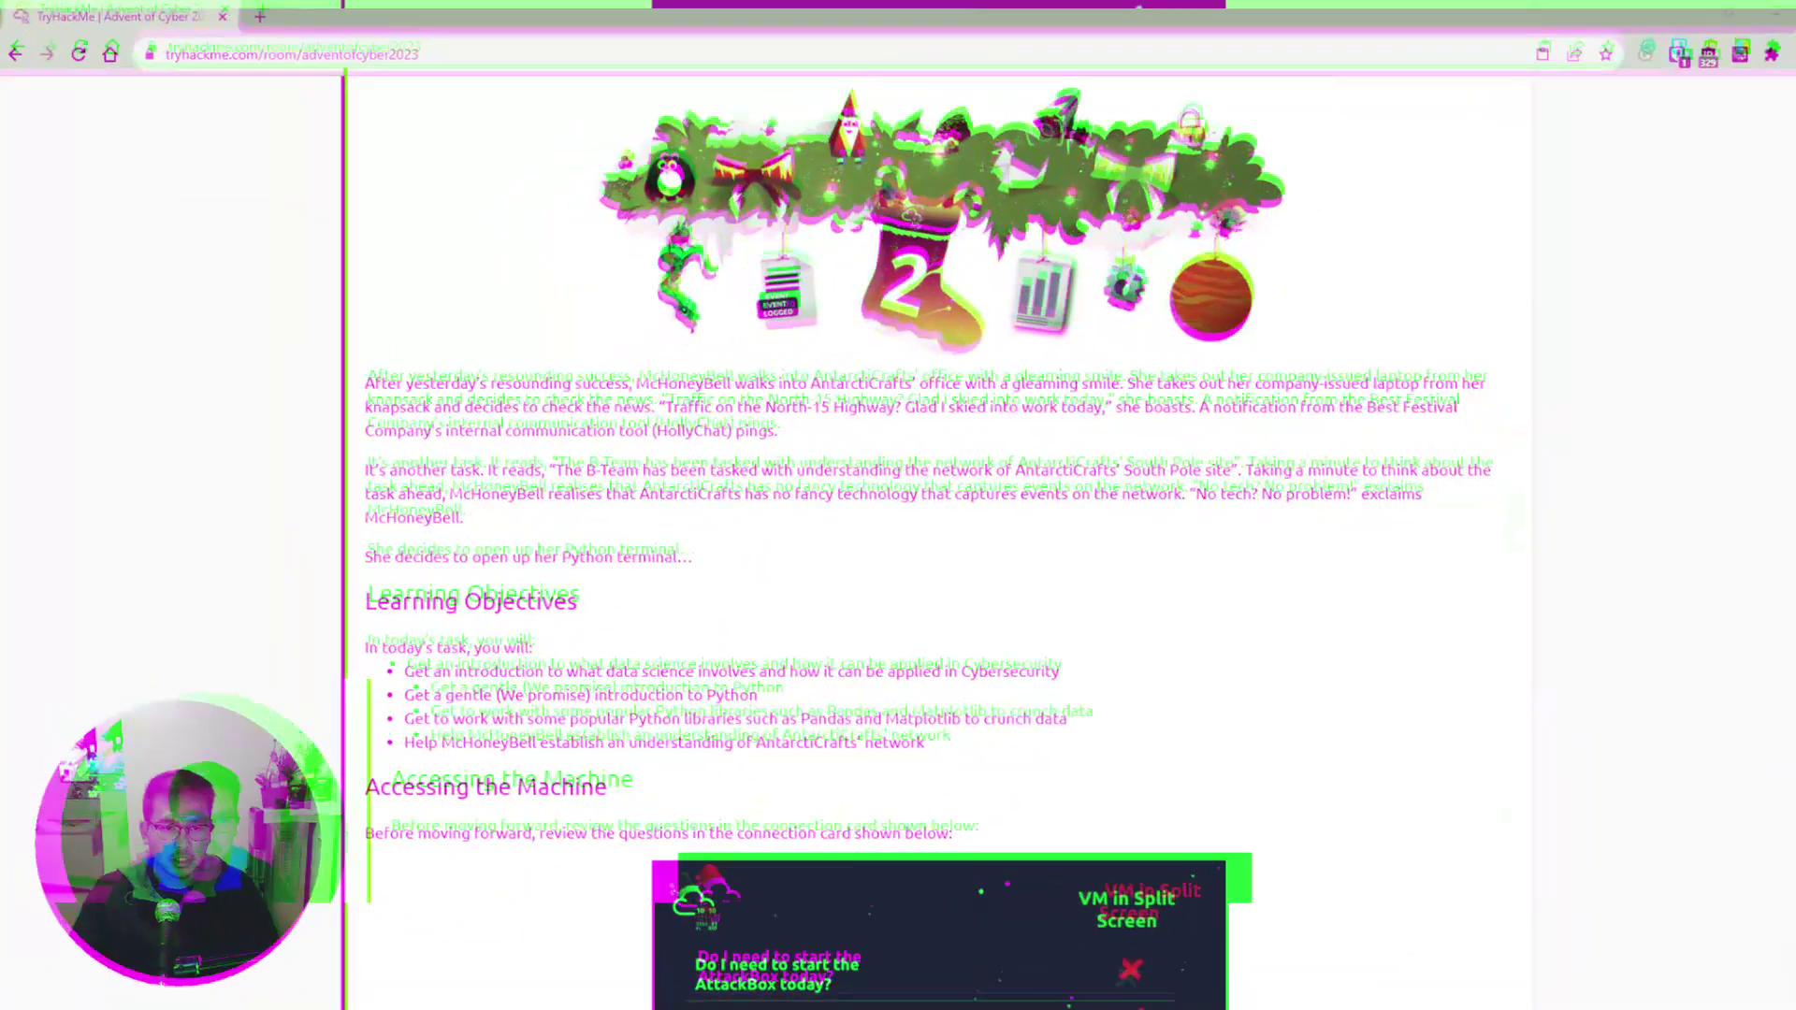
Read the Day 2 story, learning objectives, connection card, and the data science and Jupyter Notebooks introductions.
scroll(940, 561, "down", 2)
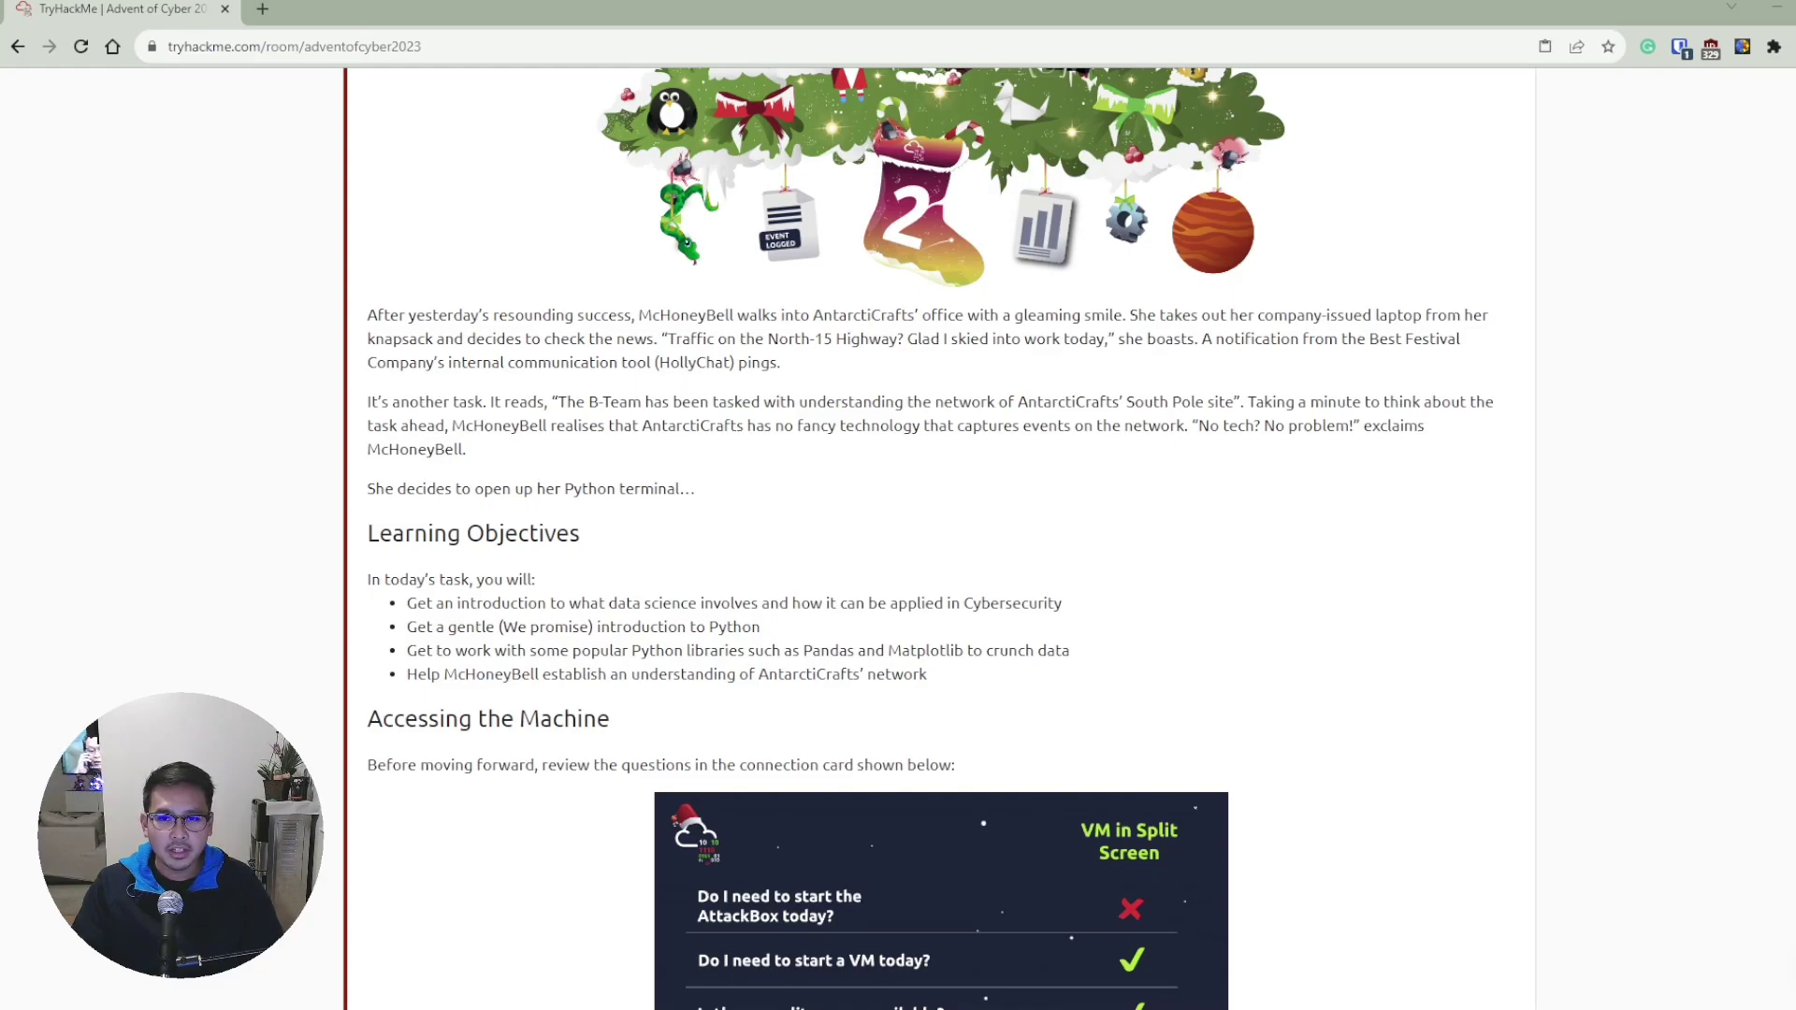
scroll(940, 538, "down", 1)
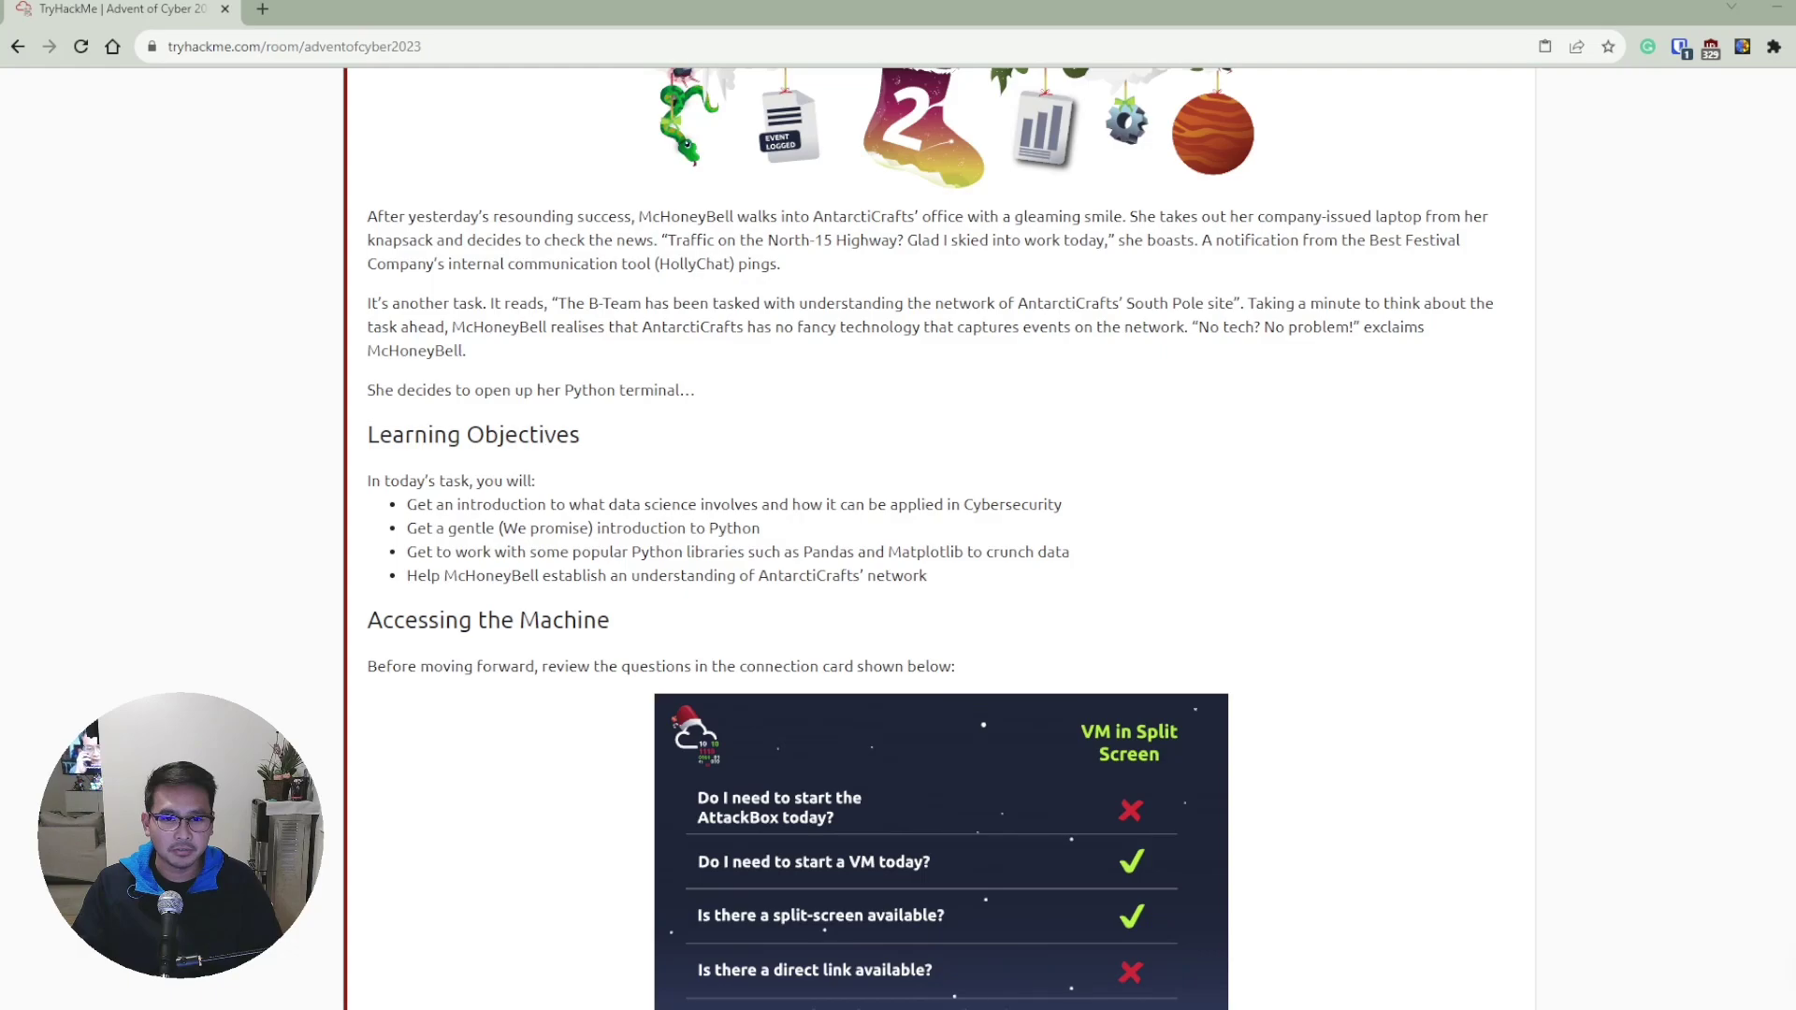
scroll(929, 539, "down", 1)
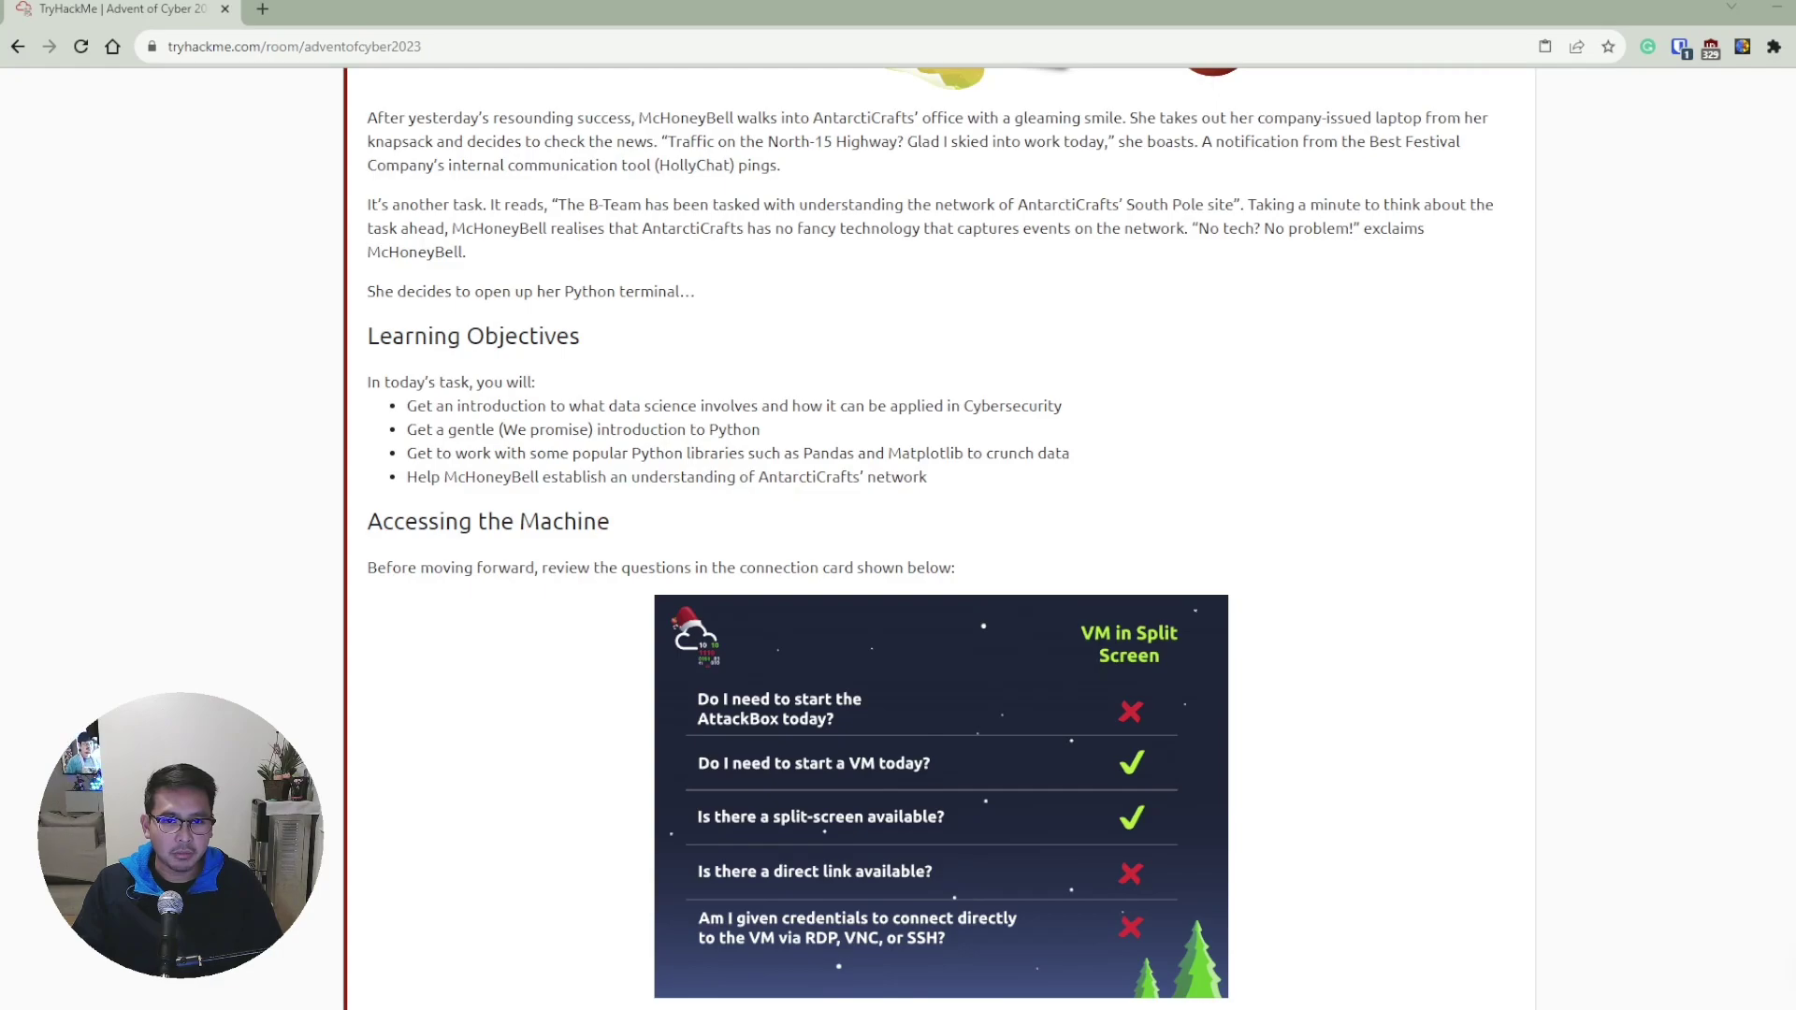
scroll(931, 538, "down", 1)
scroll(931, 538, "up", 2)
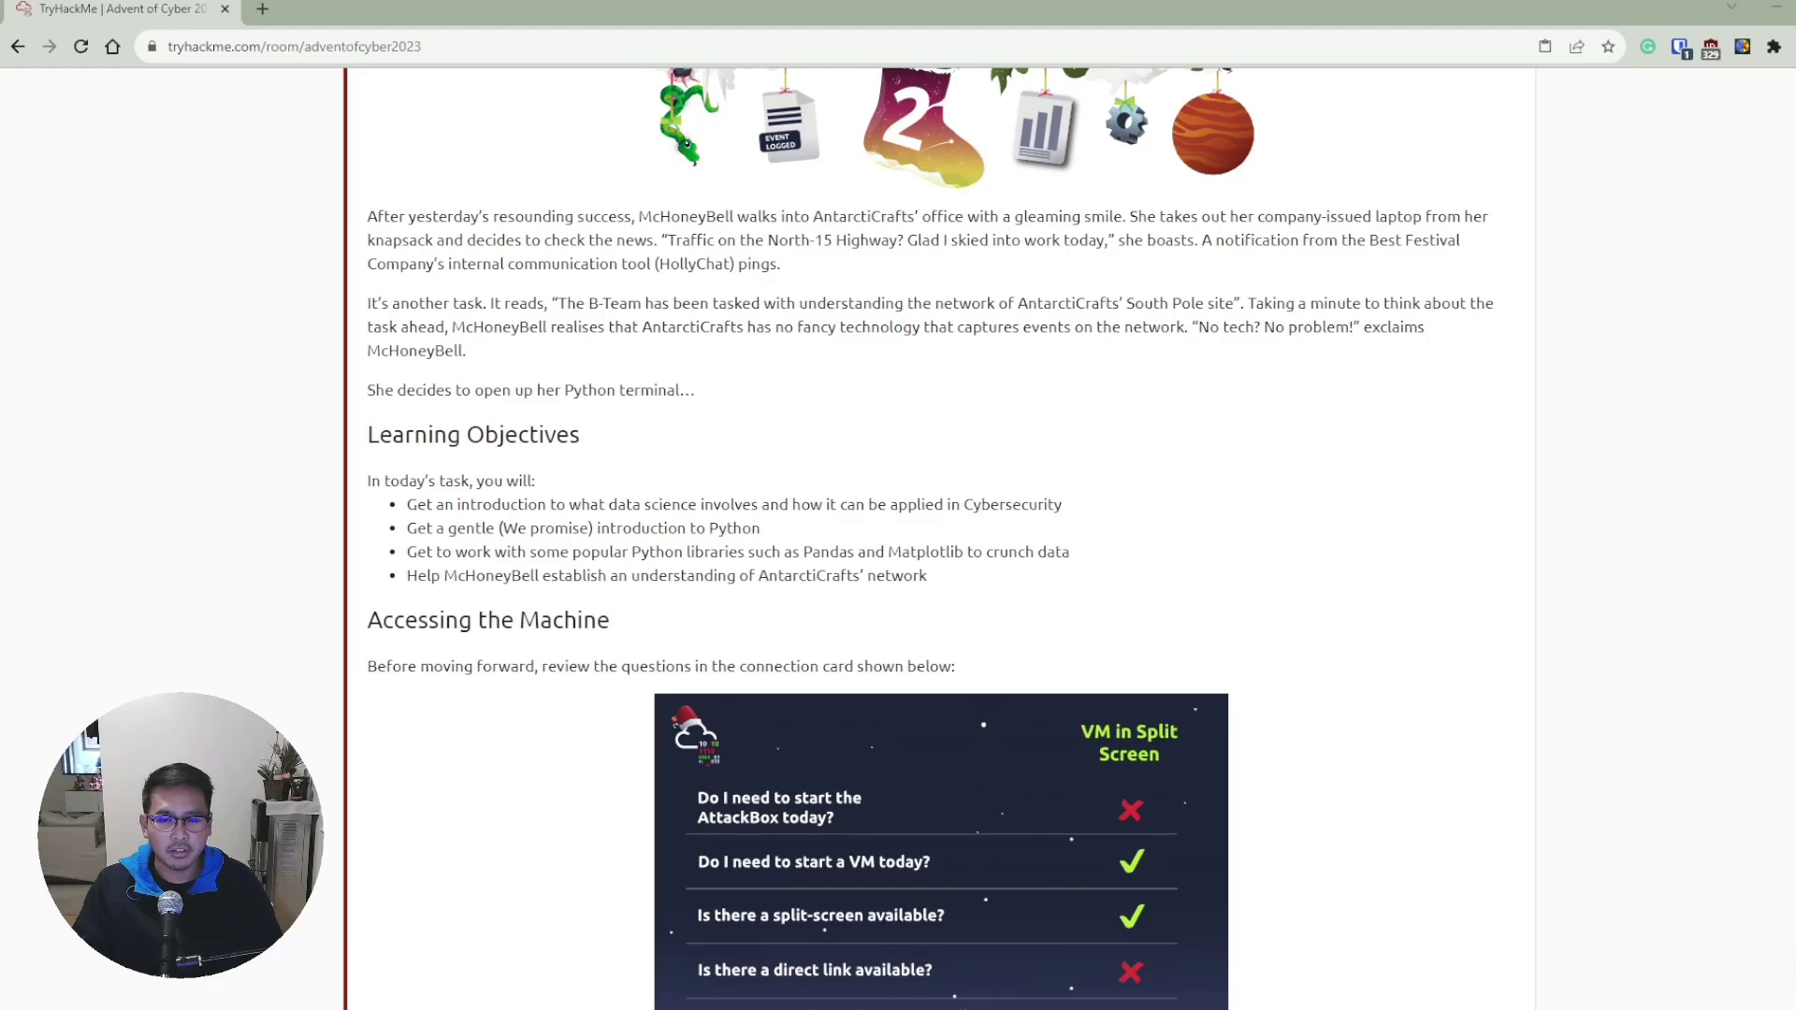
scroll(940, 538, "down", 9)
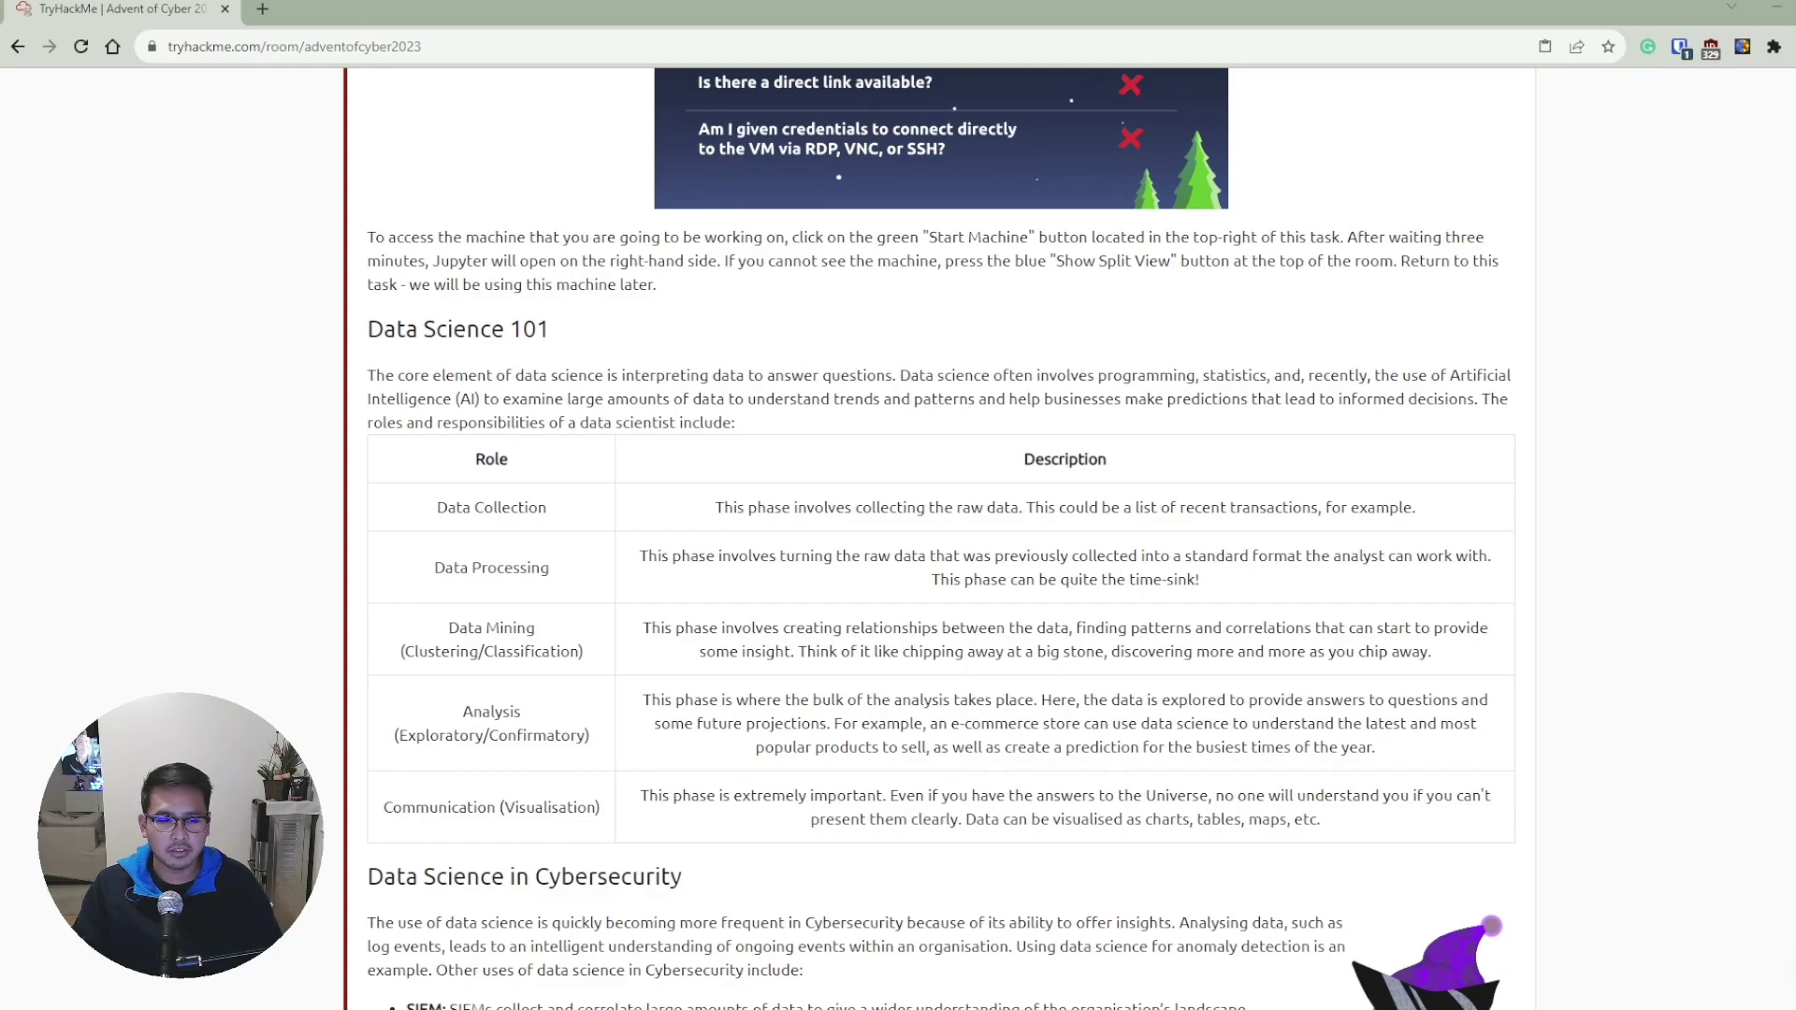
scroll(941, 538, "down", 4)
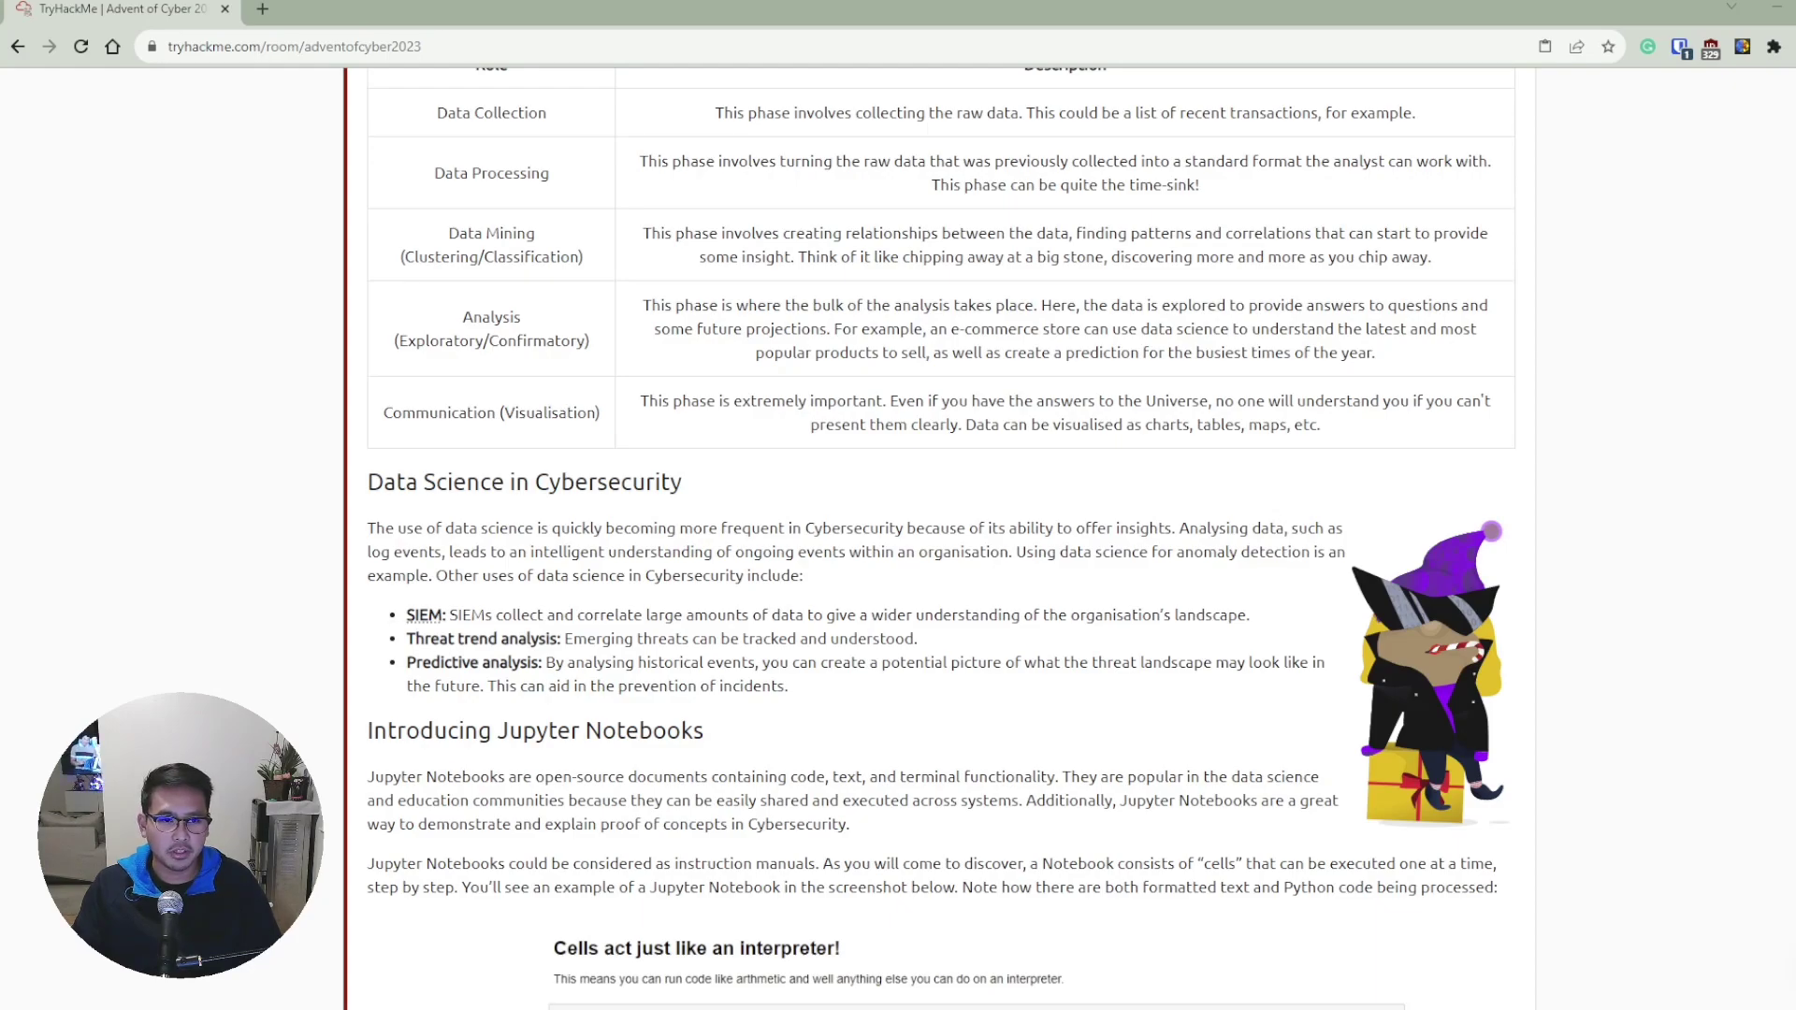
scroll(940, 538, "down", 1)
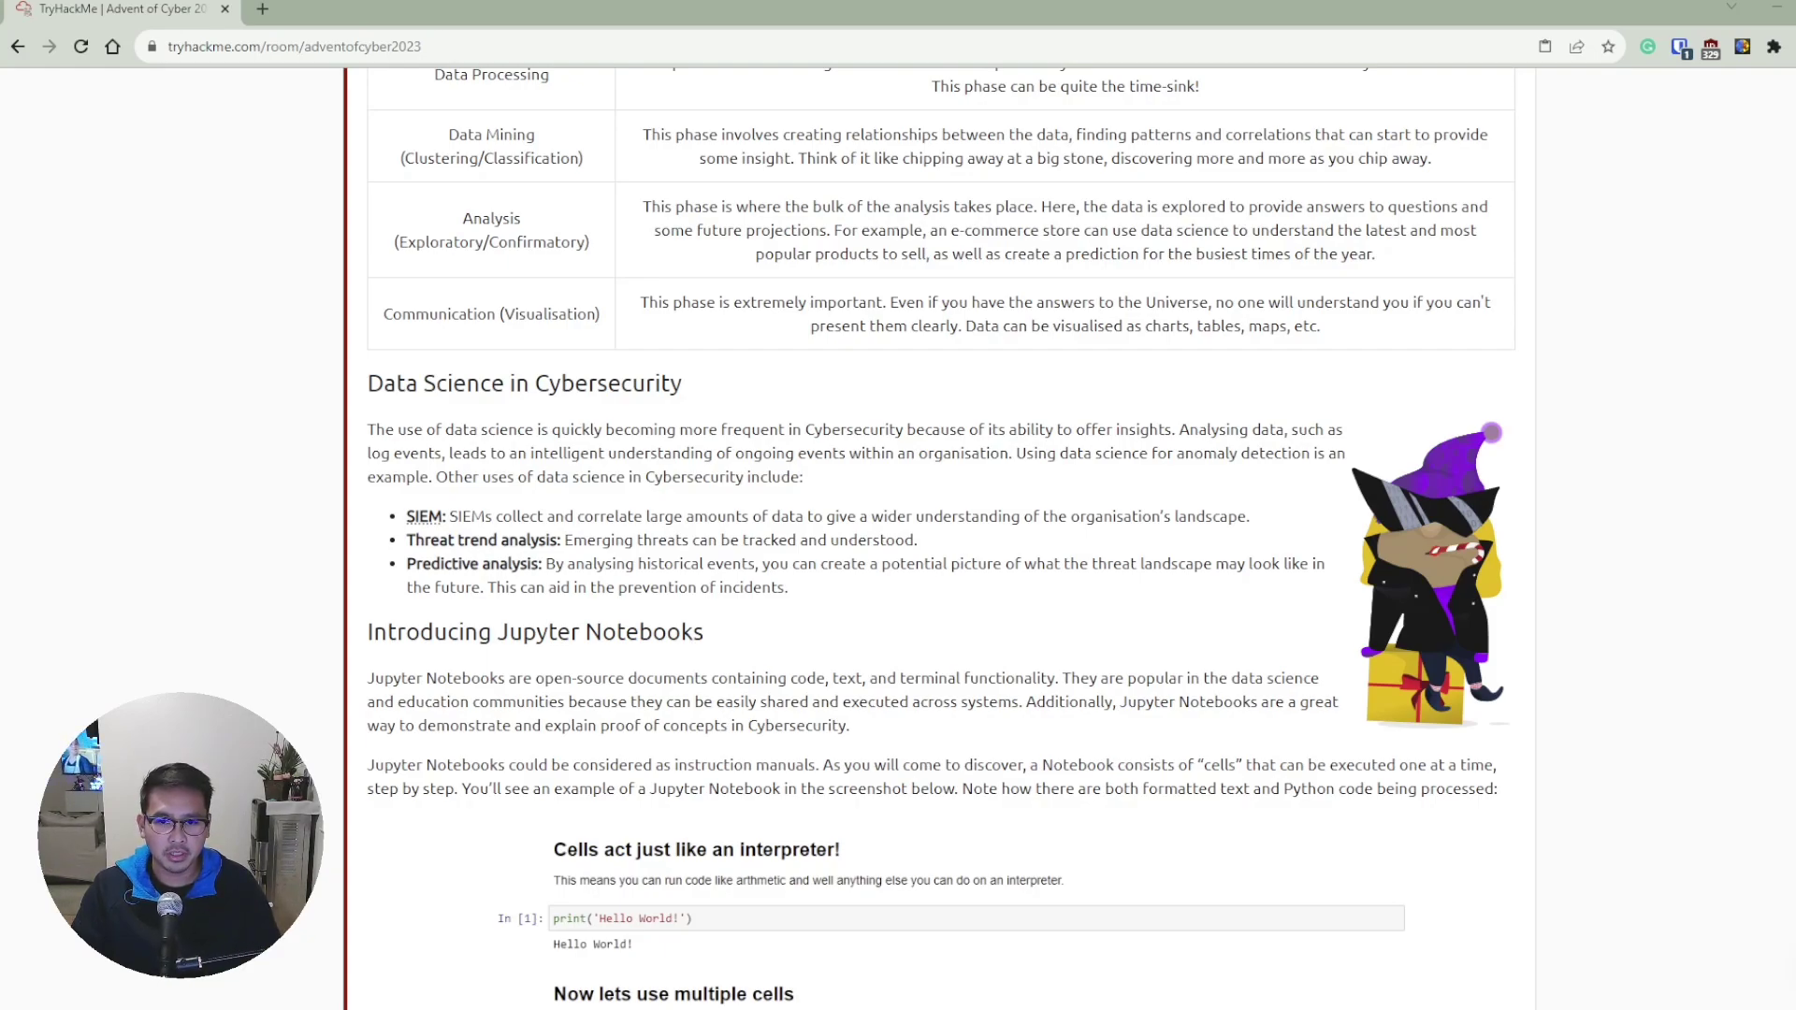
scroll(936, 538, "down", 4)
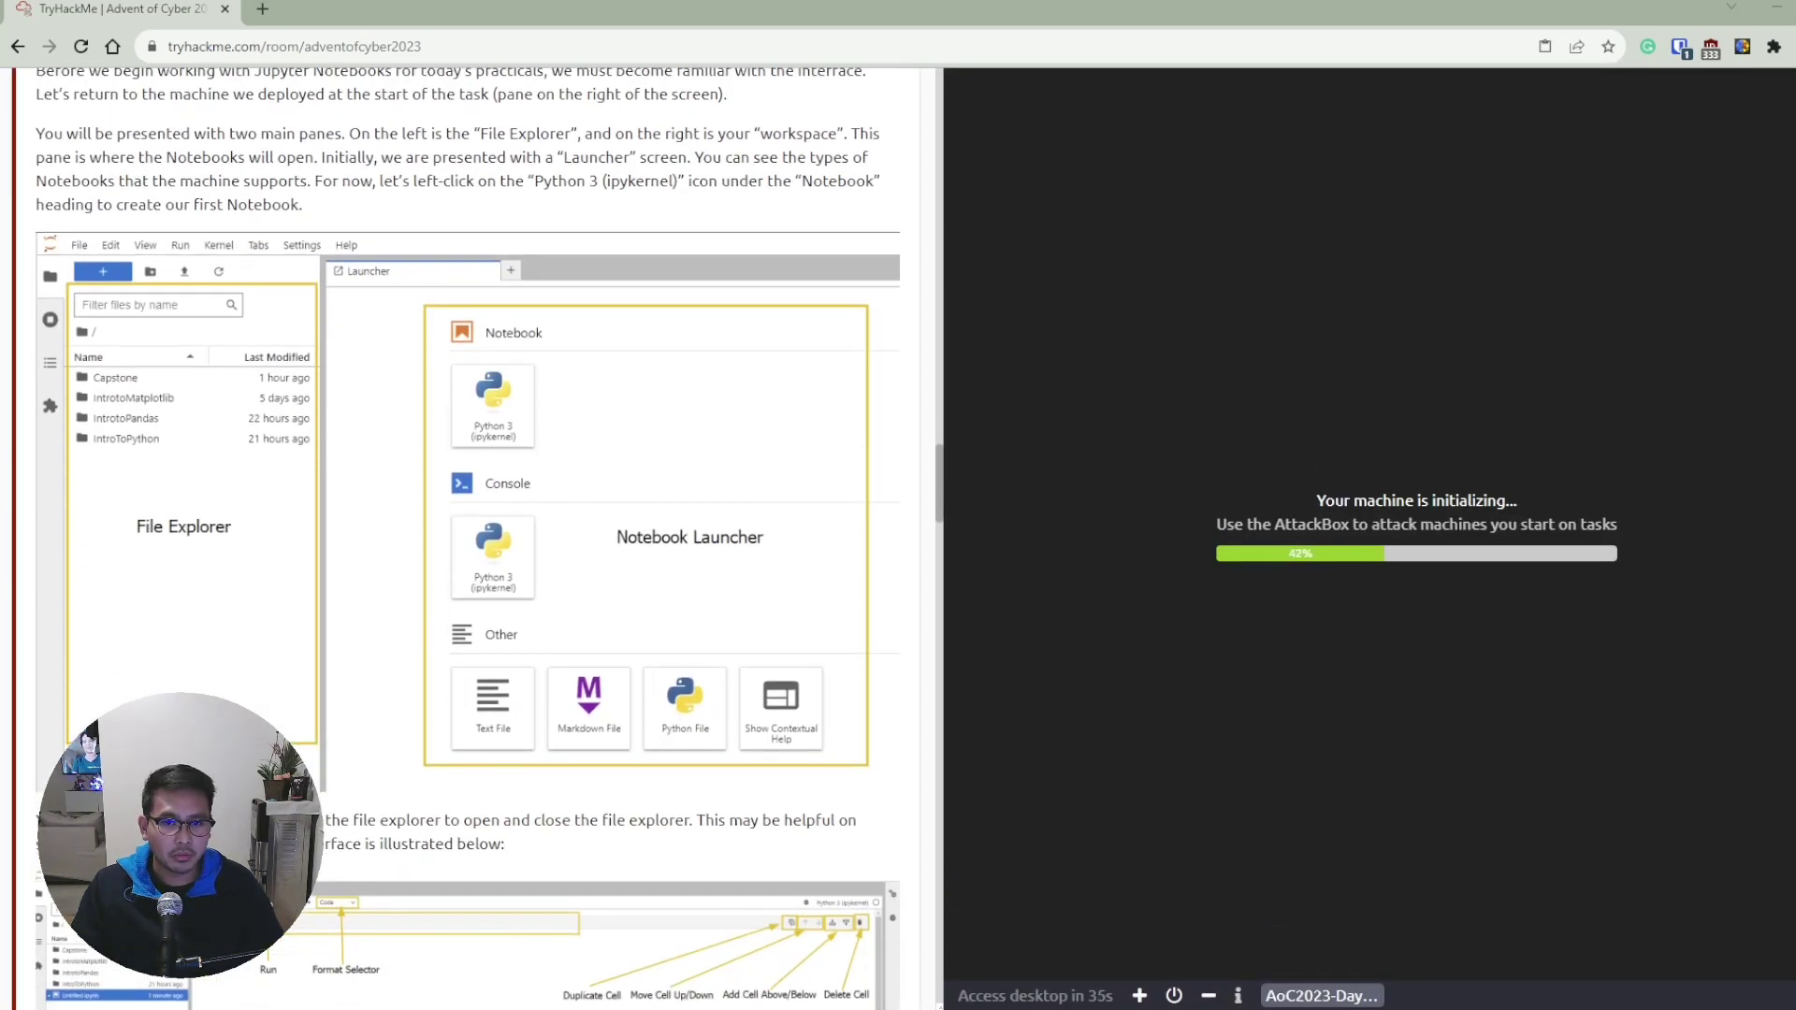
Review the Jupyter interface guide and notable buttons, plus the Python3 Crash Course sections on printing, variables and lists.
scroll(467, 538, "down", 2)
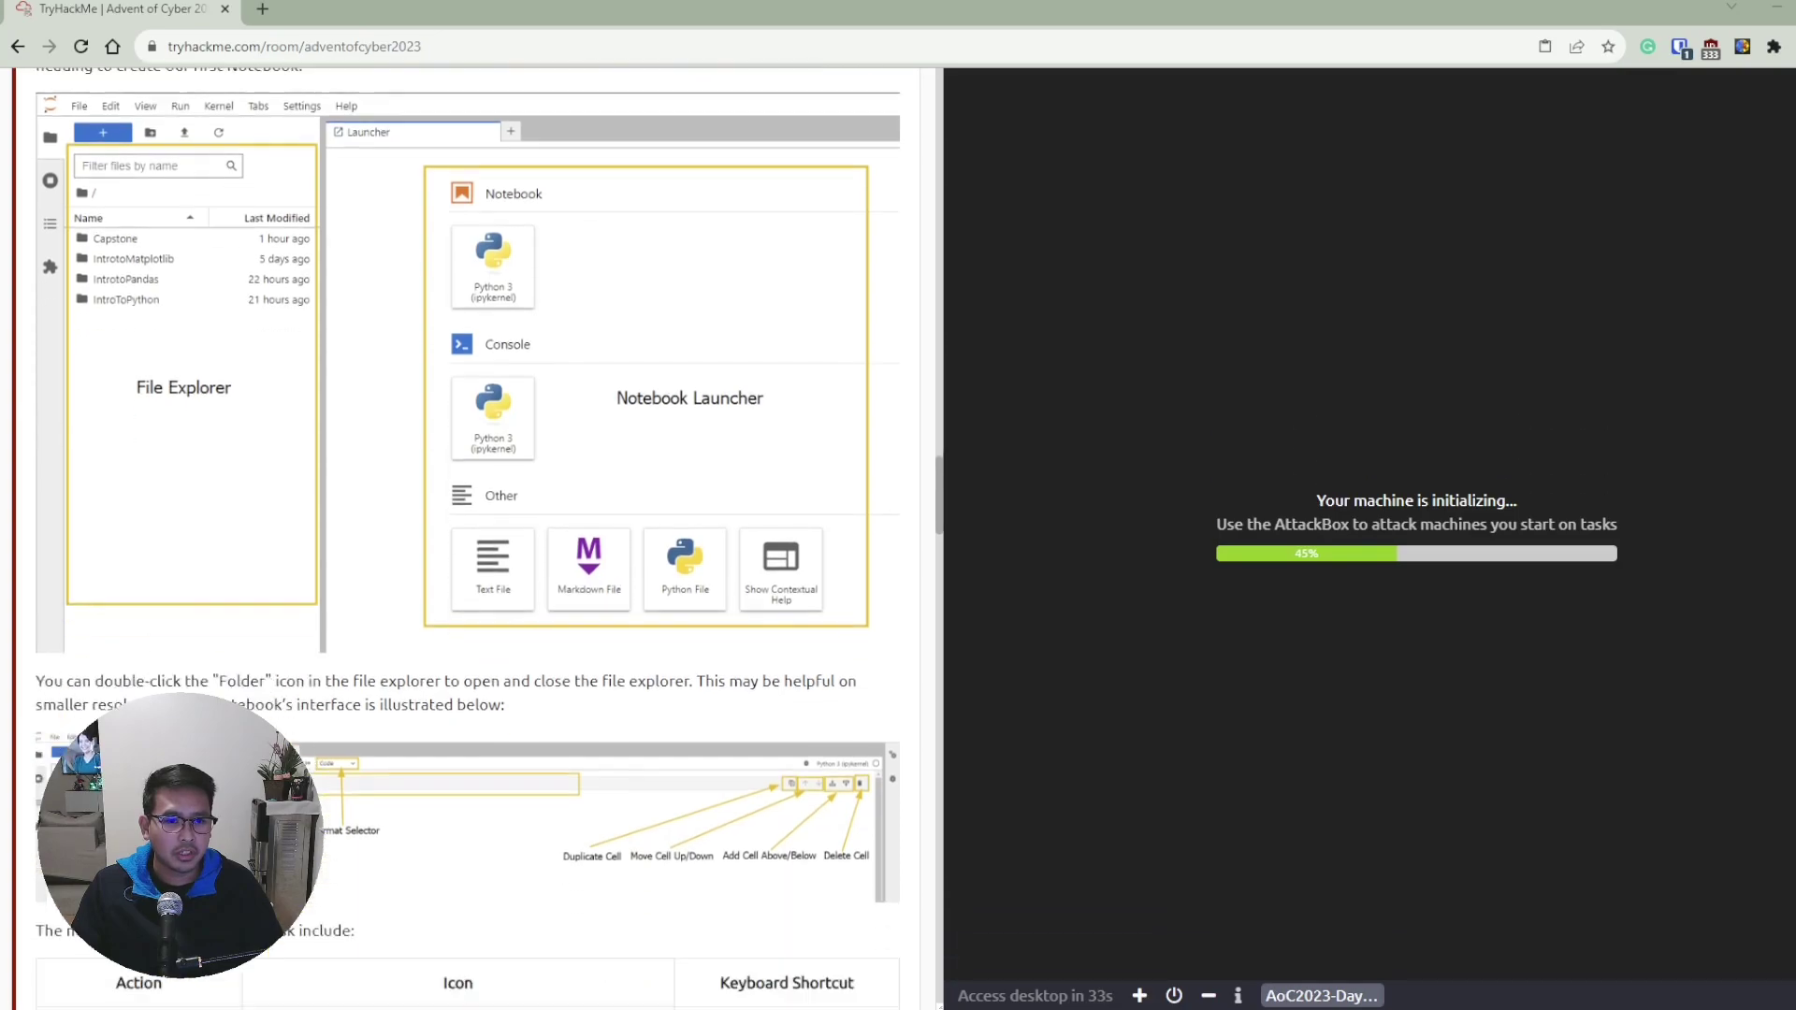
scroll(467, 538, "down", 10)
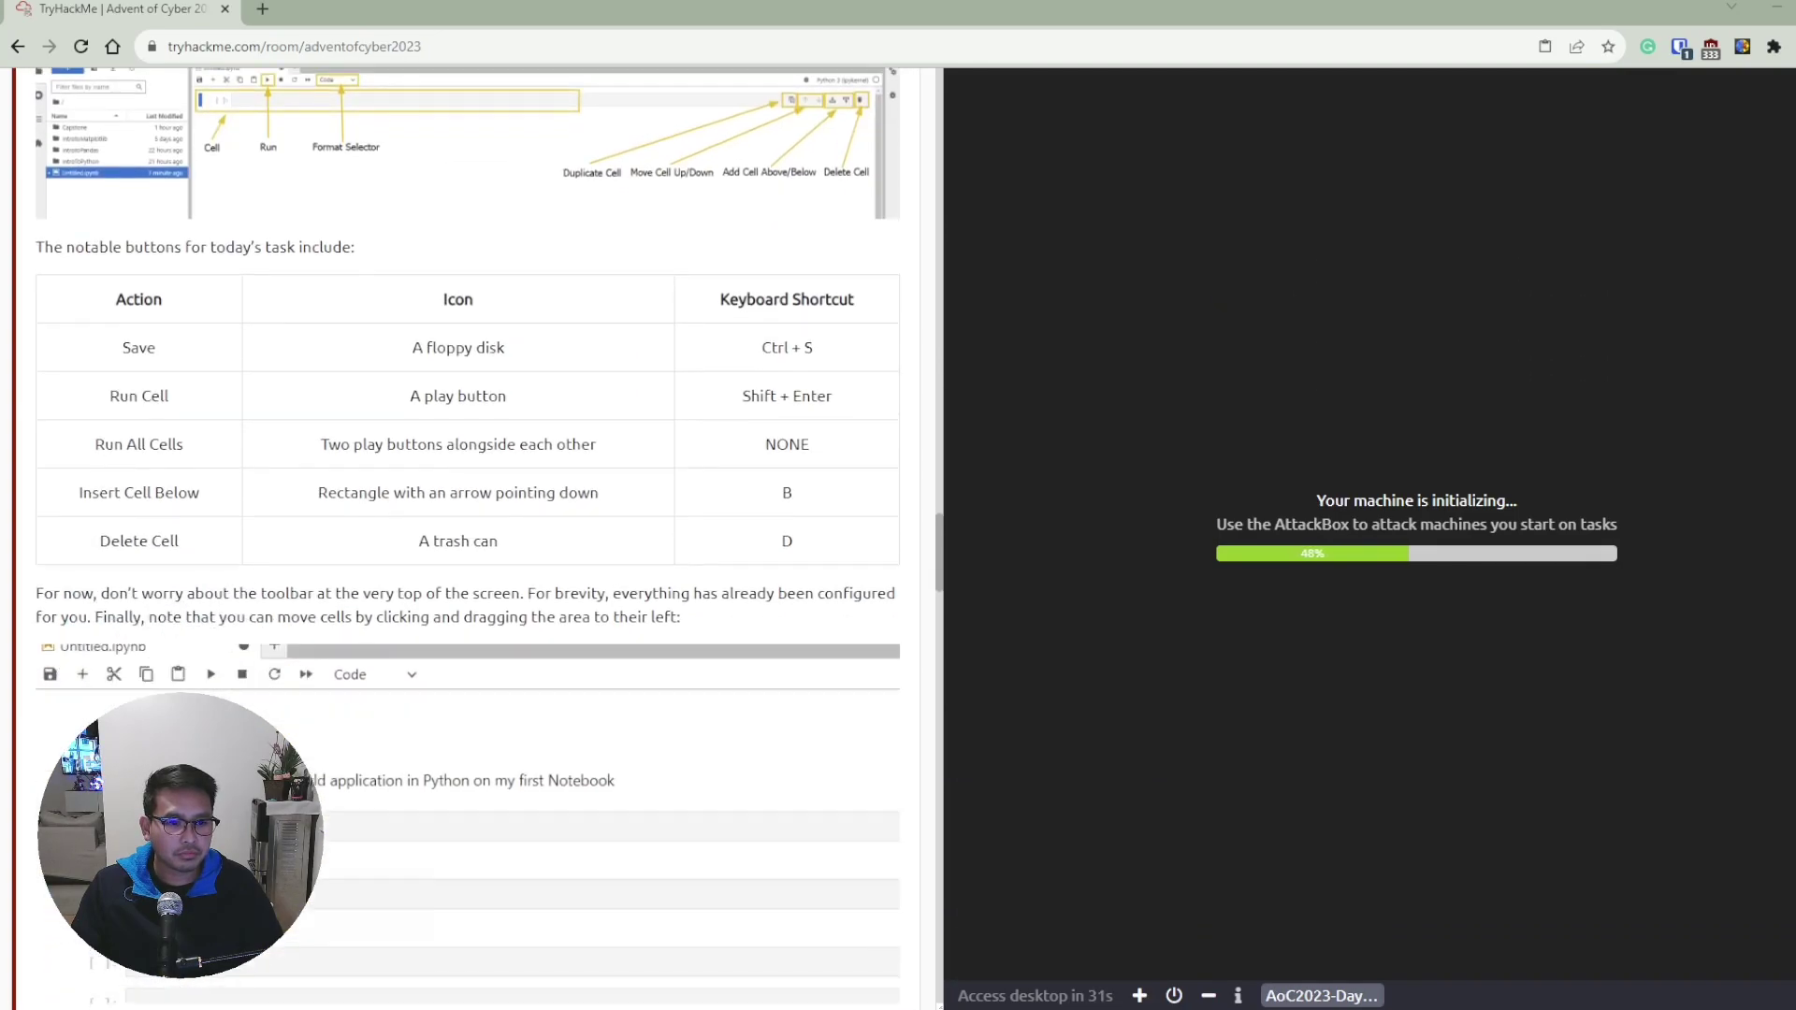
scroll(468, 538, "down", 3)
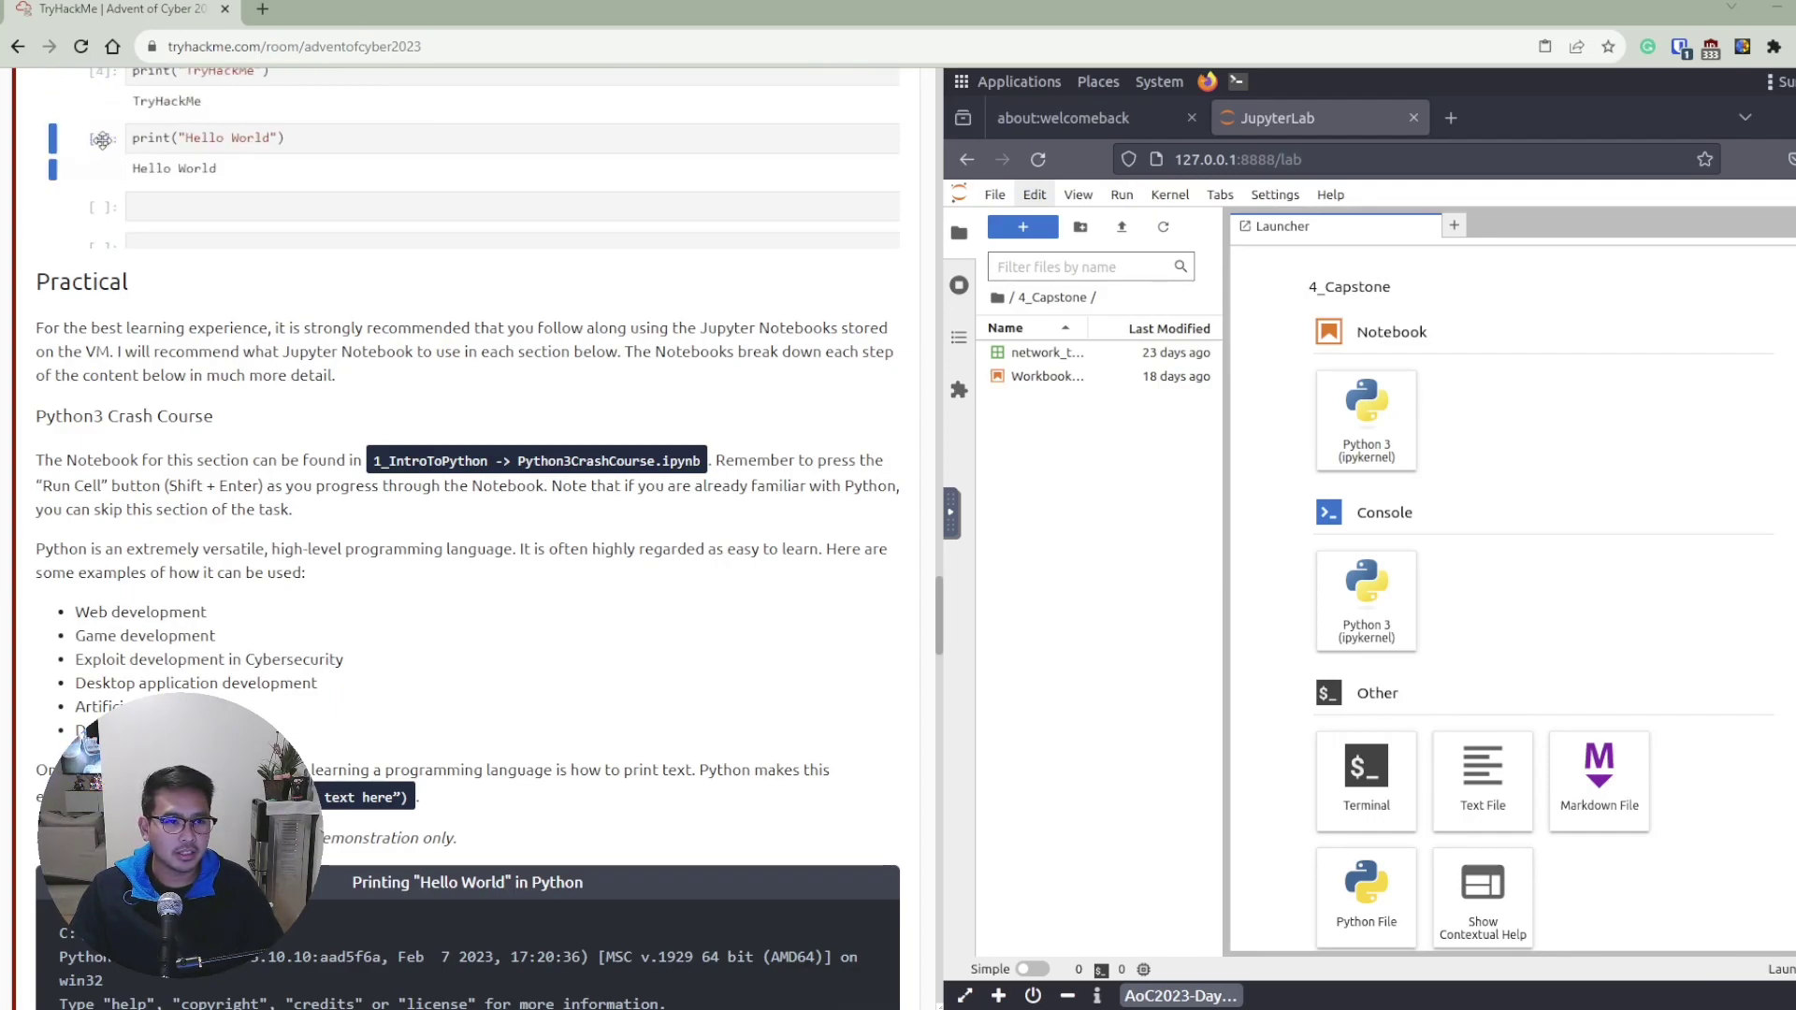
scroll(468, 561, "down", 1)
scroll(286, 739, "down", 3)
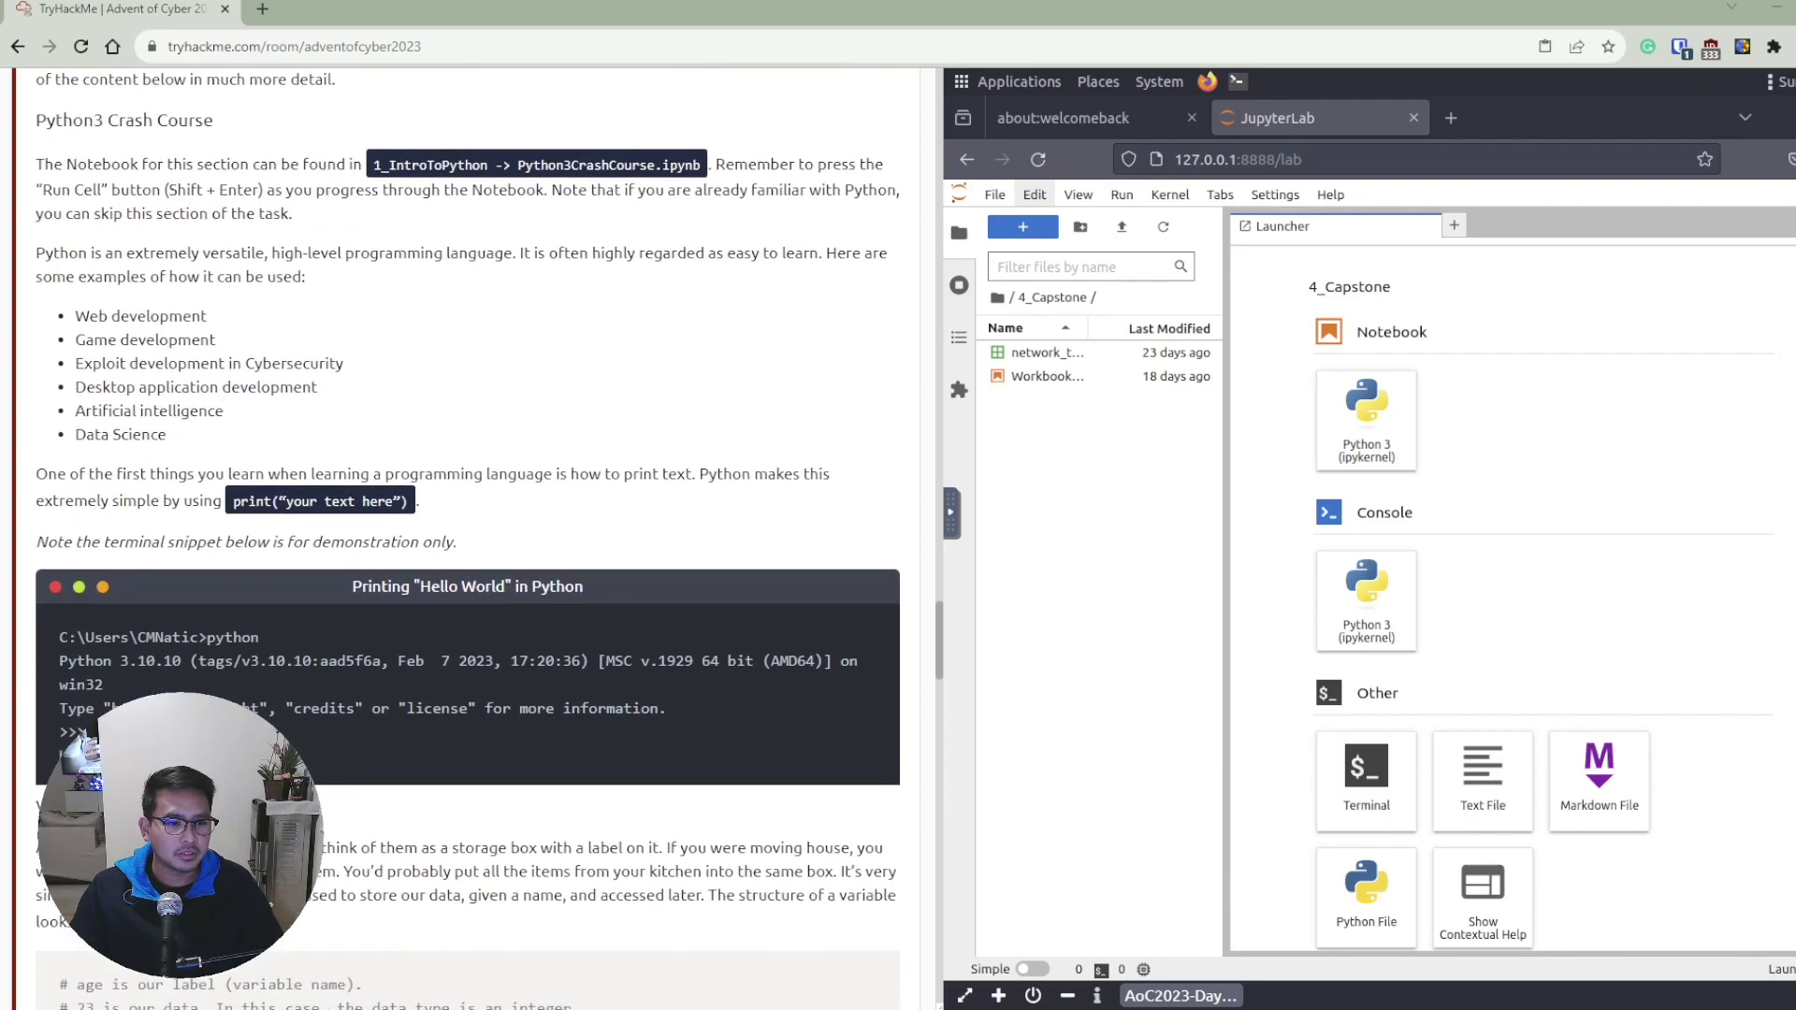
scroll(467, 539, "down", 7)
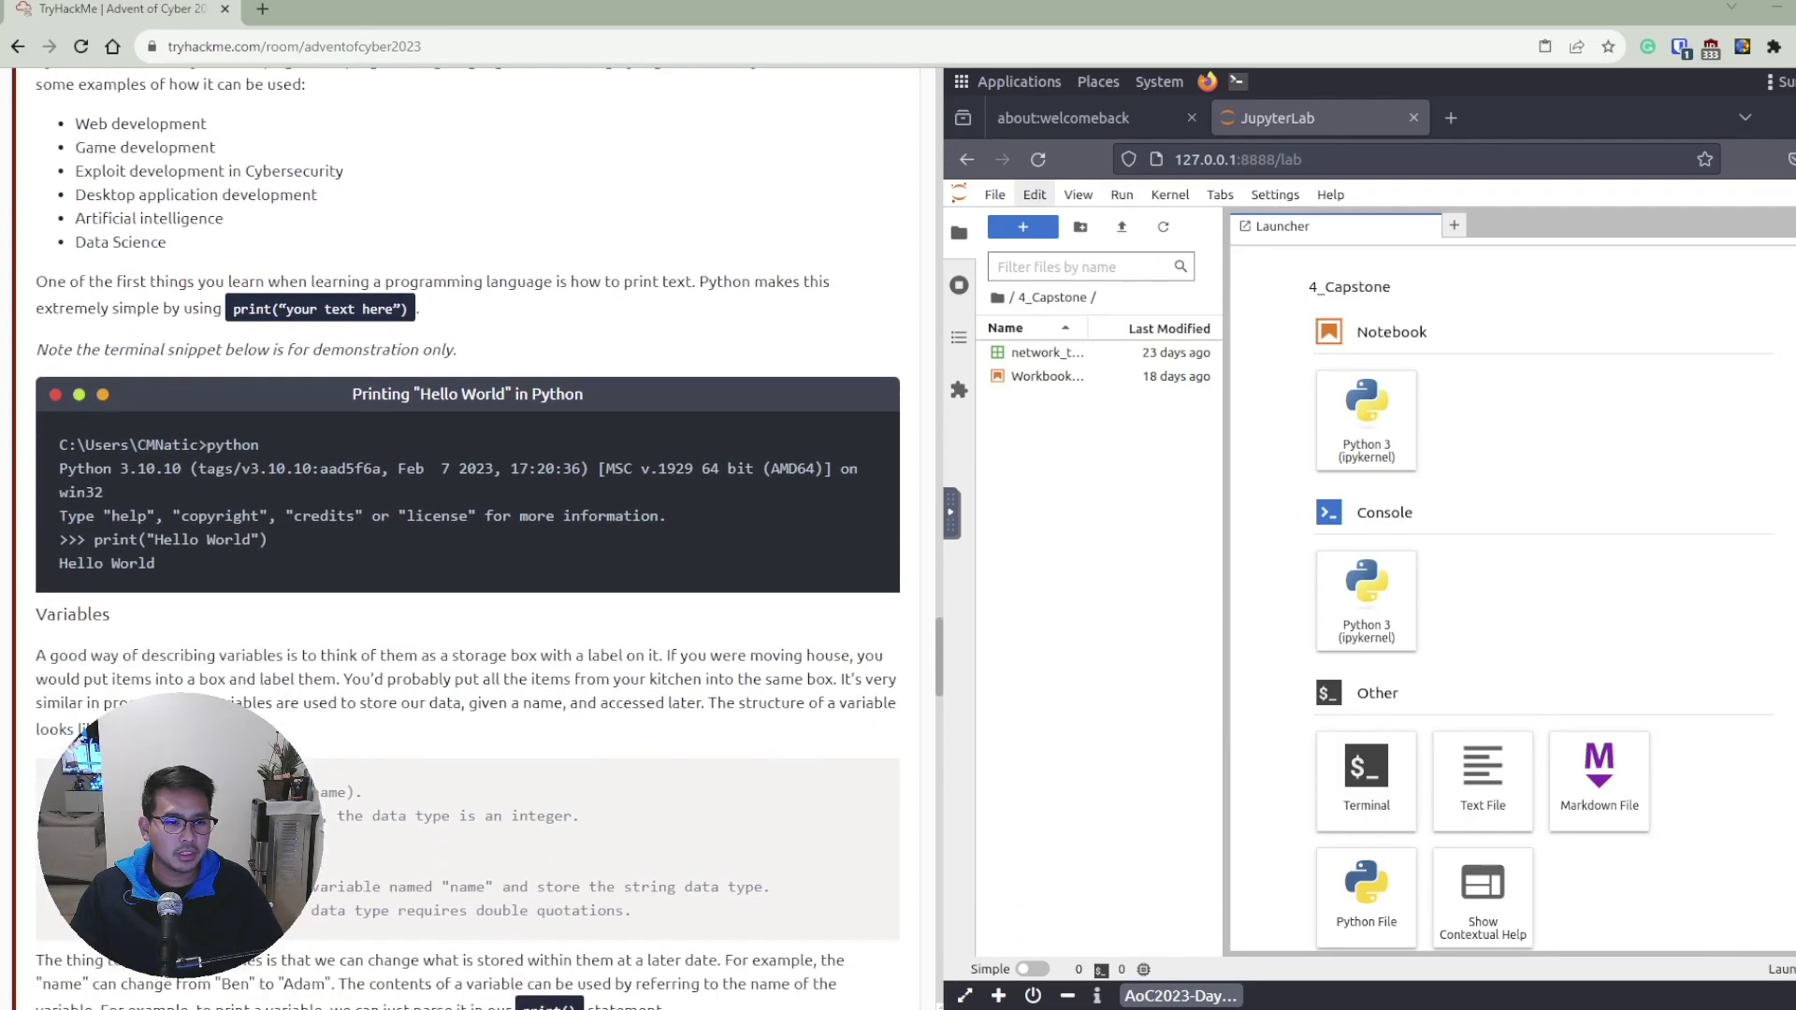
scroll(468, 539, "down", 5)
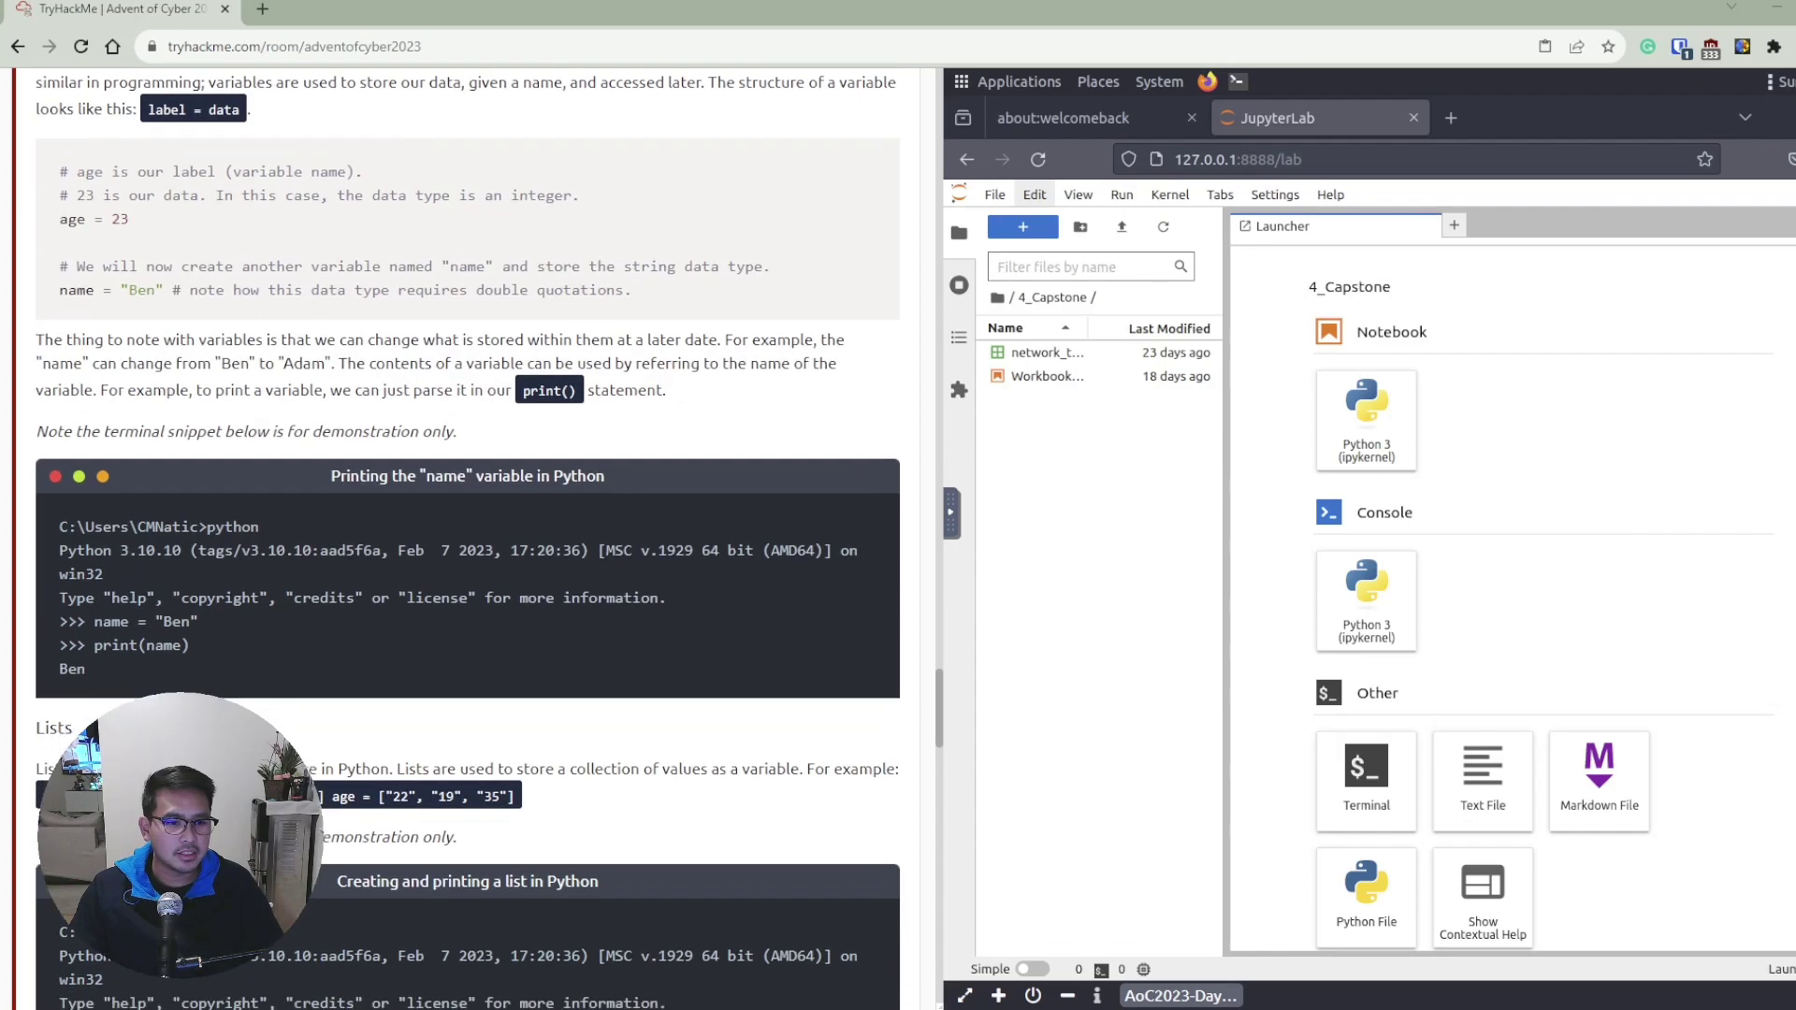
scroll(467, 539, "up", 3)
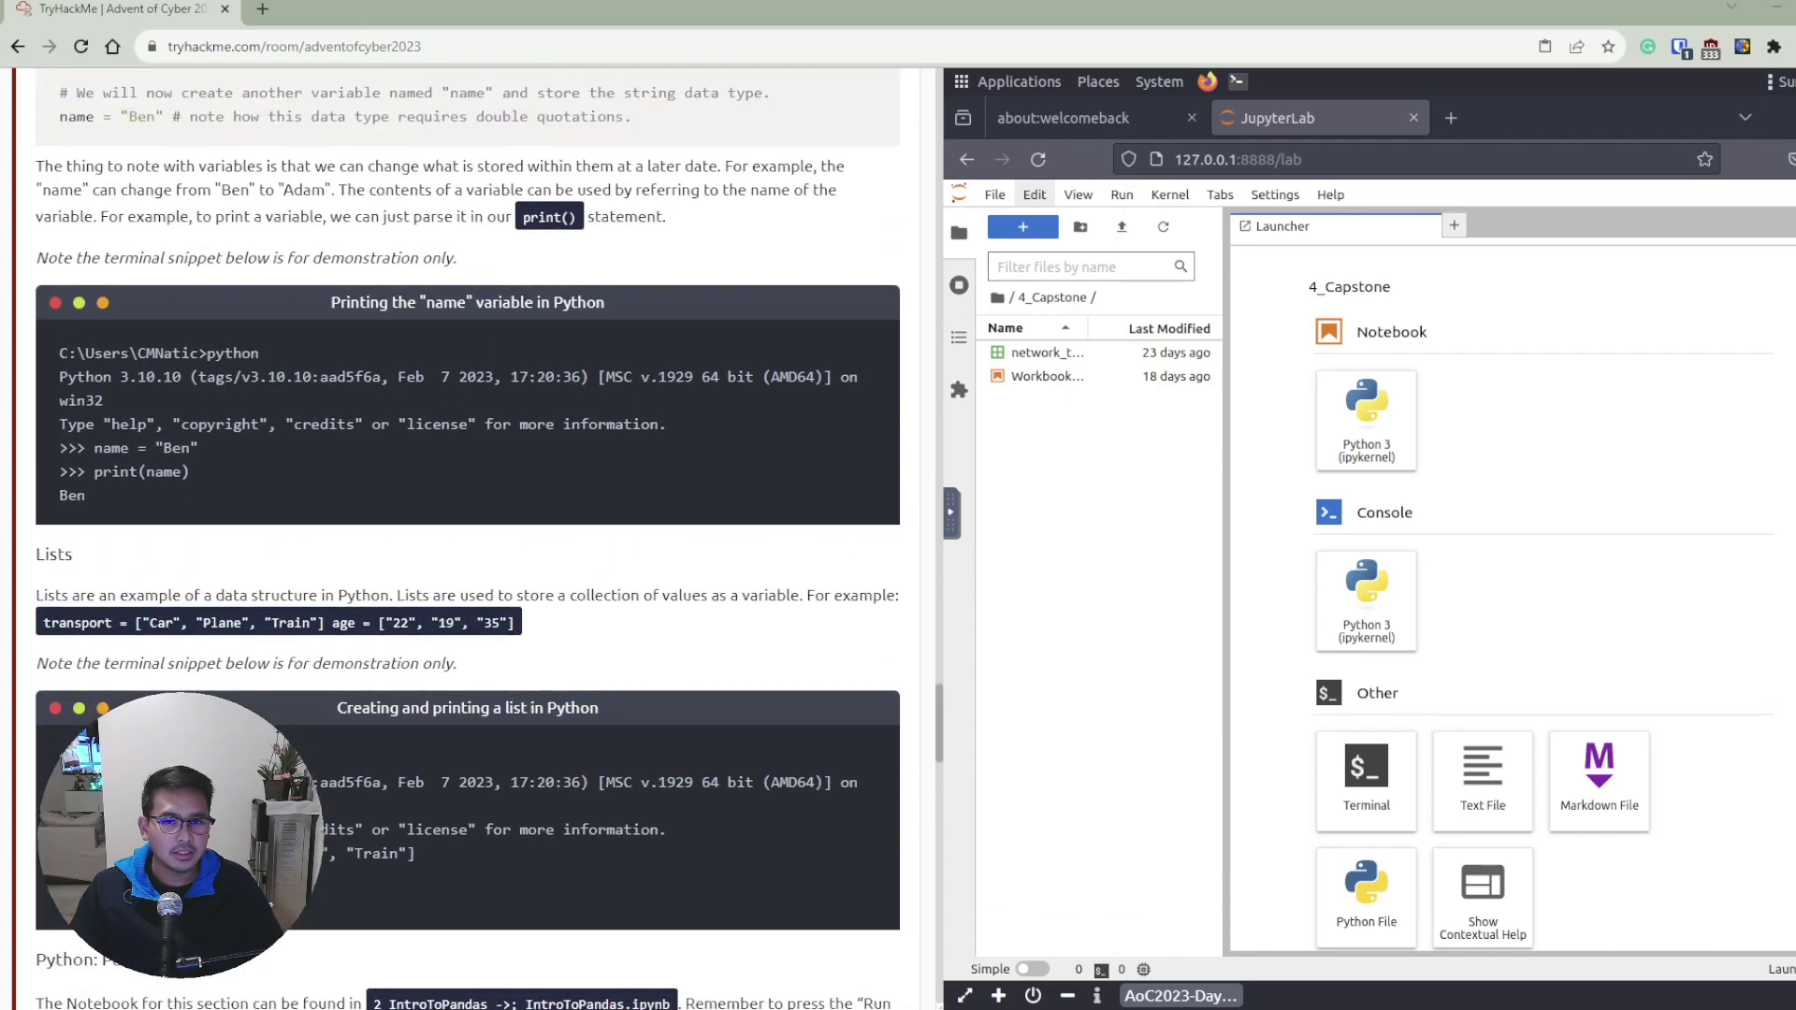
scroll(467, 539, "up", 4)
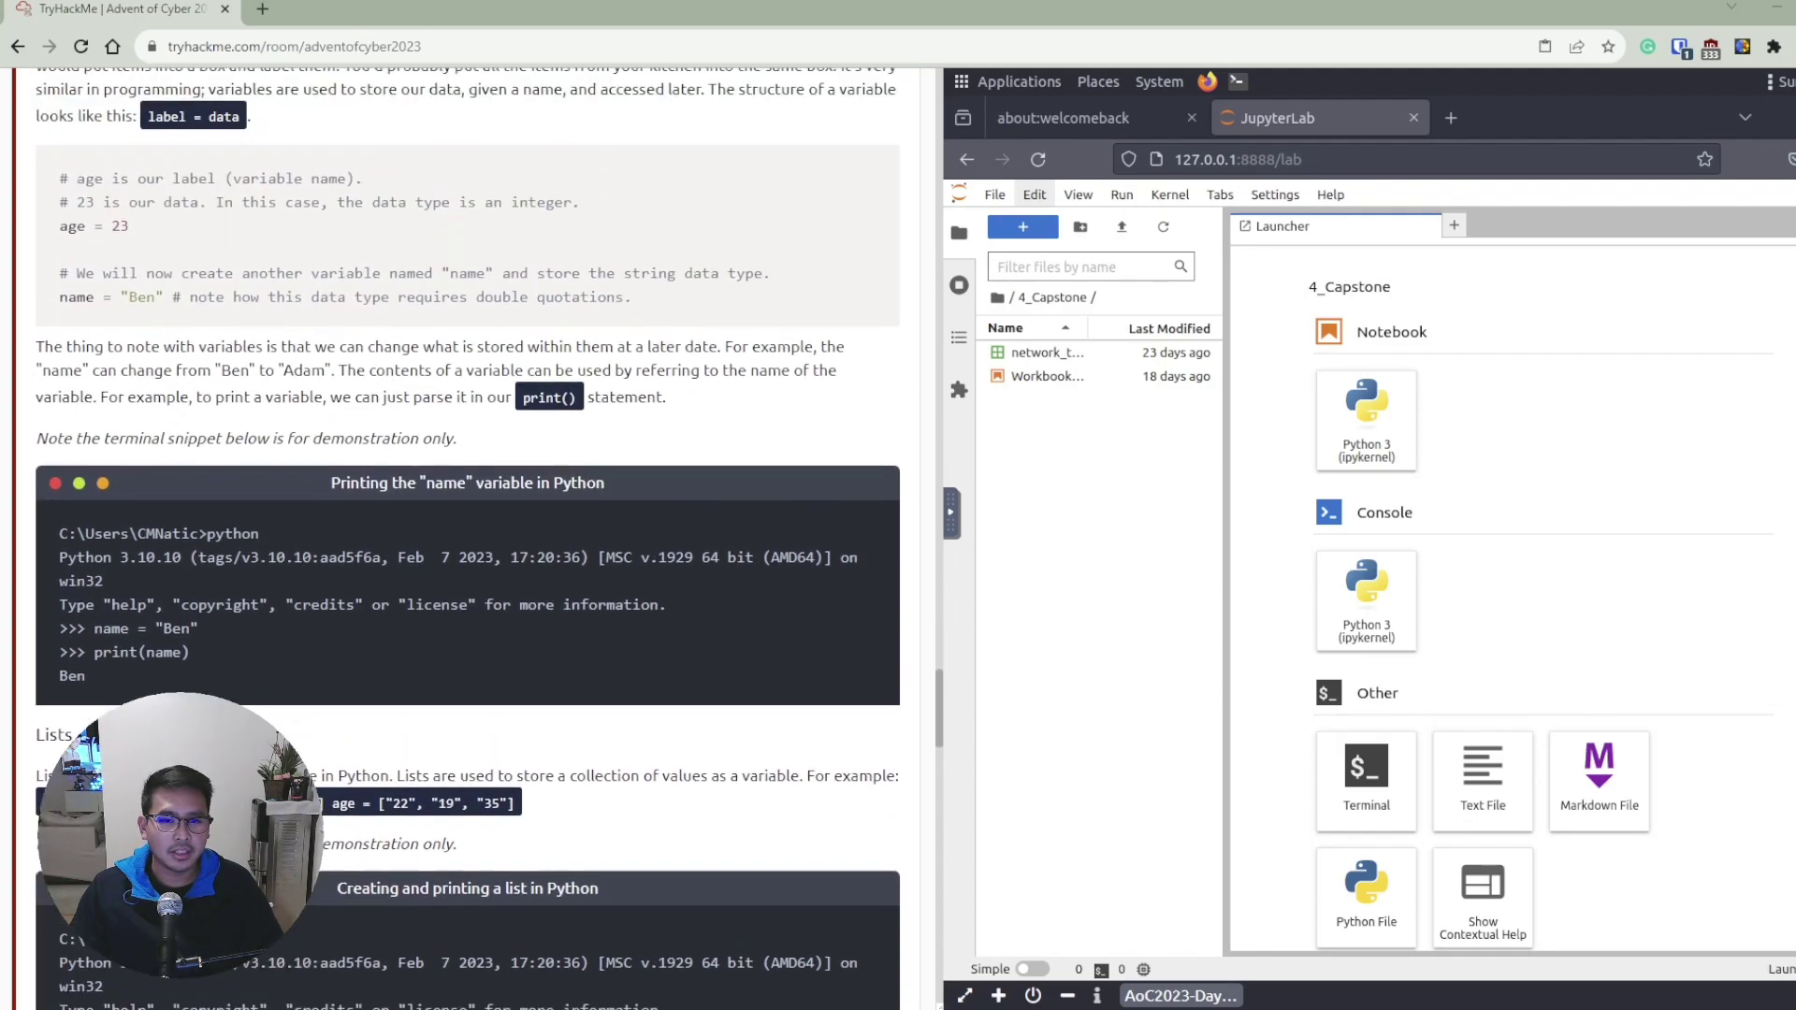
scroll(468, 538, "up", 3)
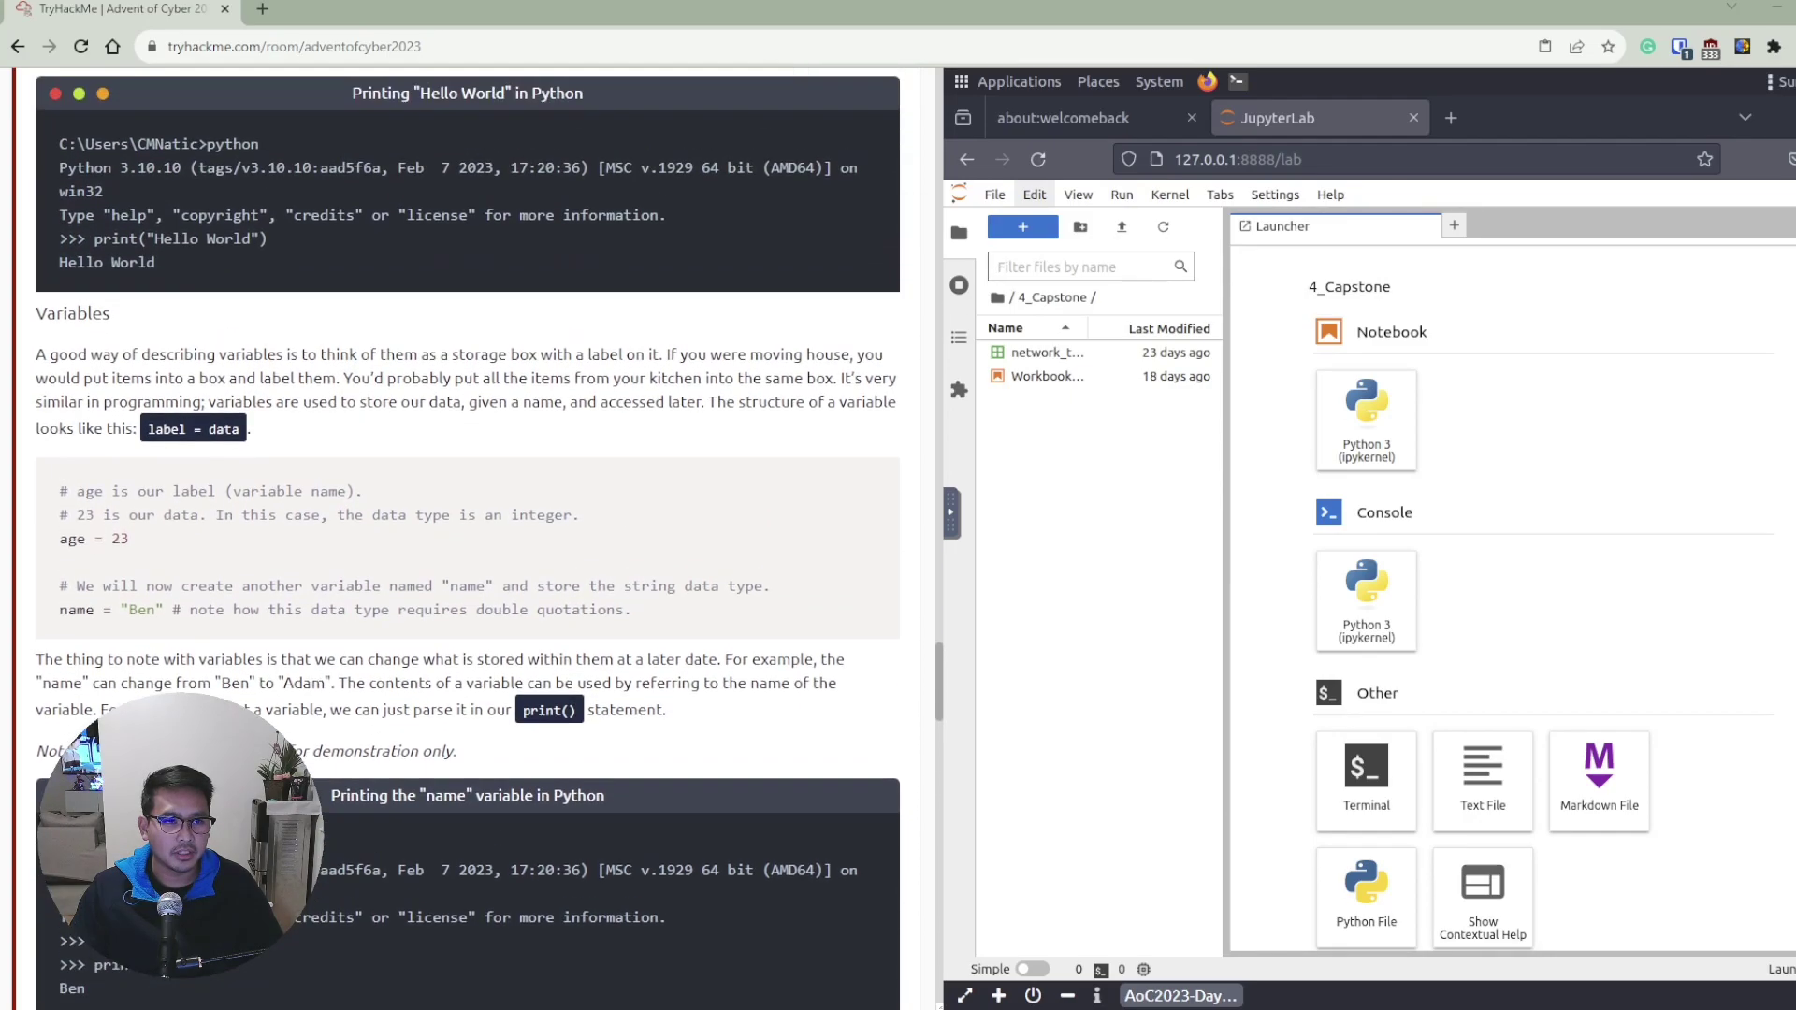
scroll(468, 539, "up", 3)
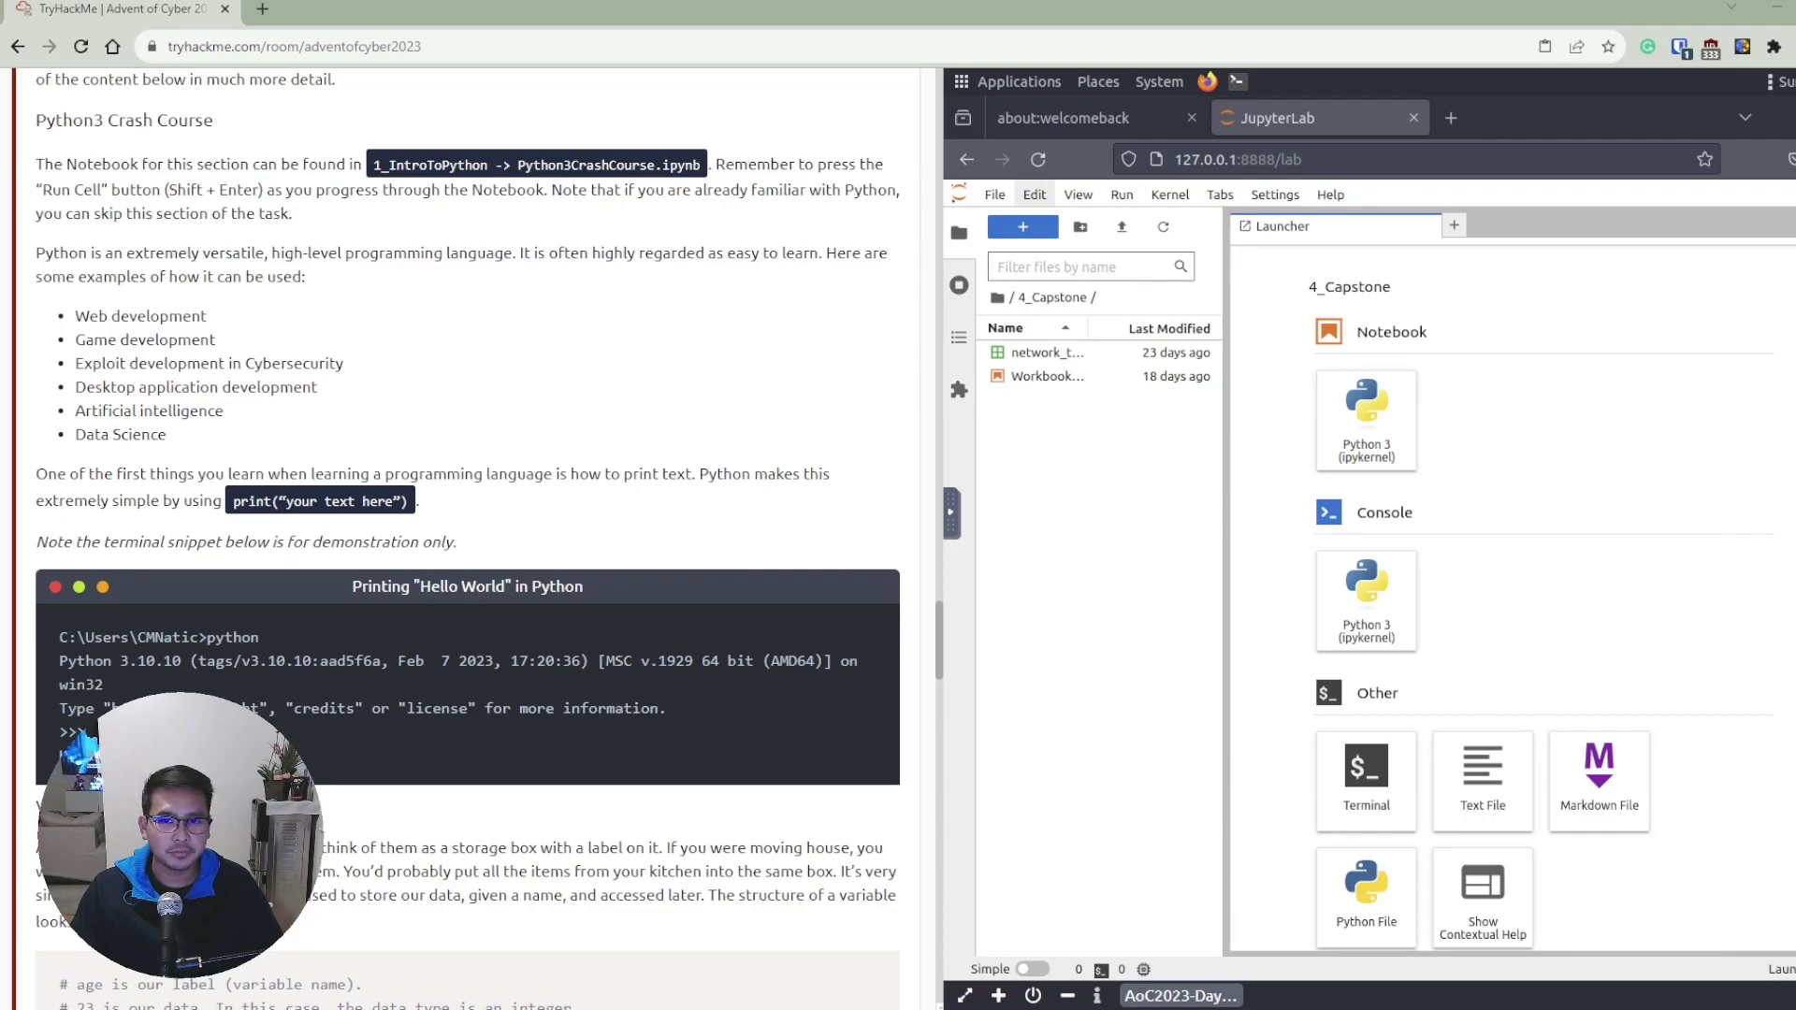
scroll(468, 539, "up", 1)
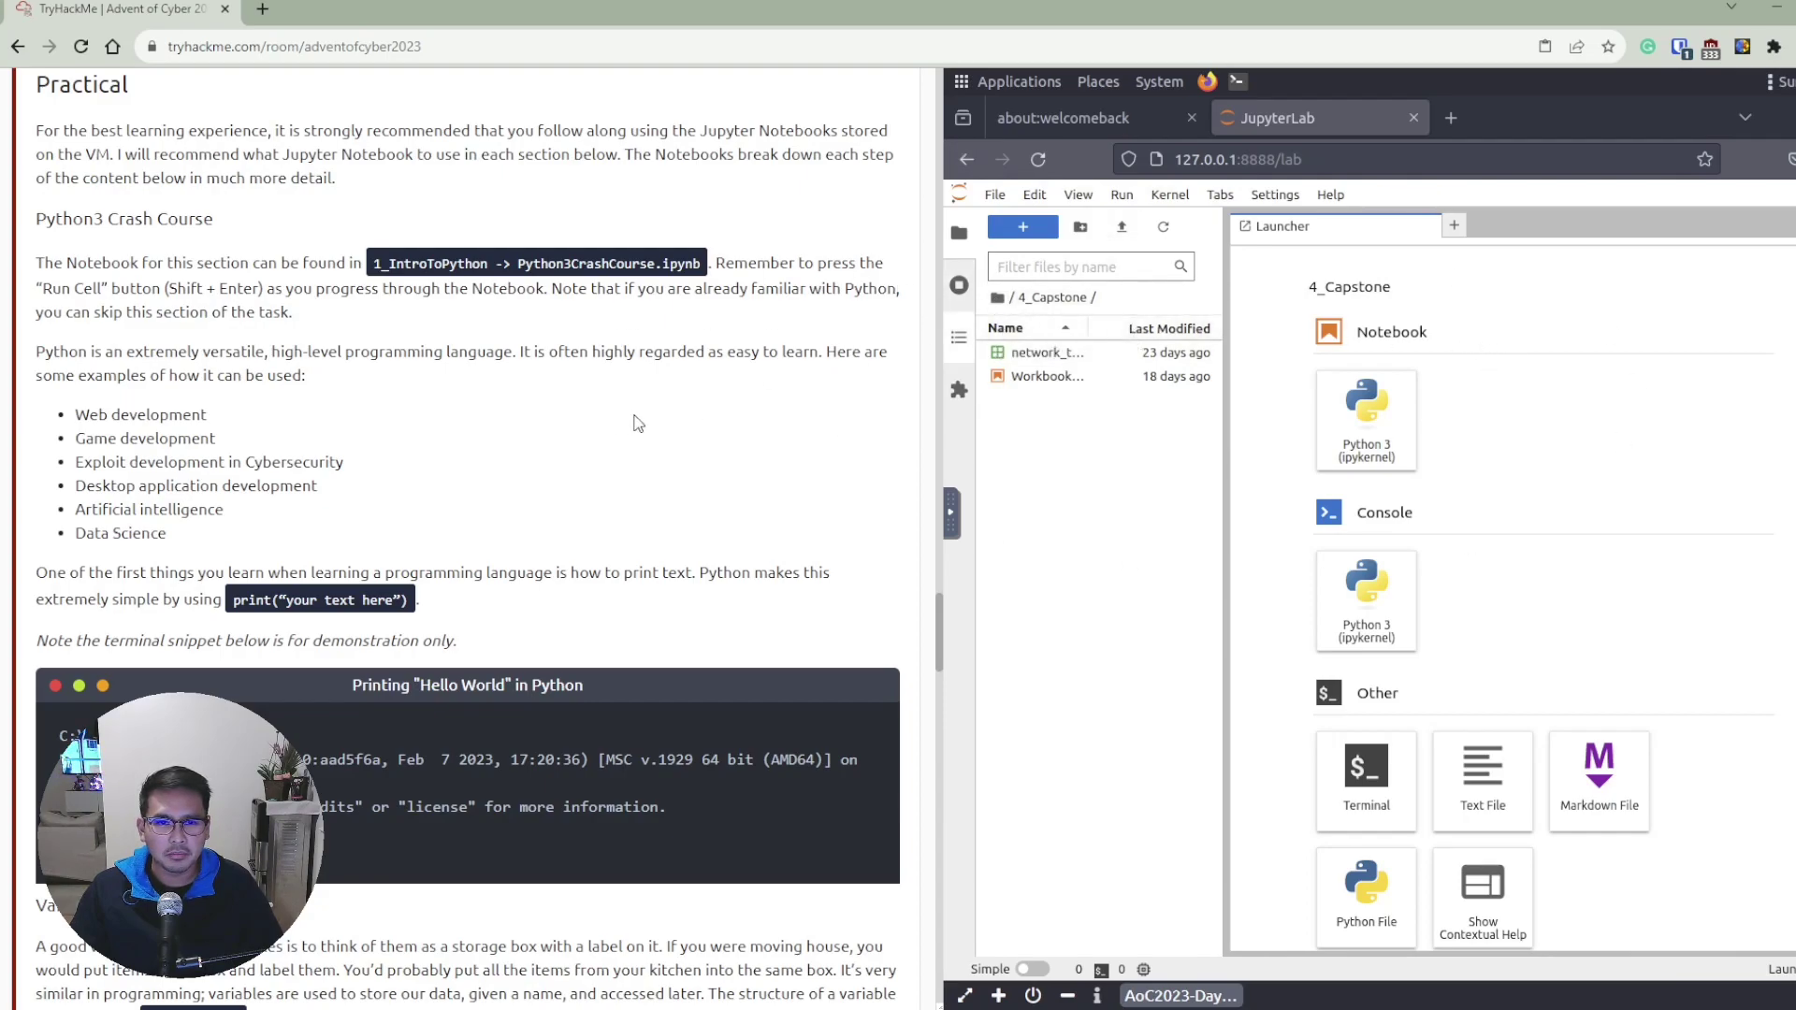
Open Python3CrashCourse.ipynb from the 1_IntroToPython folder in JupyterLab and hide the file browser.
left_click_drag(941, 633, 943, 538)
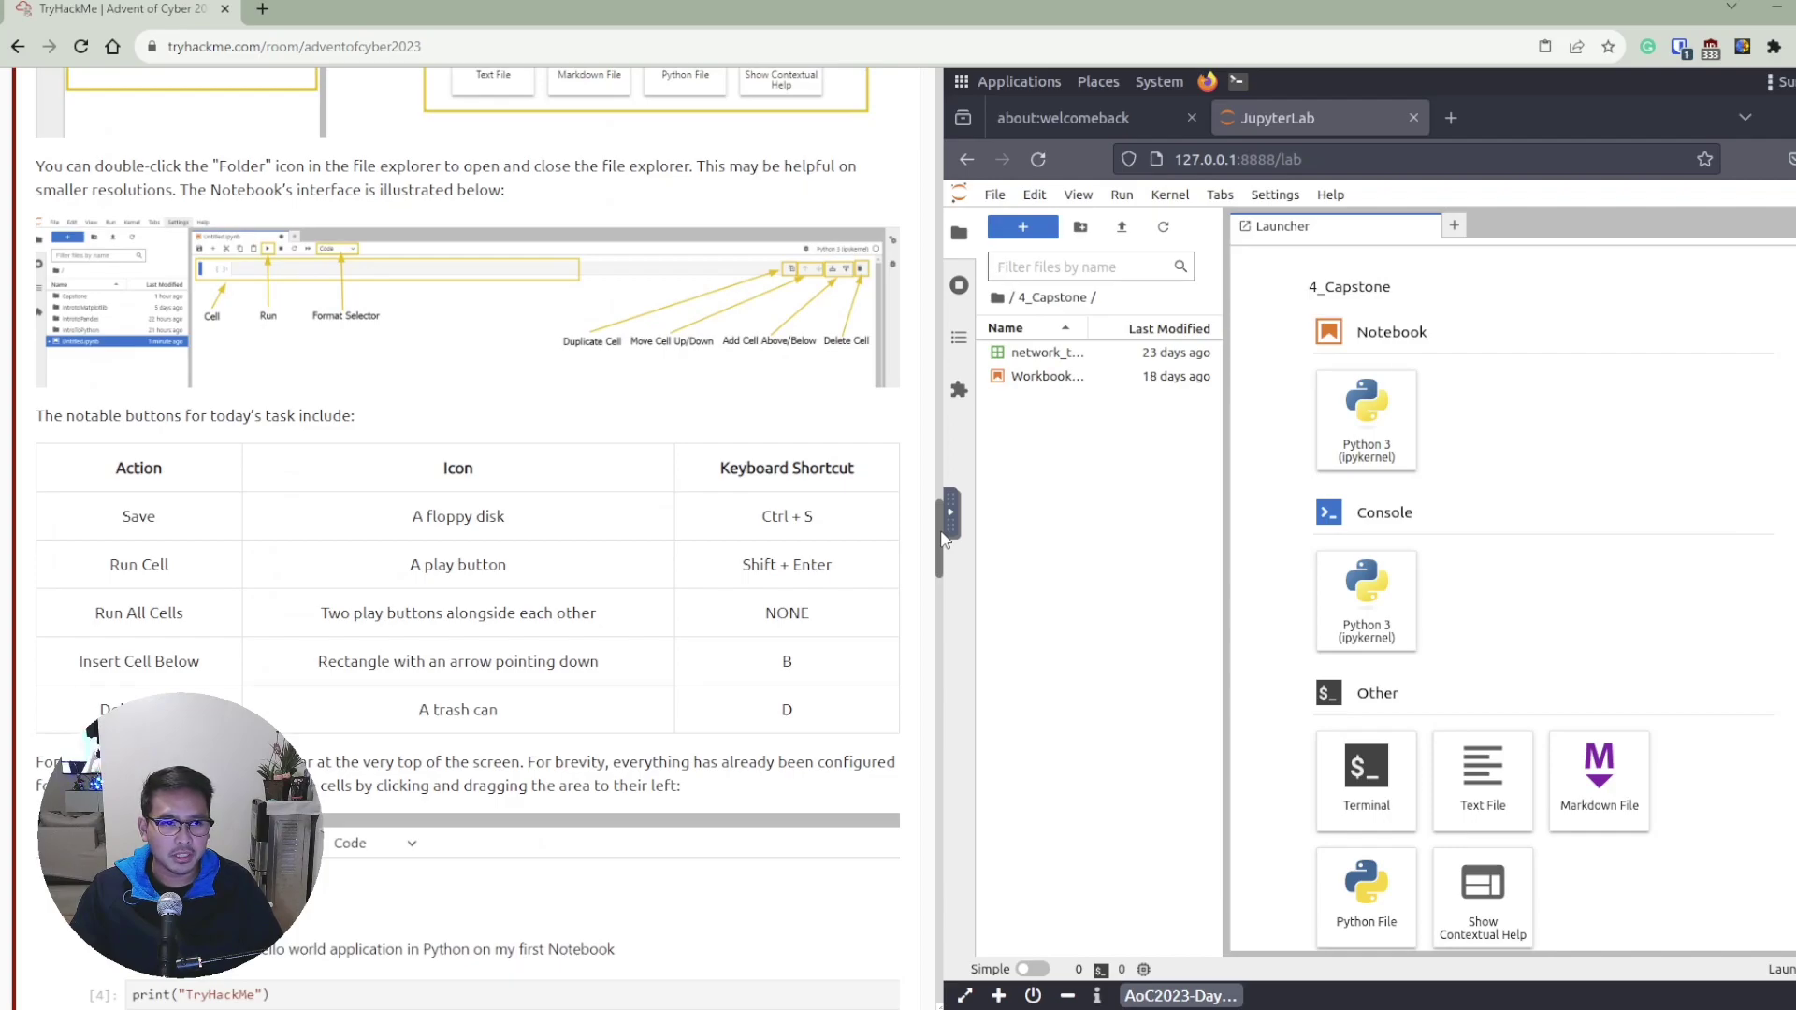
left_click_drag(943, 538, 948, 478)
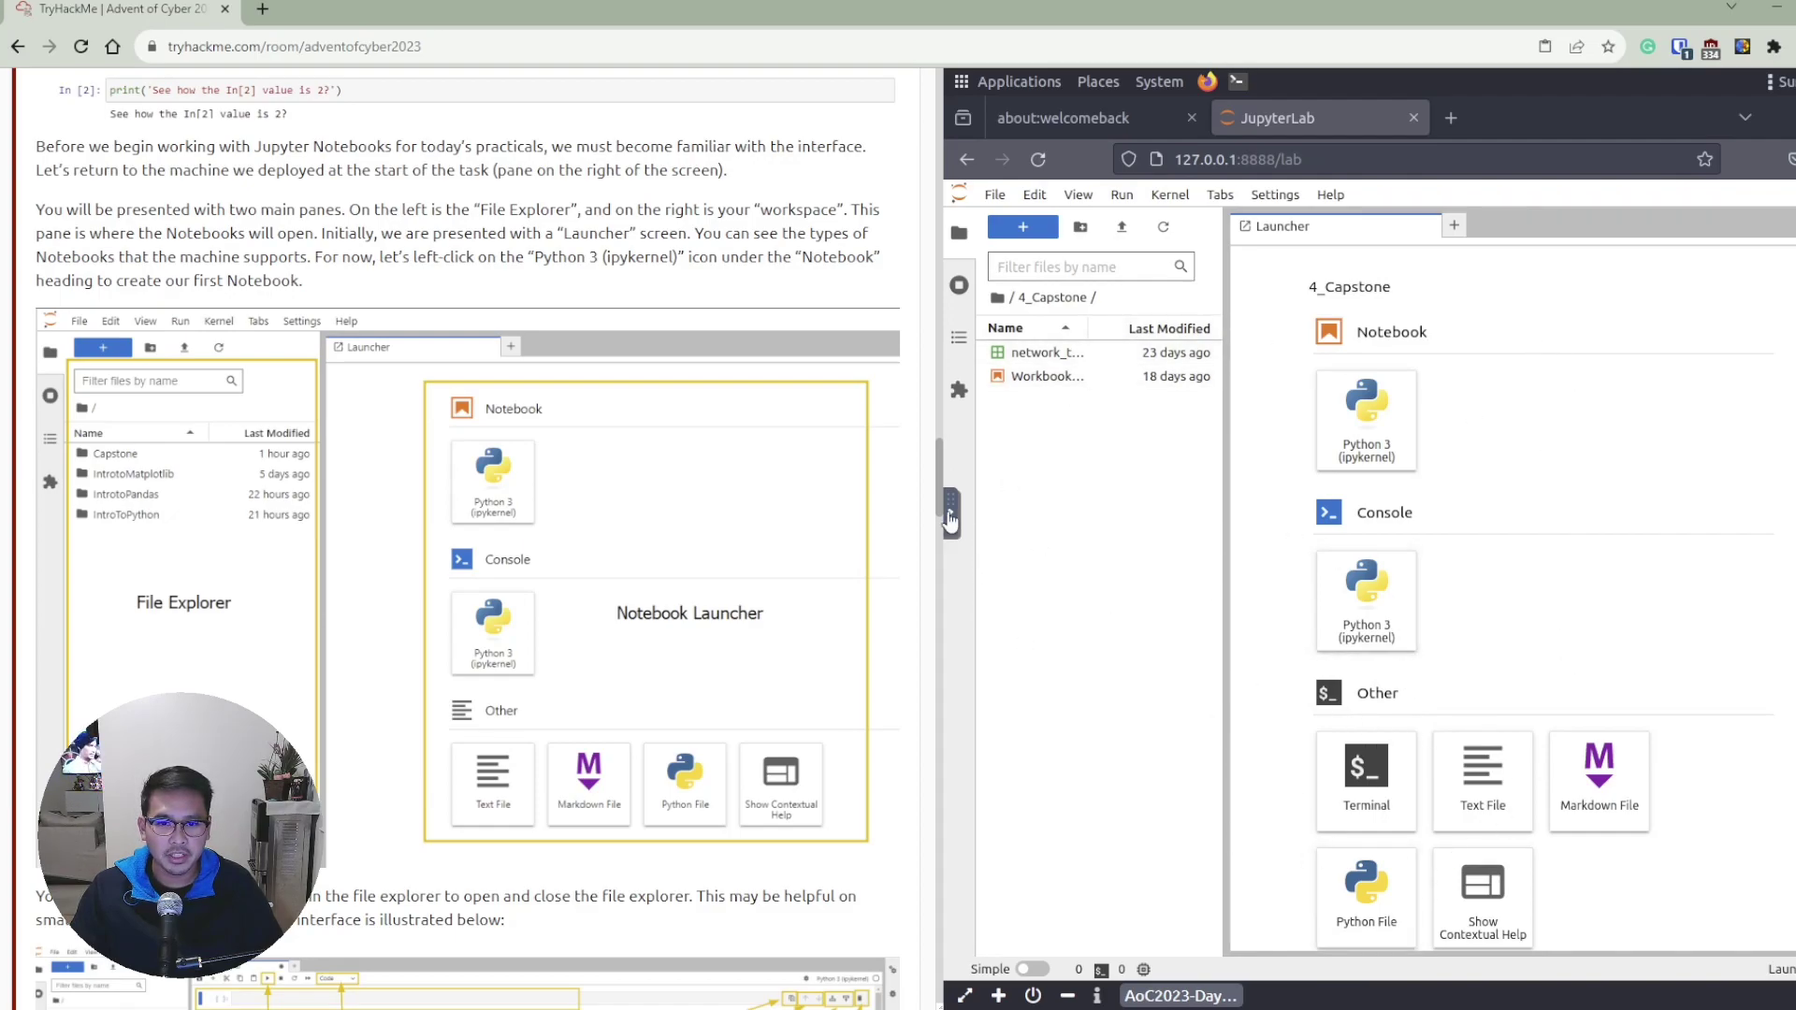
left_click_drag(935, 488, 959, 637)
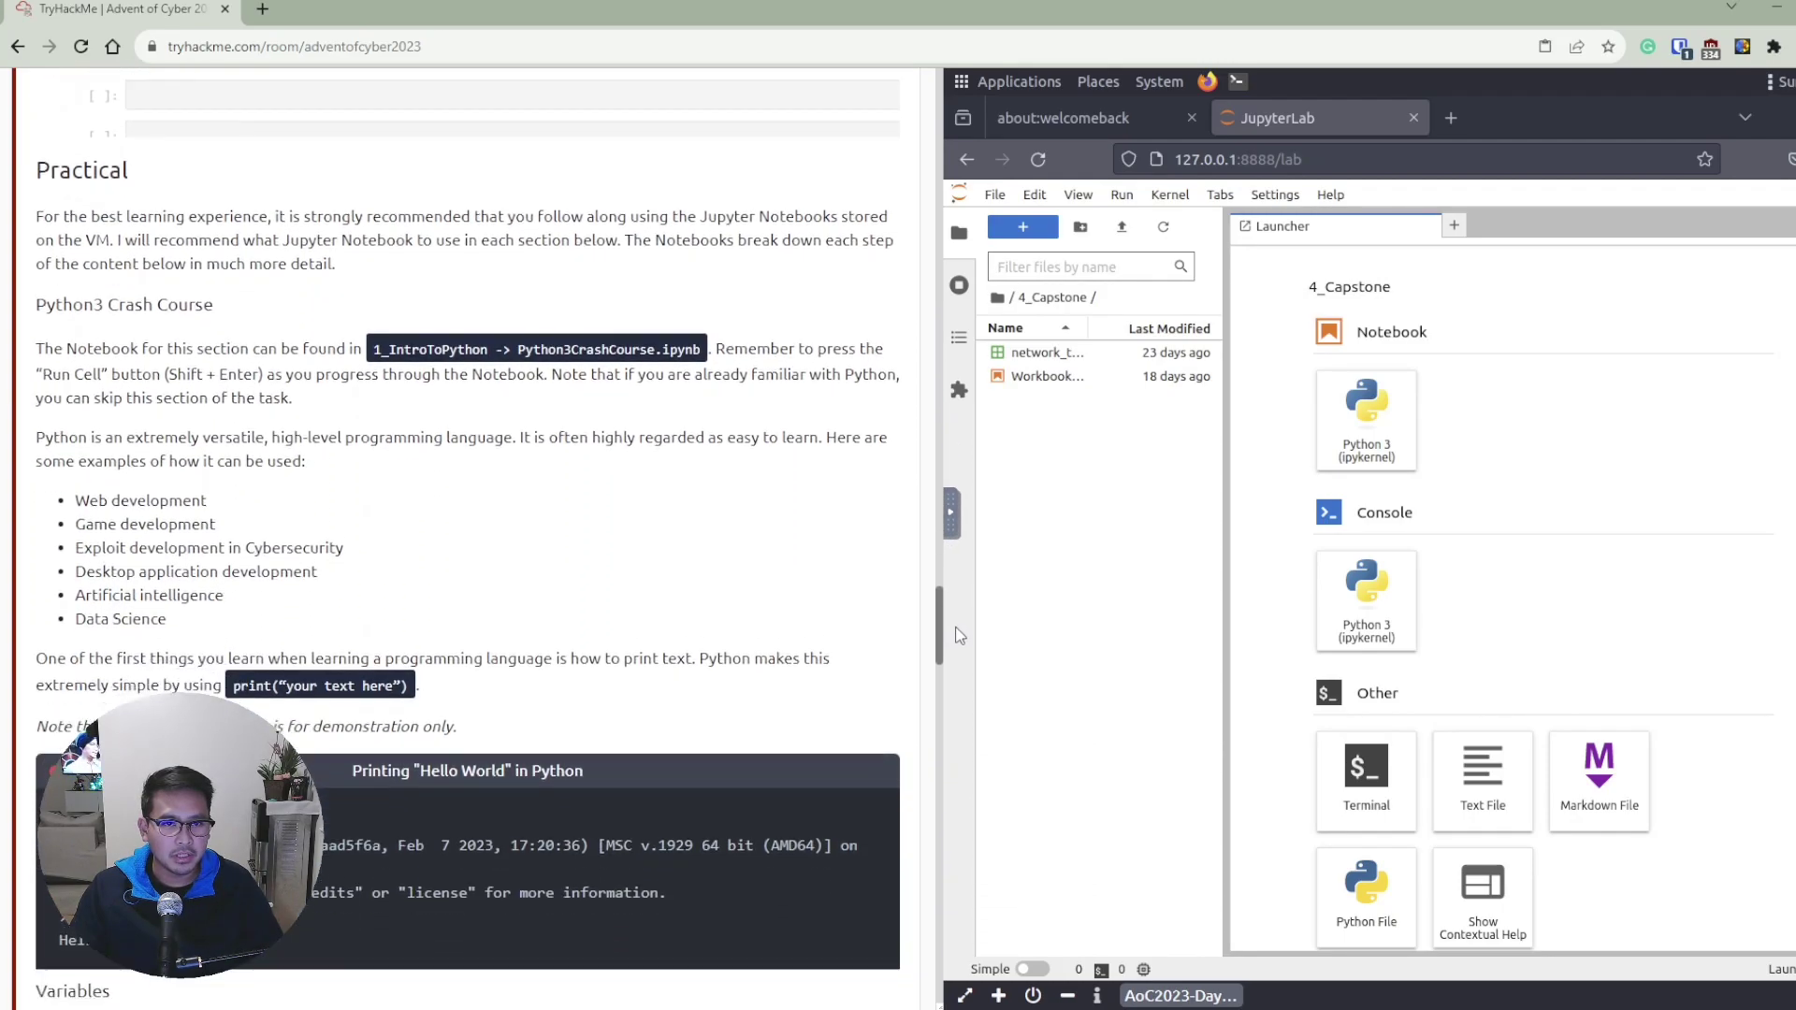
left_click(997, 297)
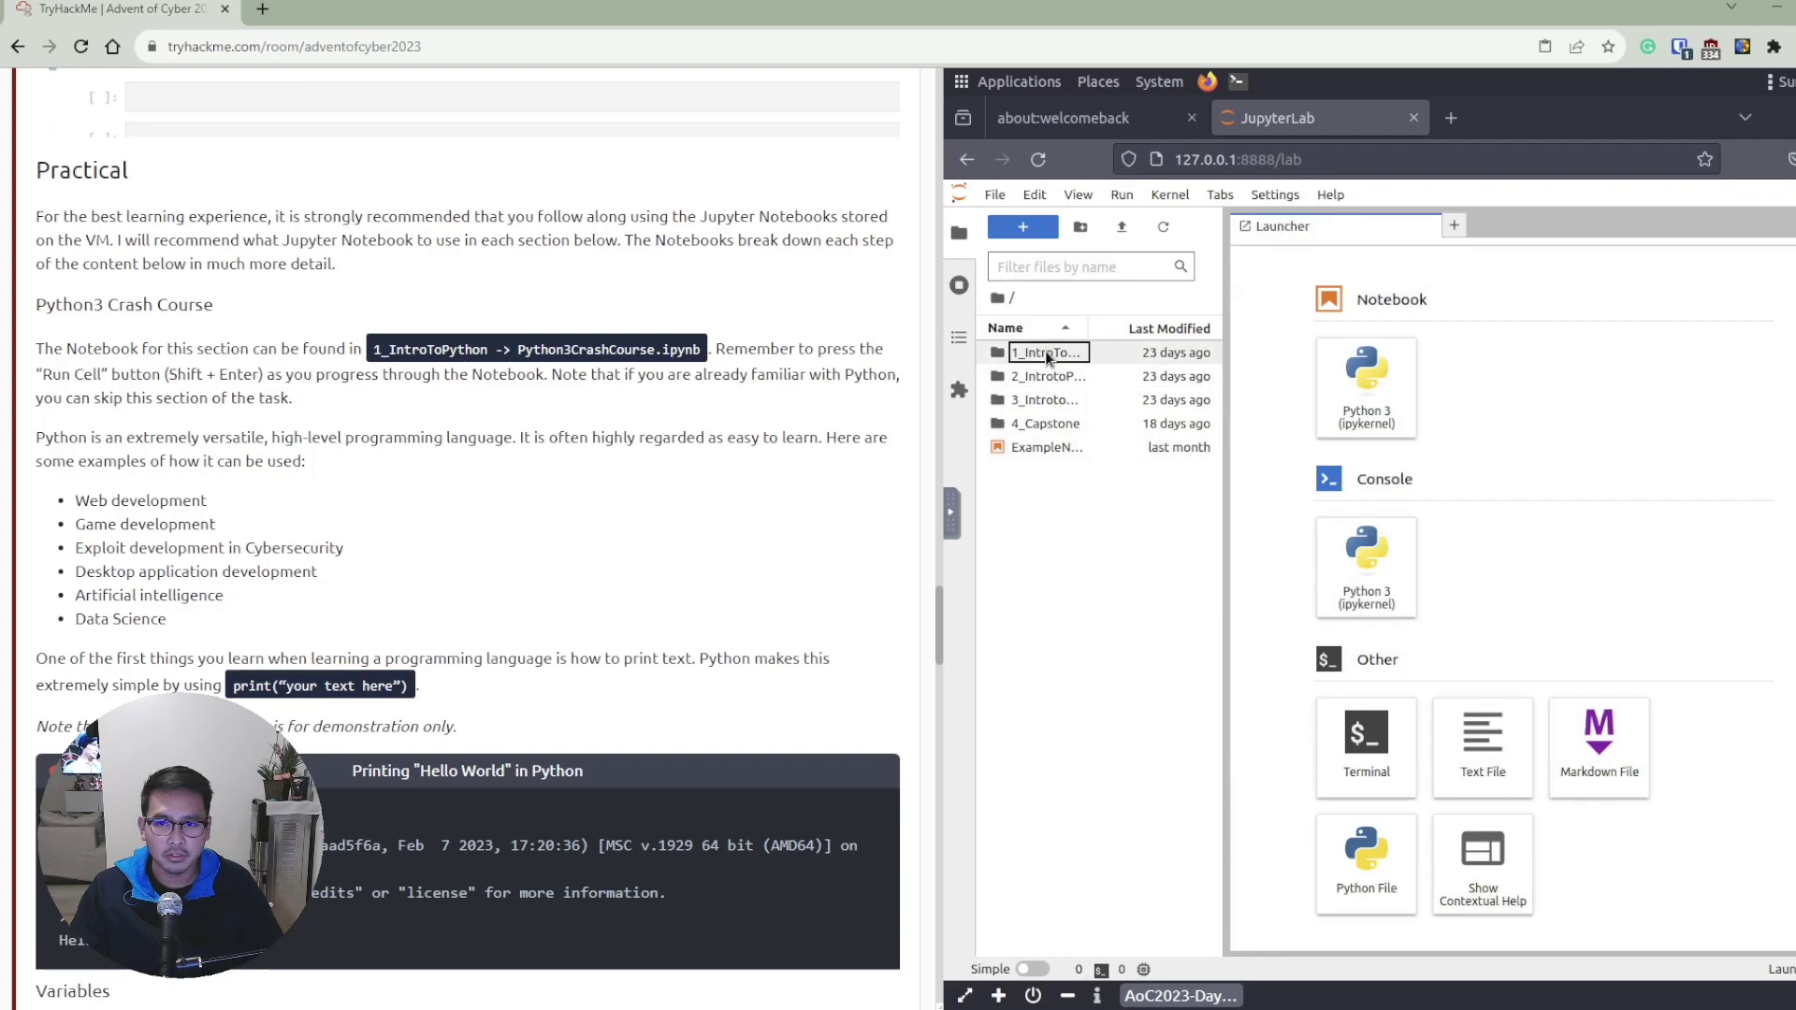
double_click(1051, 356)
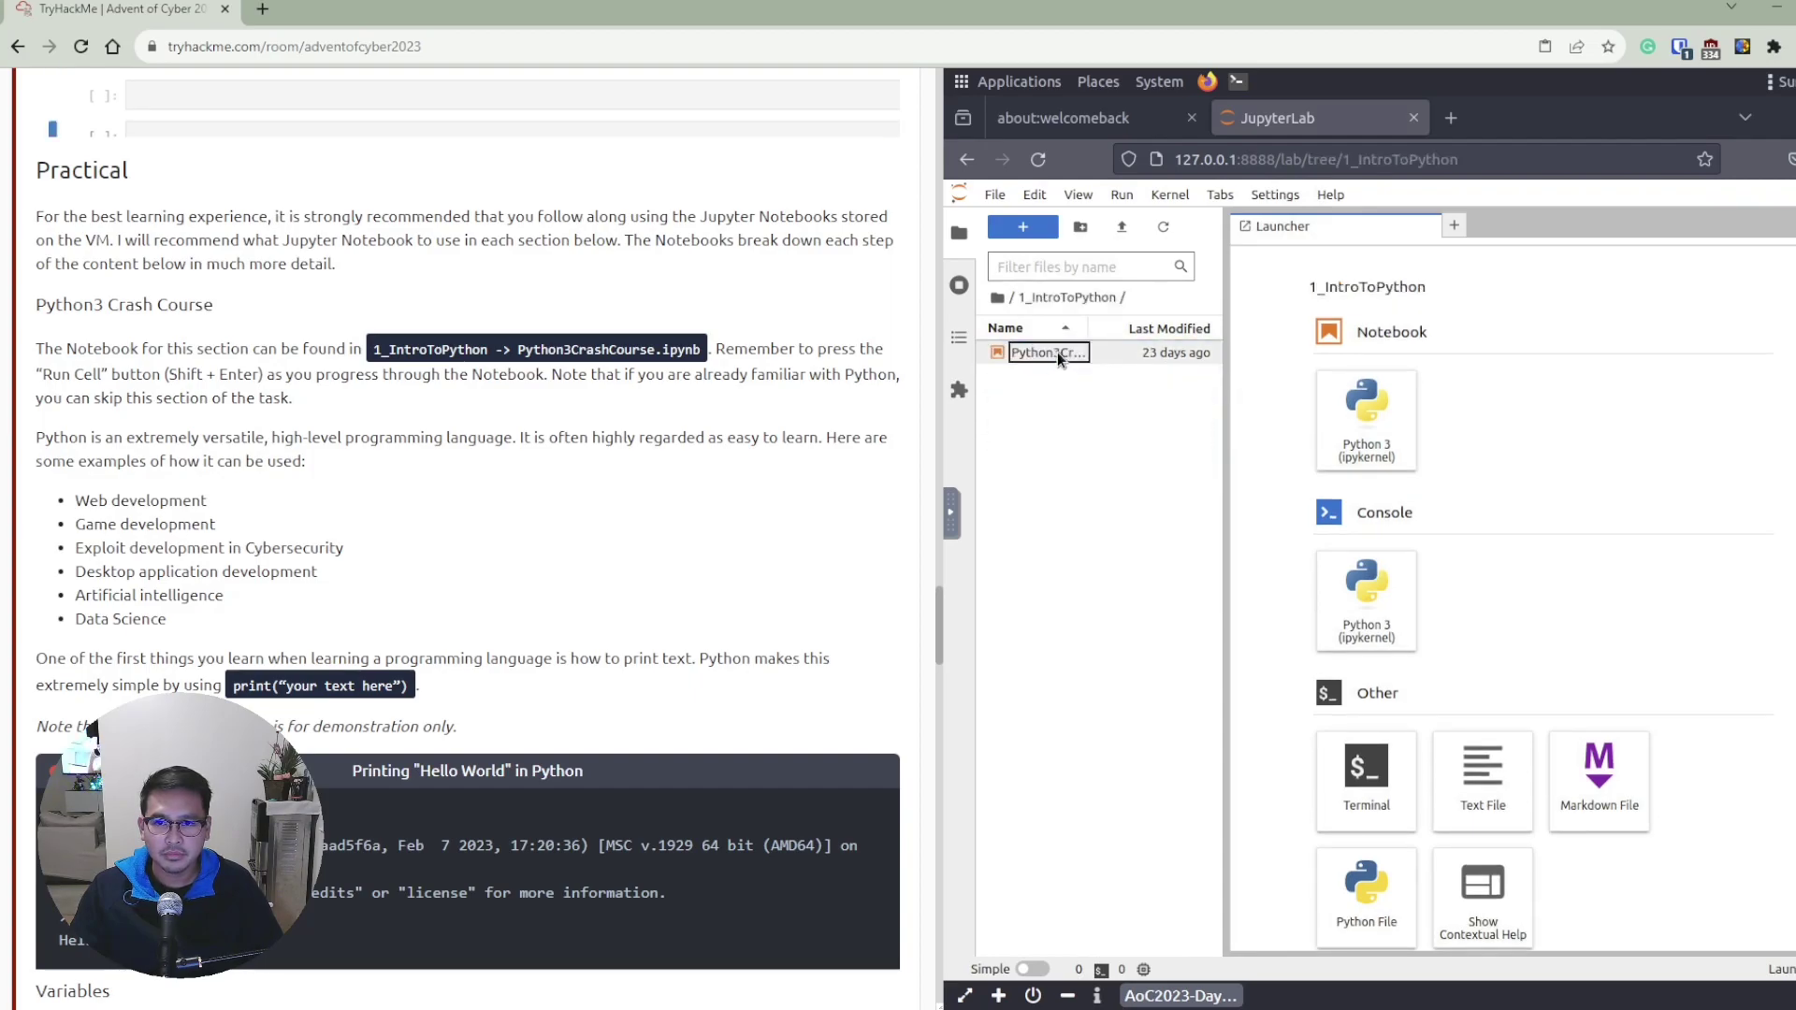
double_click(1057, 351)
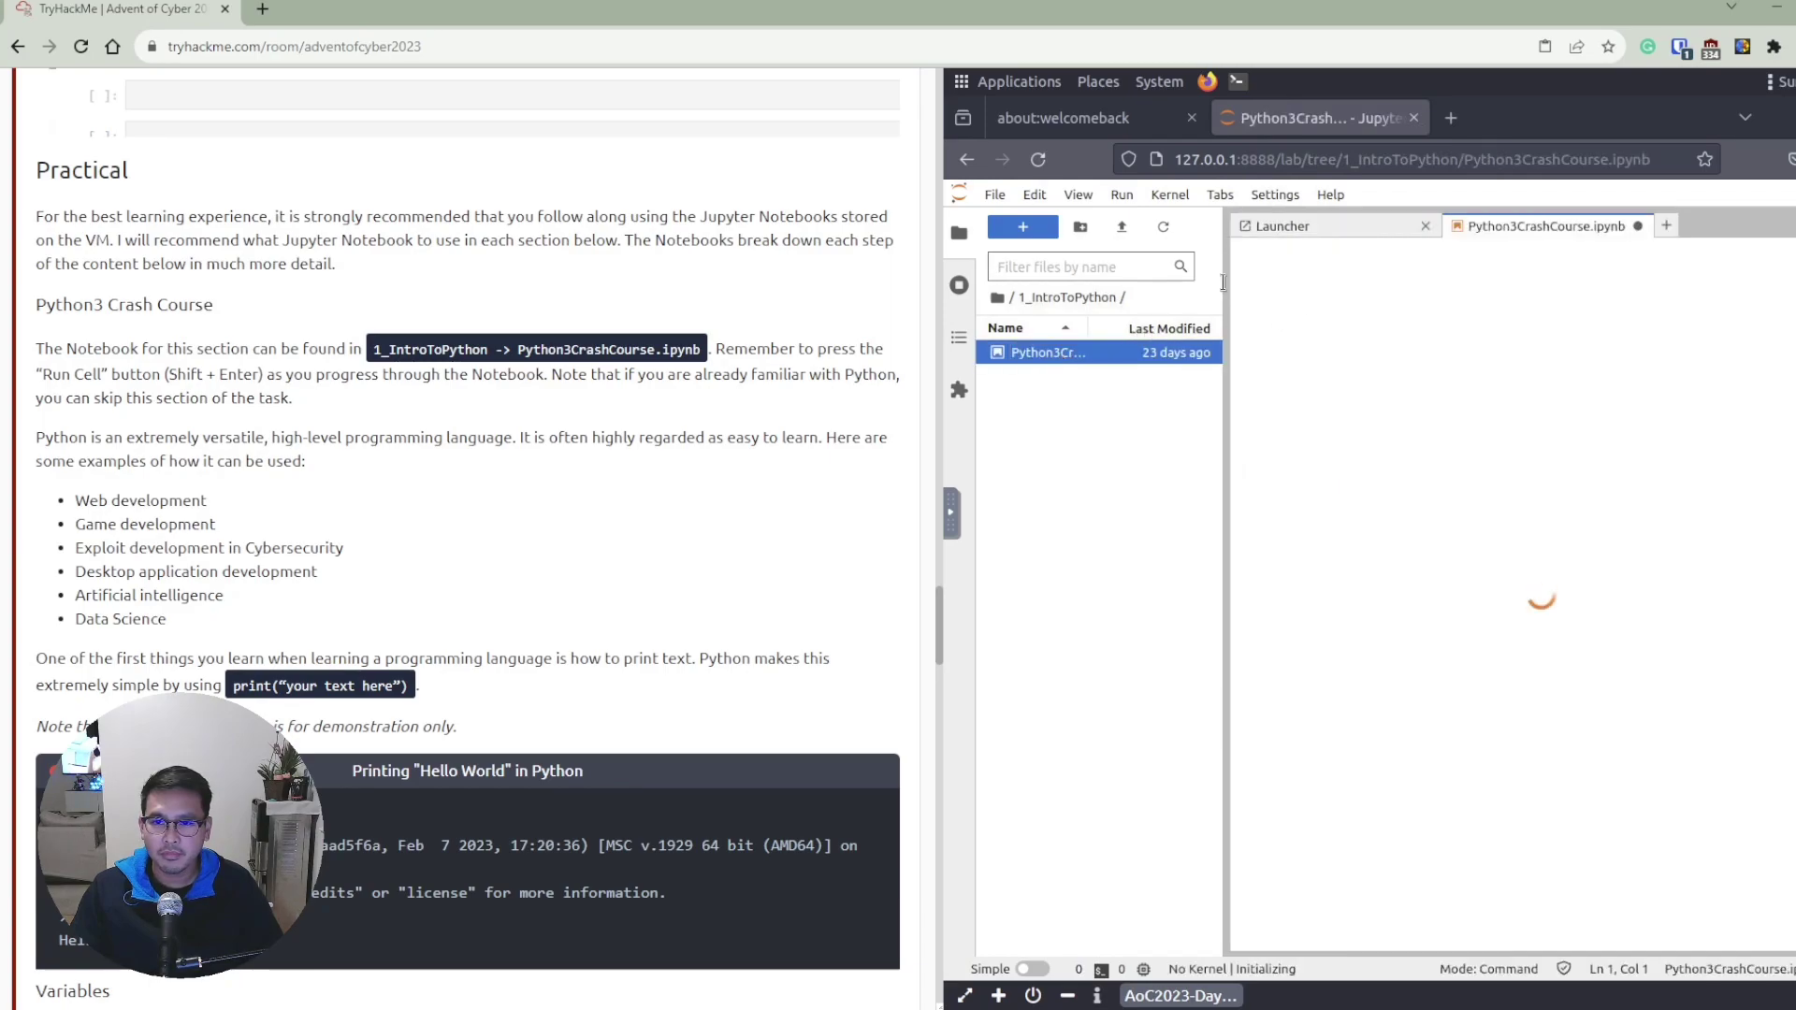
left_click(967, 234)
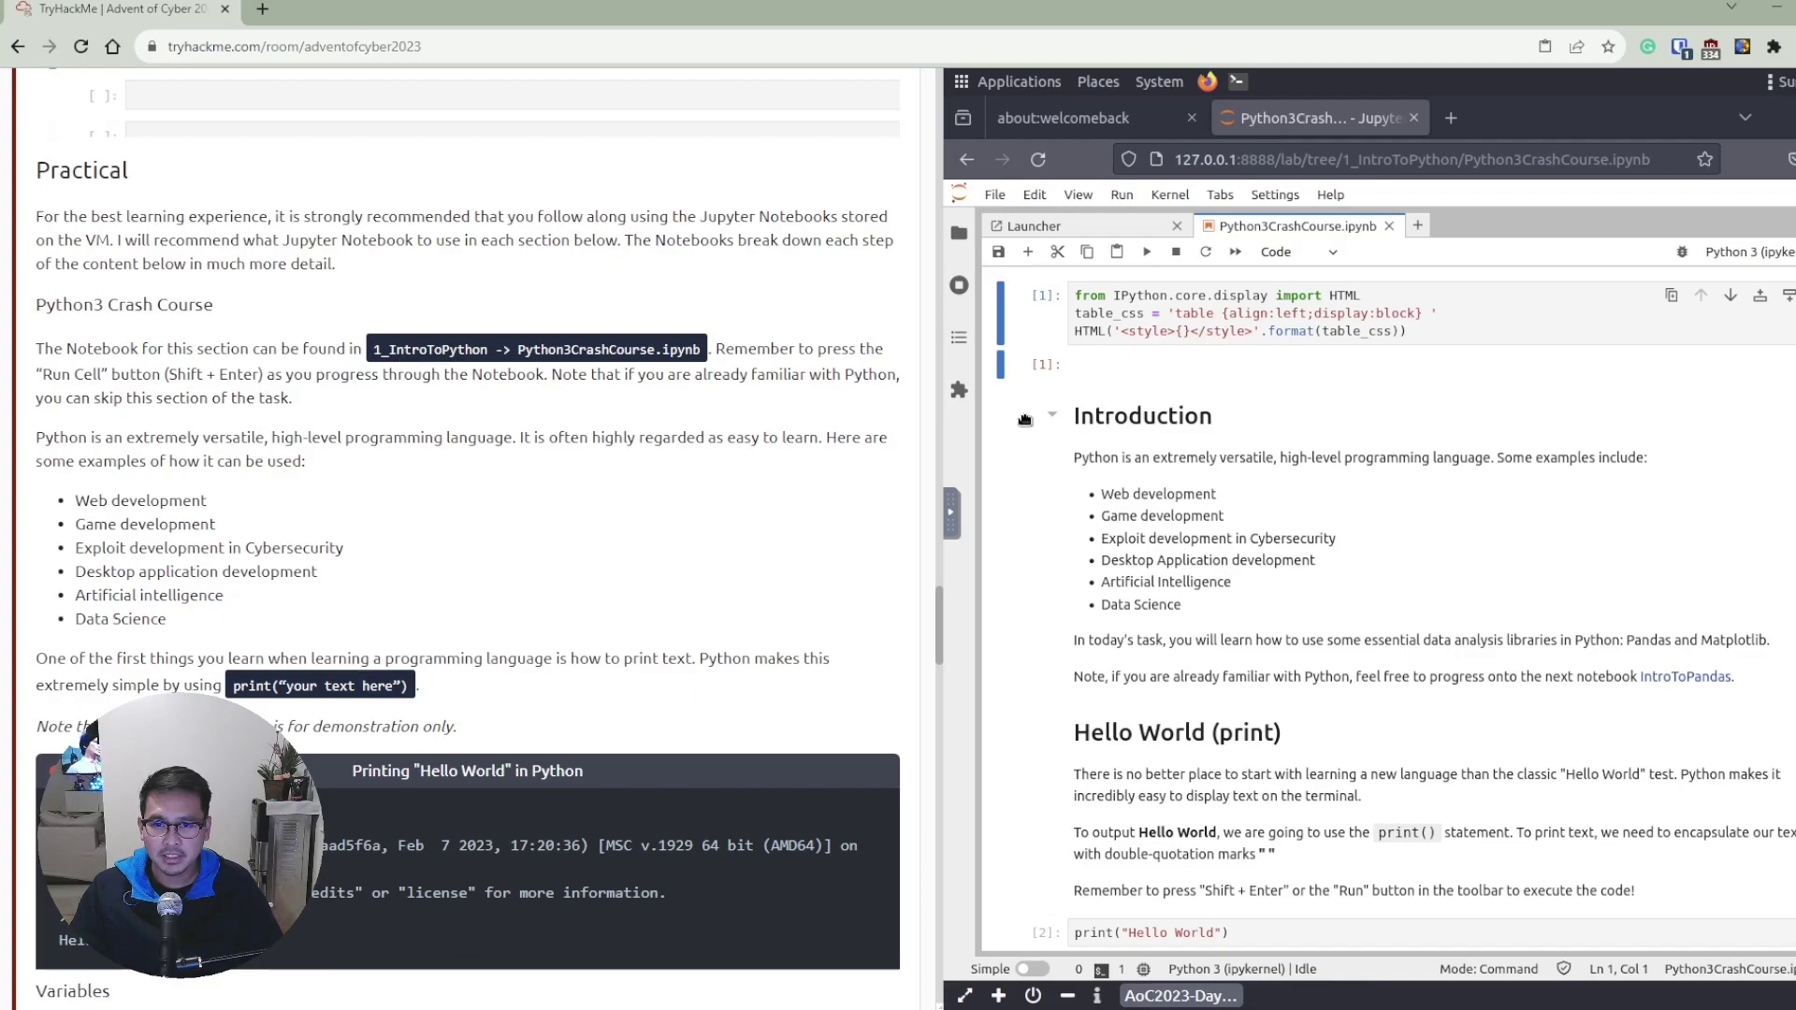
Collapse the Introduction heading in the Python3CrashCourse notebook.
left_click(1057, 425)
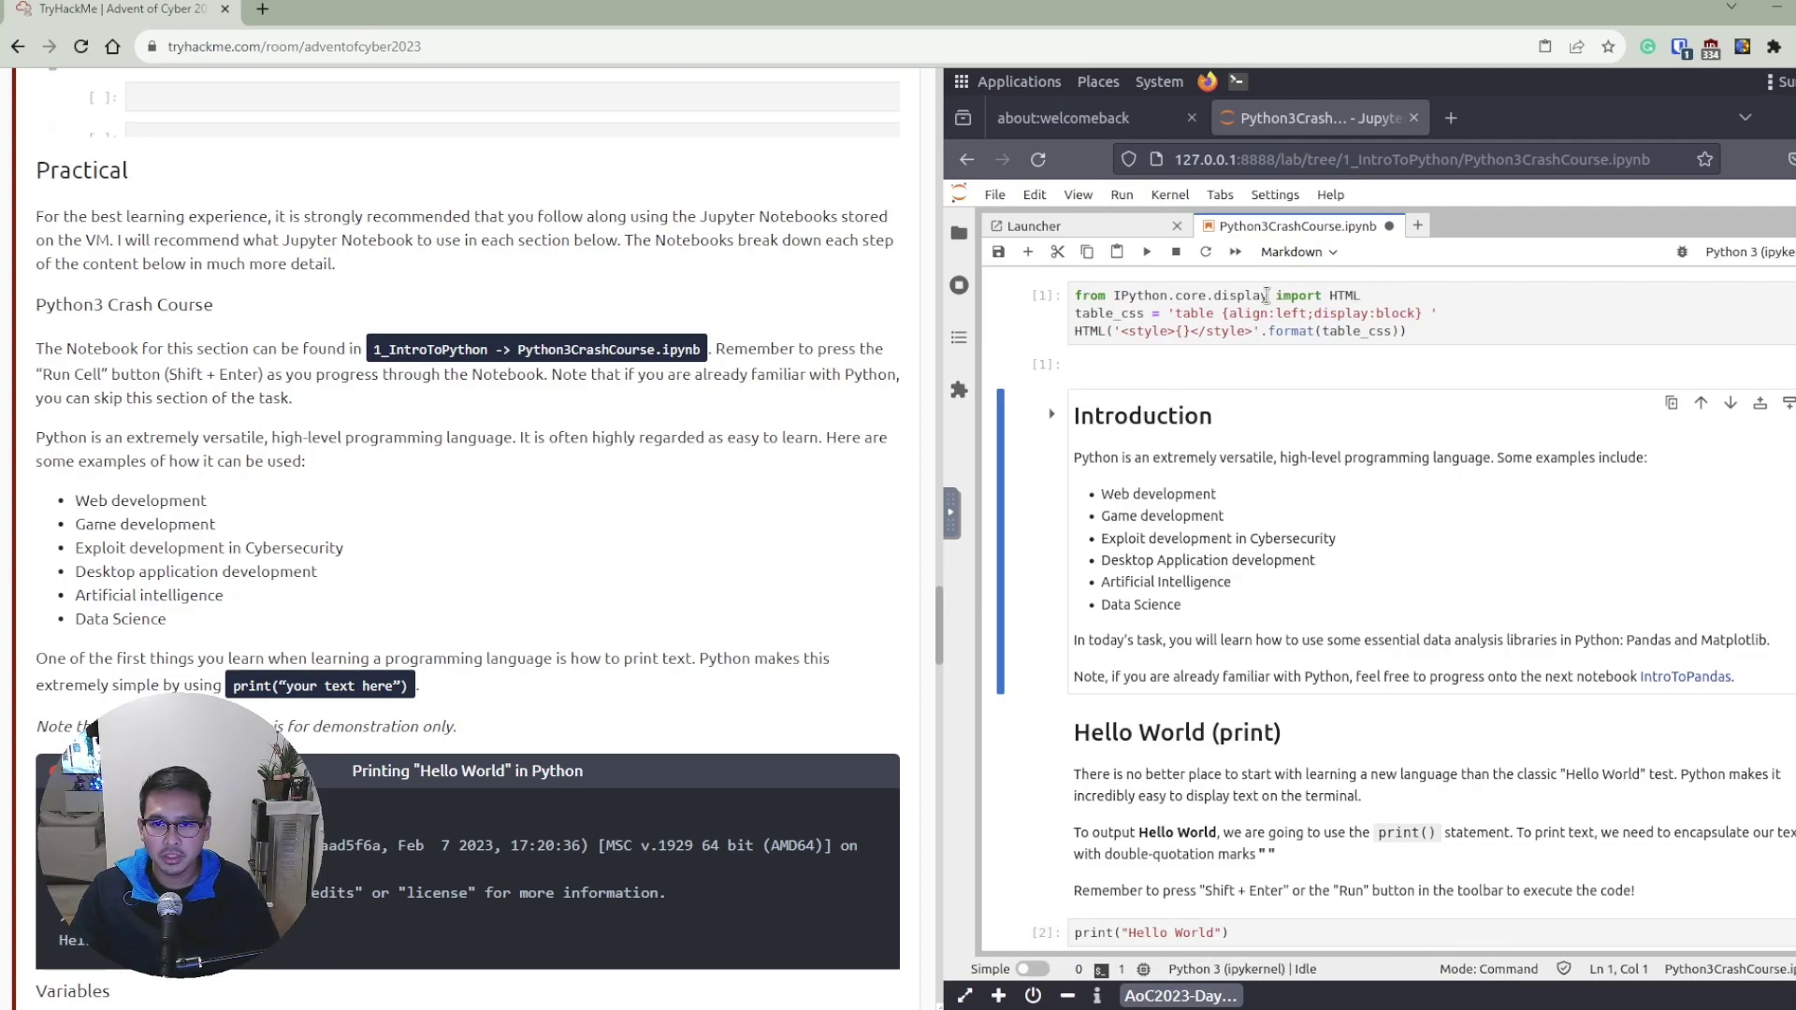
left_click(1010, 307)
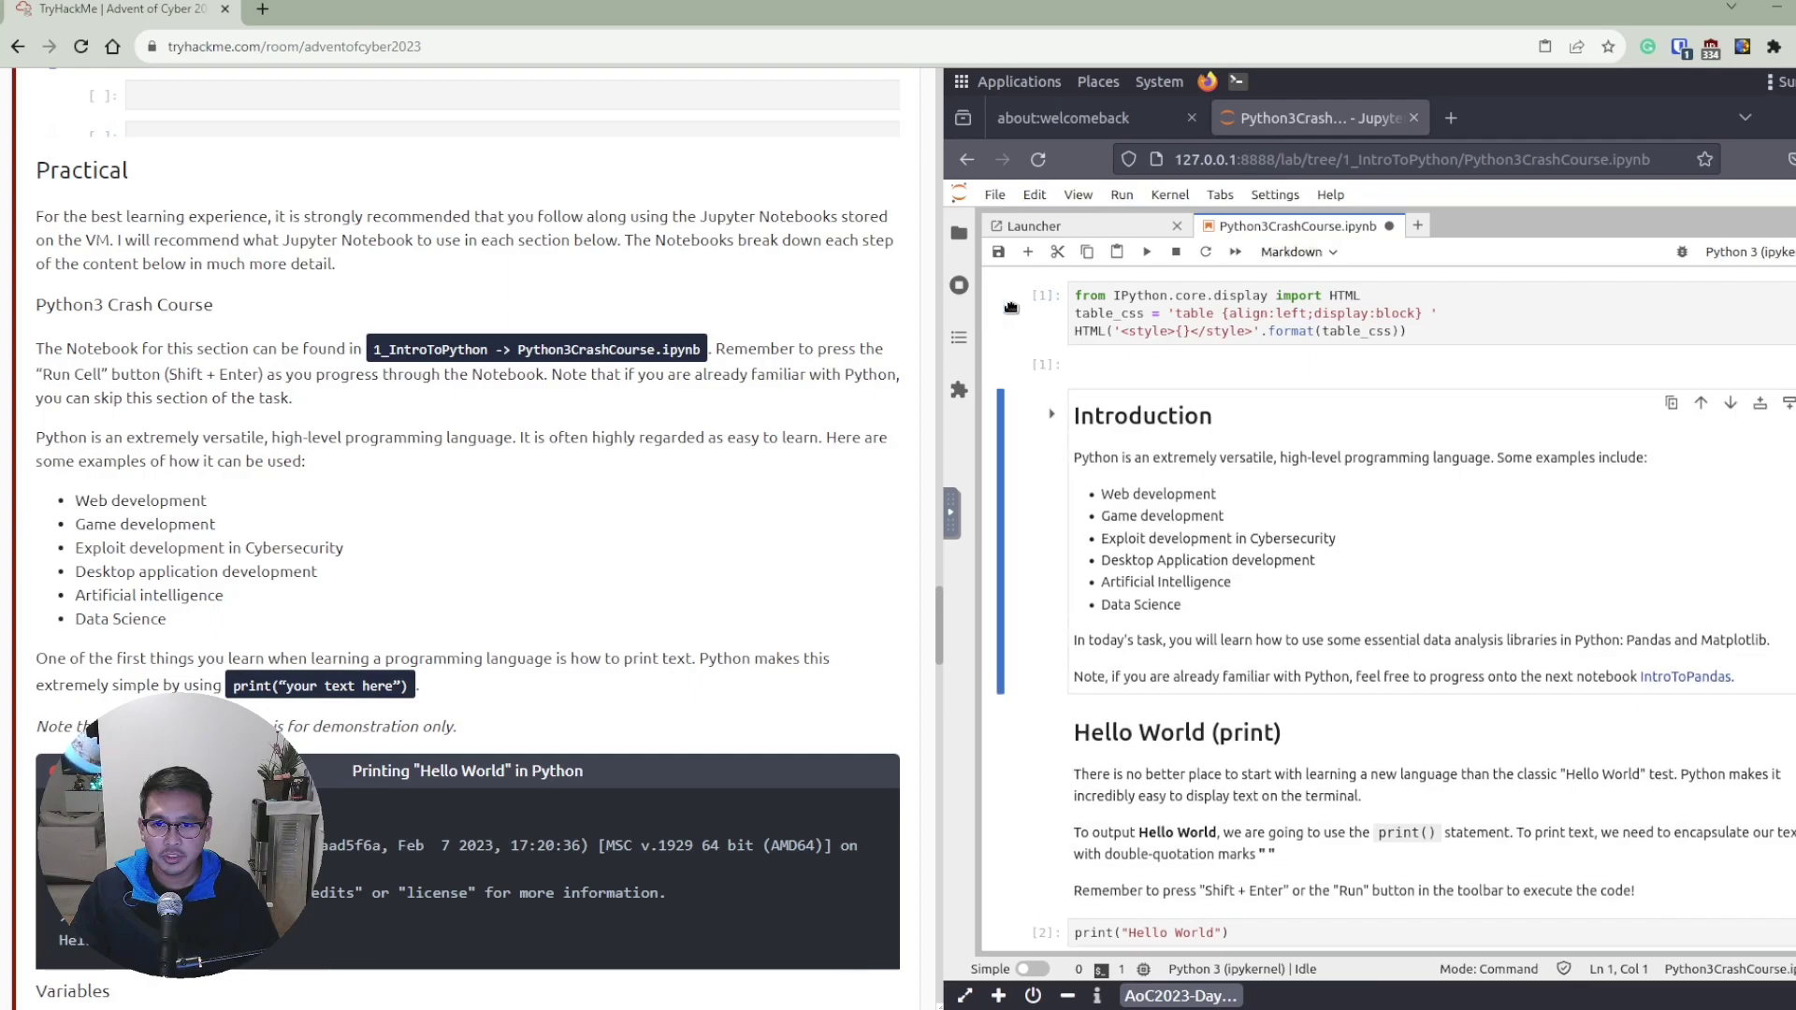
key("Down")
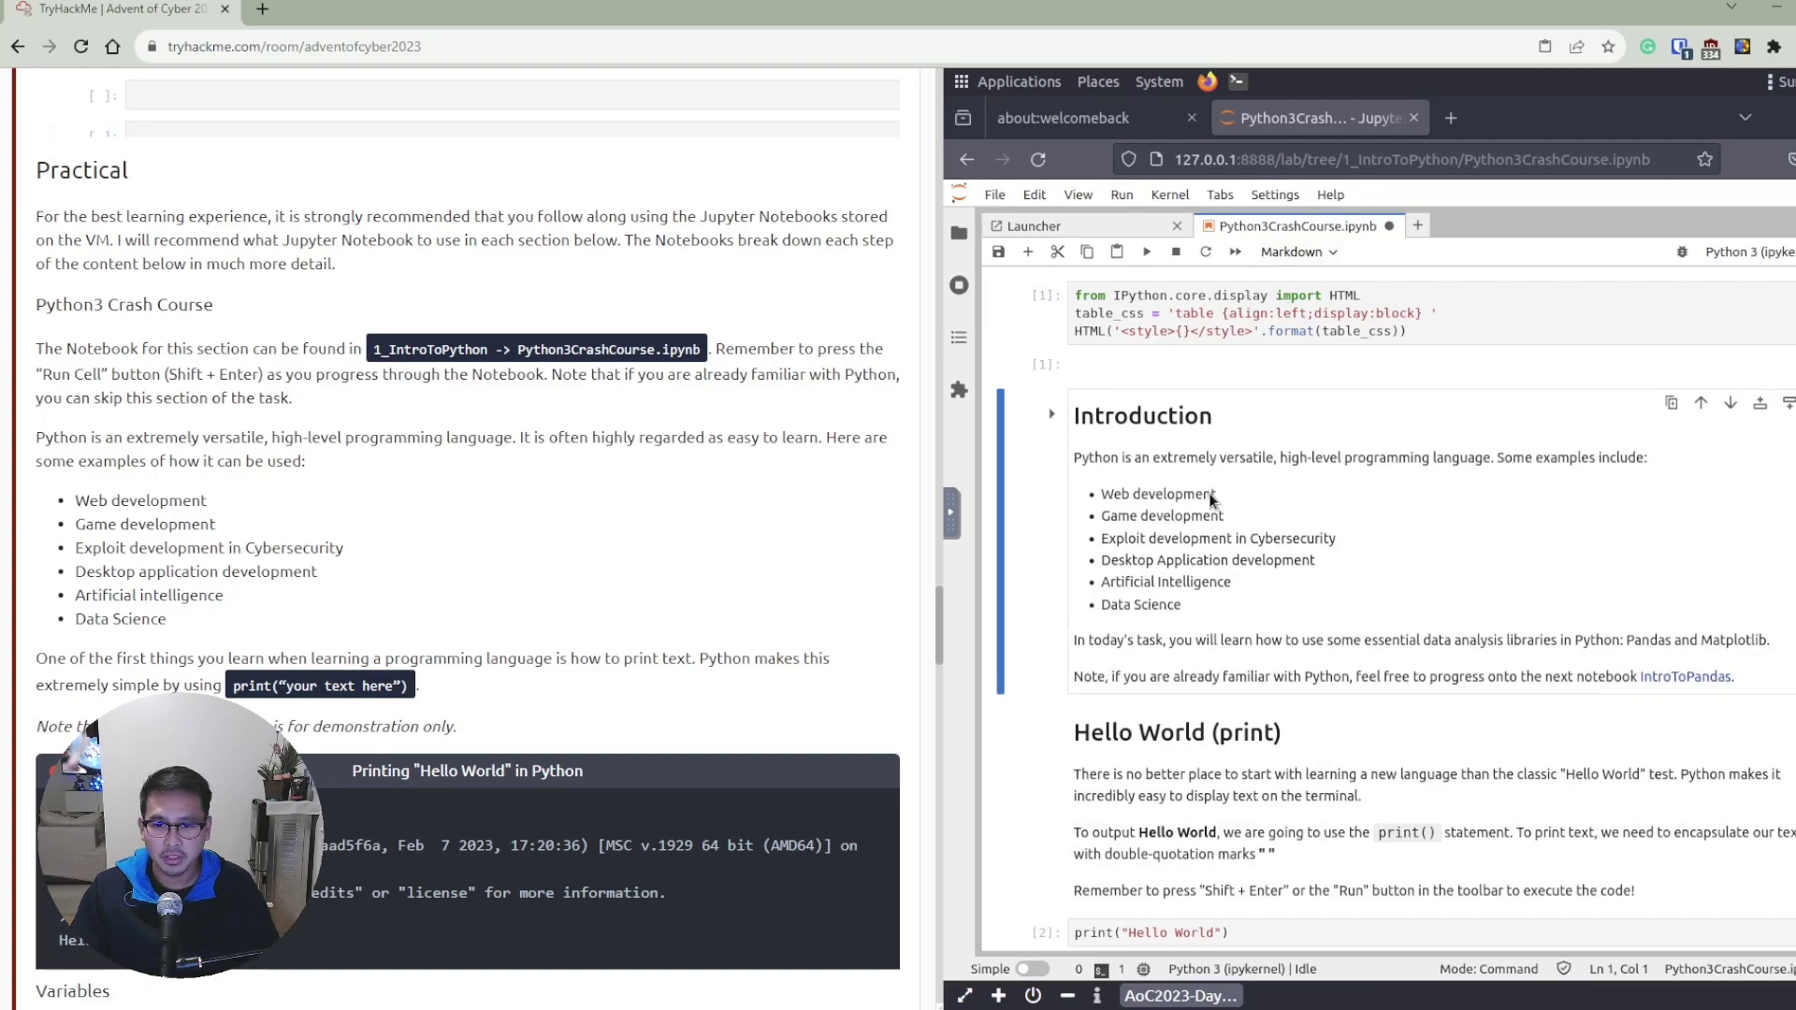
Examine the notebook's print("Hello World") cell and its output, and move on to the Data Types cell.
scroll(1213, 496, "down", 3)
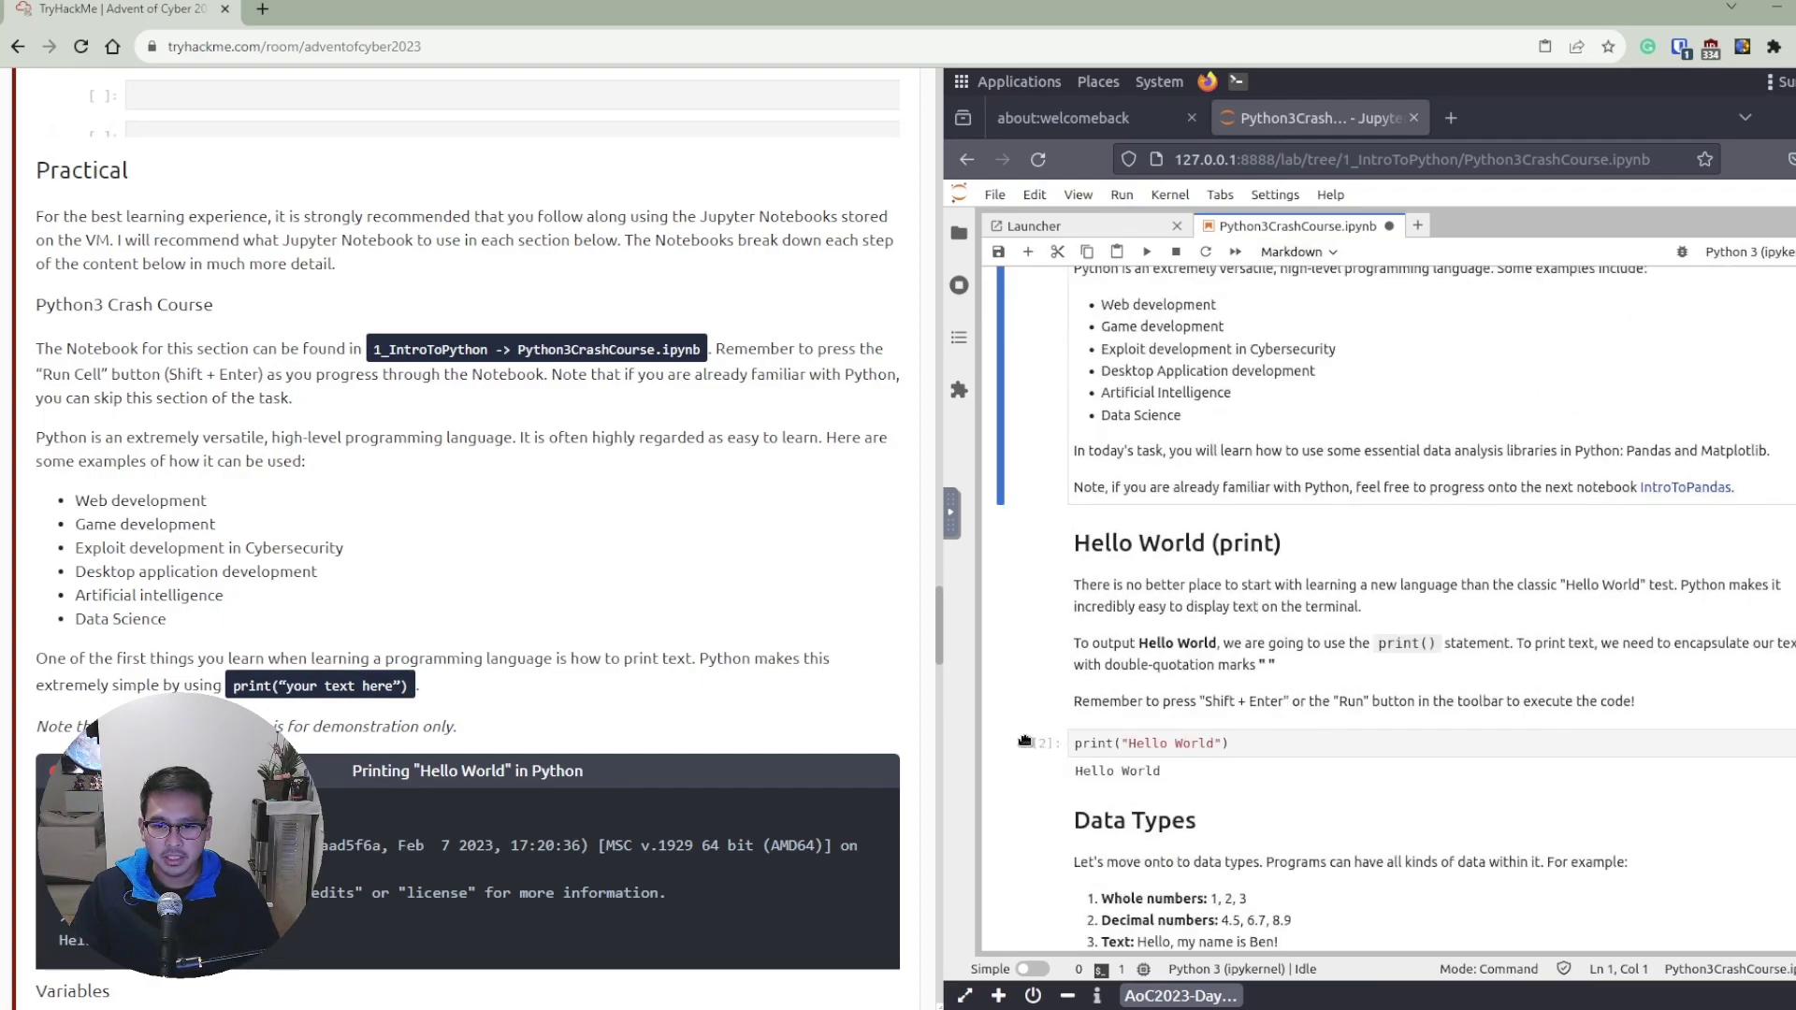
left_click(1023, 743)
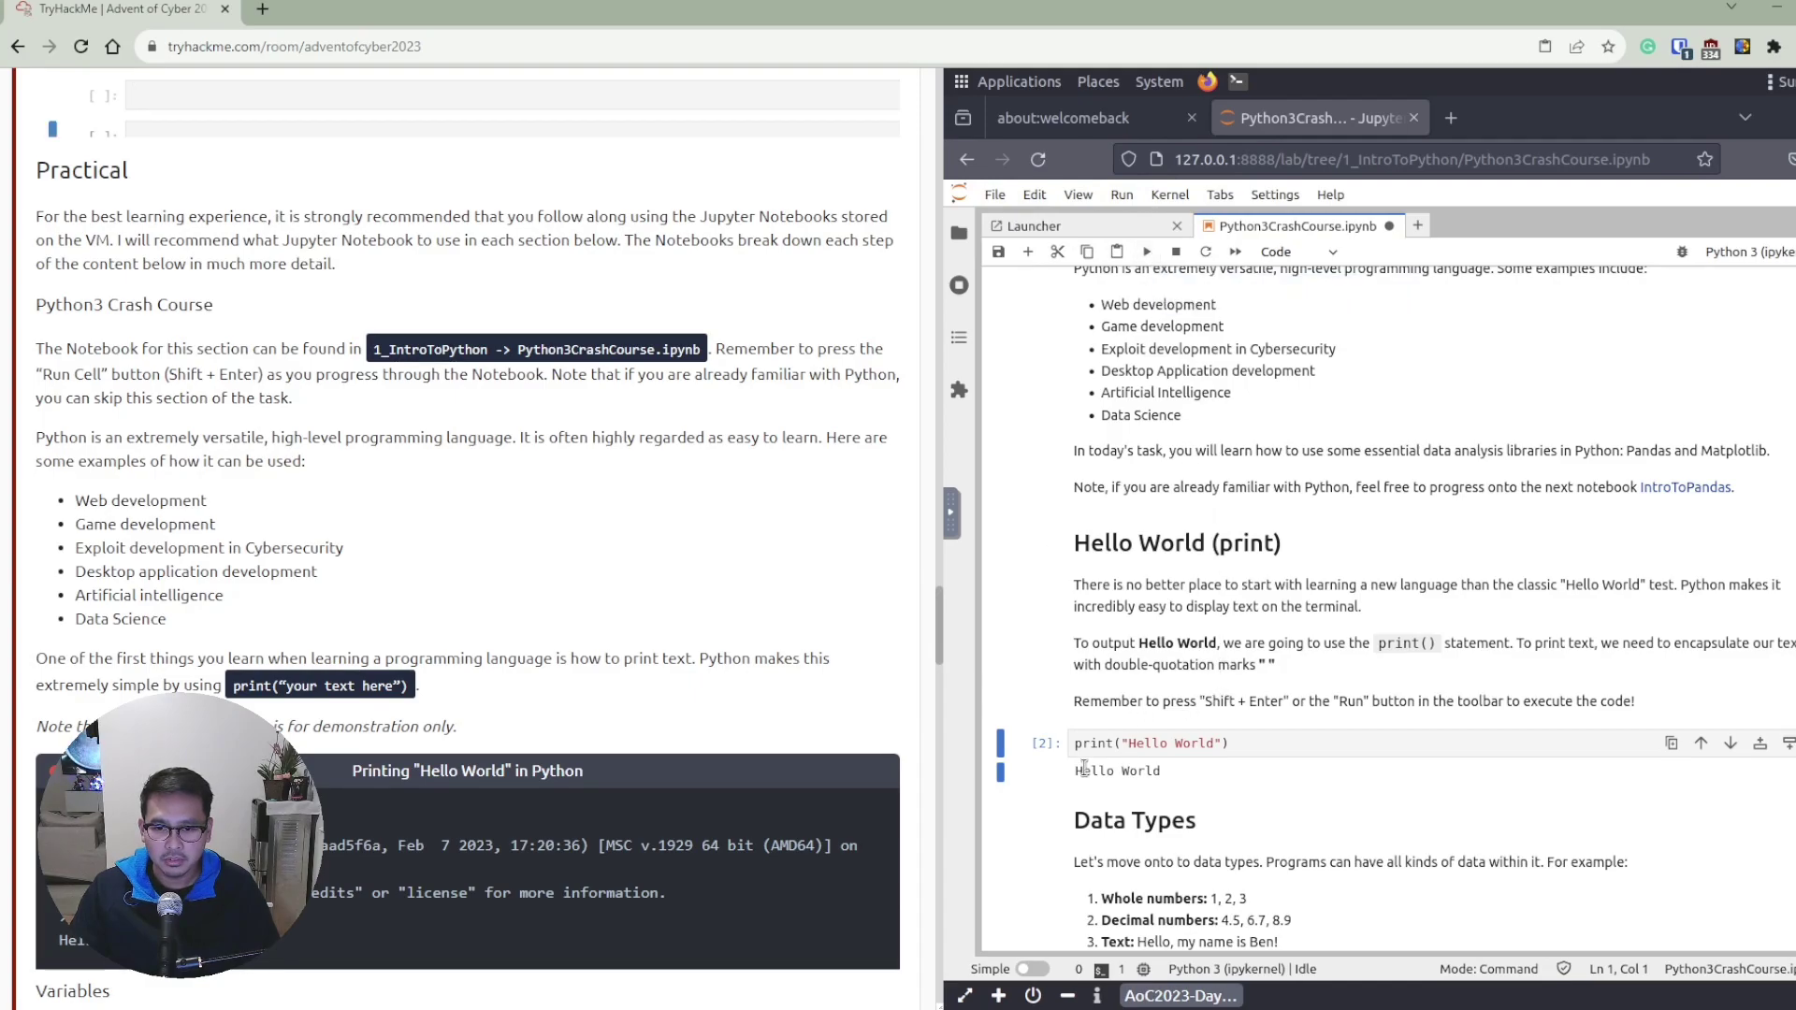
key("Down")
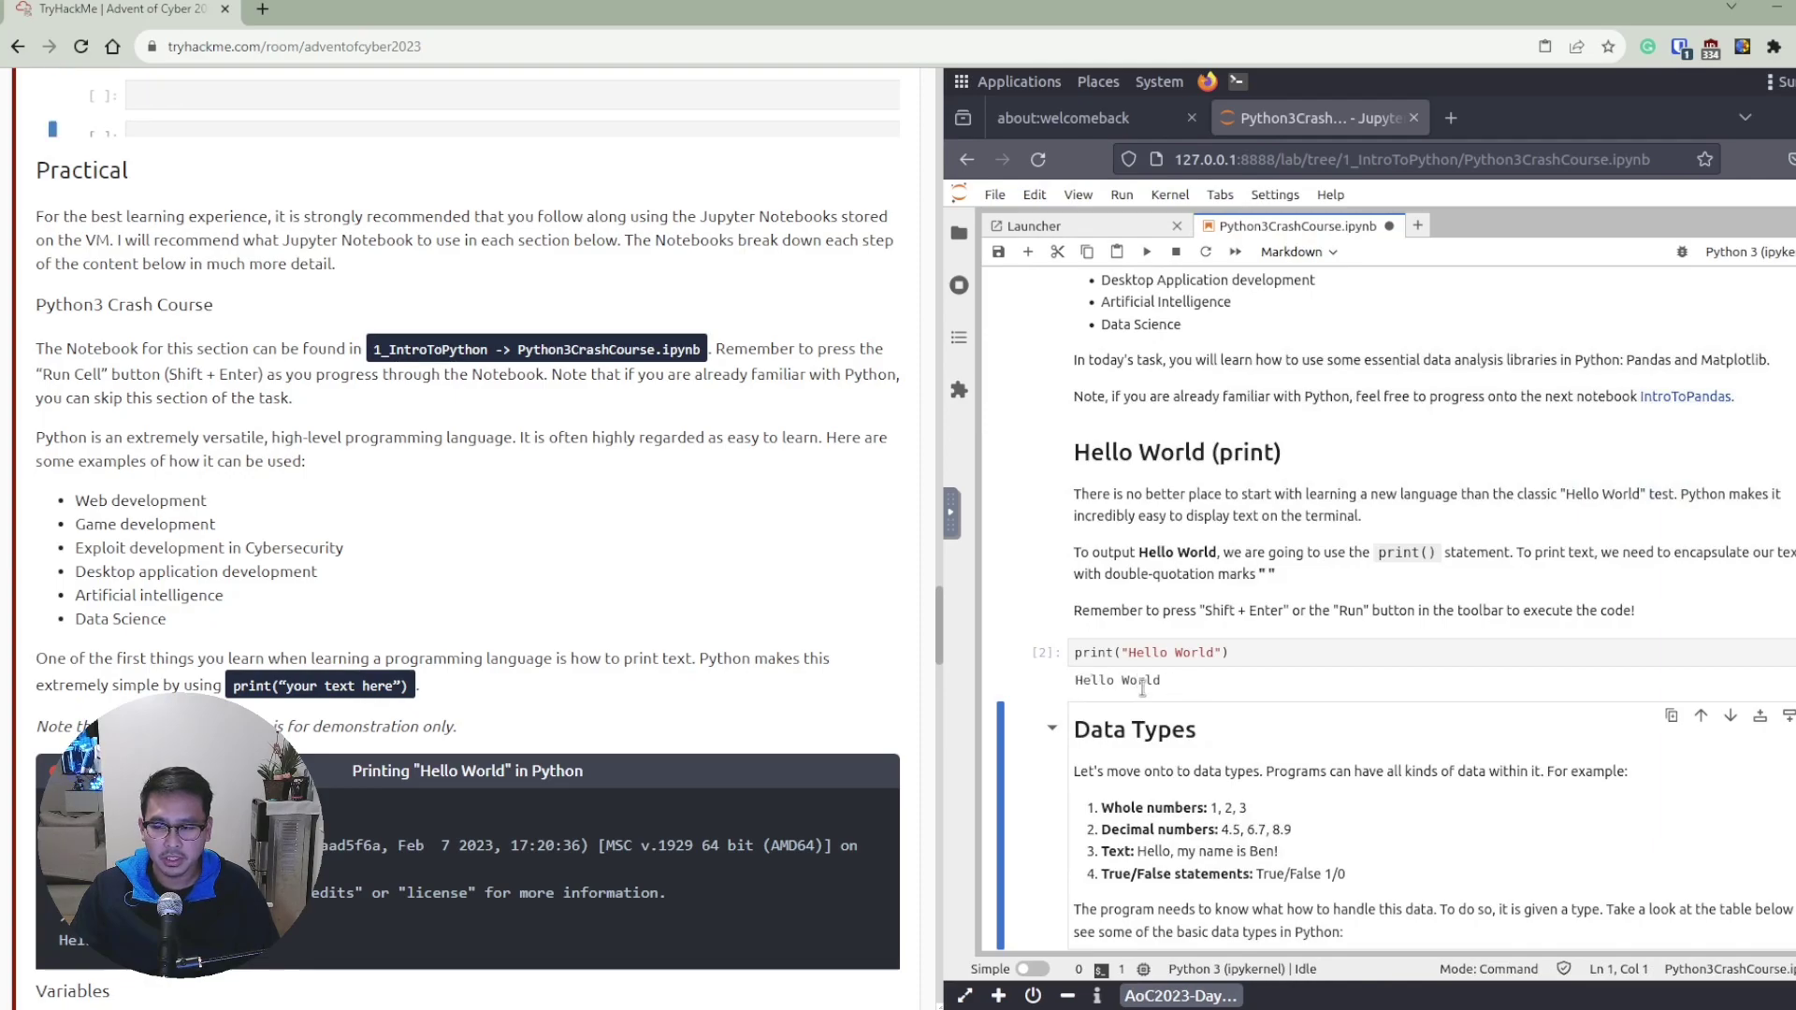
scroll(1256, 652, "down", 2)
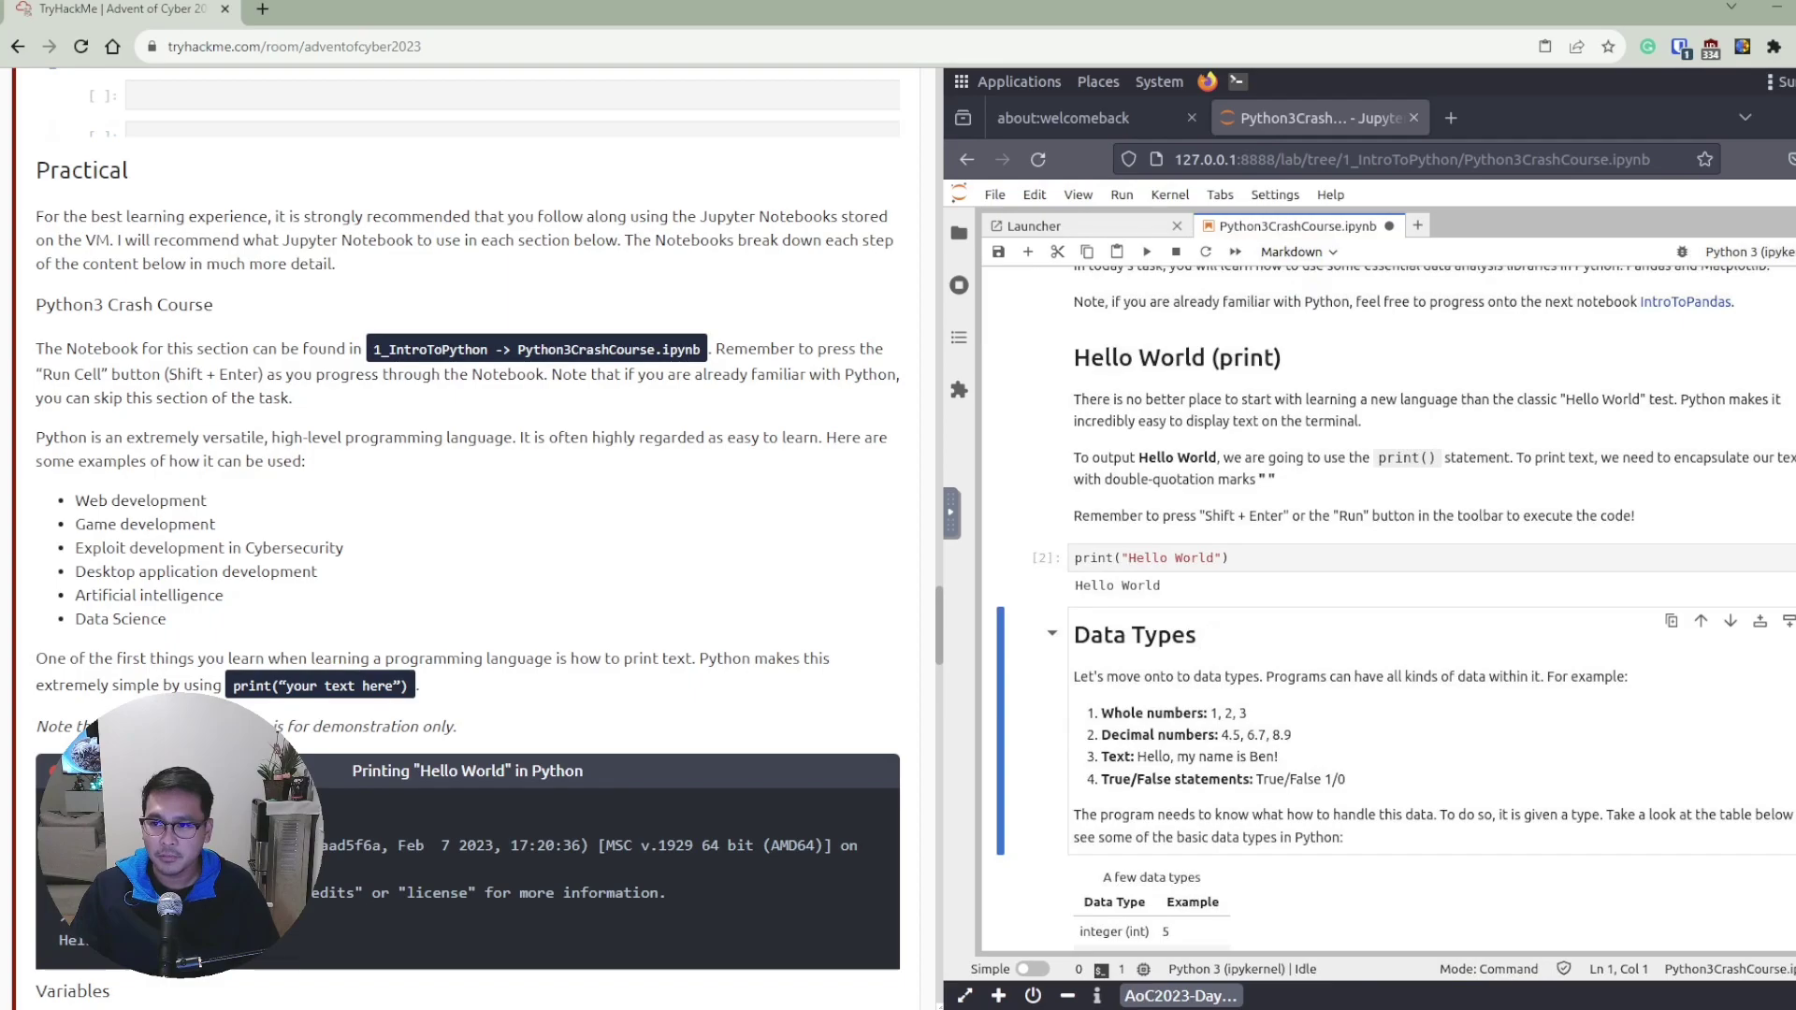
scroll(1395, 612, "down", 1)
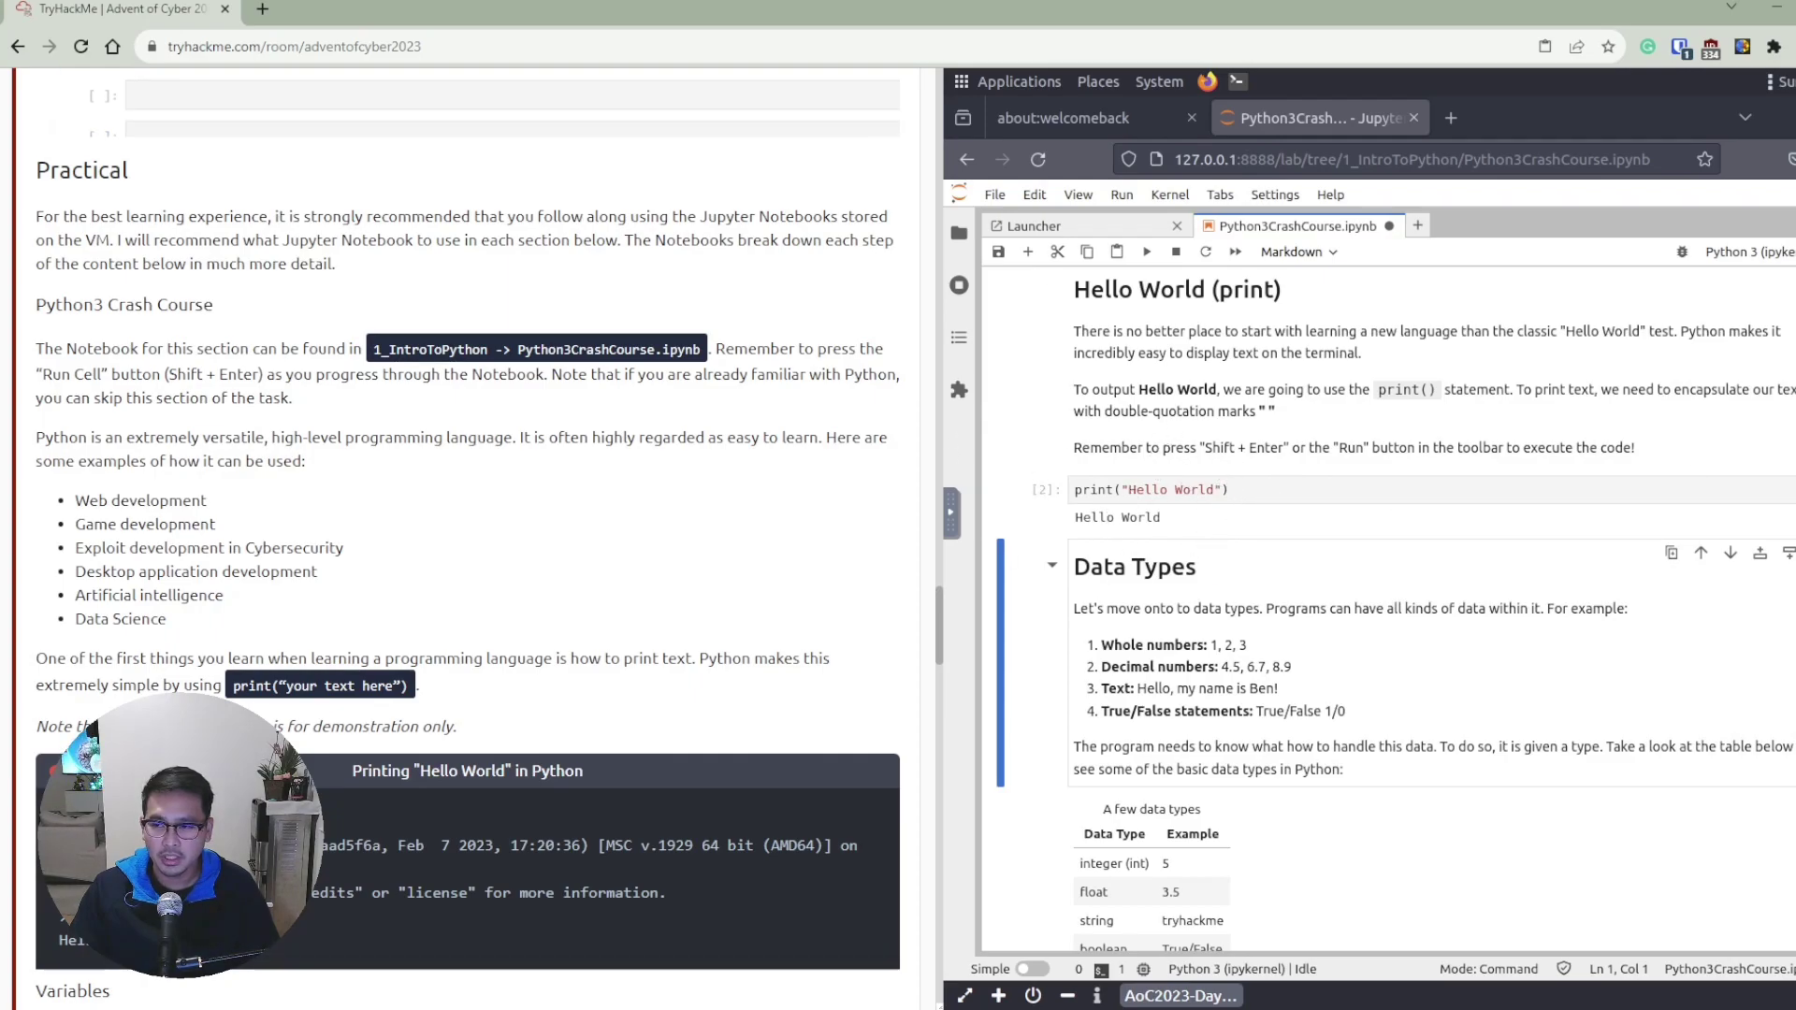
scroll(1394, 608, "up", 2)
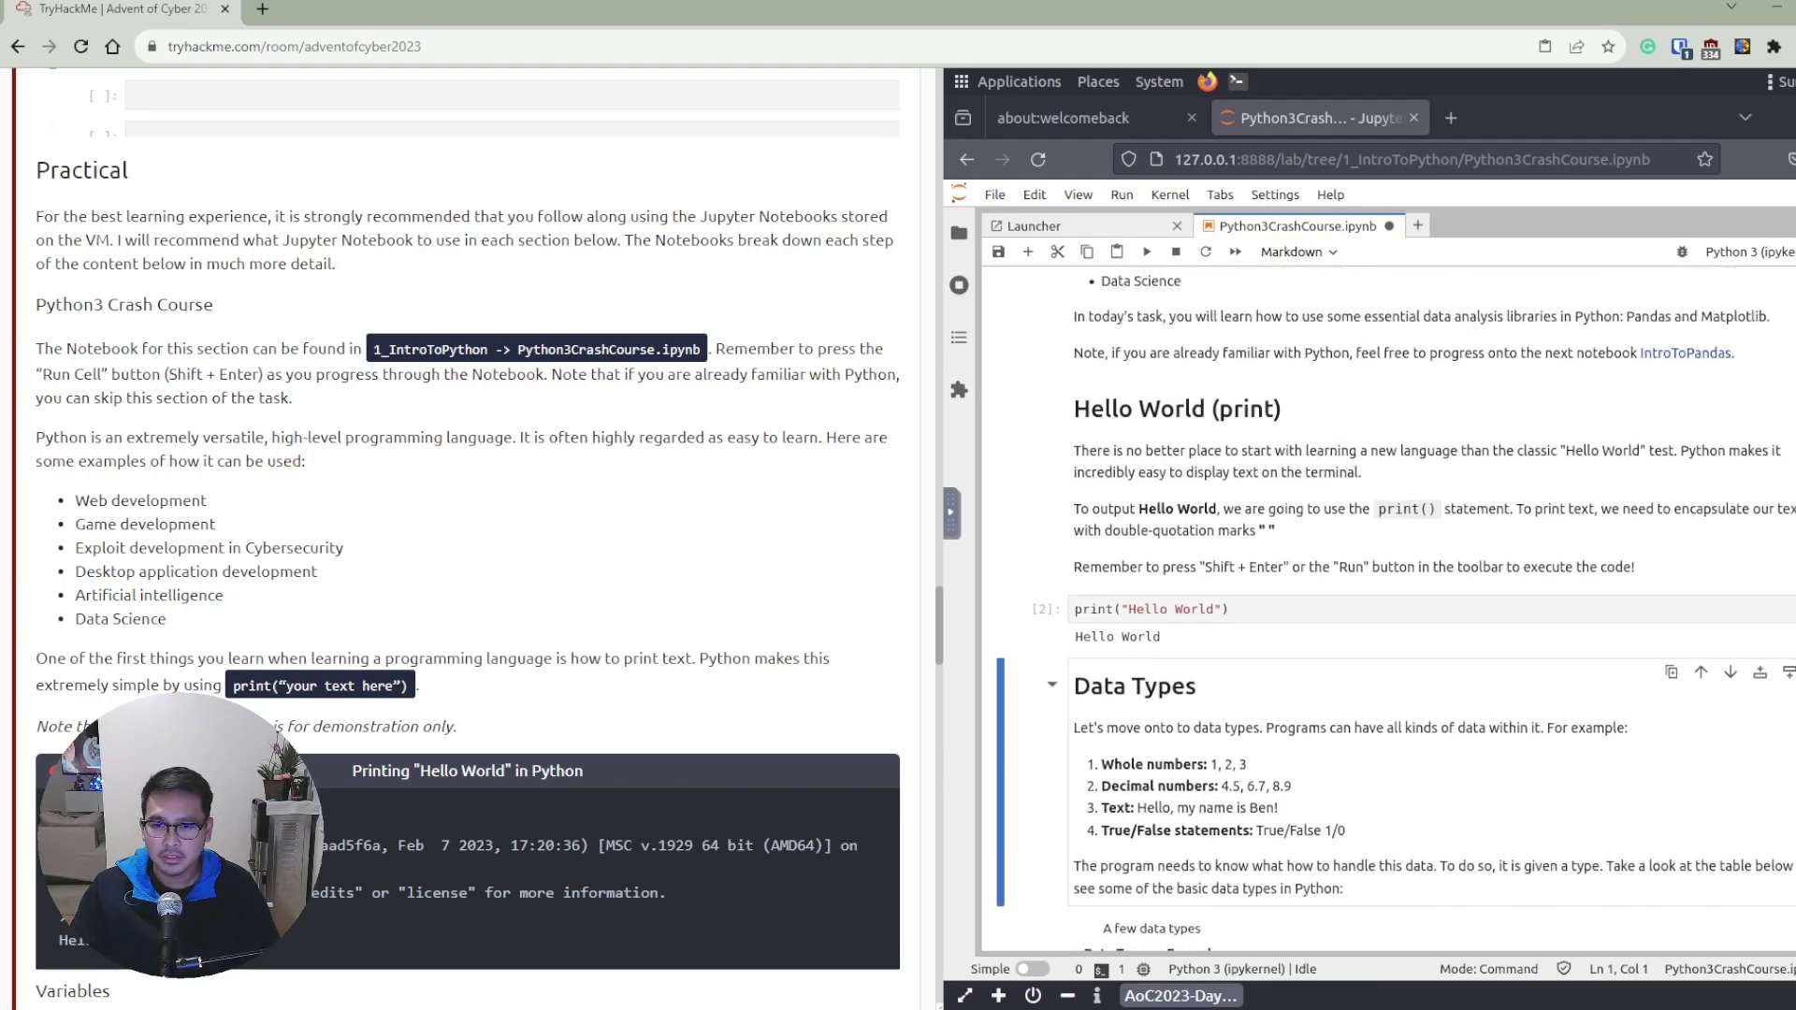
Compare the task's print("your text here") syntax with the text argument of the notebook's print("Hello World") cell.
scroll(1394, 608, "up", 1)
scroll(1394, 609, "up", 1)
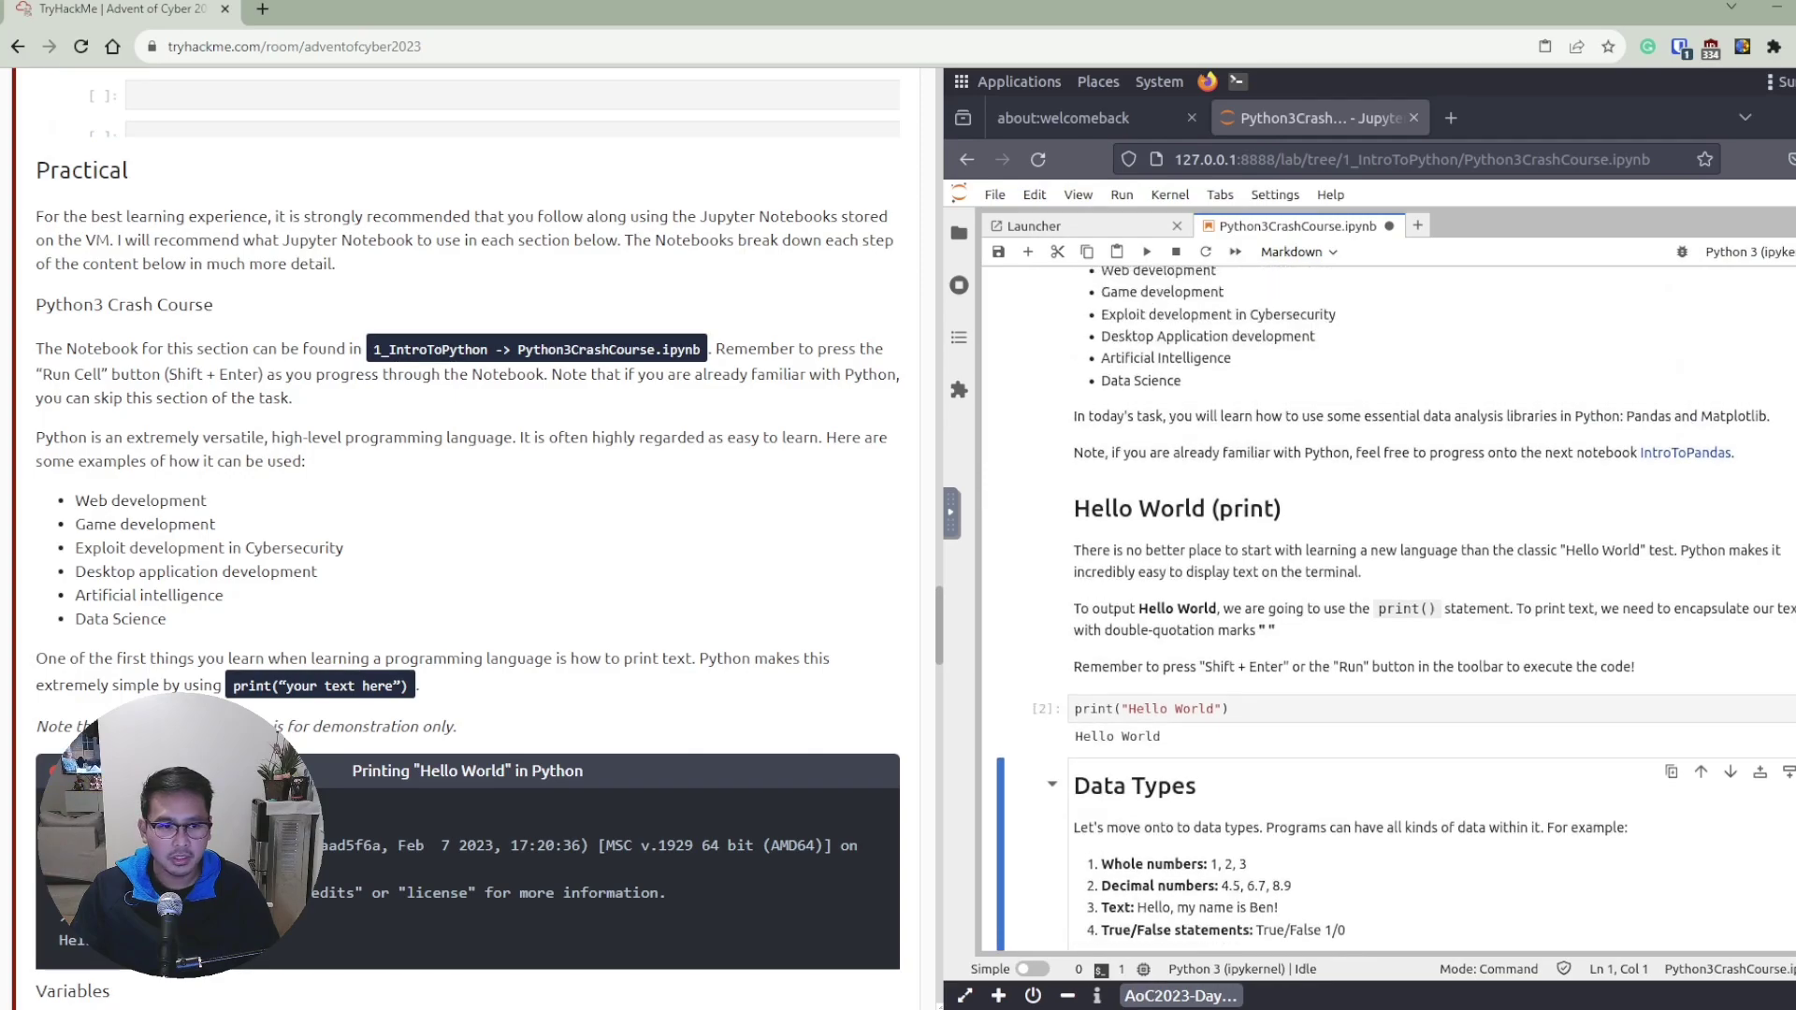
scroll(496, 552, "down", 3)
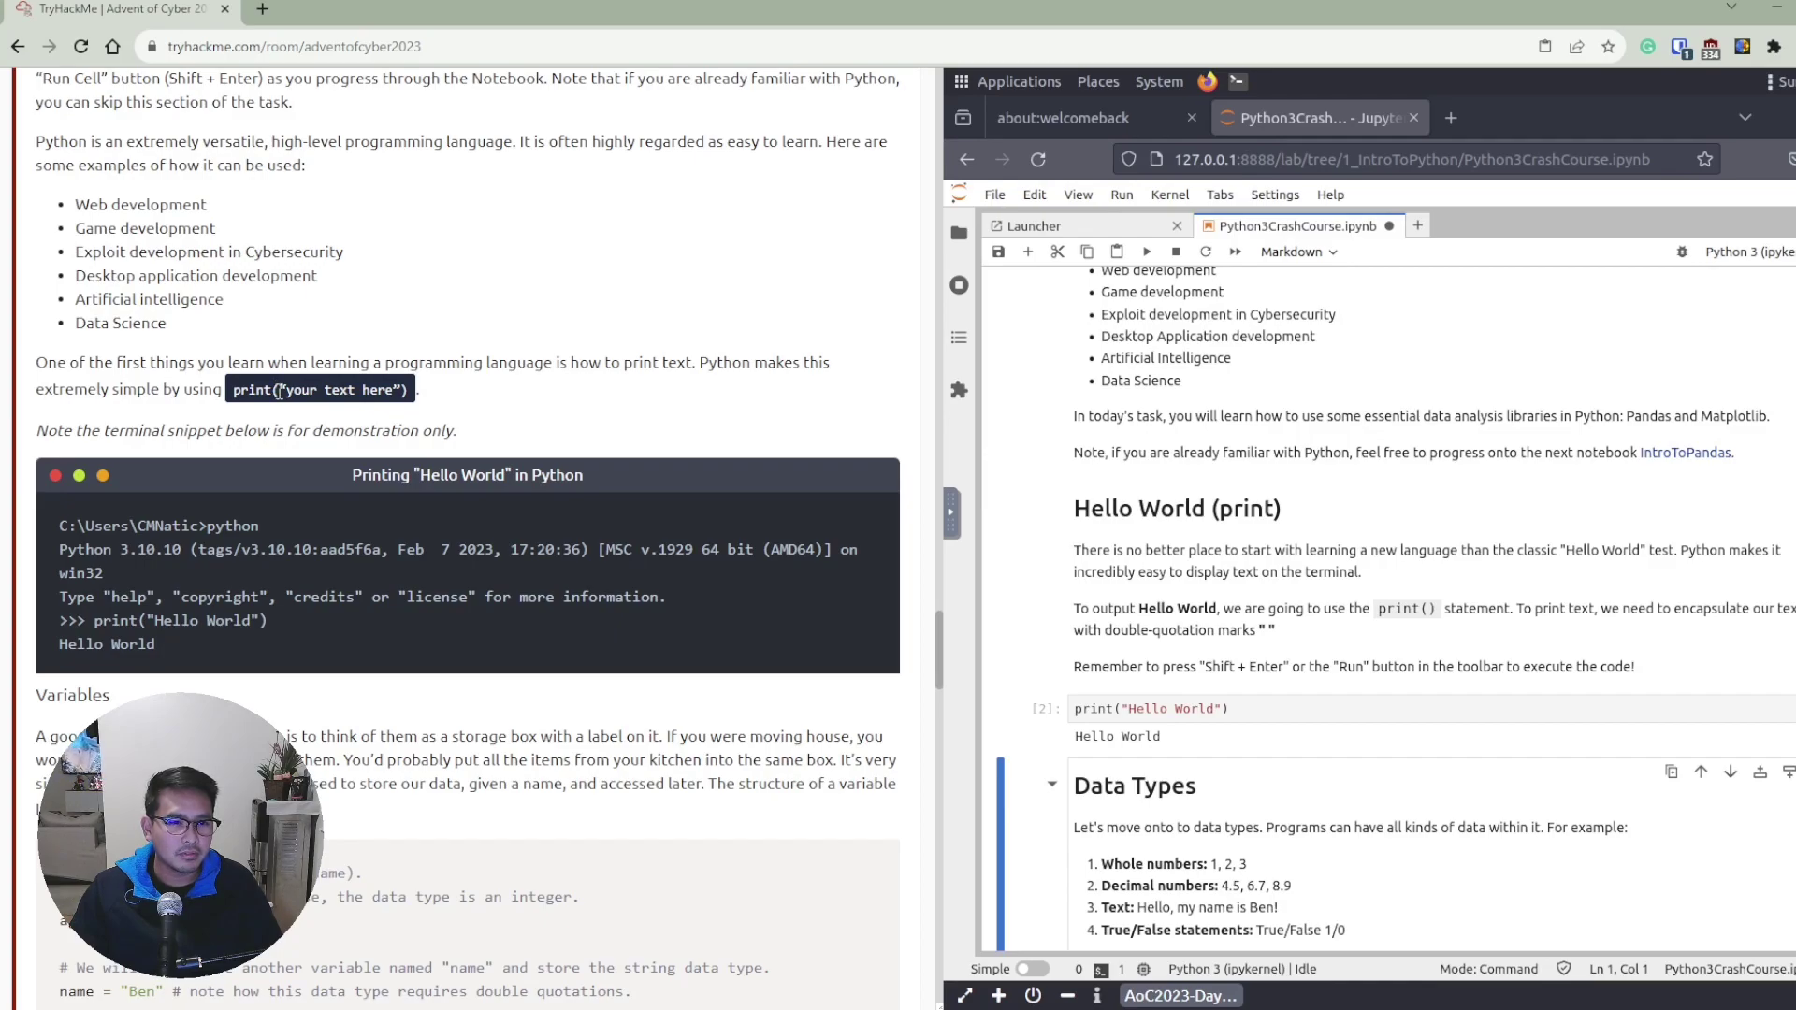
left_click_drag(277, 389, 404, 391)
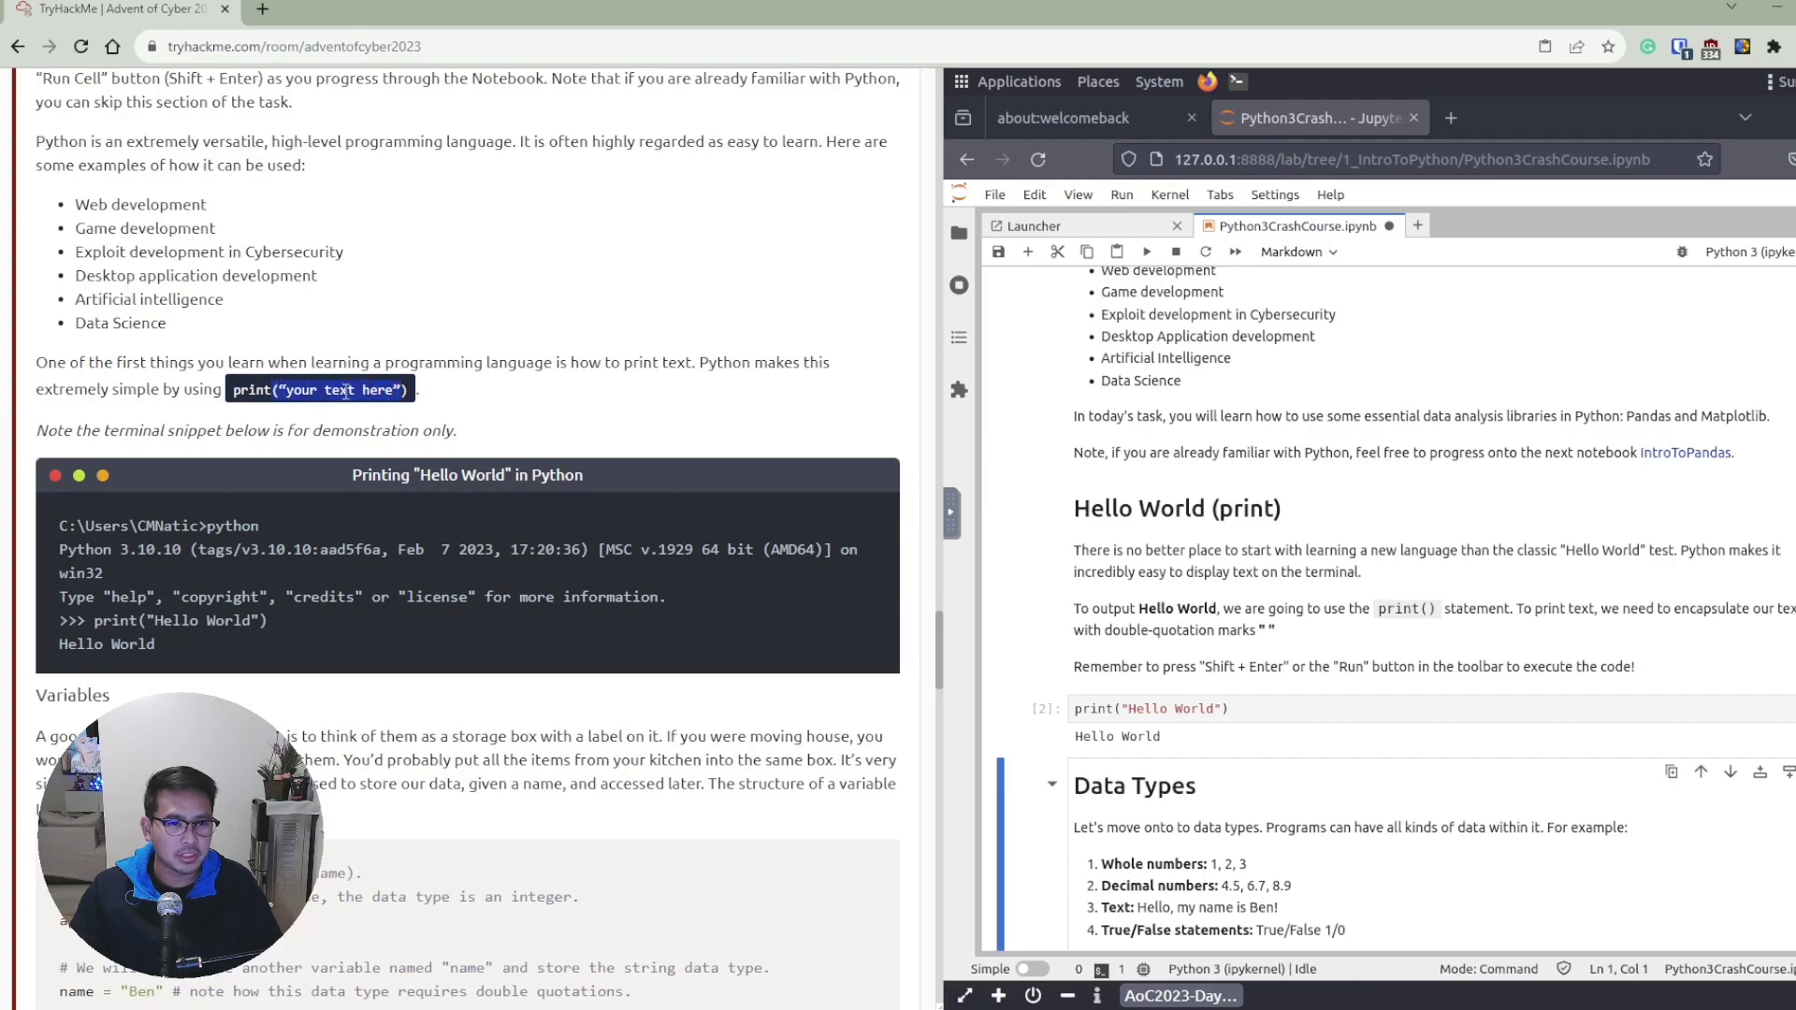
left_click(1147, 474)
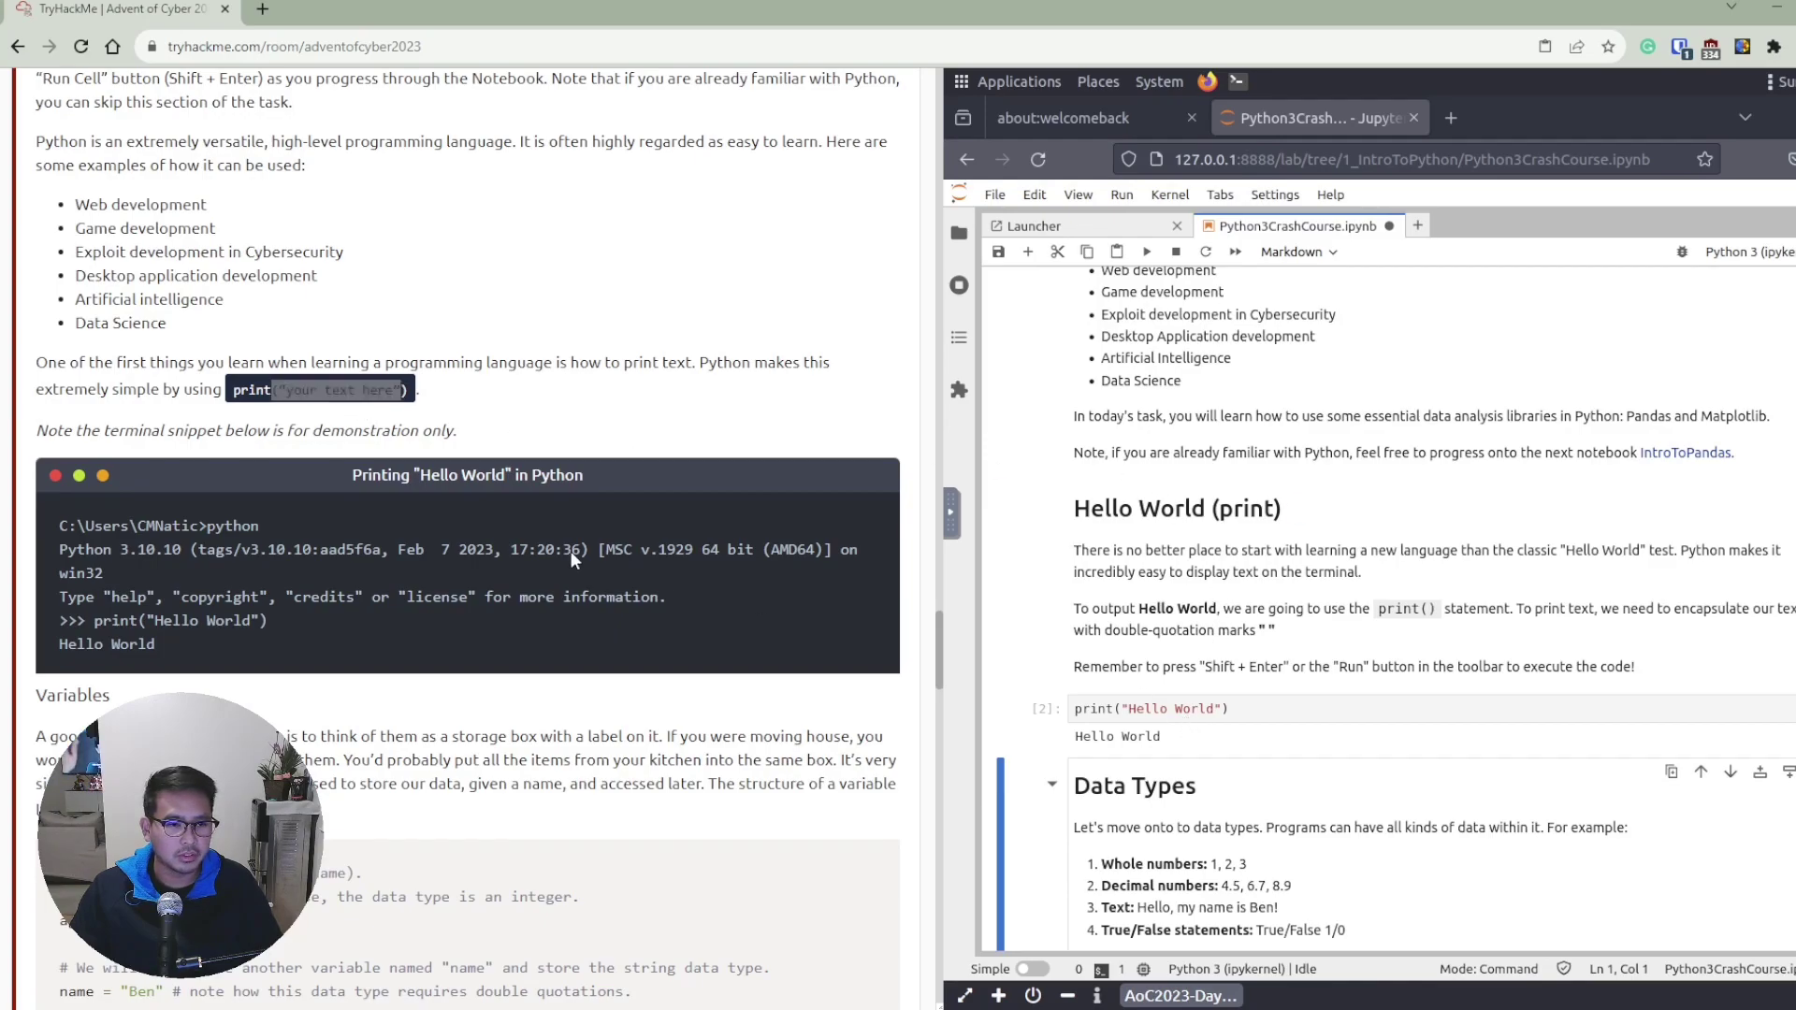
left_click_drag(1222, 708, 1126, 708)
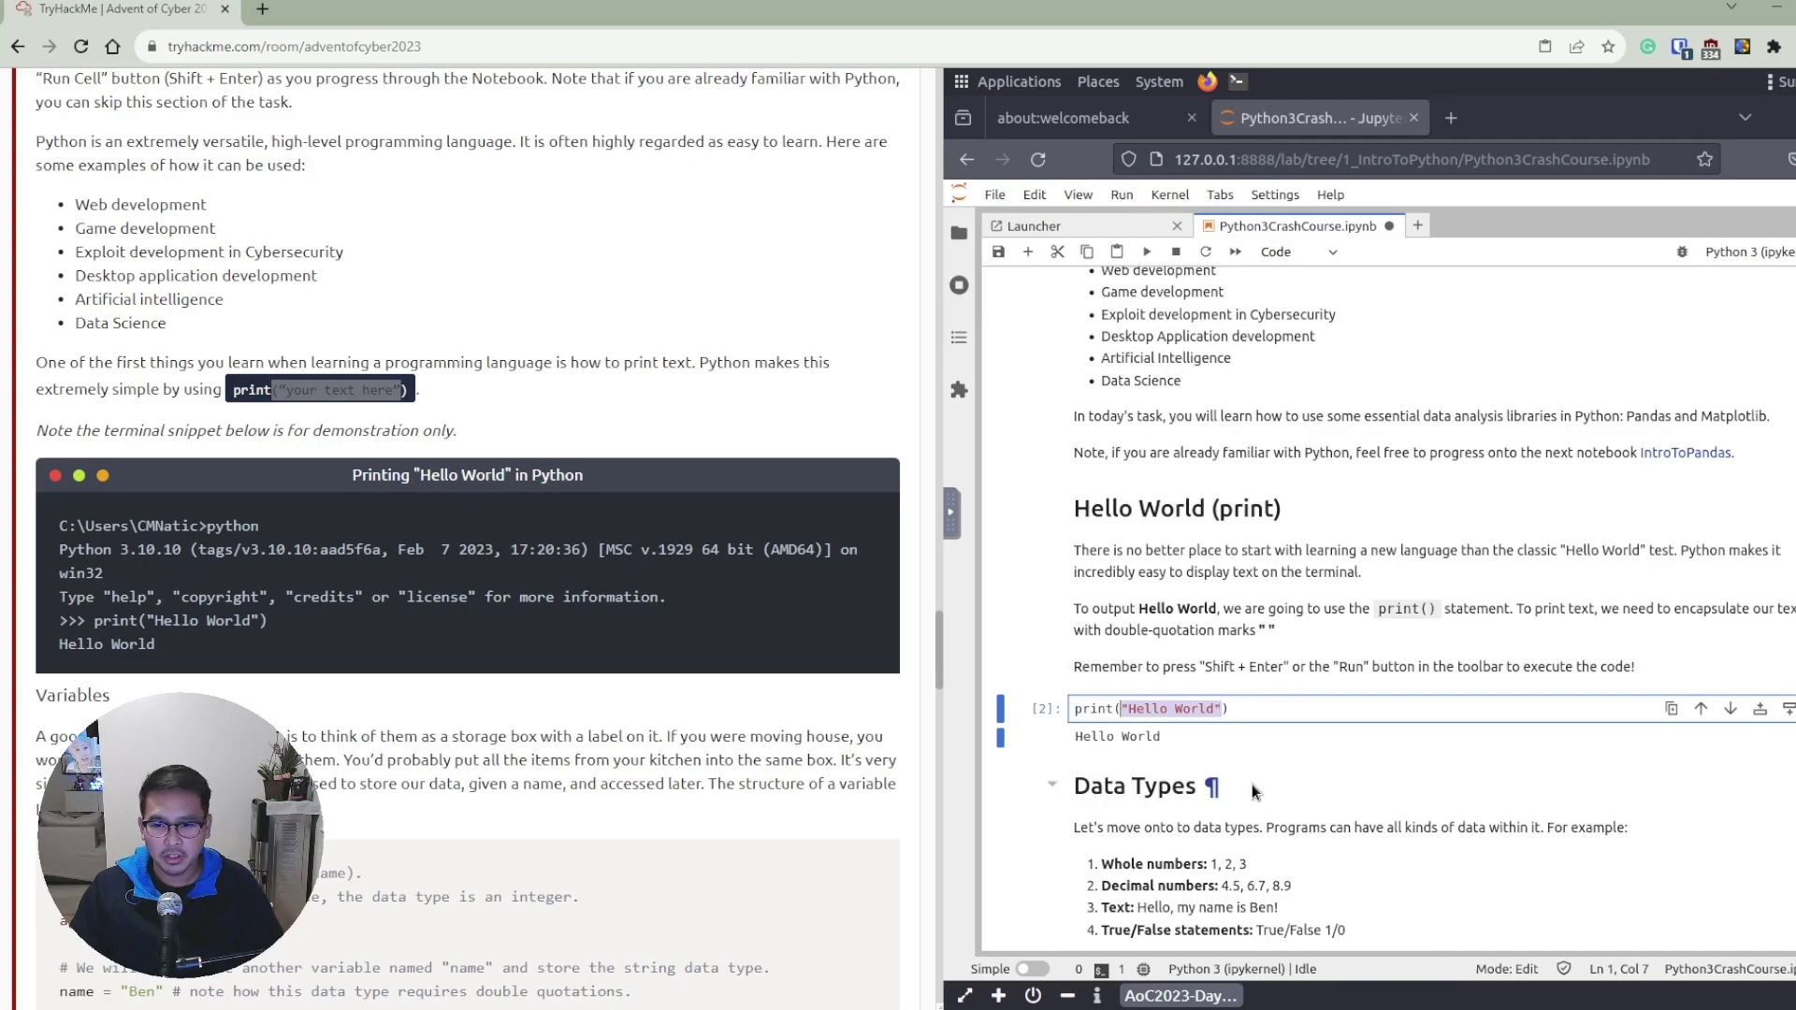
Save the Python3CrashCourse notebook after reviewing the list of example data types.
scroll(1351, 726, "down", 2)
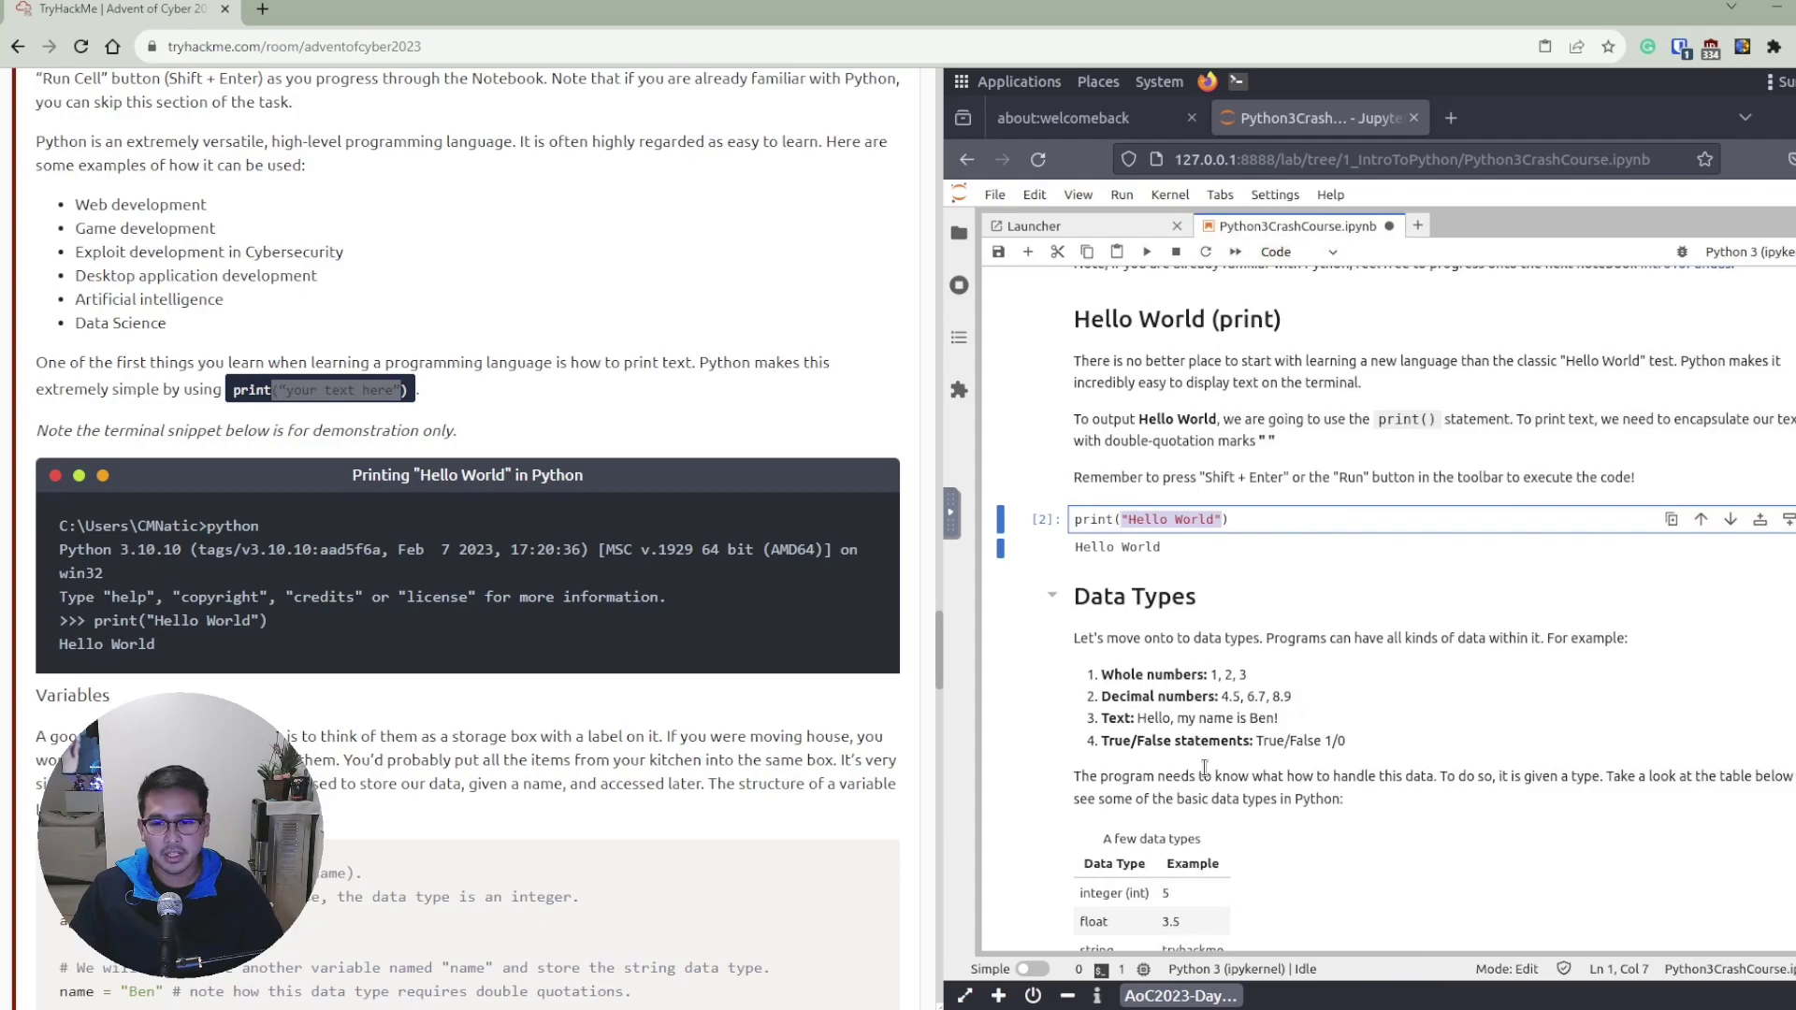
left_click(1231, 554)
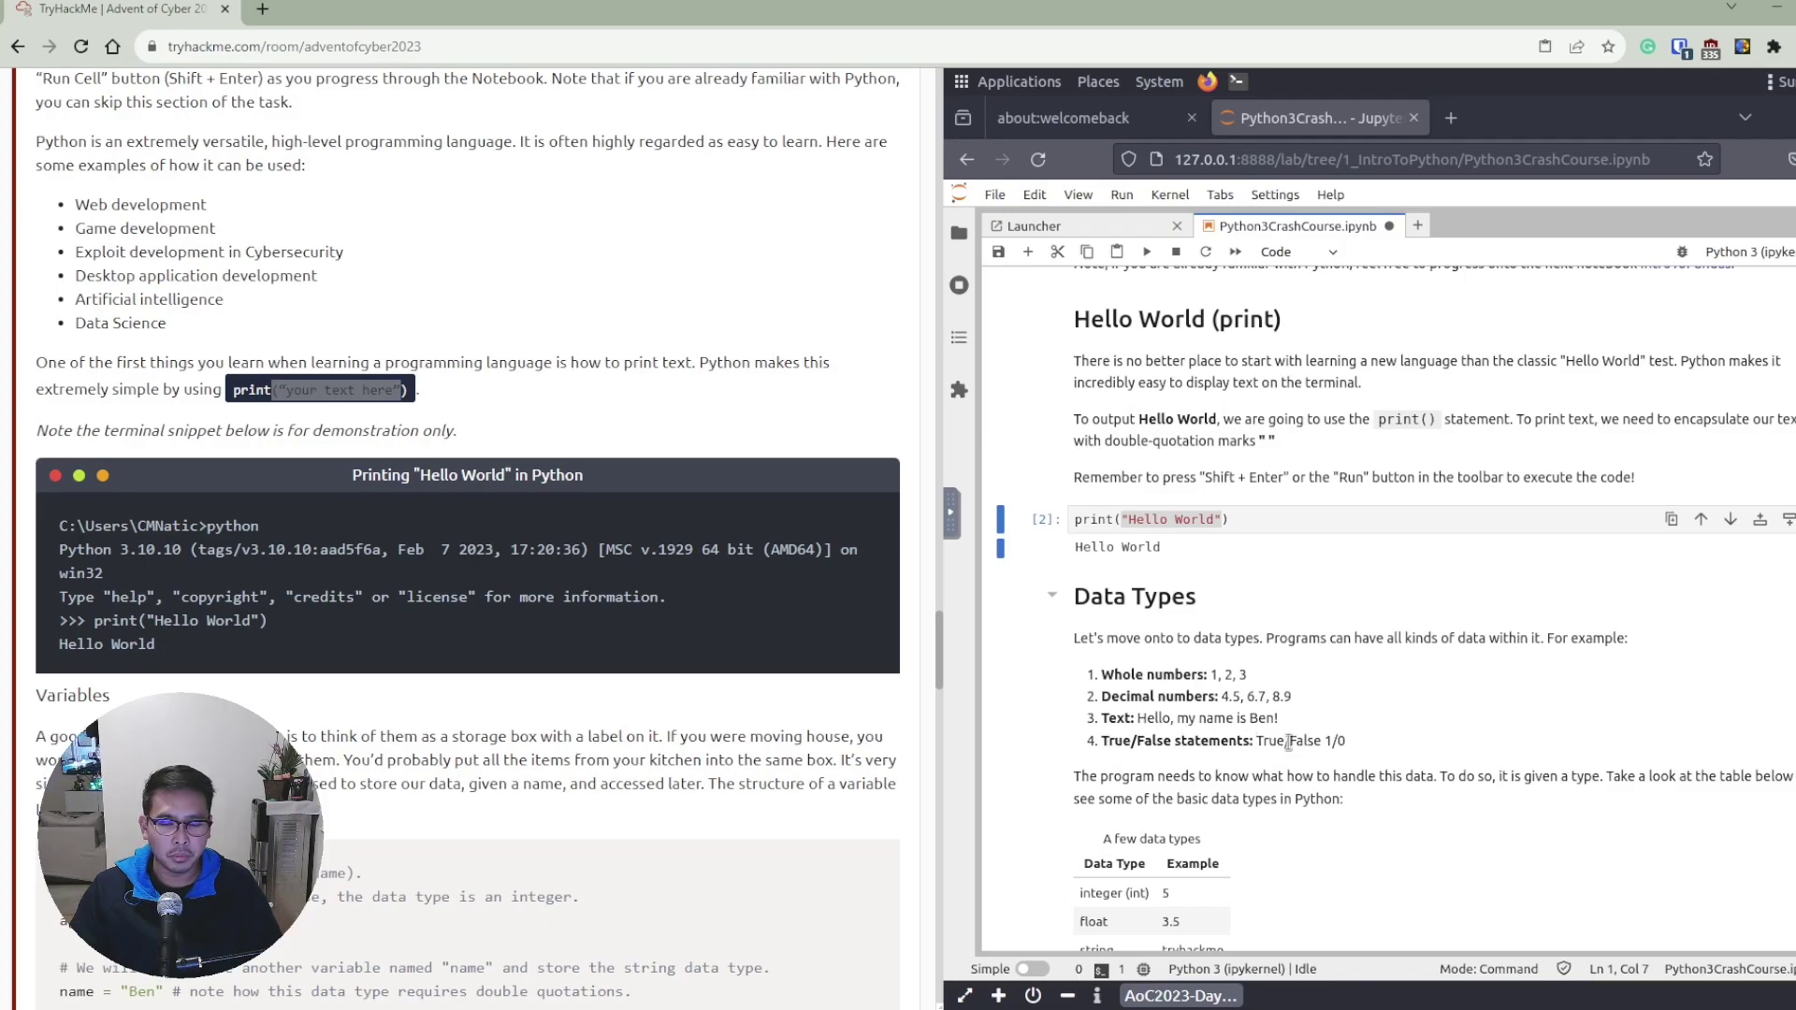
key("ctrl+s")
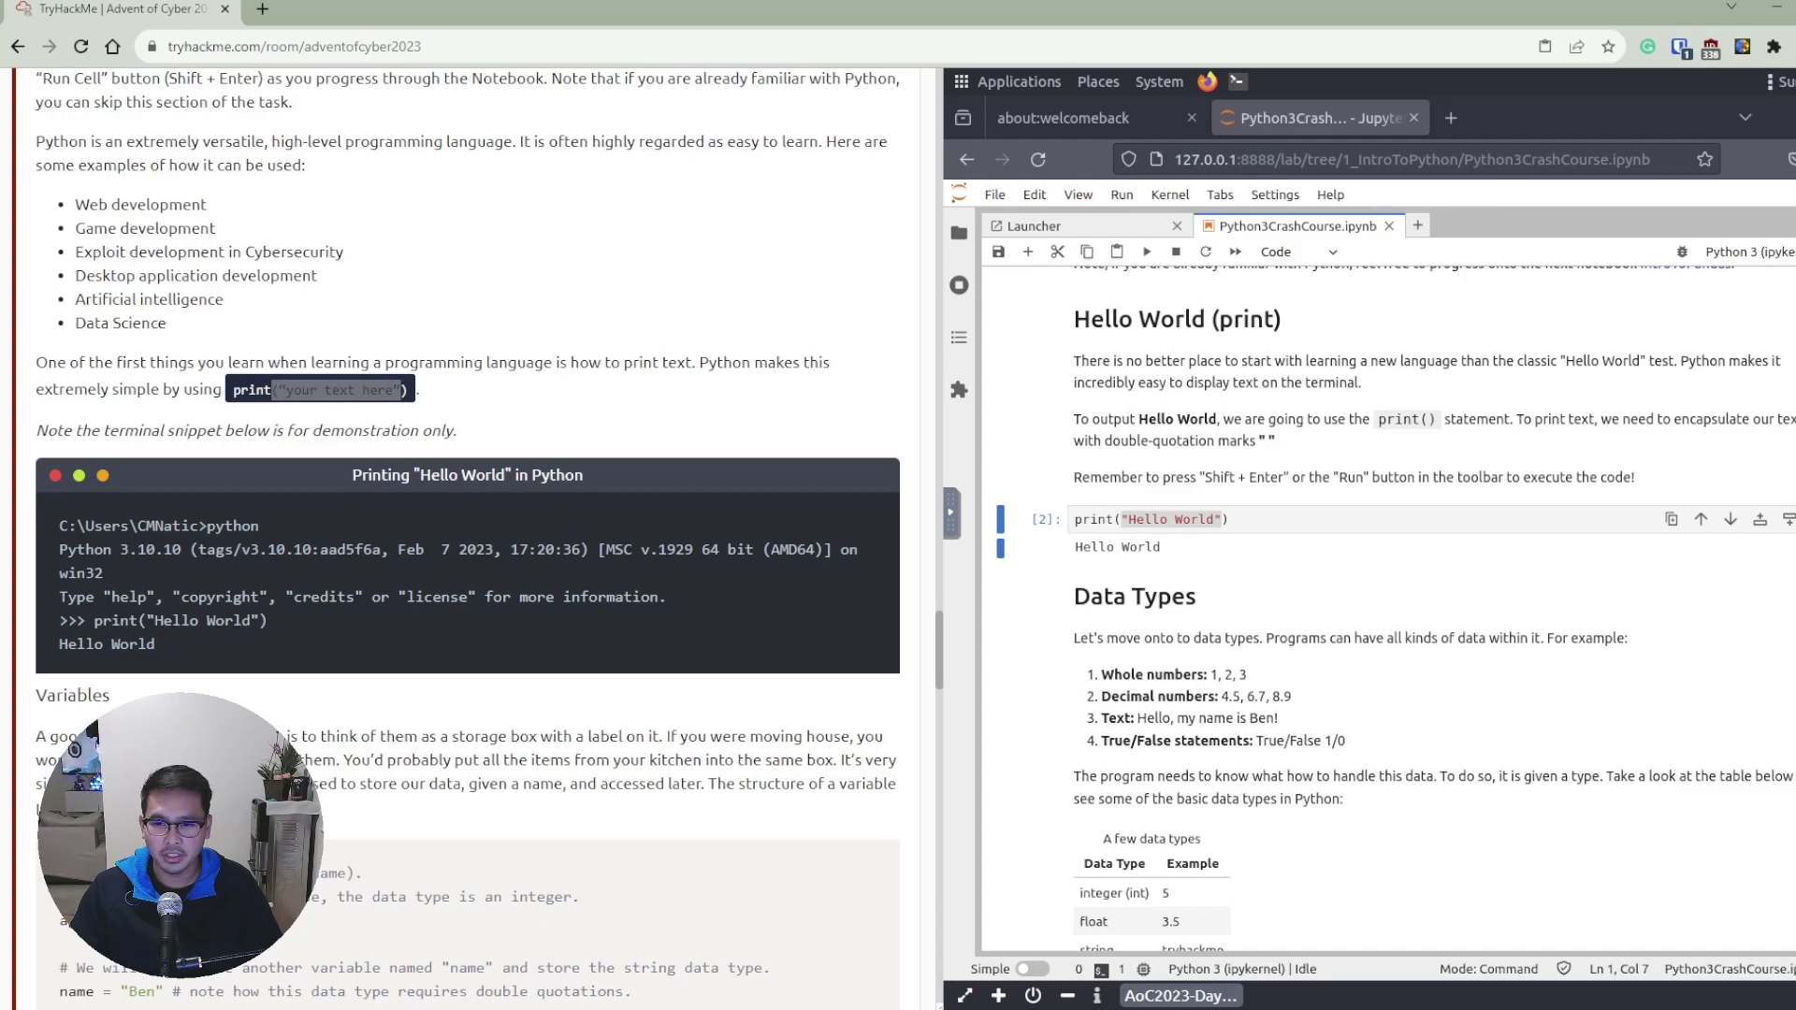
Examine the data types table and the Variables section, including the label = data structure and the cells defining and printing variables.
scroll(1394, 608, "down", 5)
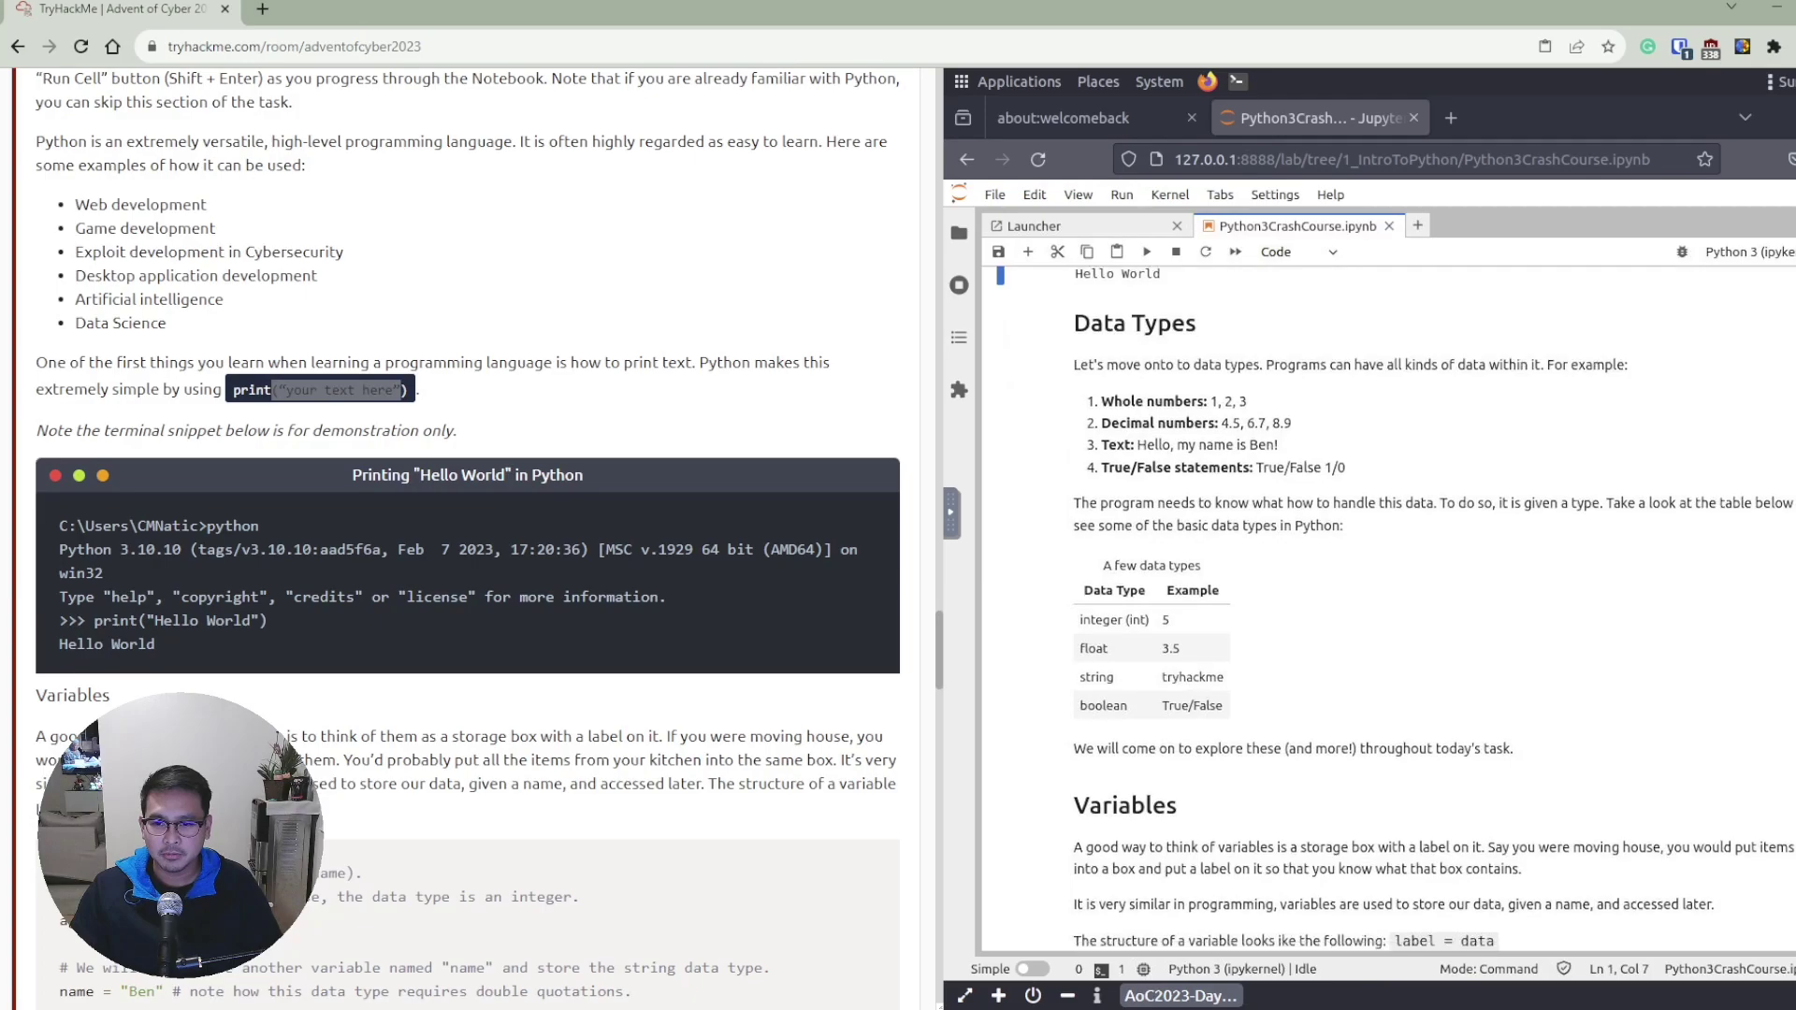
scroll(1394, 608, "down", 4)
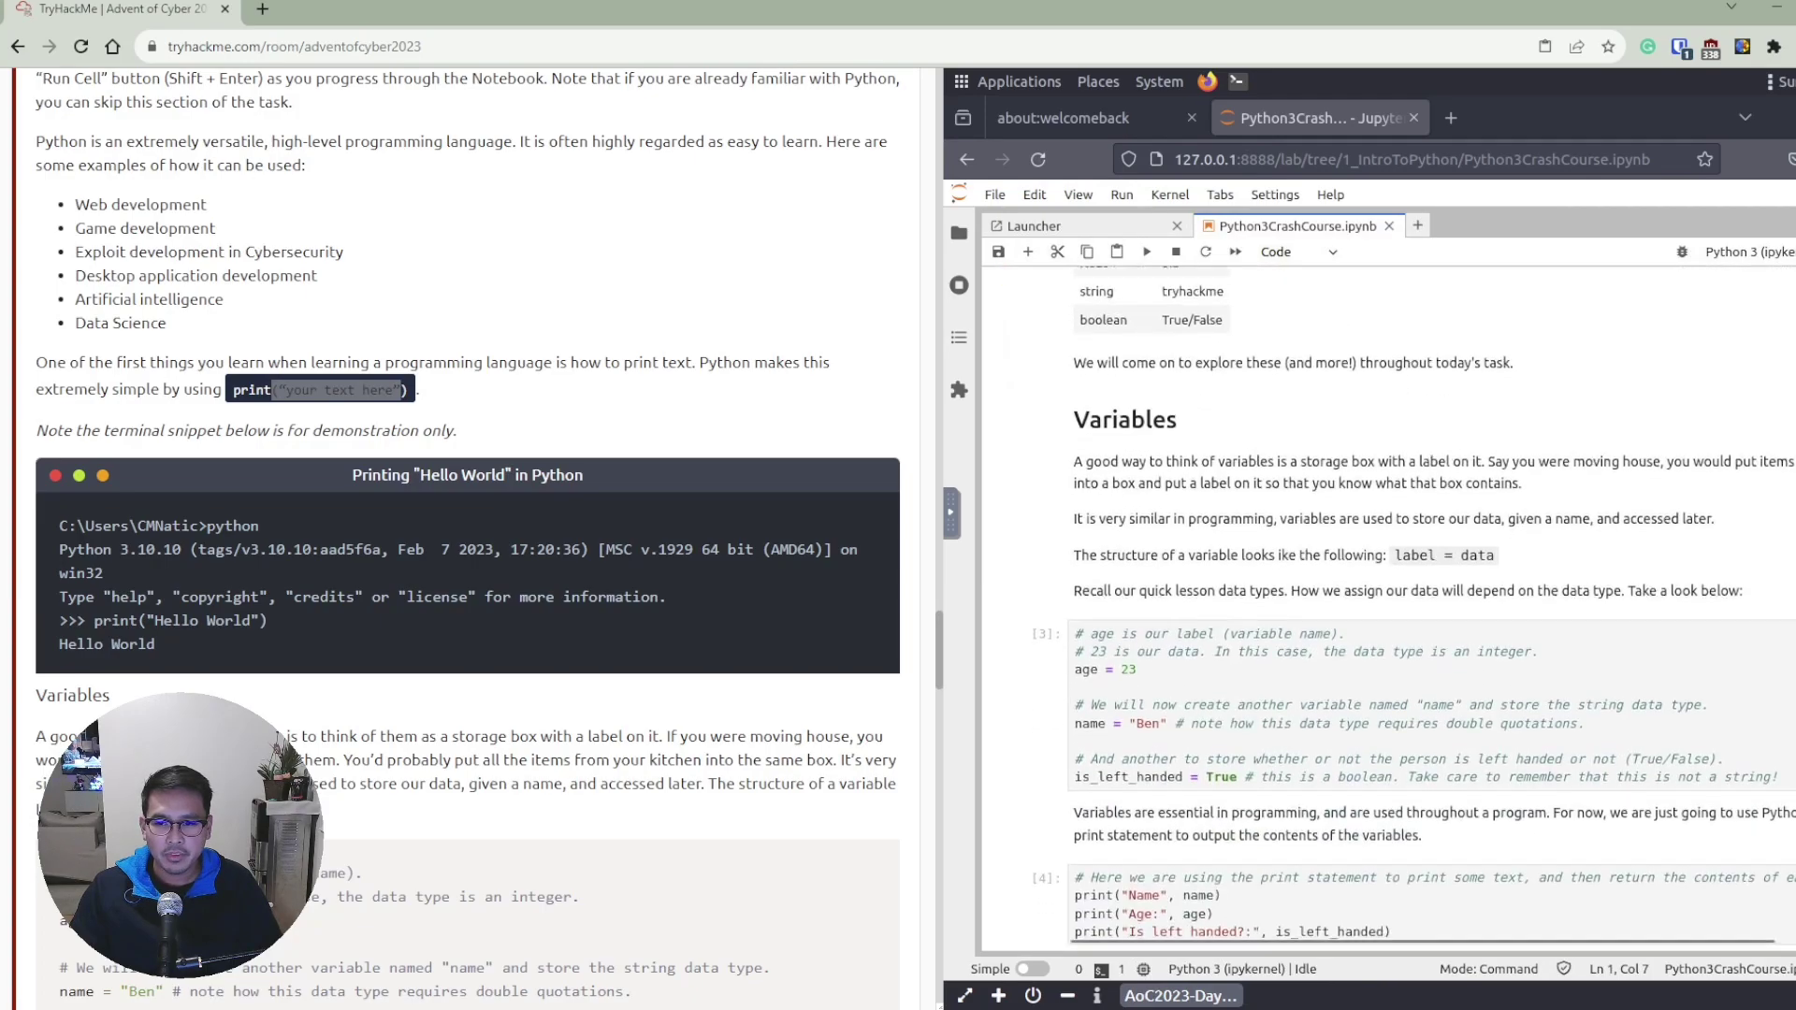
scroll(644, 592, "down", 3)
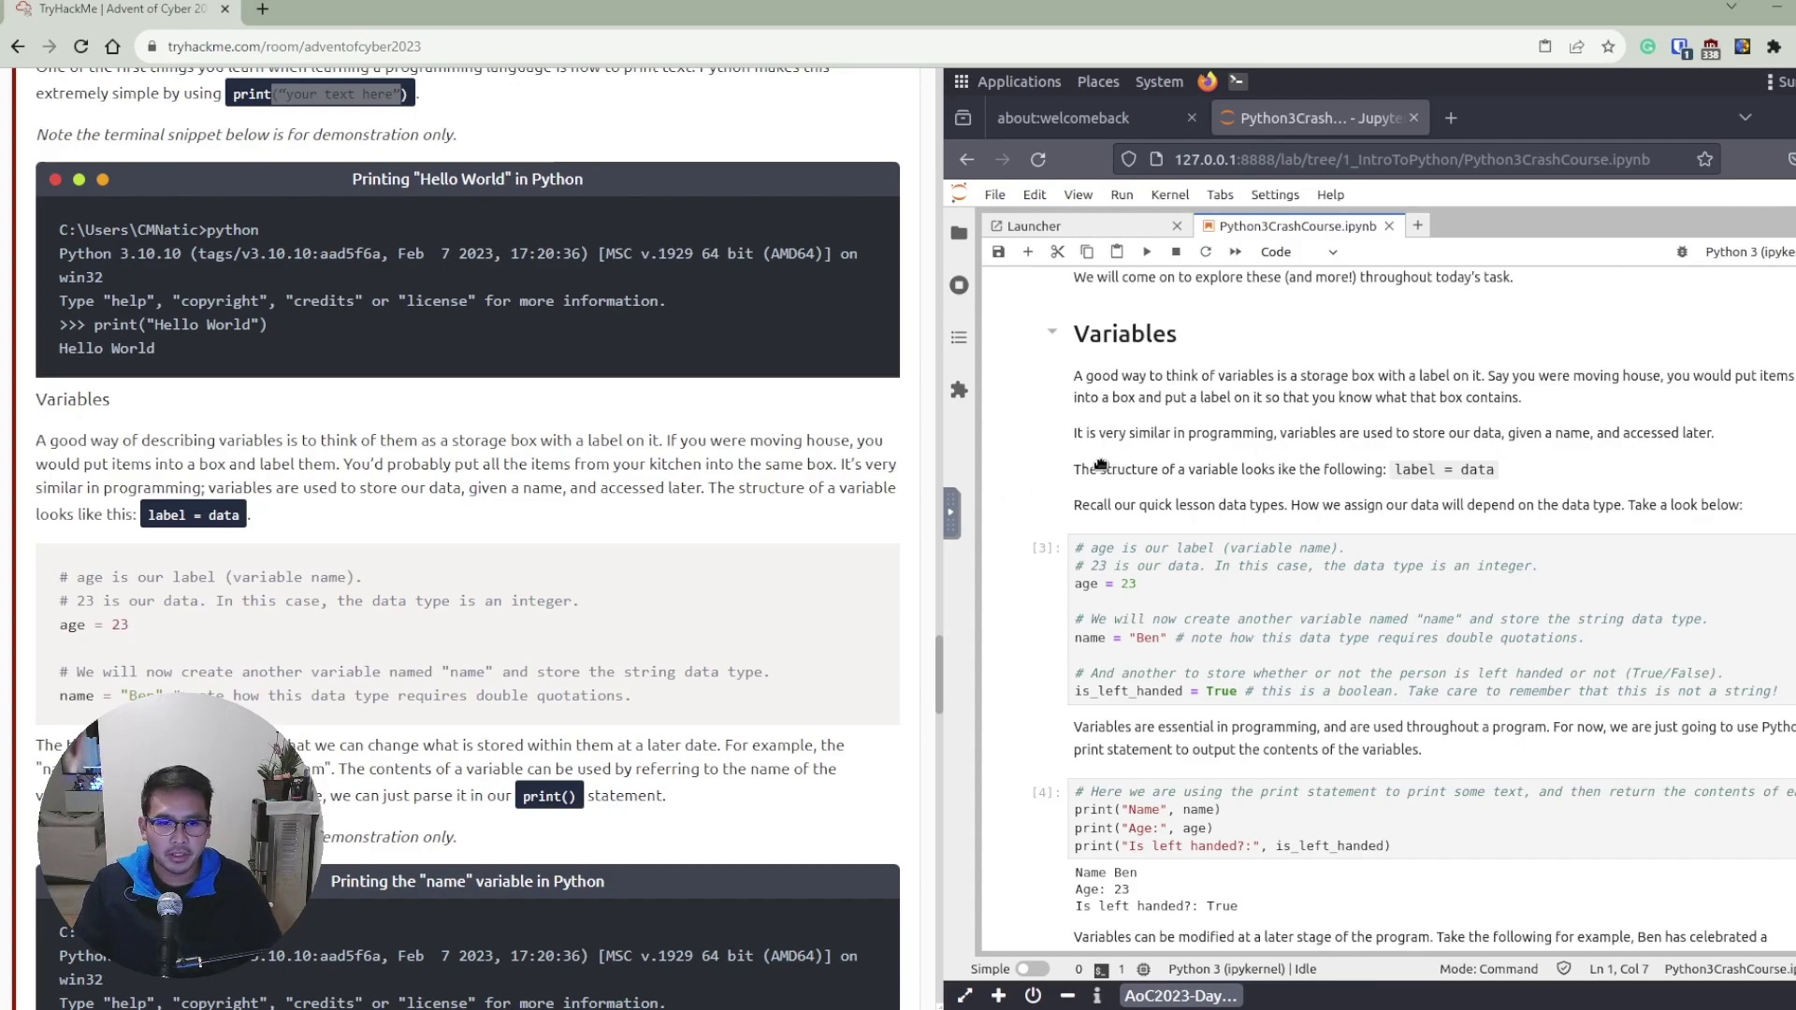
left_click_drag(1394, 469, 1439, 470)
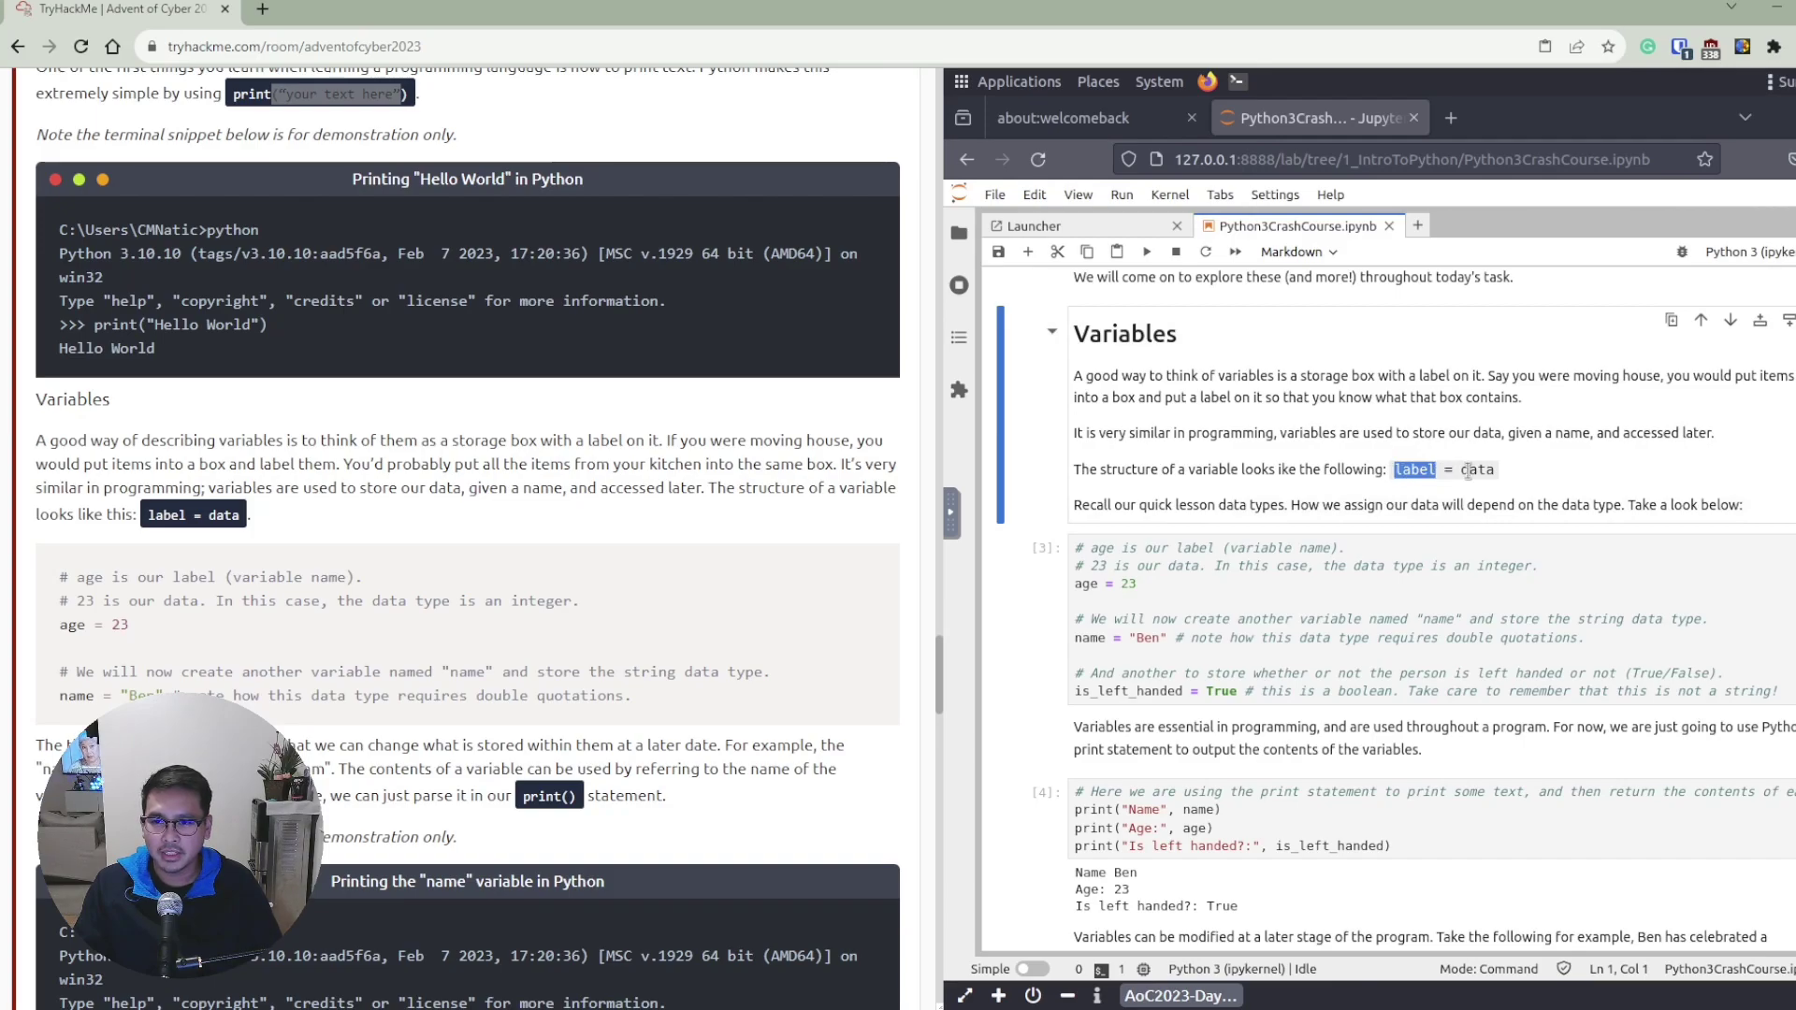
mouse_move(1412, 471)
left_mouse_down()
mouse_move(1437, 471)
mouse_move(1395, 472)
left_mouse_up()
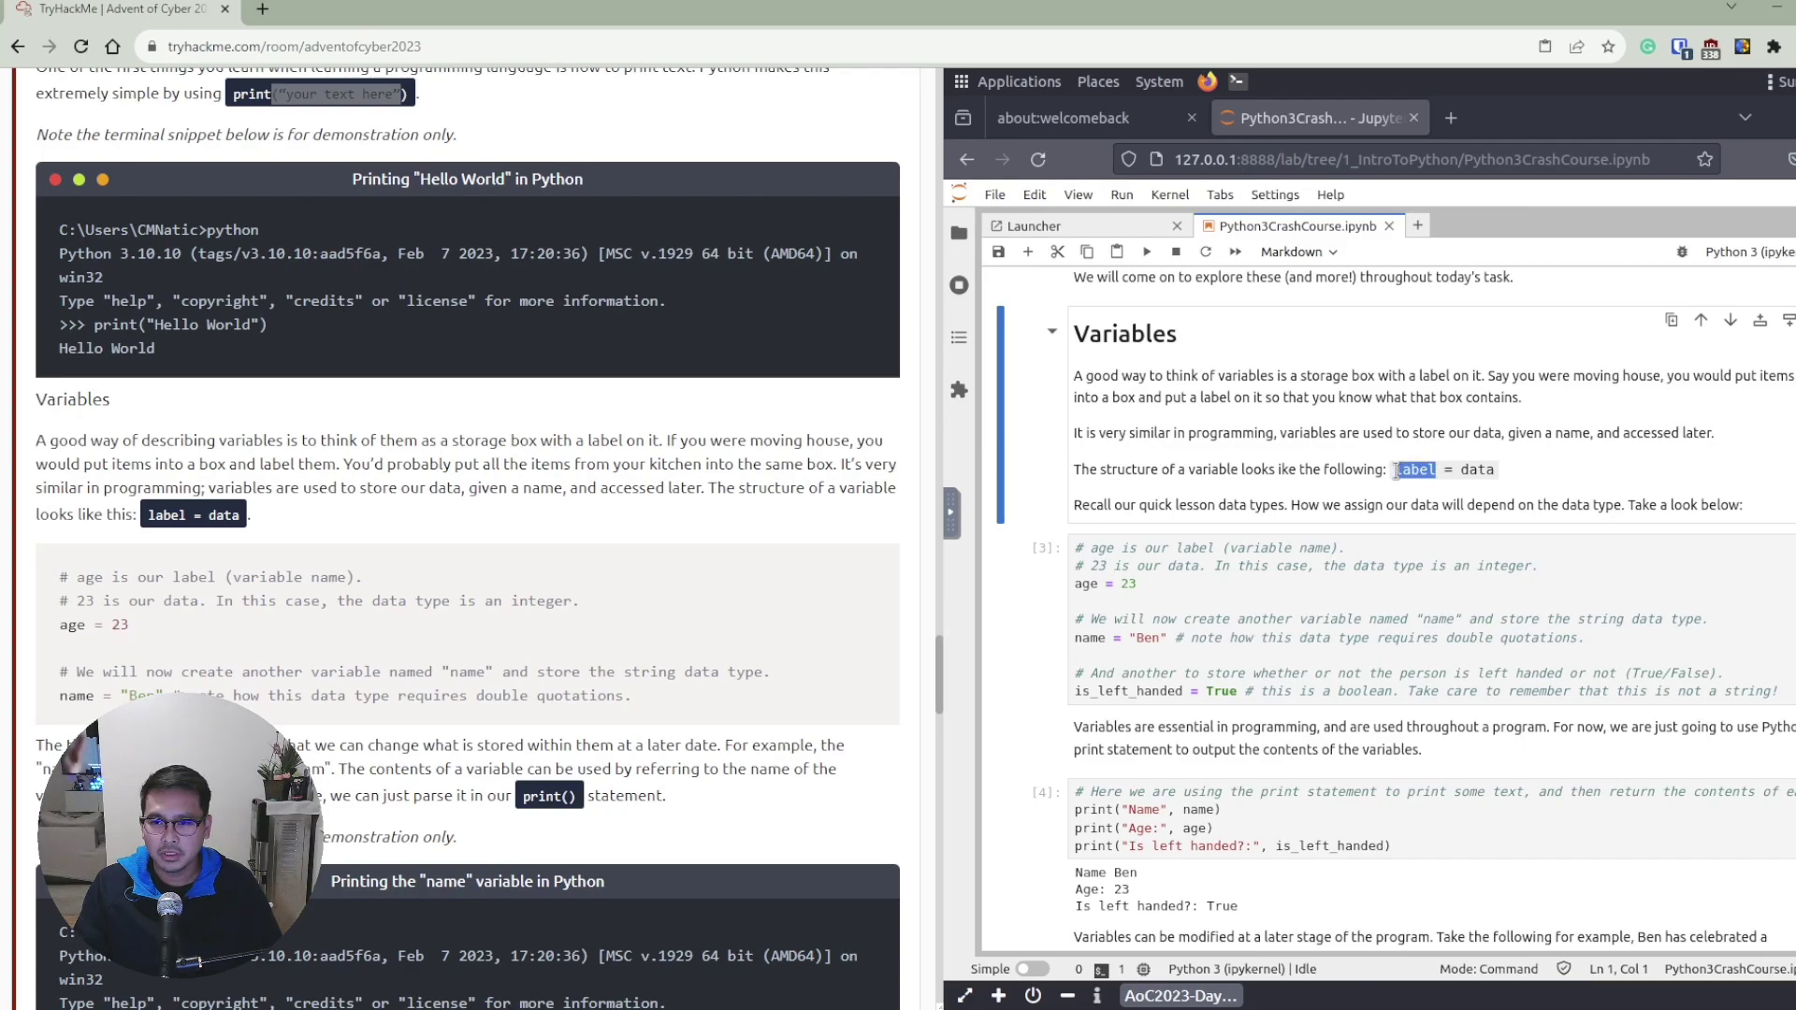
double_click(1480, 471)
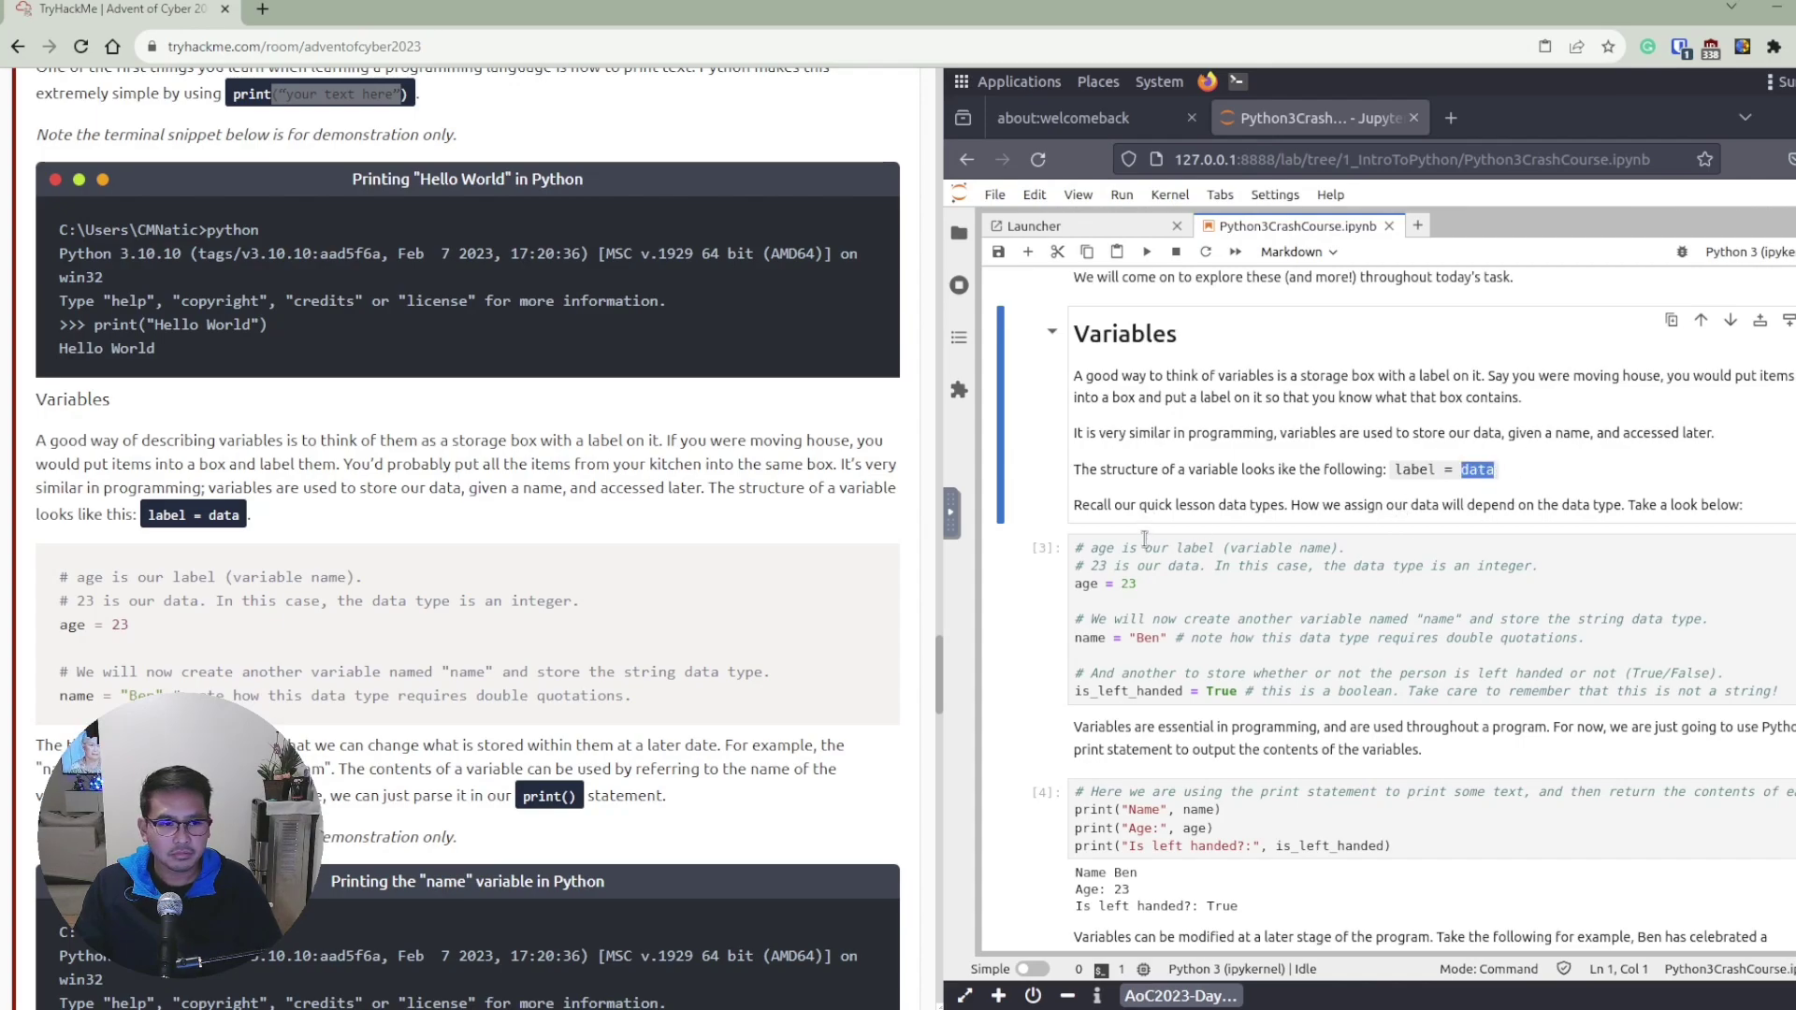
scroll(1140, 510, "down", 2)
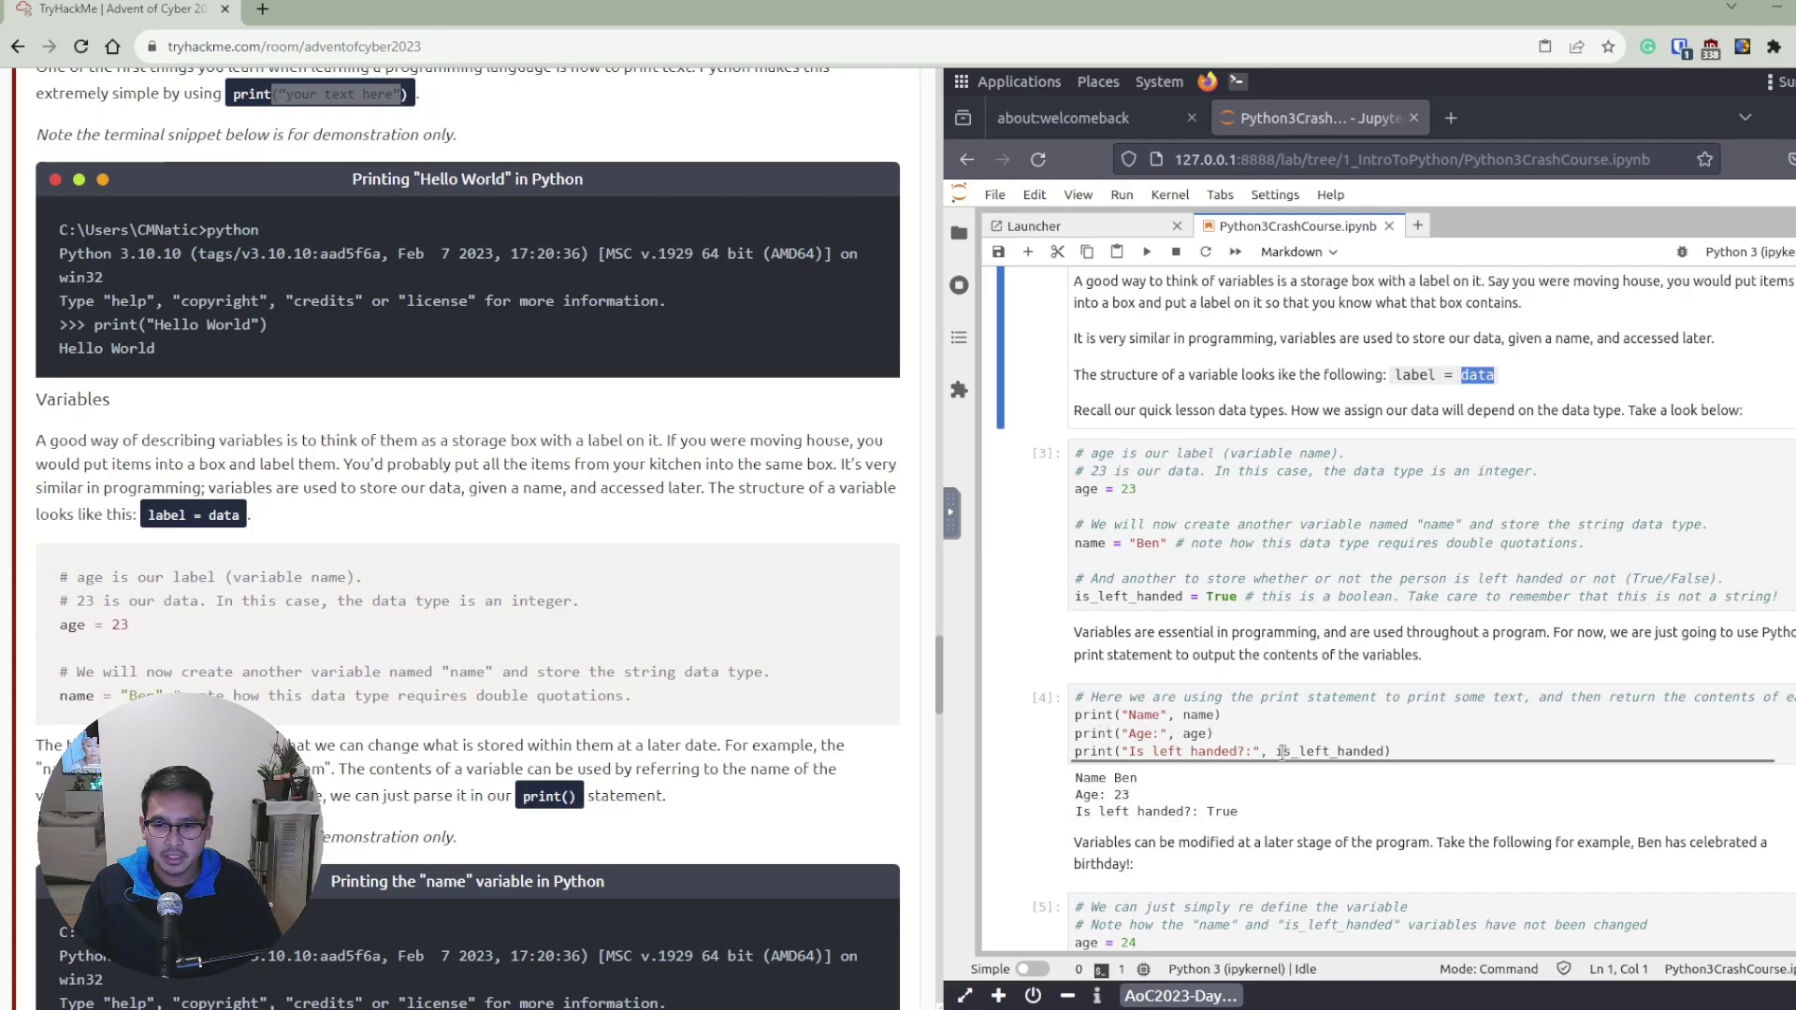
scroll(1259, 776, "down", 1)
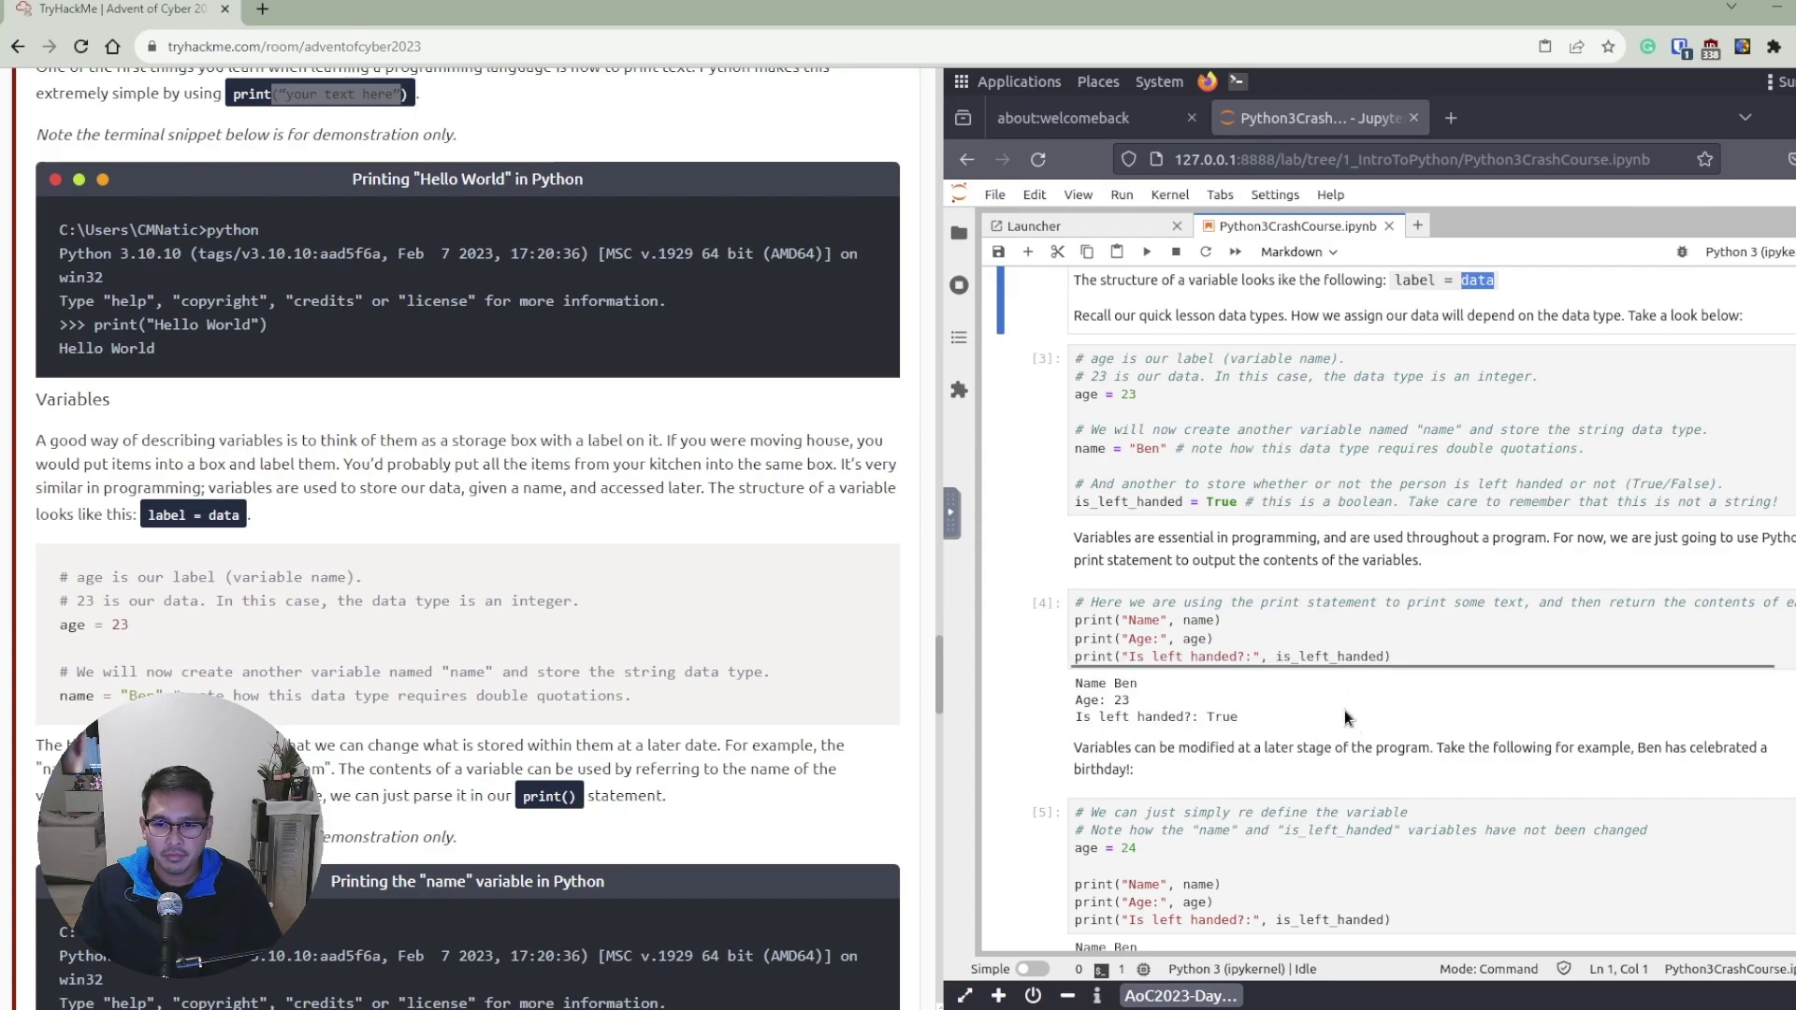
Review the variable redefinition example, the Lists and Importing Libraries sections, and the task's introduction to Pandas.
scroll(1338, 692, "down", 3)
scroll(268, 511, "down", 7)
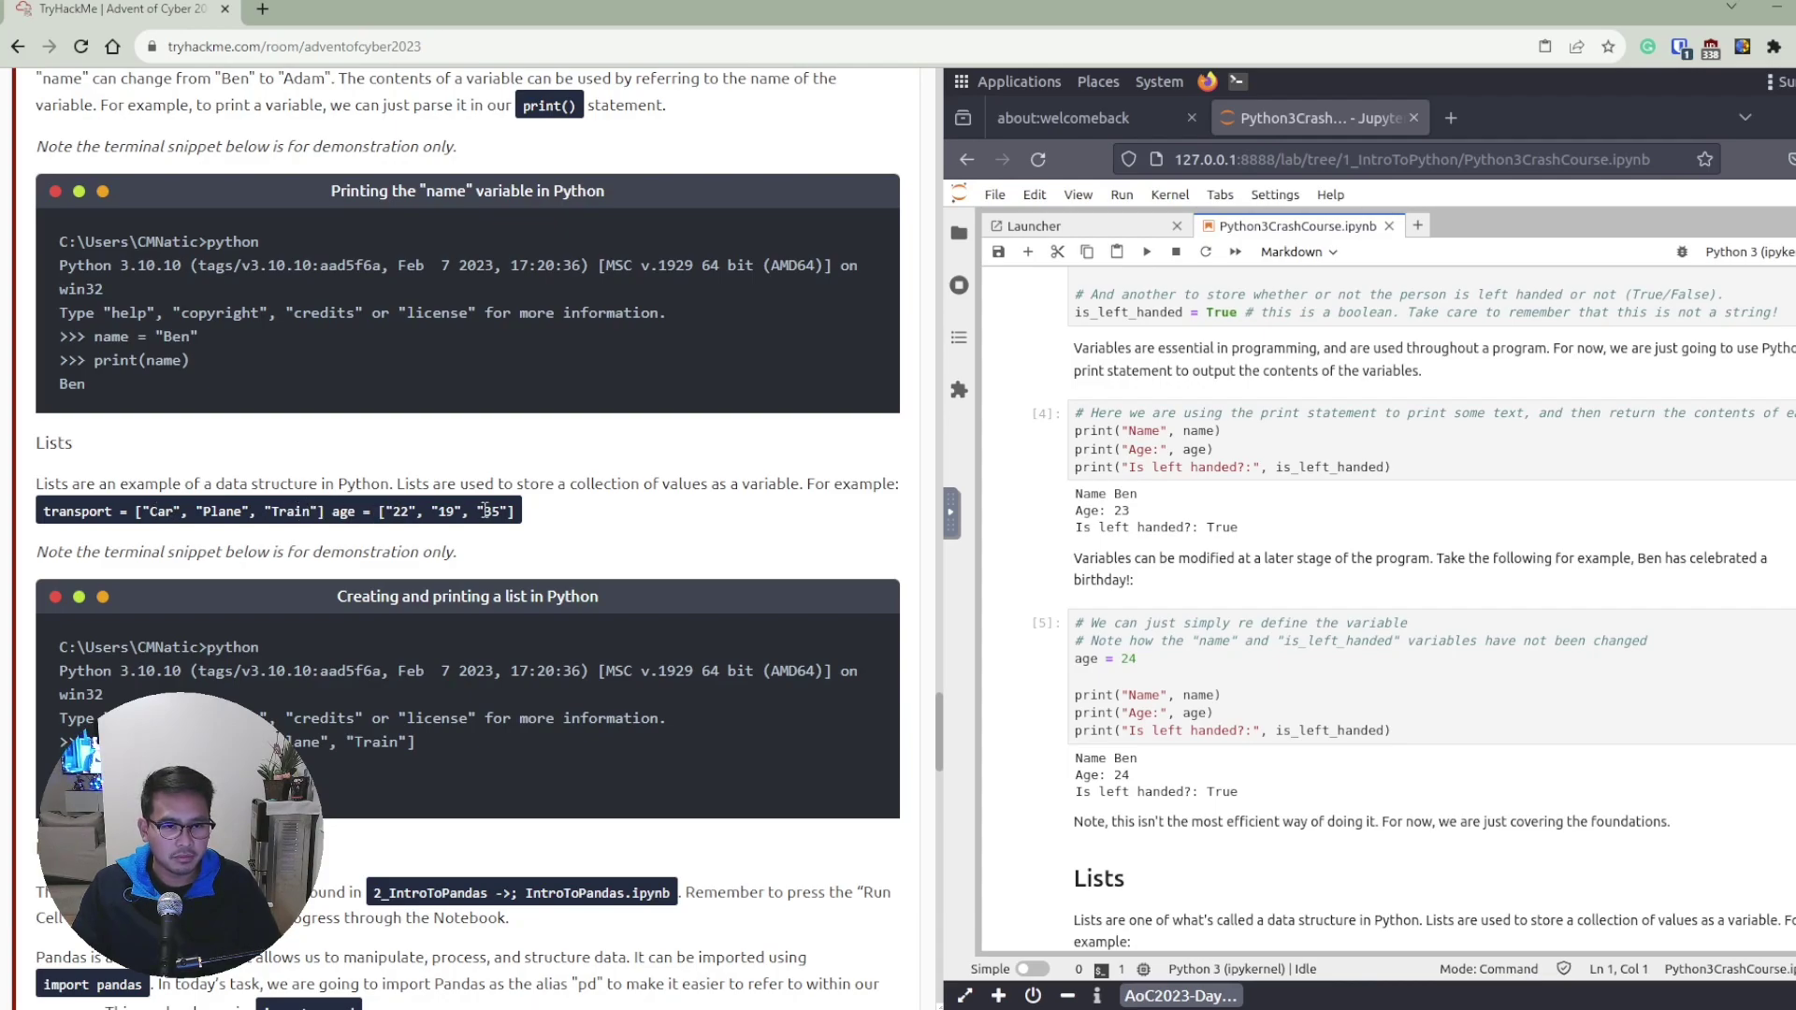
scroll(602, 515, "down", 1)
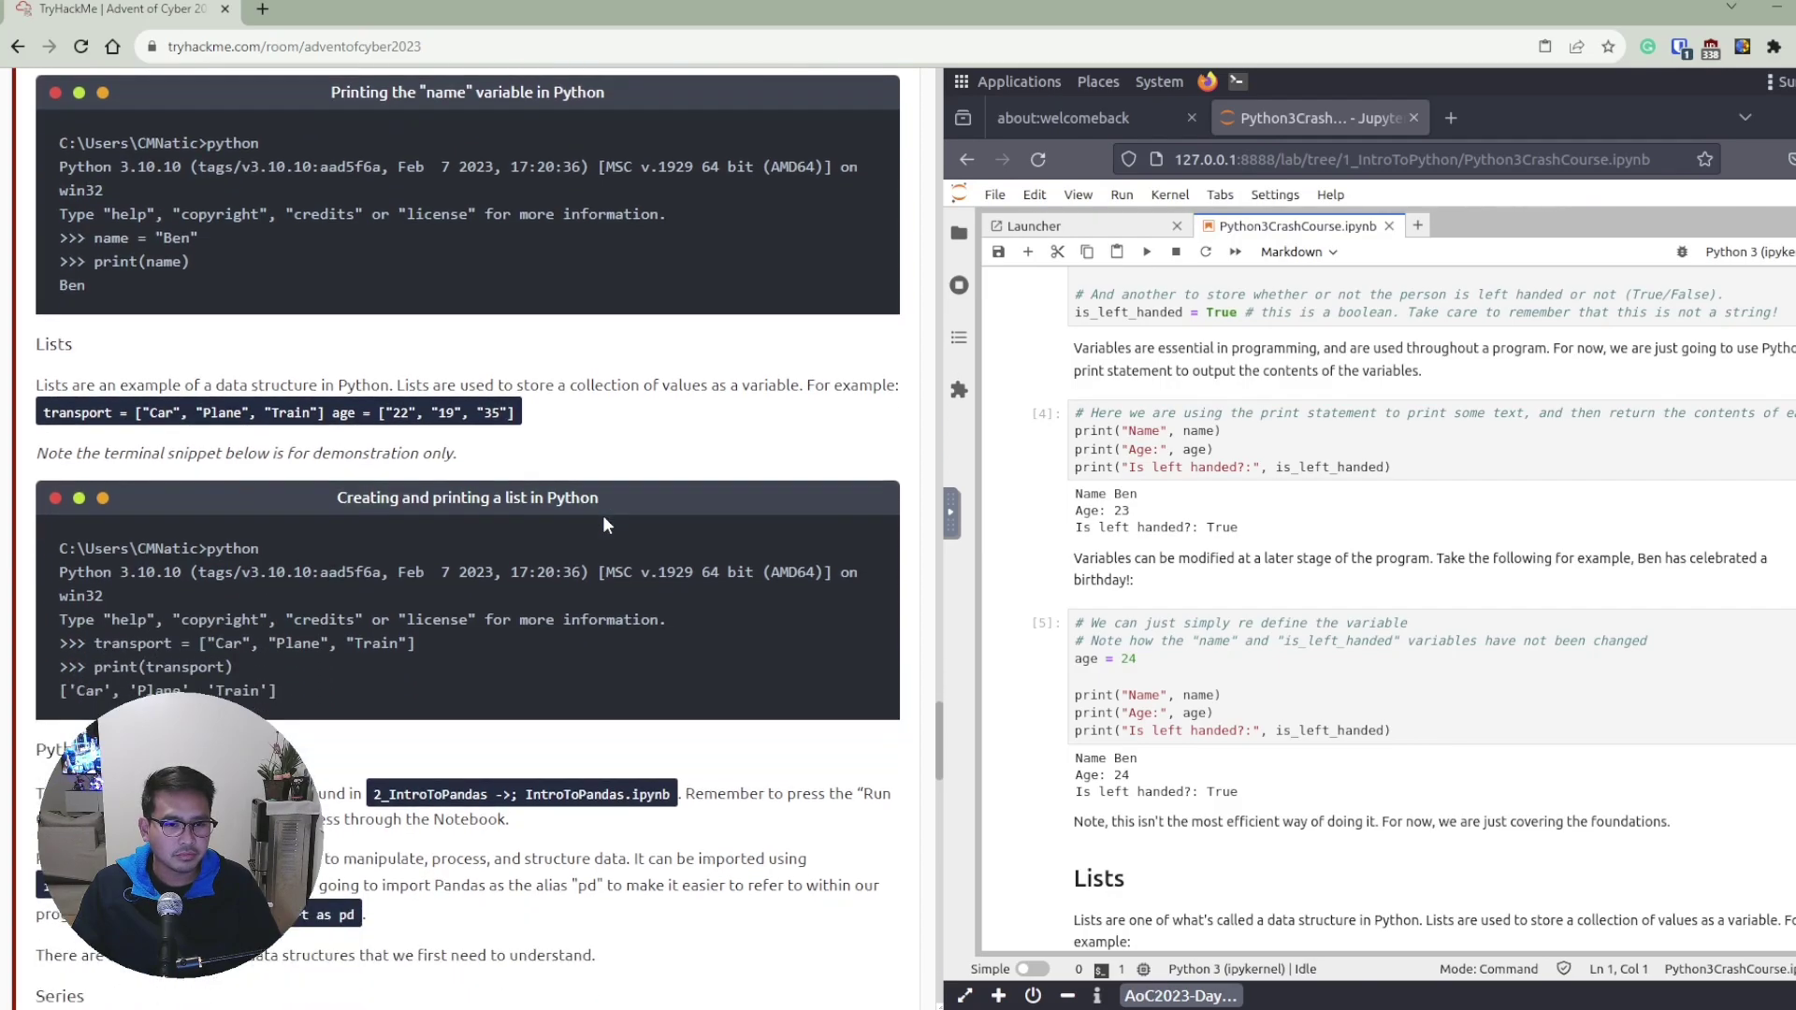
scroll(312, 464, "down", 1)
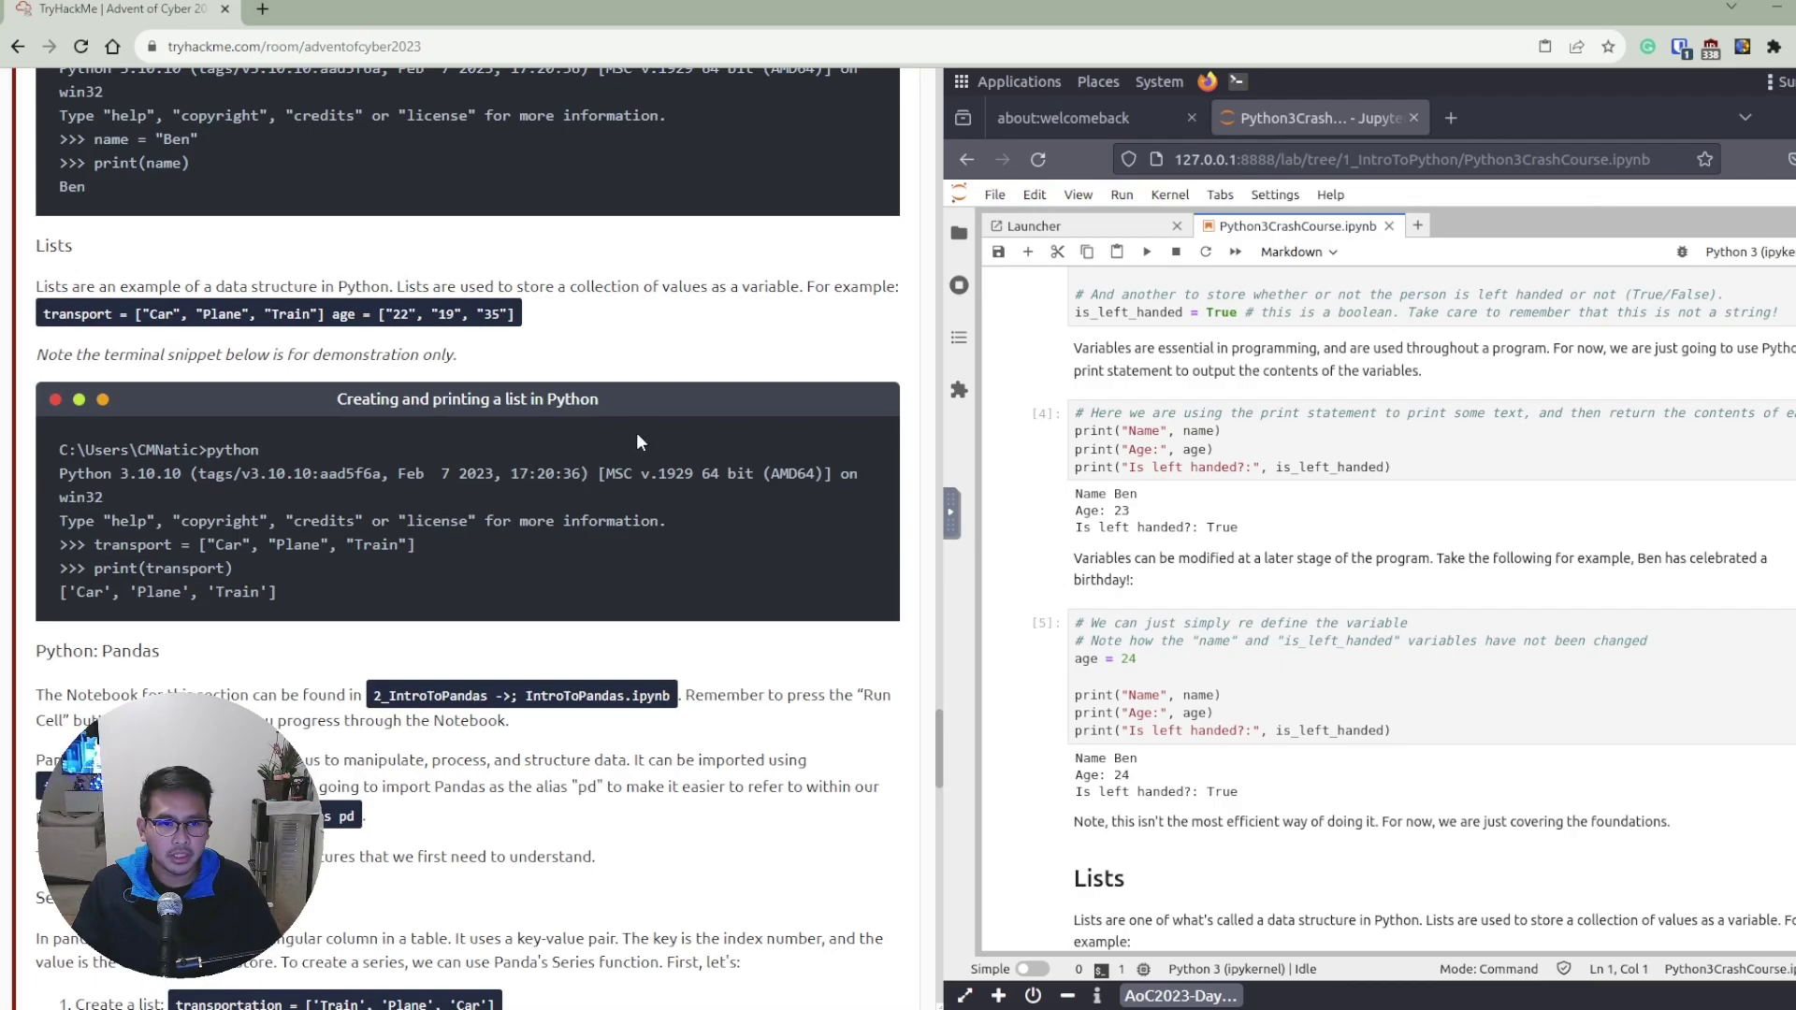
scroll(939, 725, "up", 1)
scroll(939, 725, "up", 1)
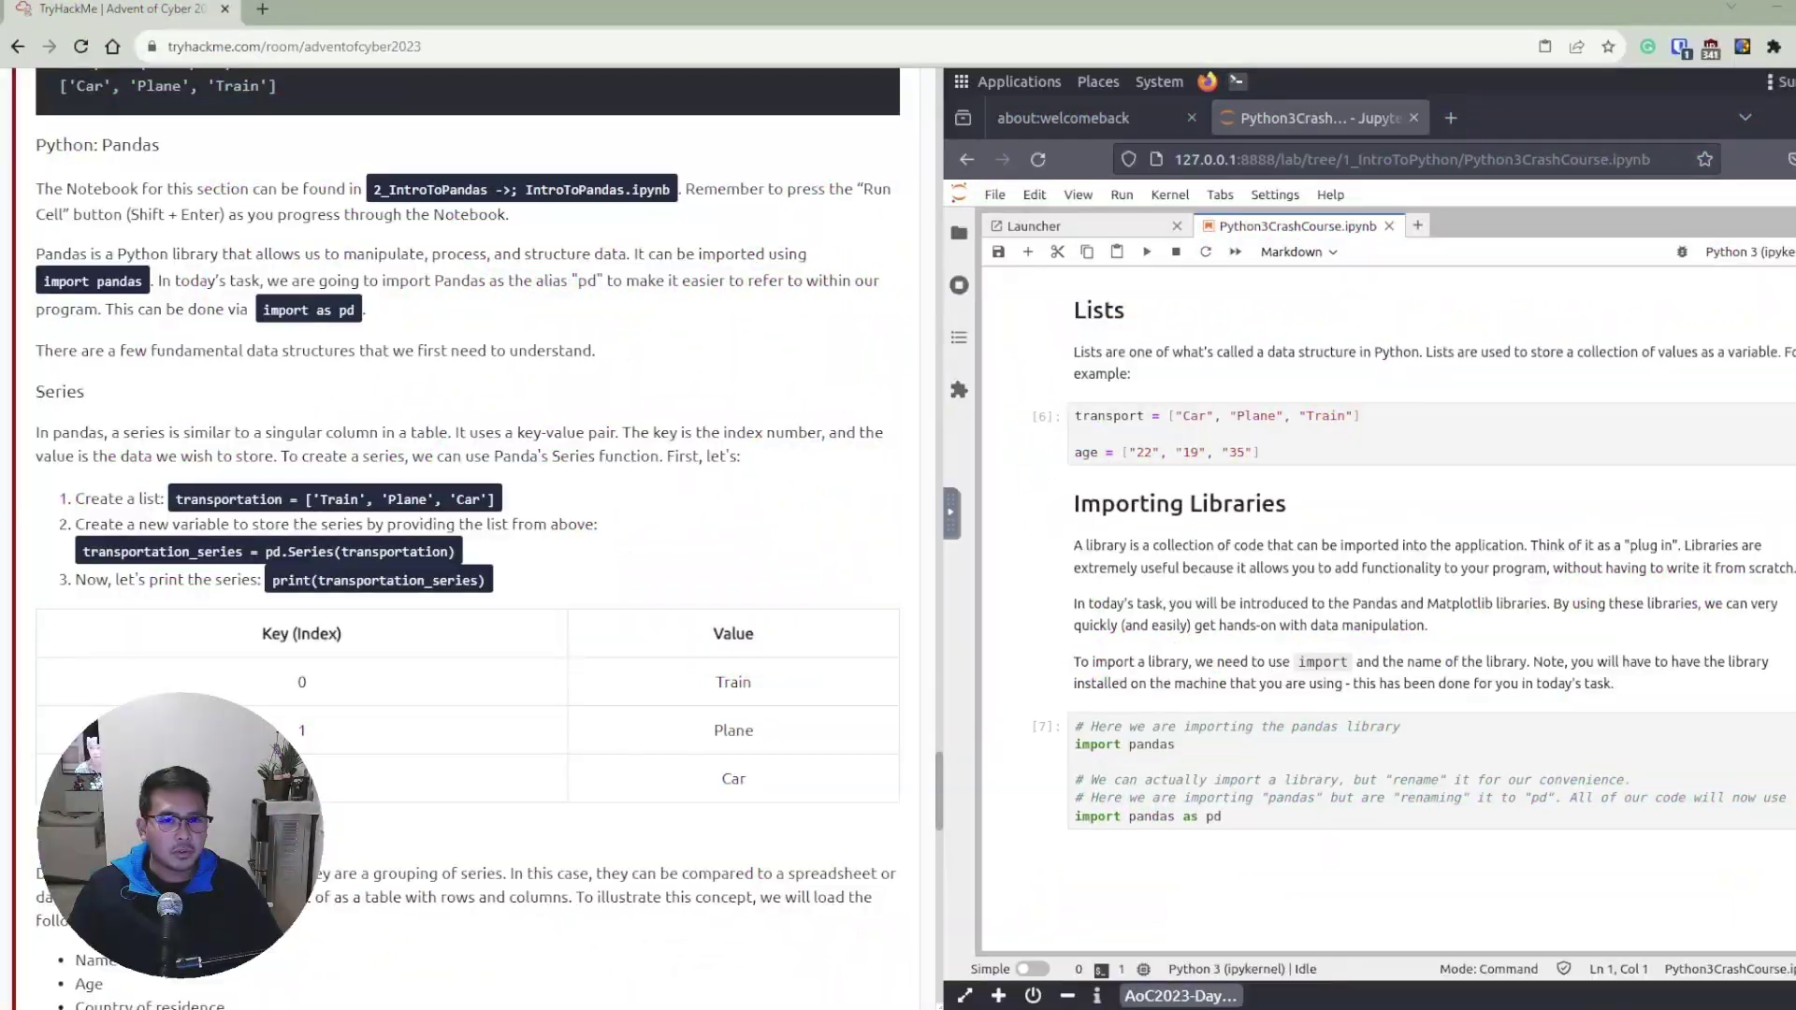
scroll(467, 524, "up", 1)
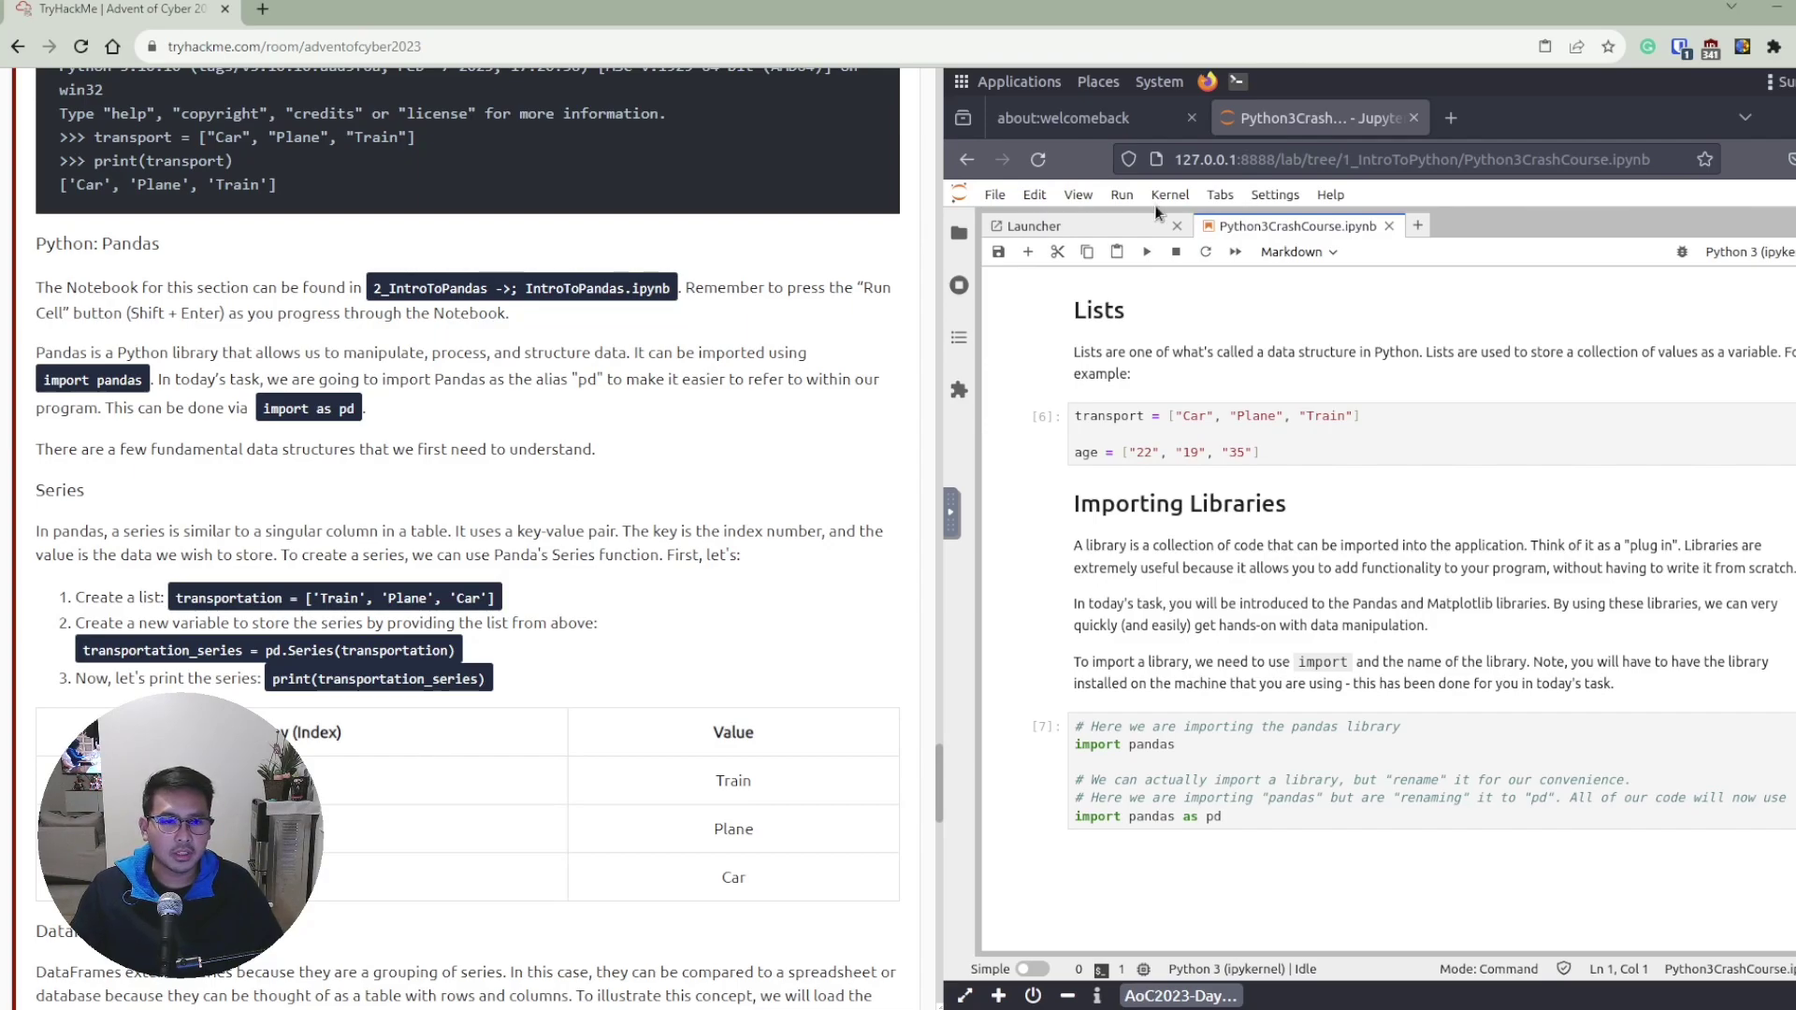
Open IntroToPandas.ipynb from the 2_IntrotoPandas folder in JupyterLab and hide the file browser.
left_click(958, 236)
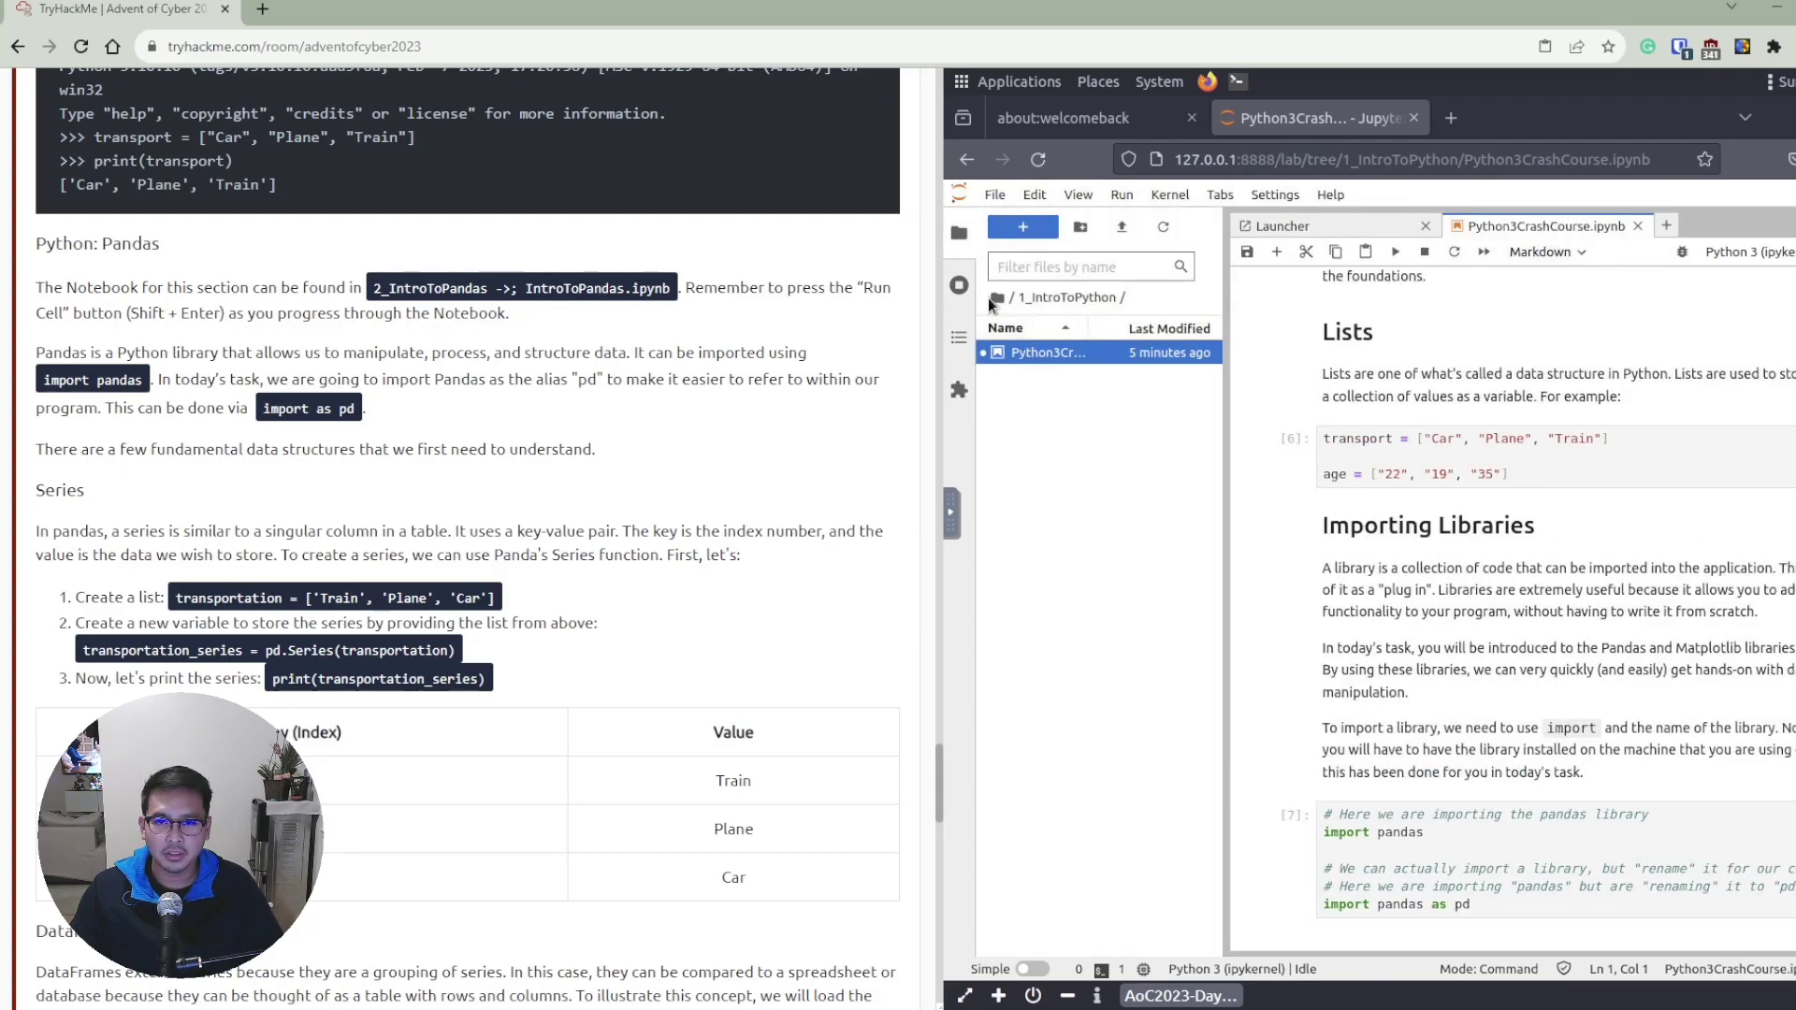
left_click(997, 300)
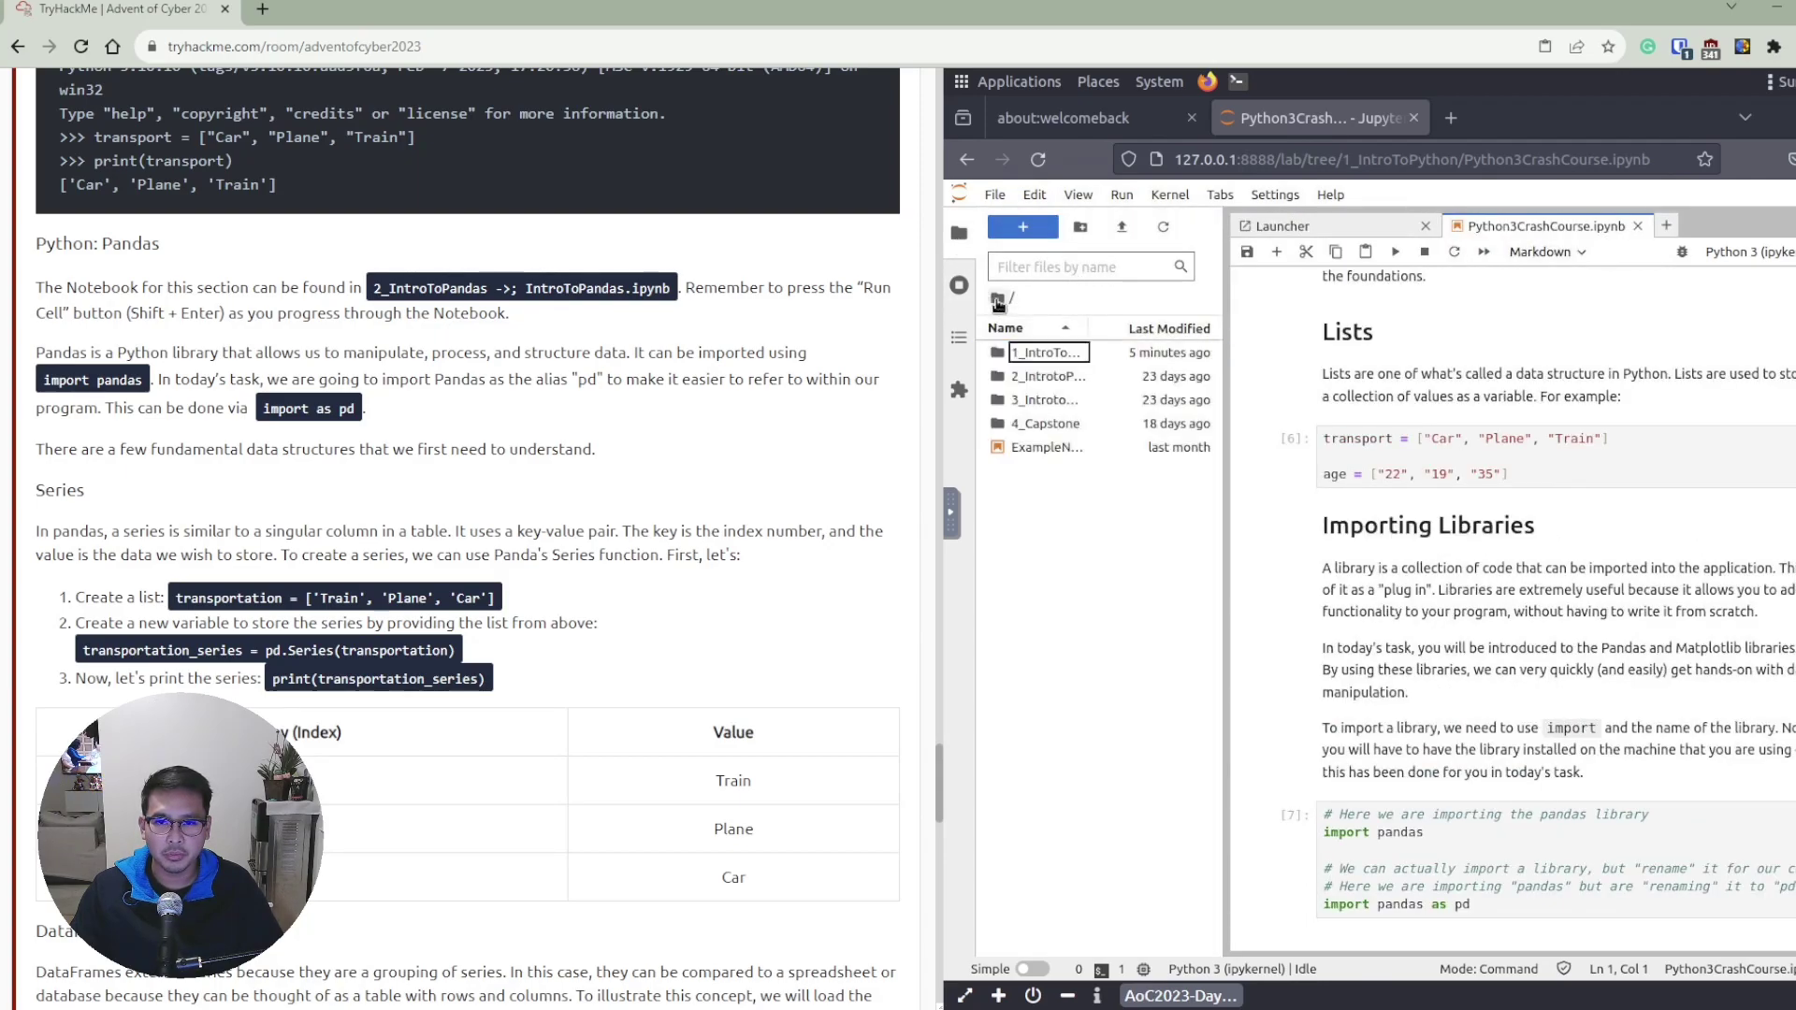
double_click(1069, 378)
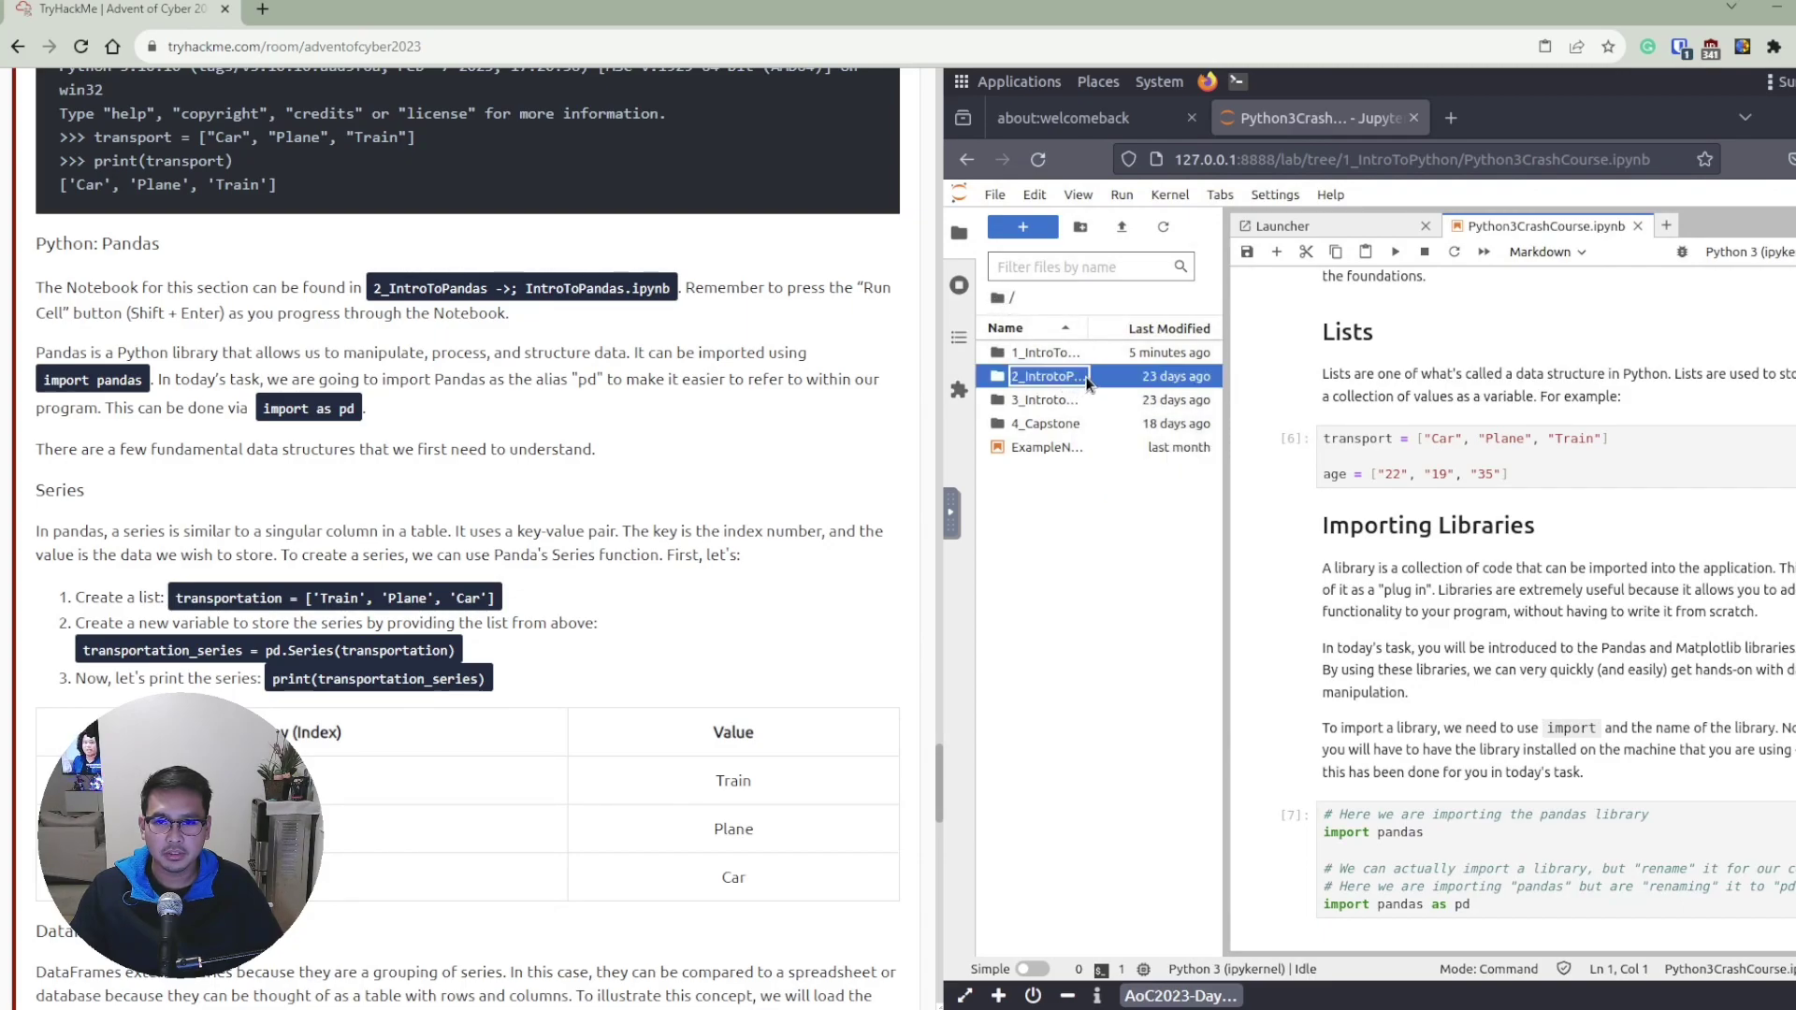
double_click(1060, 374)
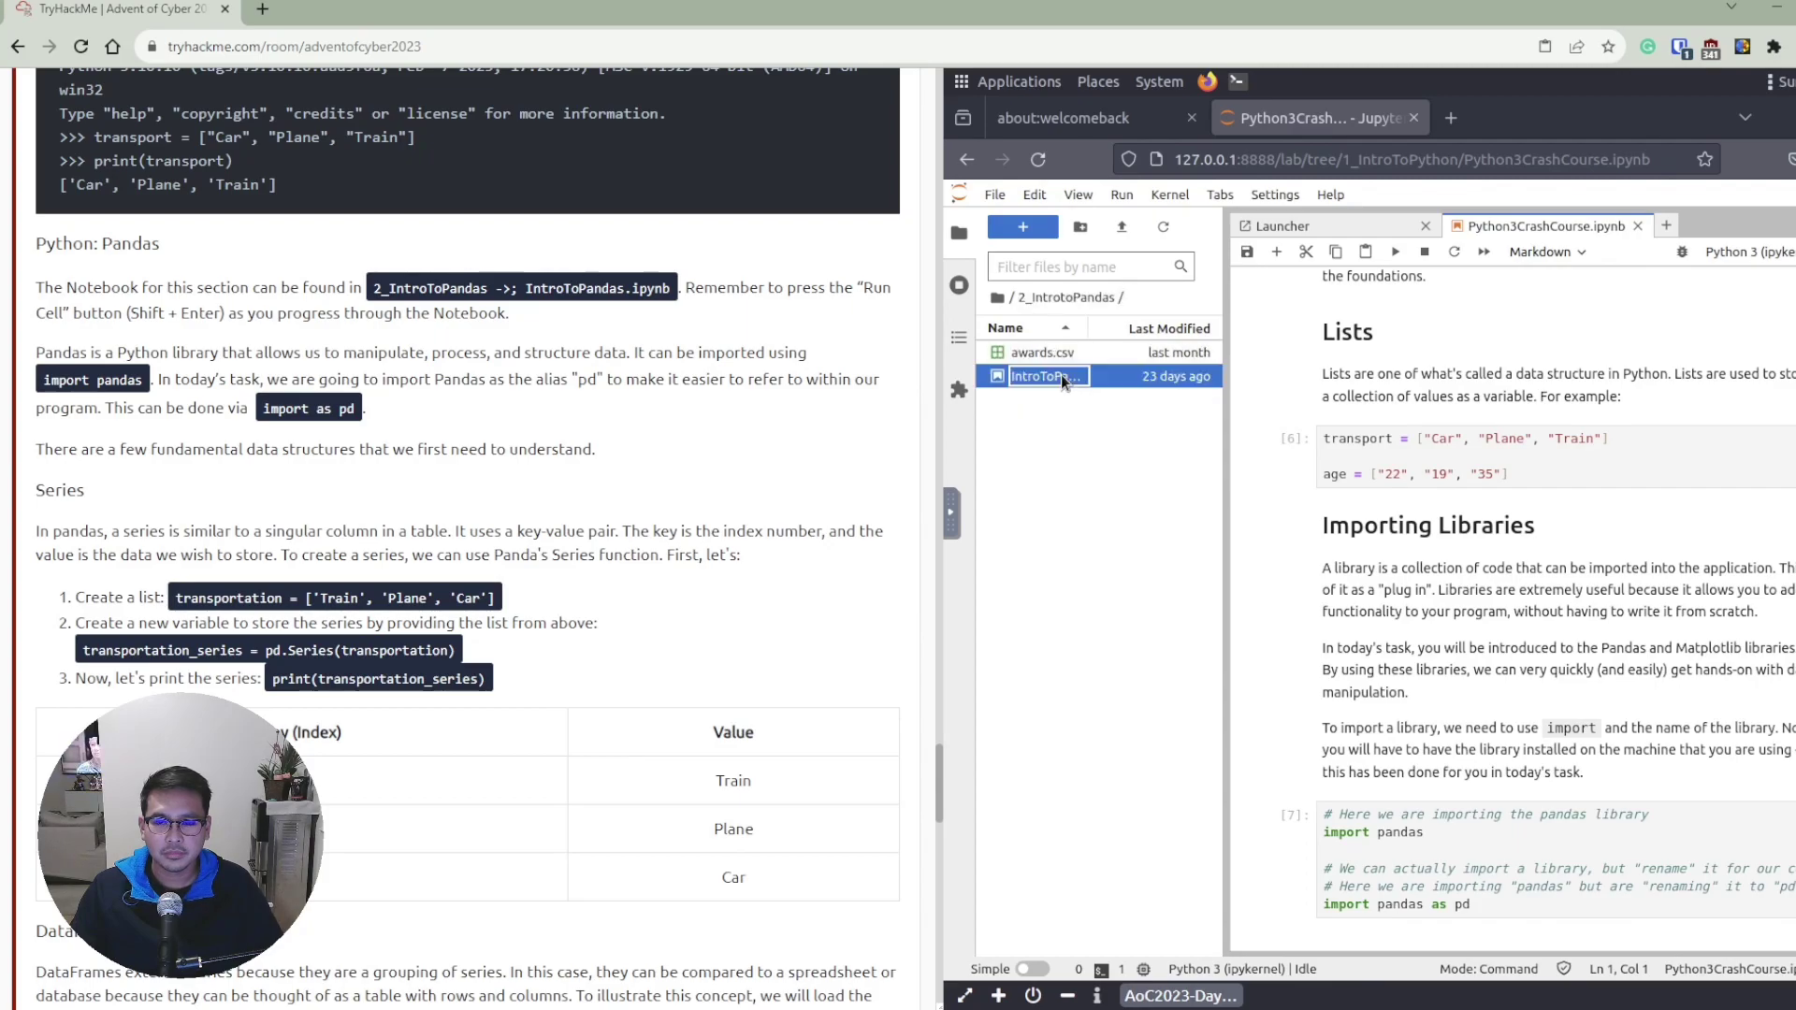
left_click(960, 232)
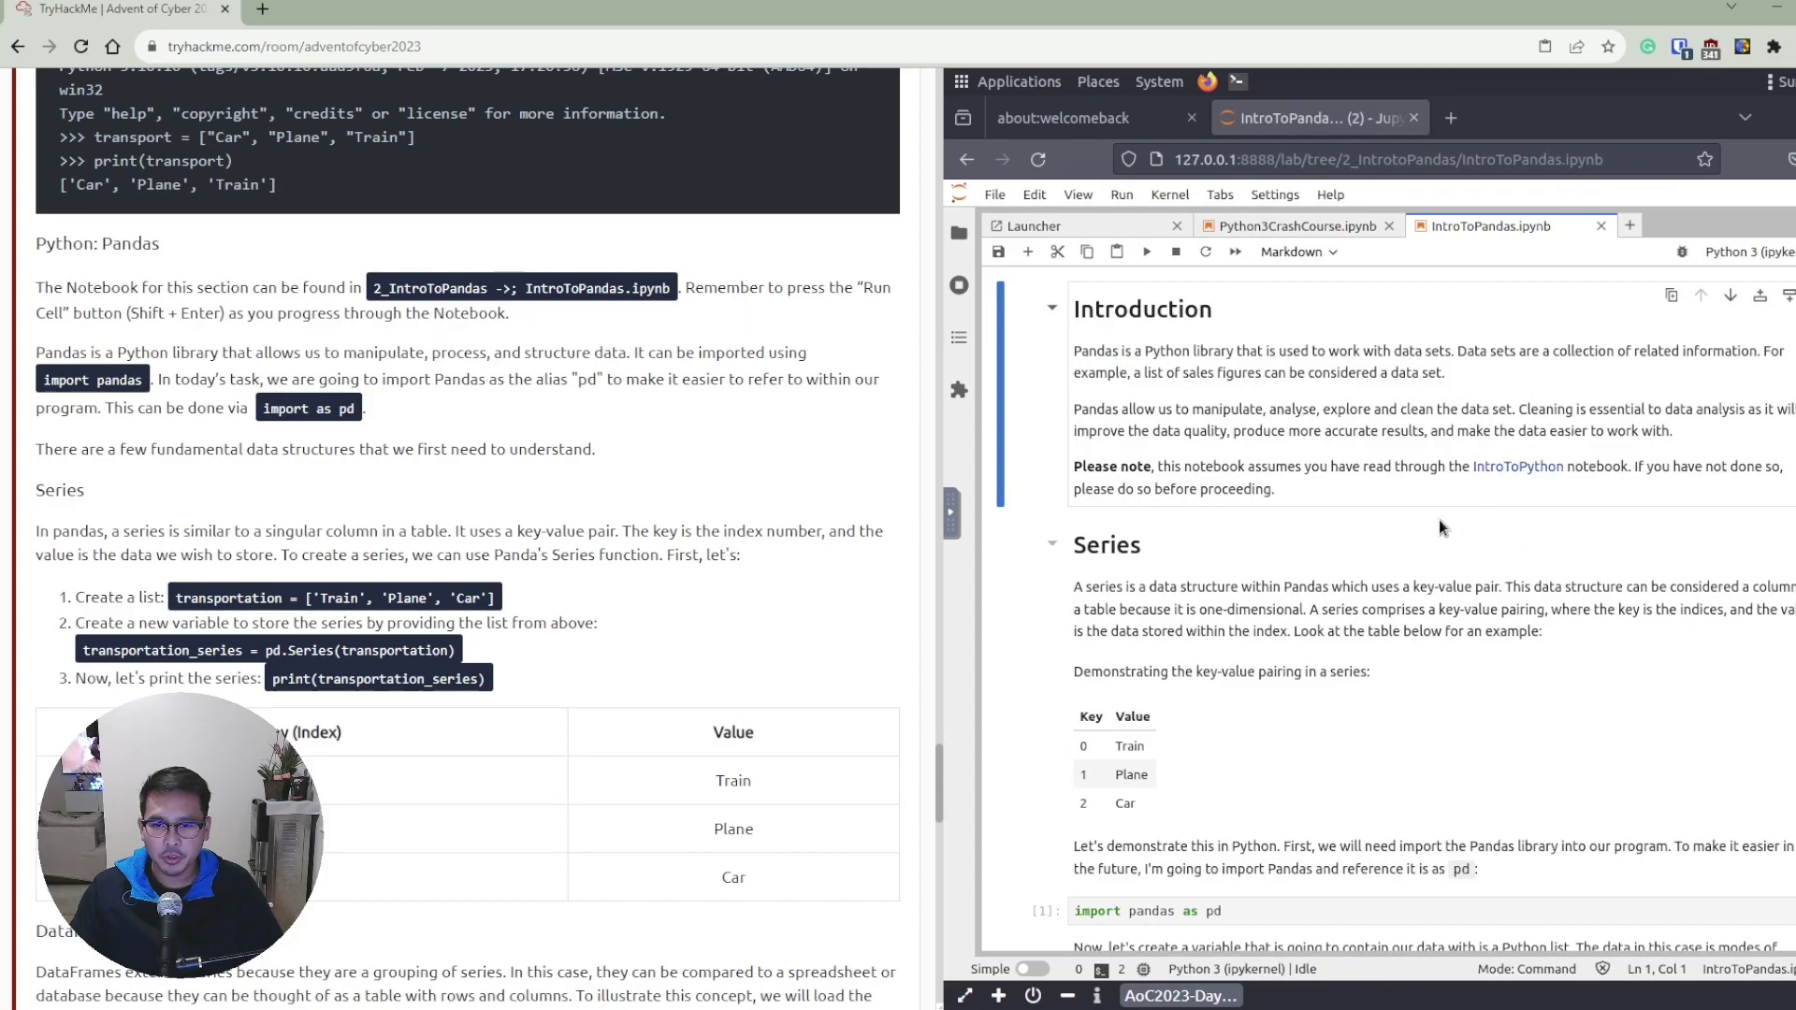
Examine the task's Pandas Series and DataFrame explanations and the Series example with the transportation list in the IntroToPandas notebook.
scroll(1439, 526, "down", 1)
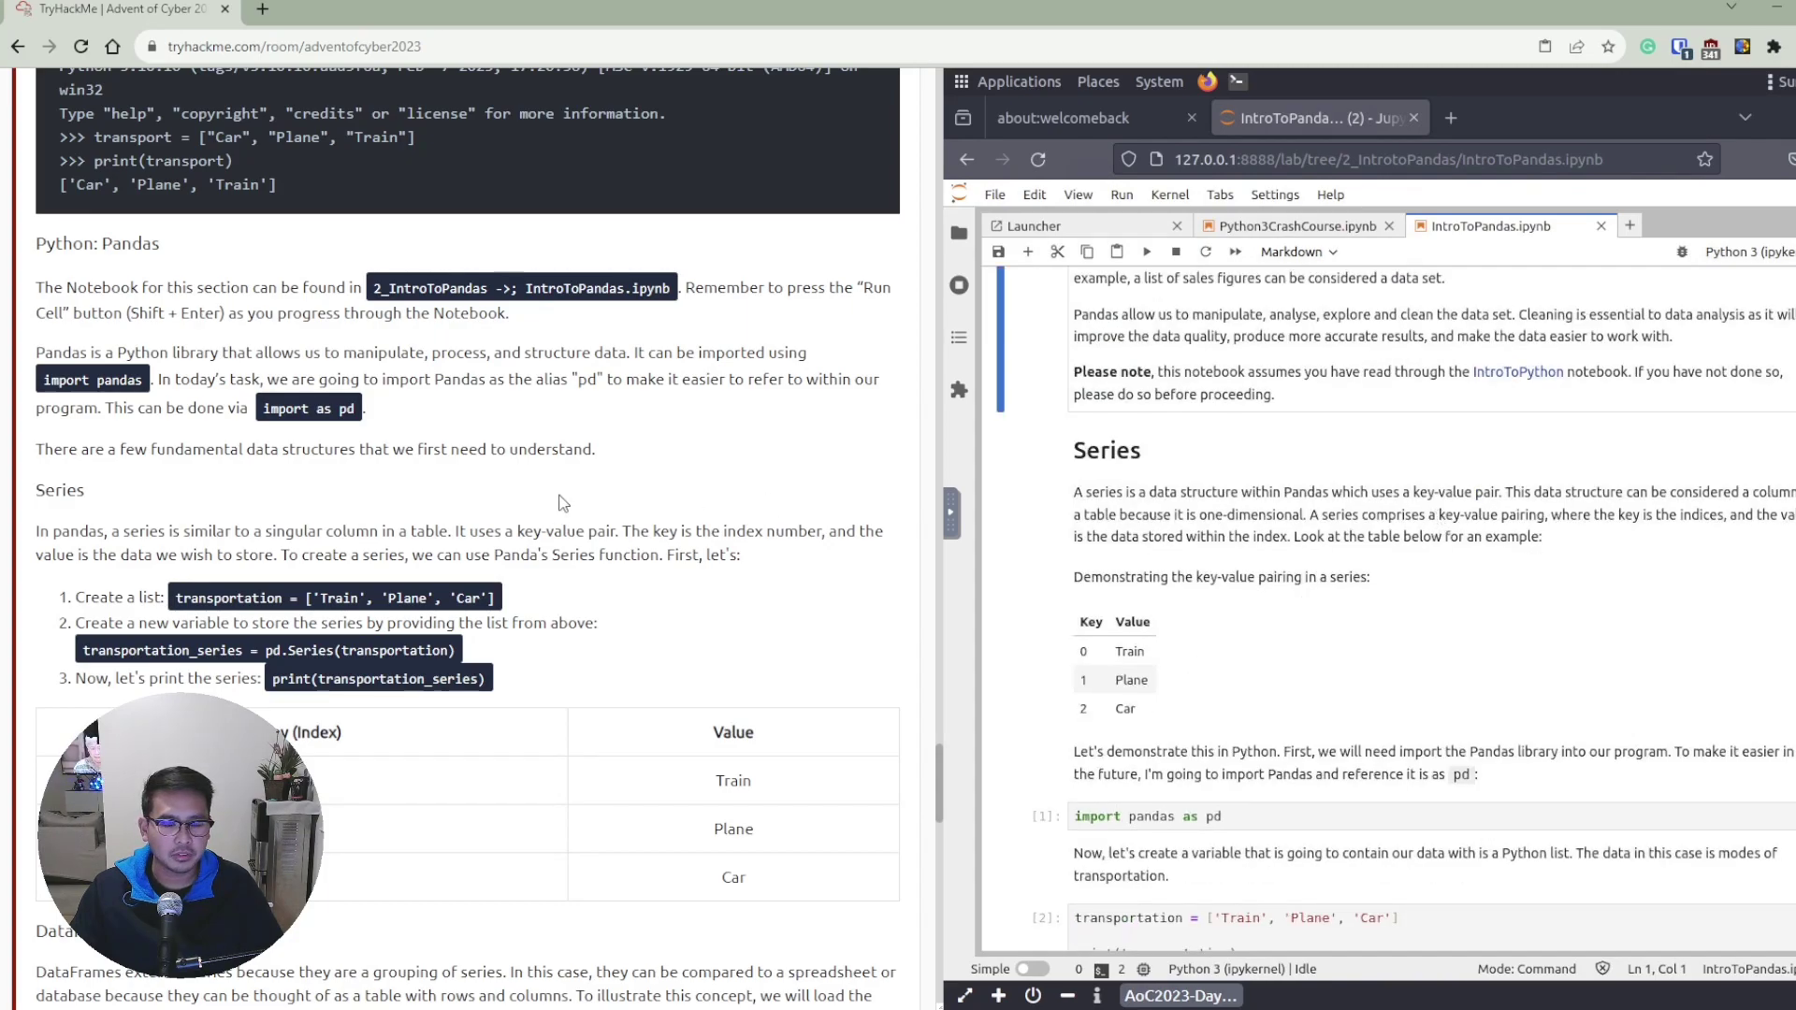
scroll(1534, 449, "up", 1)
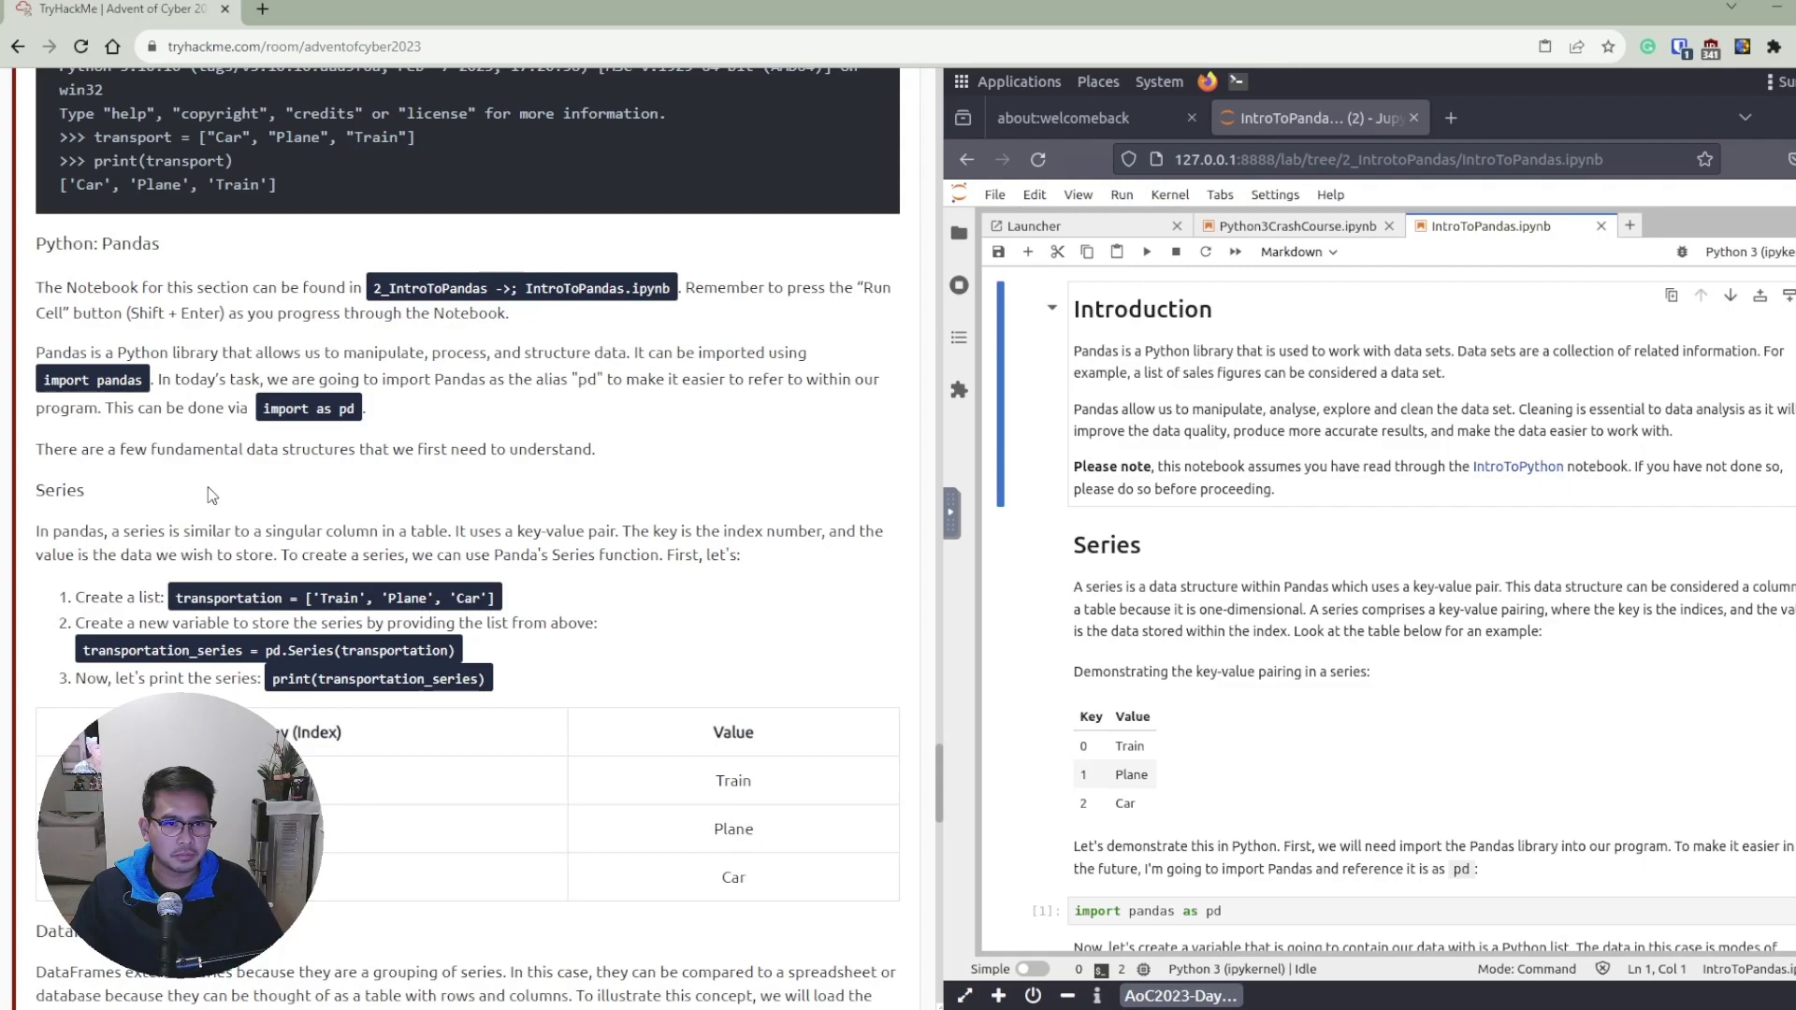
scroll(251, 709, "down", 1)
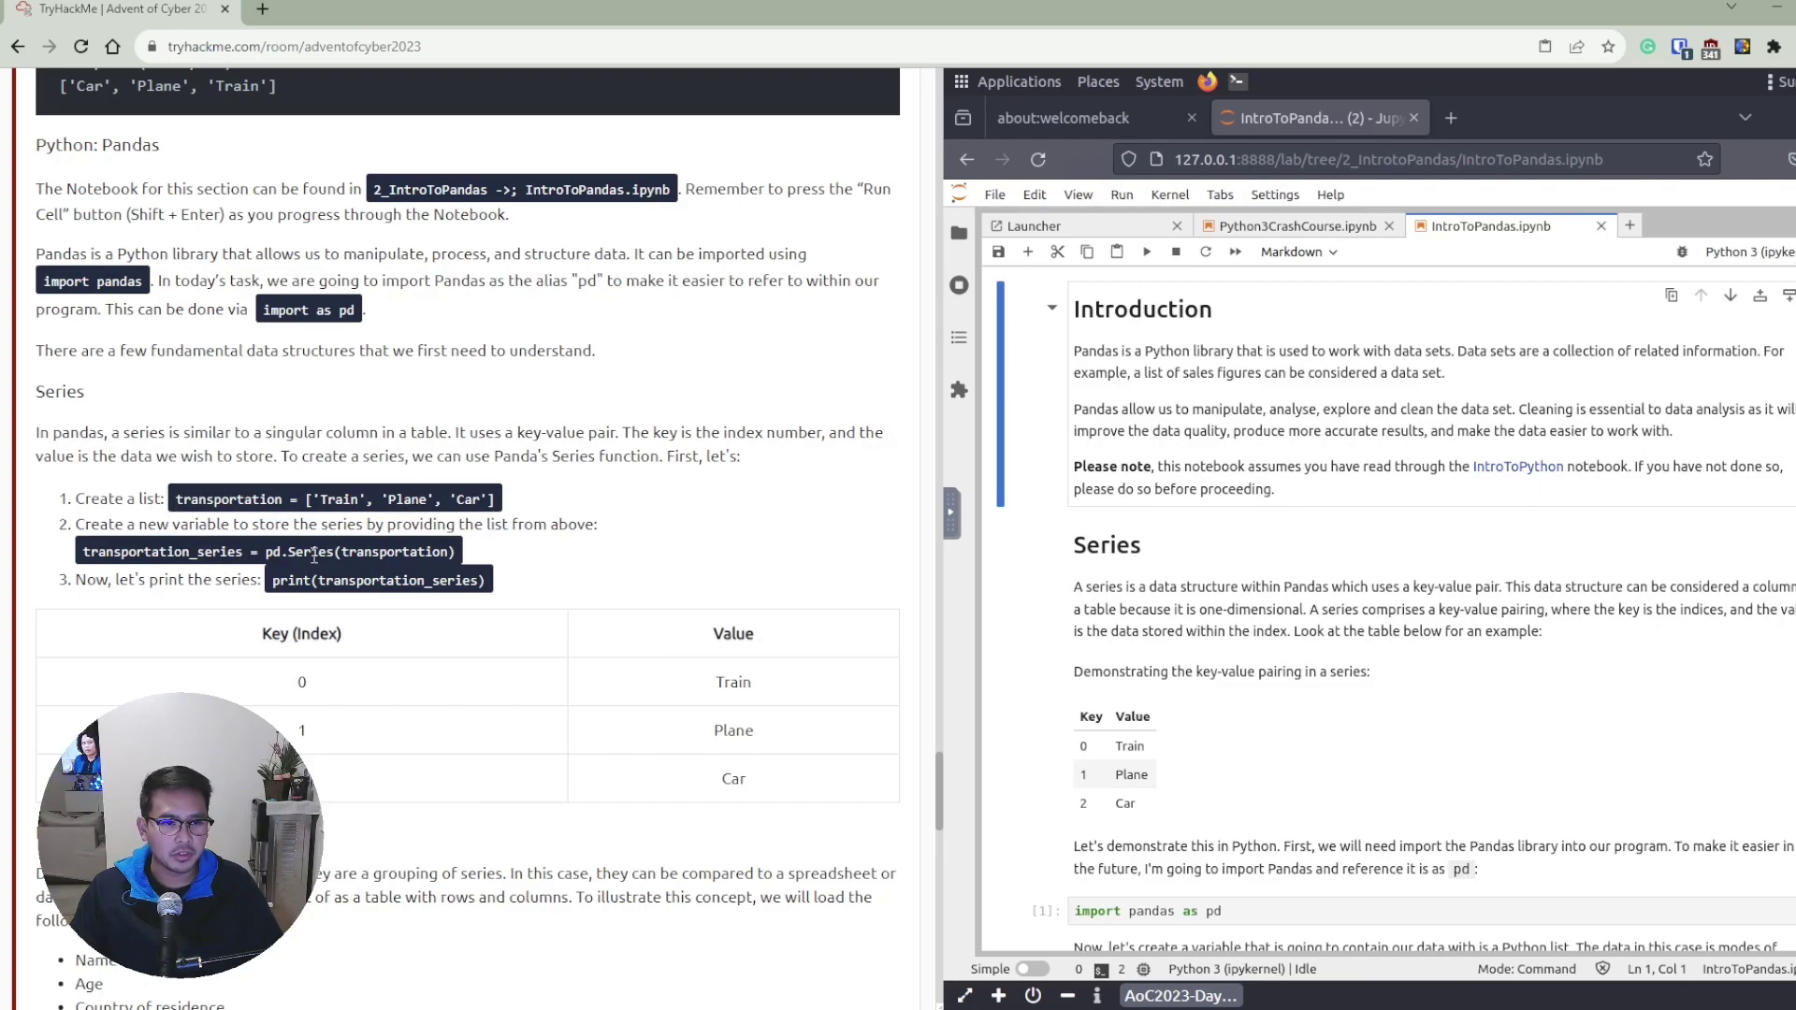
left_click_drag(267, 552, 514, 550)
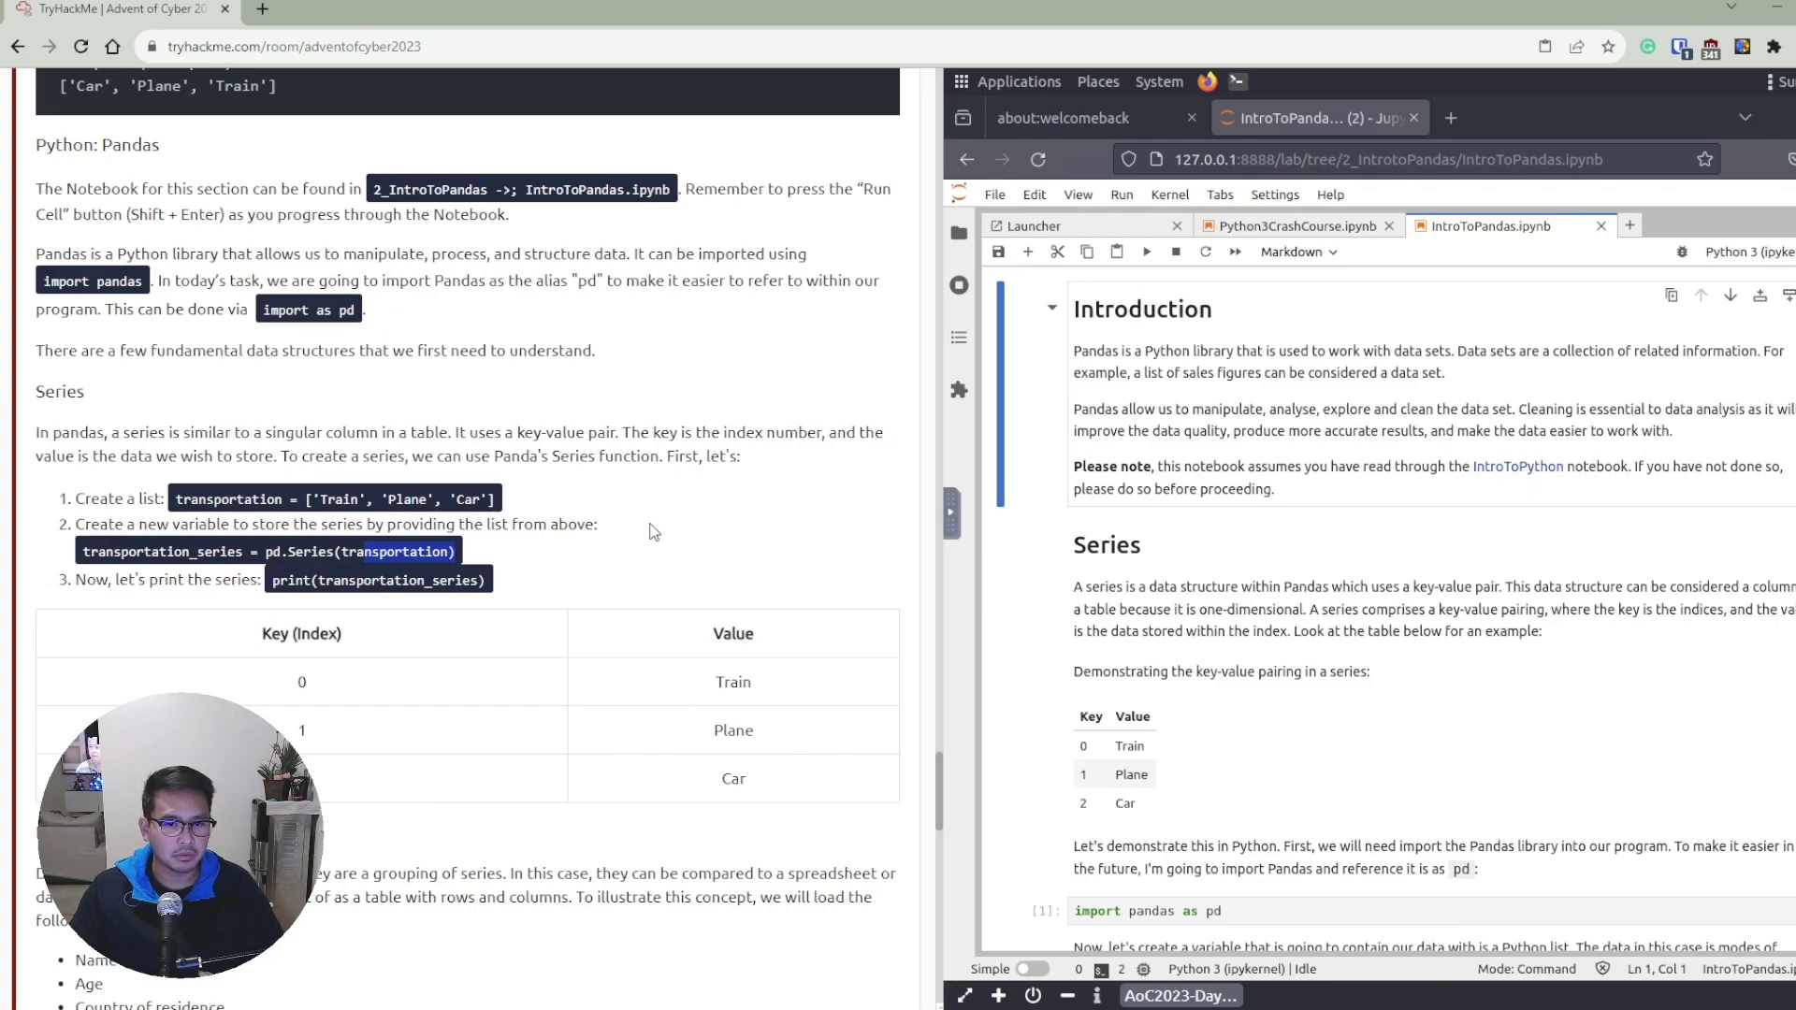
scroll(654, 531, "down", 1)
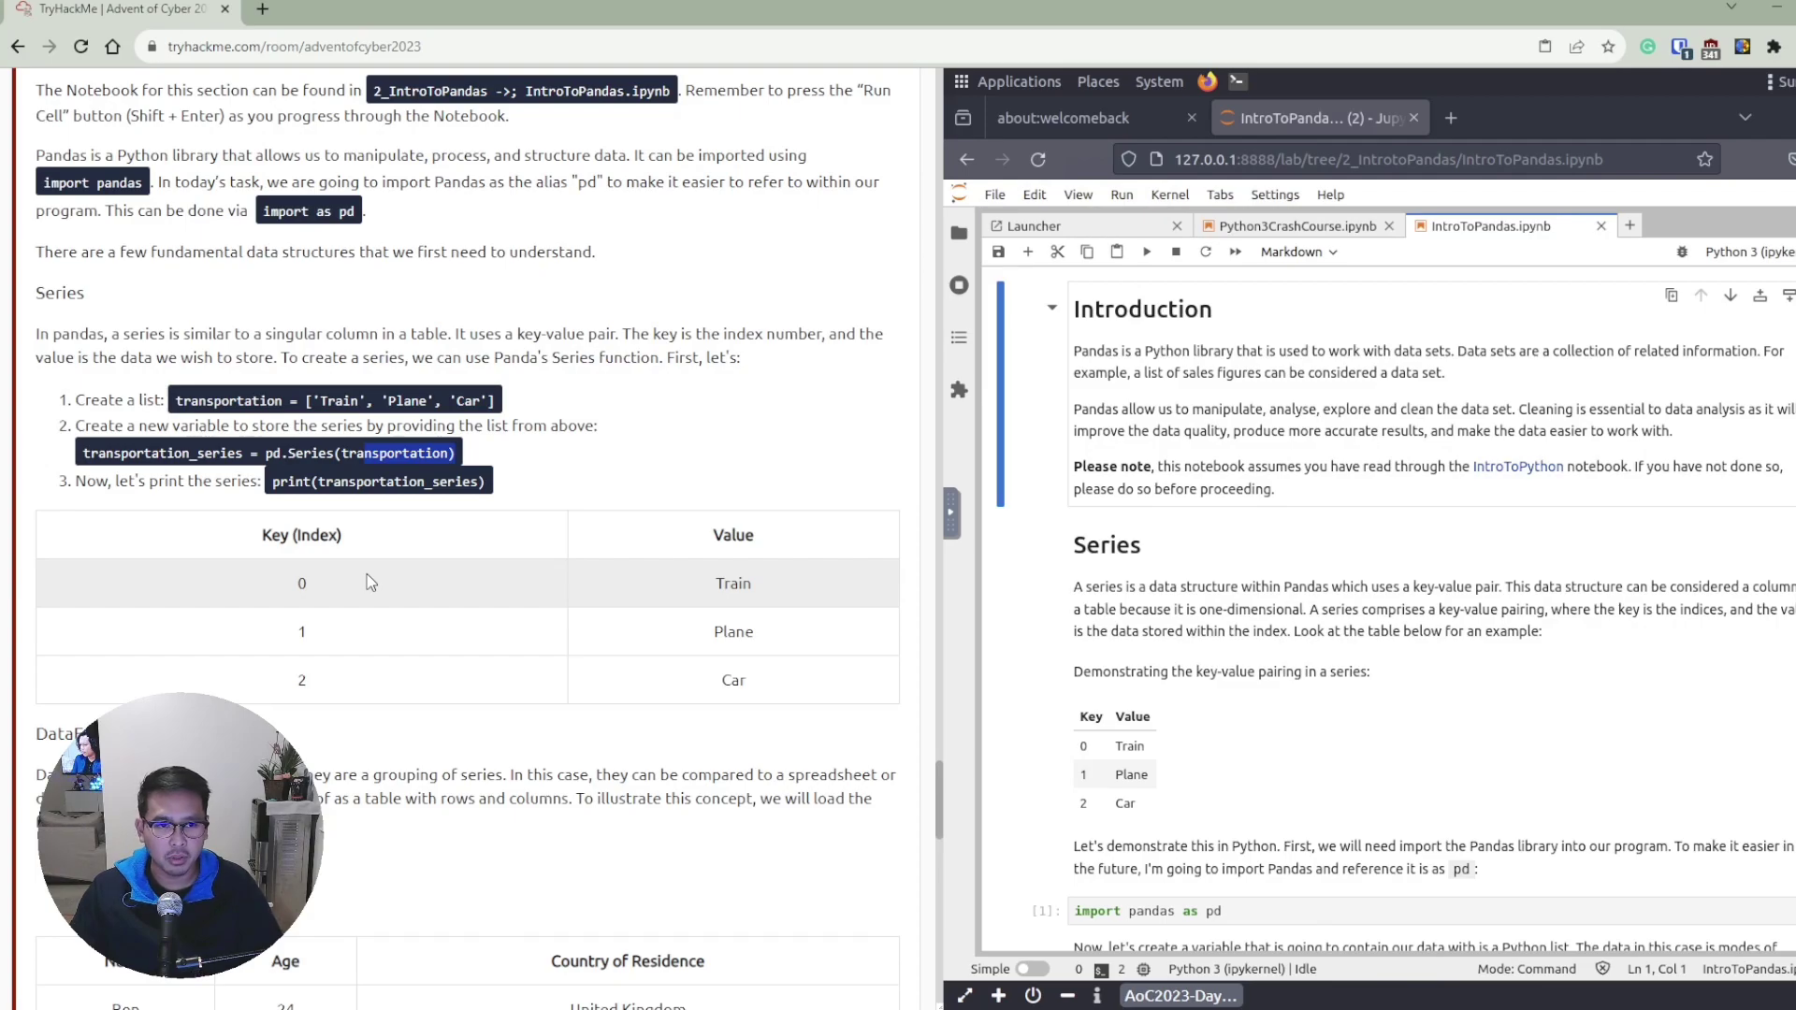
scroll(431, 547, "down", 3)
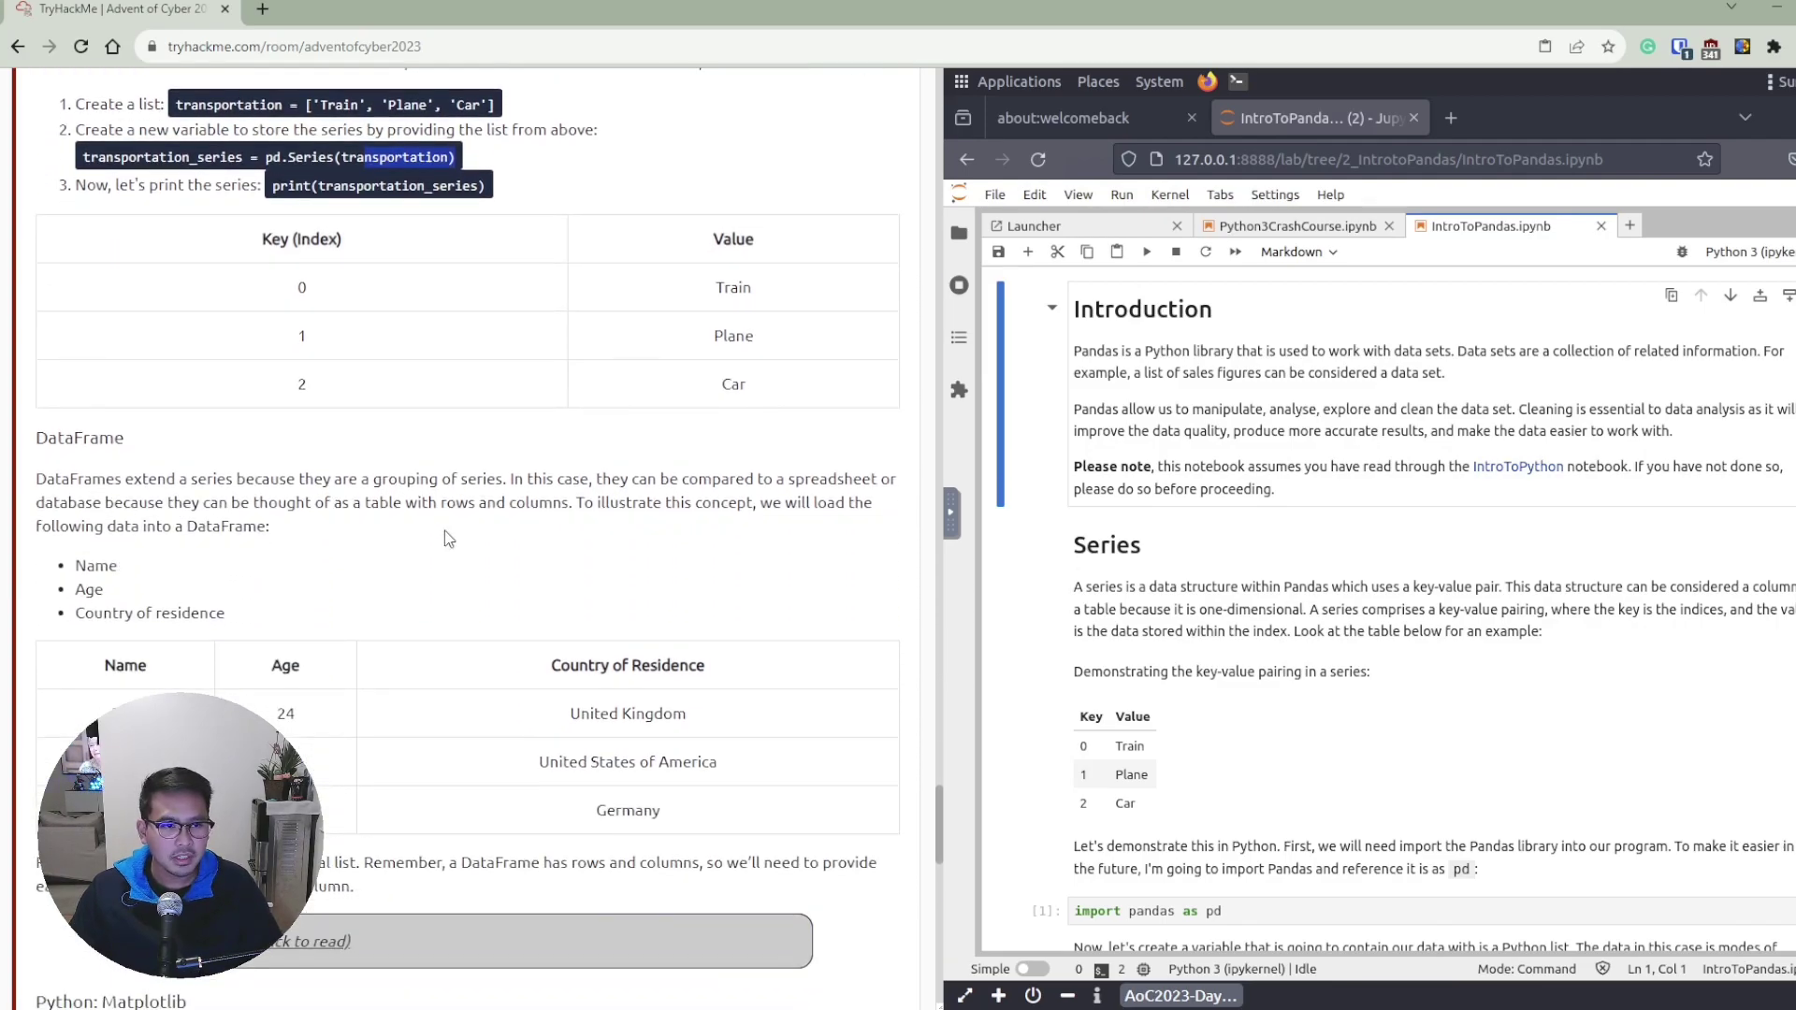
scroll(447, 538, "down", 1)
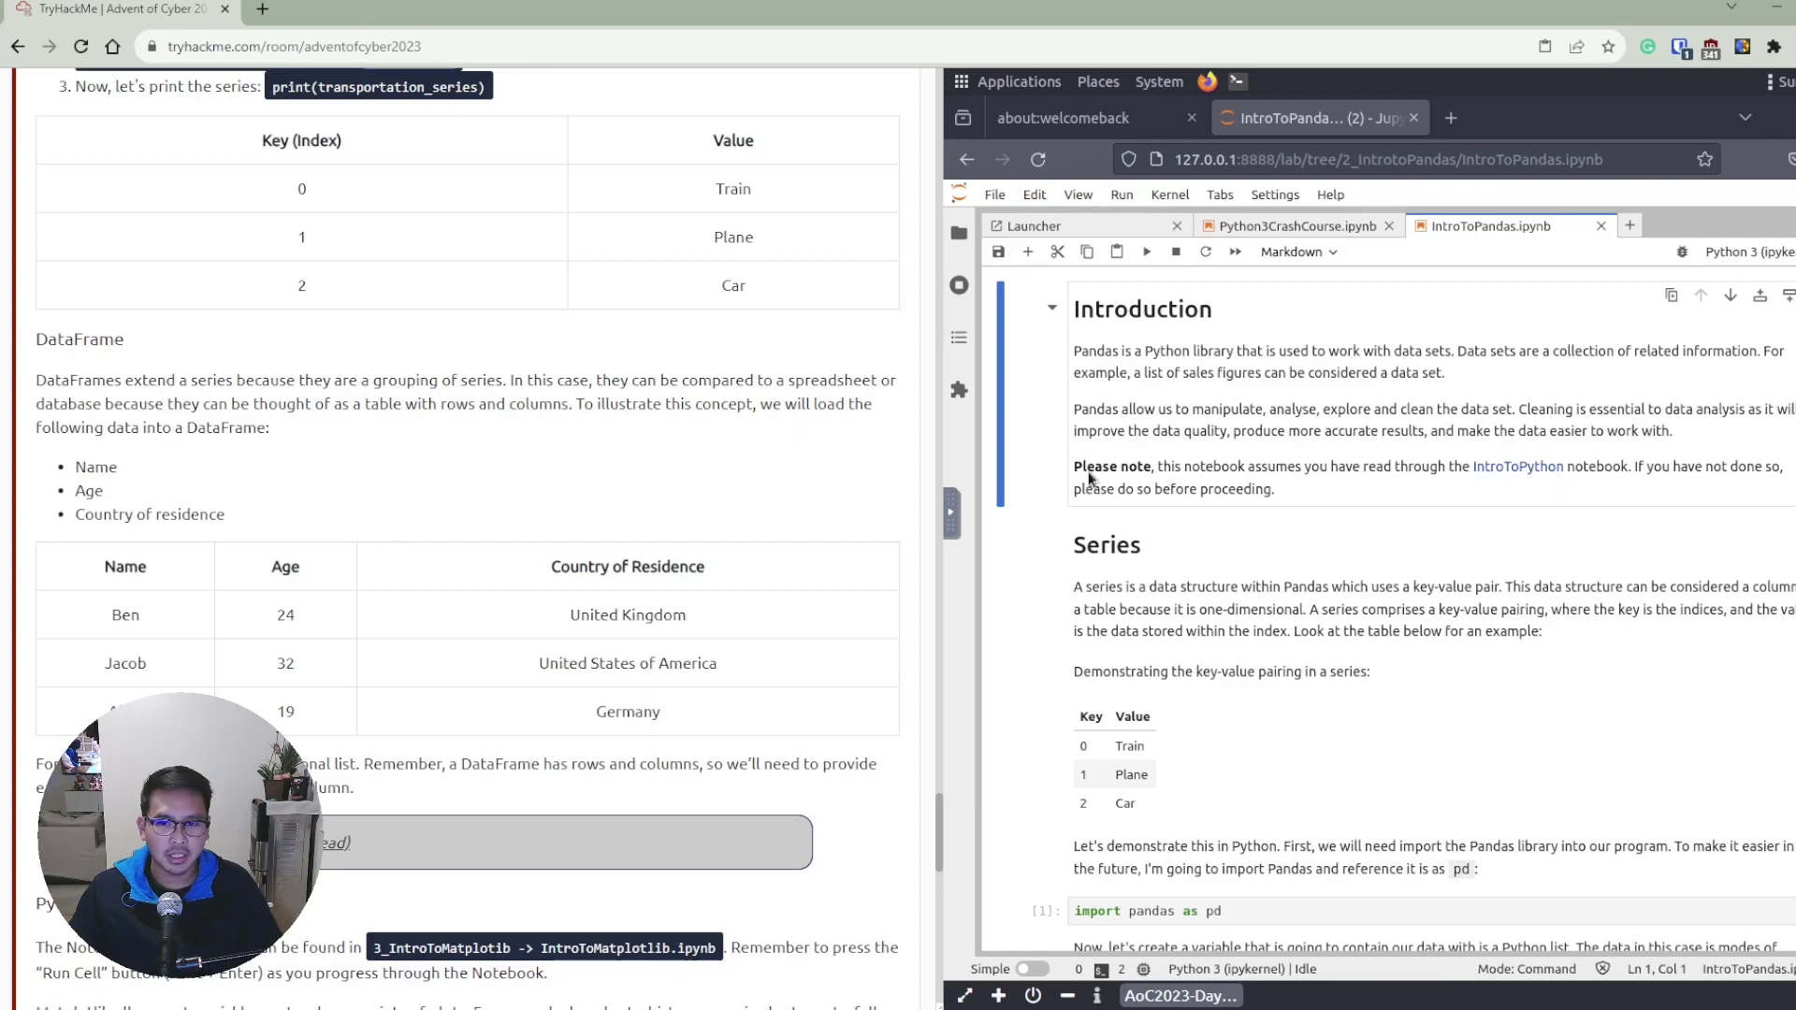
scroll(1217, 510, "down", 4)
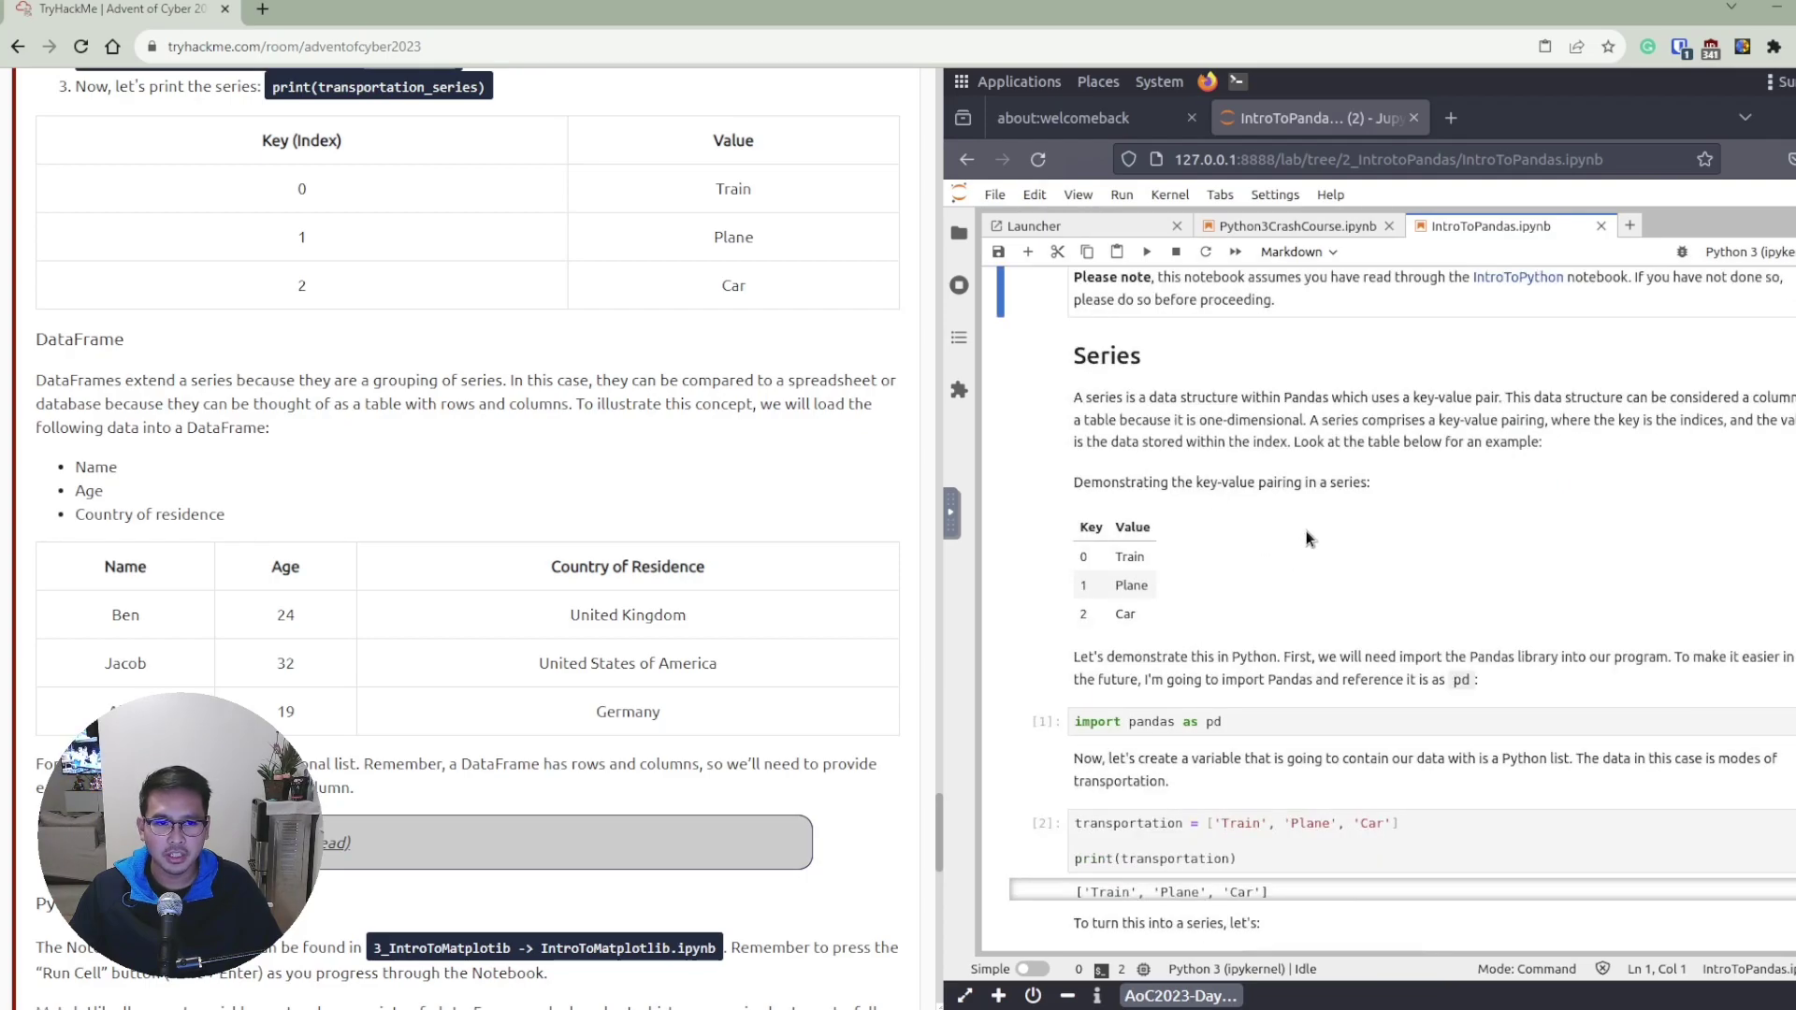
scroll(1322, 526, "down", 2)
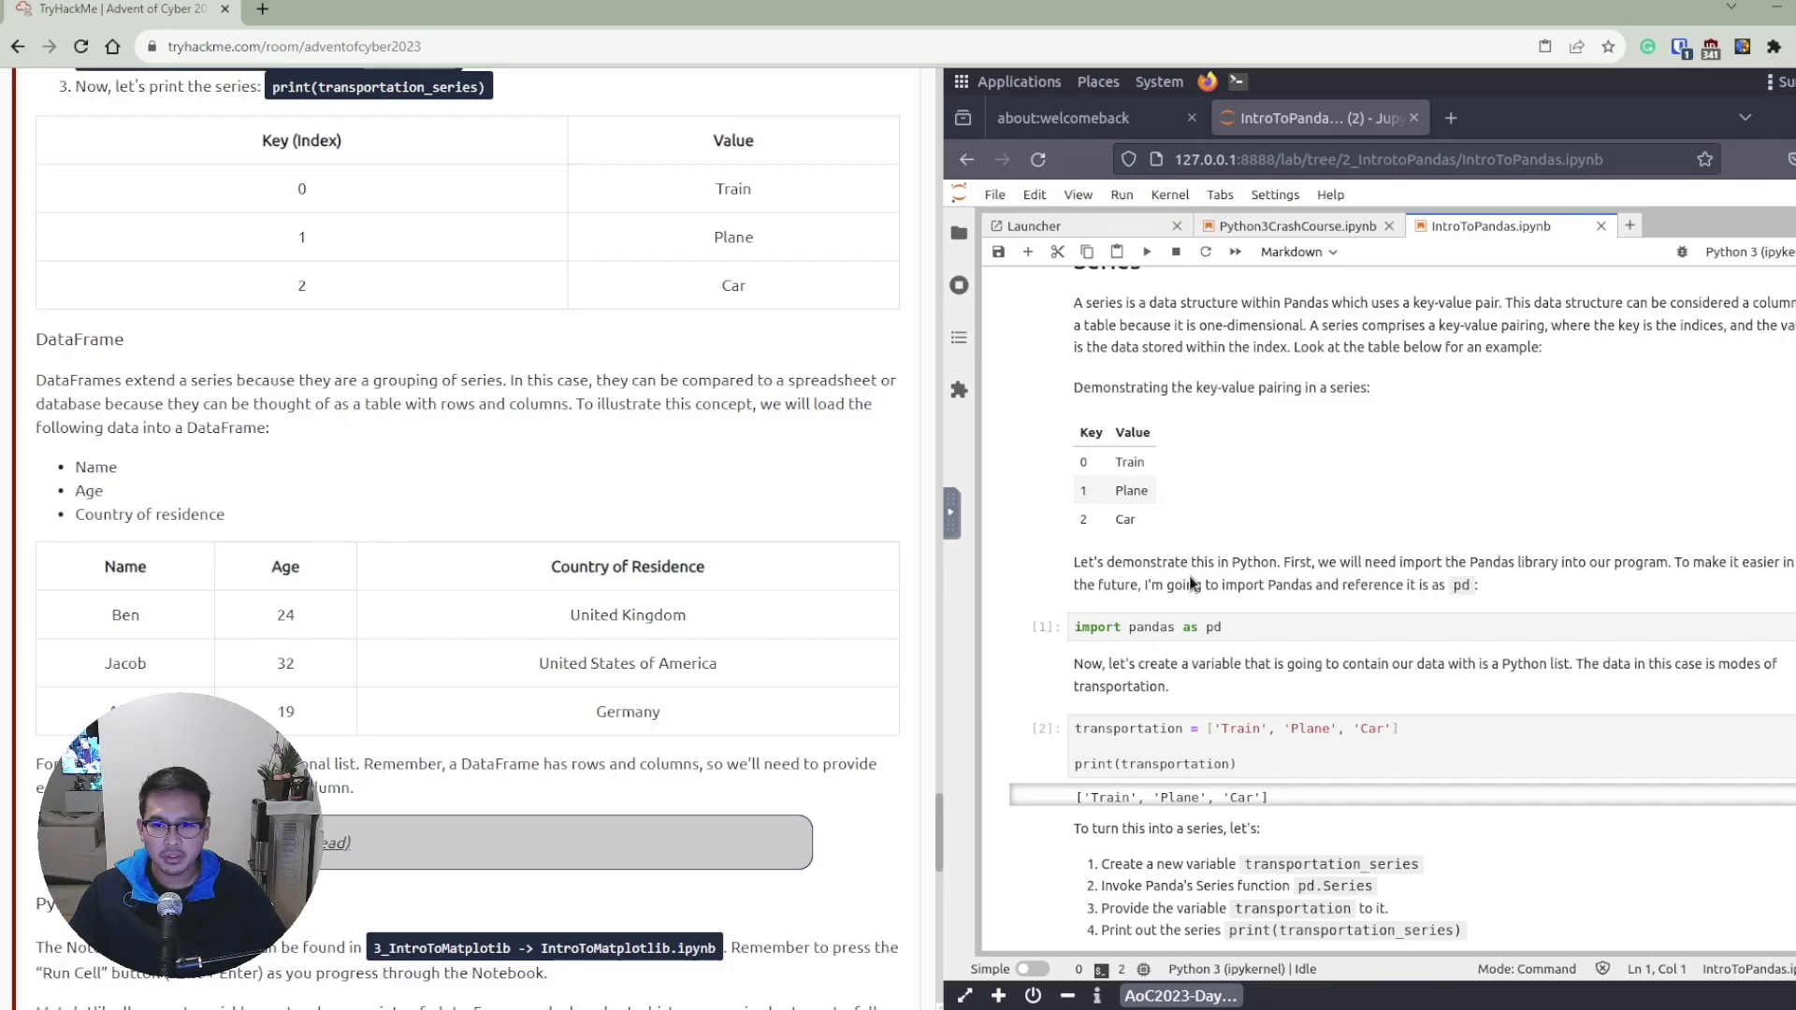
Review the Pandas notebook's Series section with transportation_series and the DataFrames section with its name, age and country example.
scroll(1292, 481, "down", 1)
scroll(1294, 482, "down", 3)
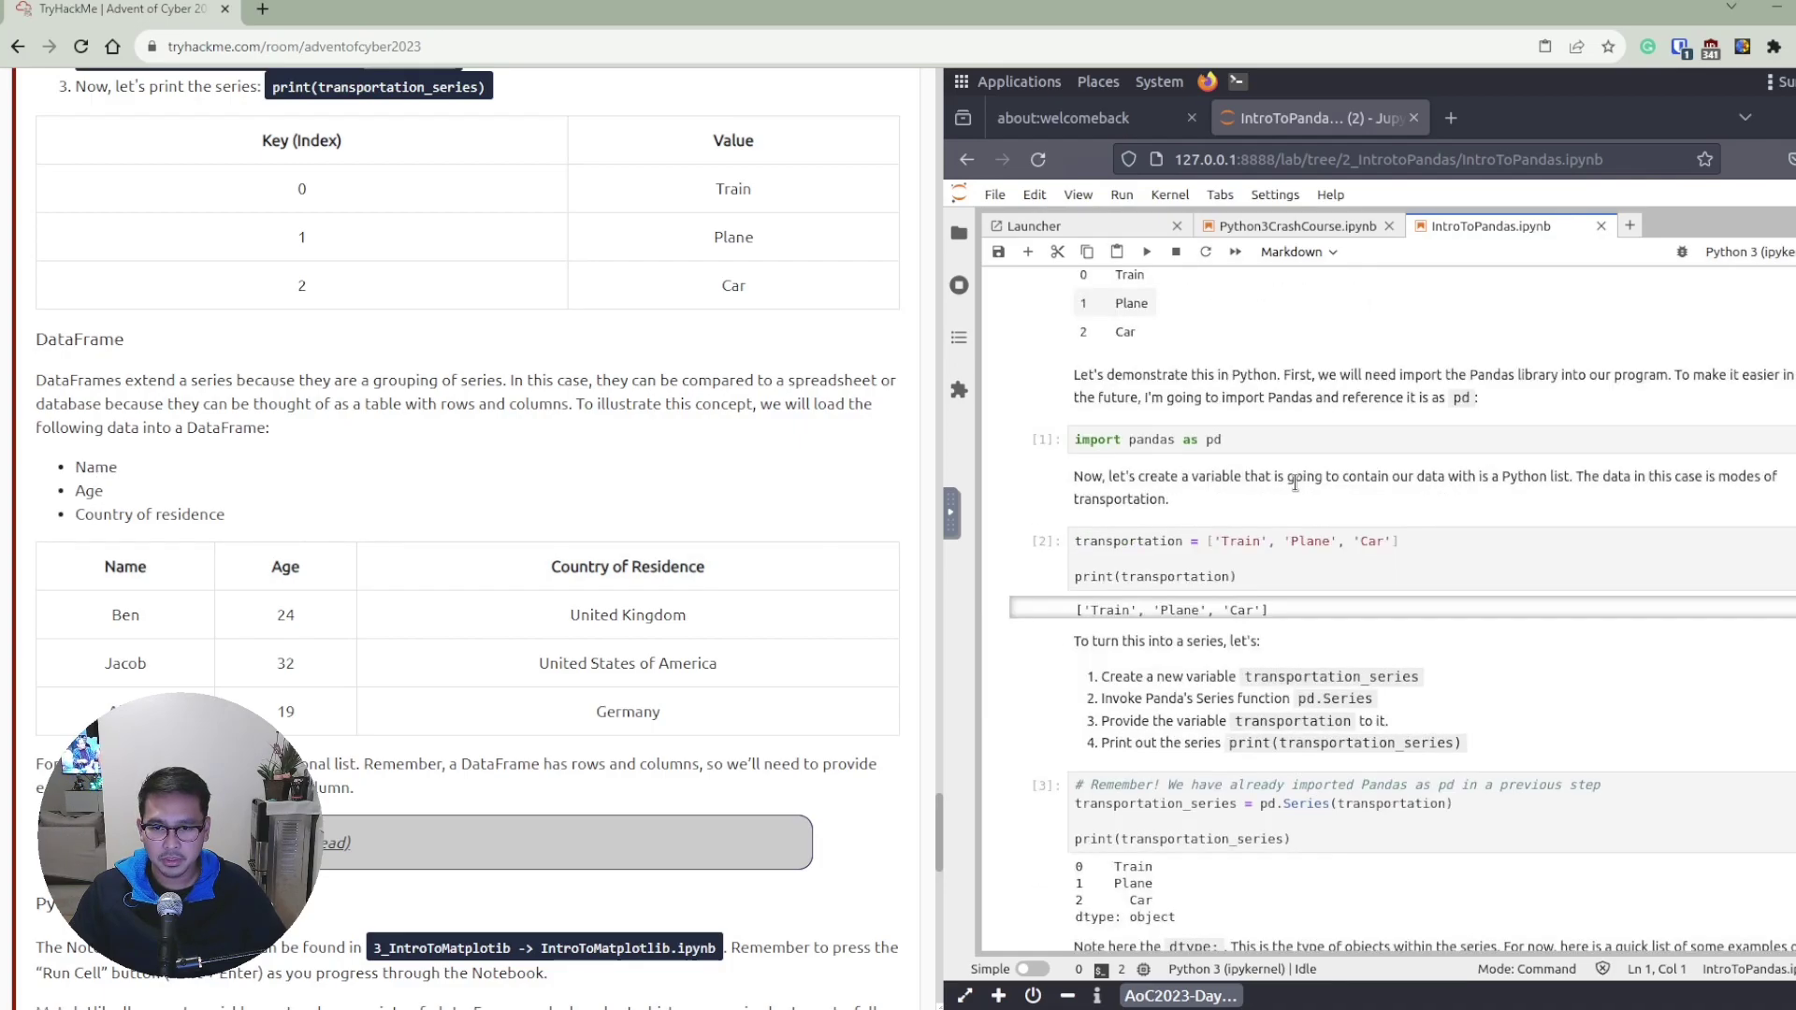
scroll(1295, 482, "down", 6)
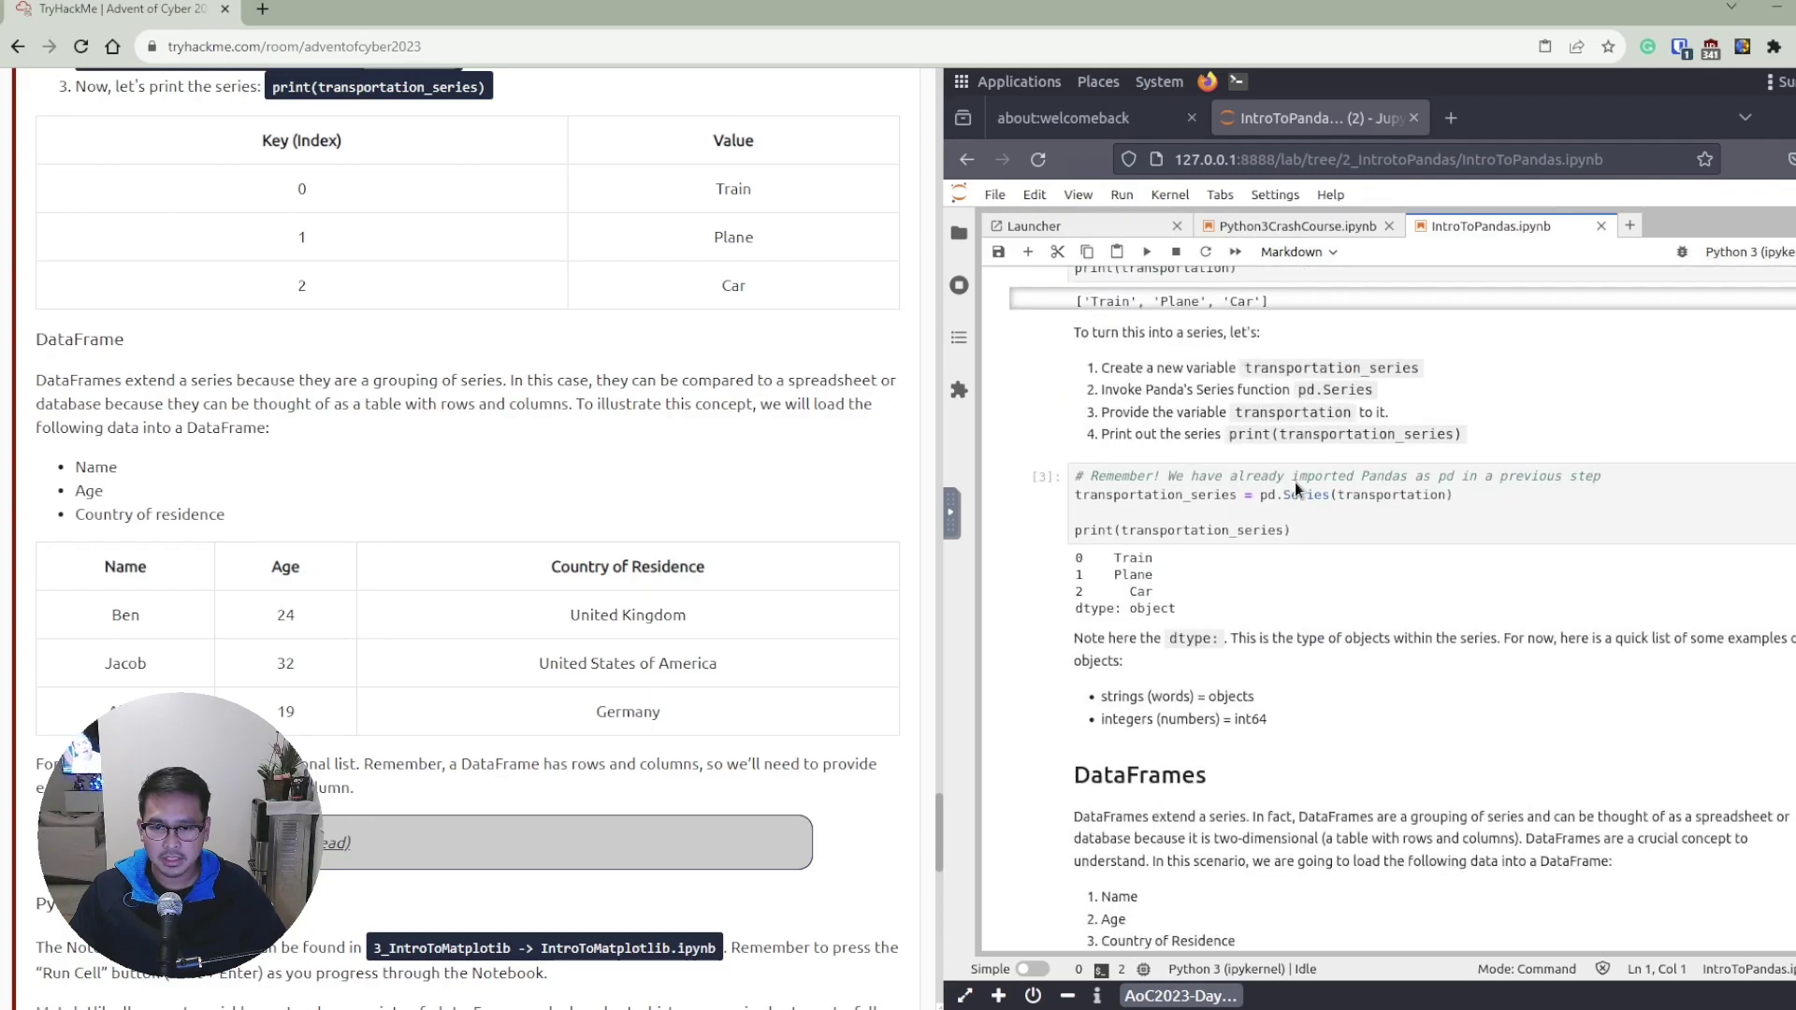
scroll(1295, 481, "down", 4)
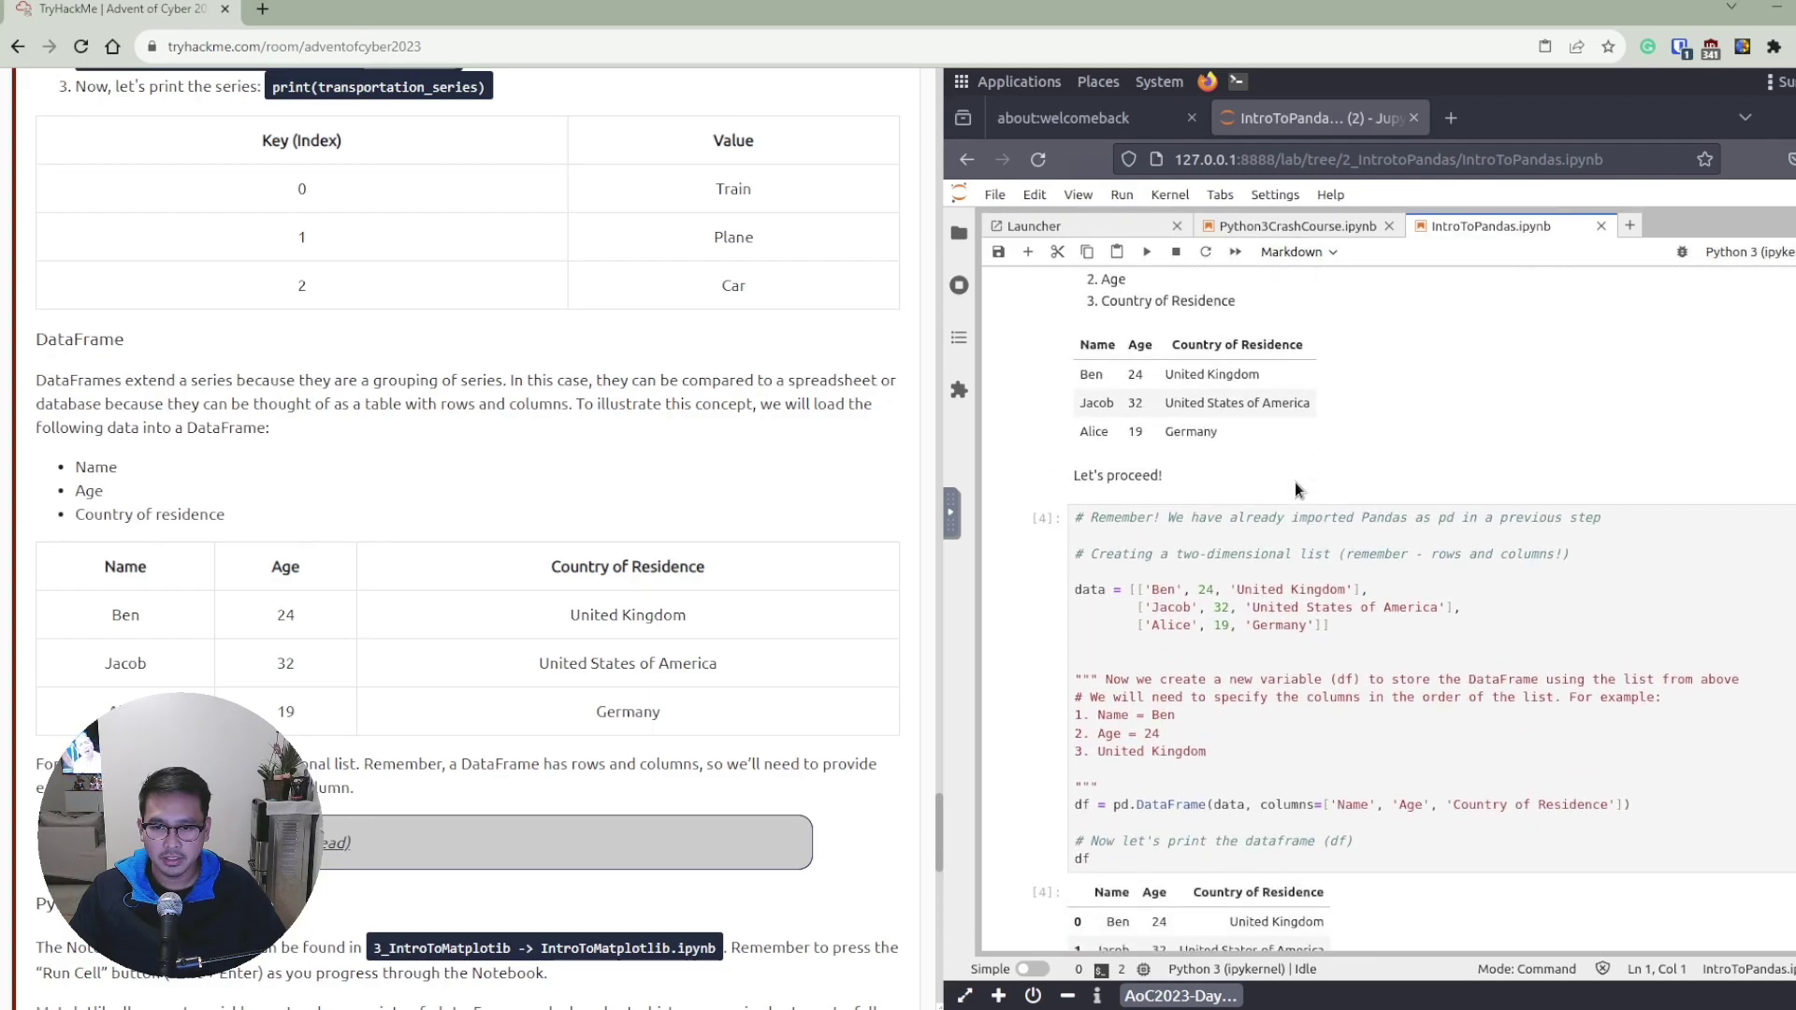
scroll(1294, 481, "down", 1)
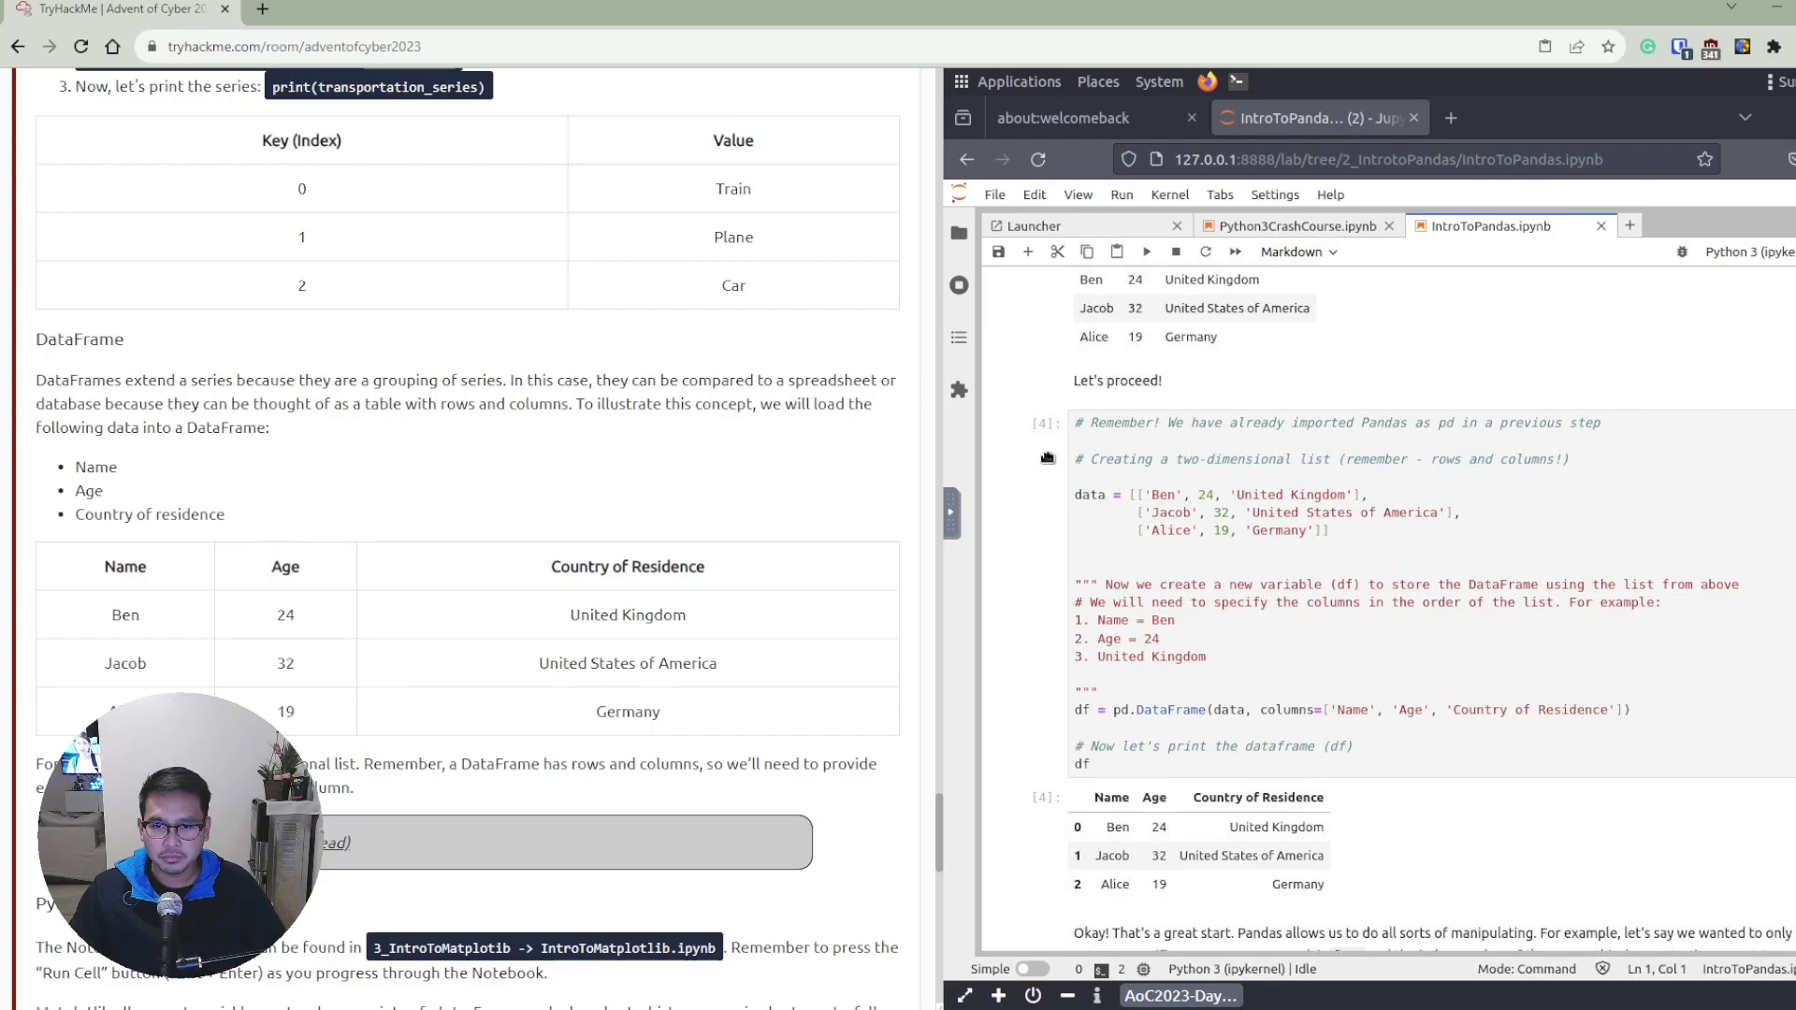
Examine the DataFrame cell's data list, df definition and printed table, plus the df.loc[1] row example below it.
double_click(1096, 495)
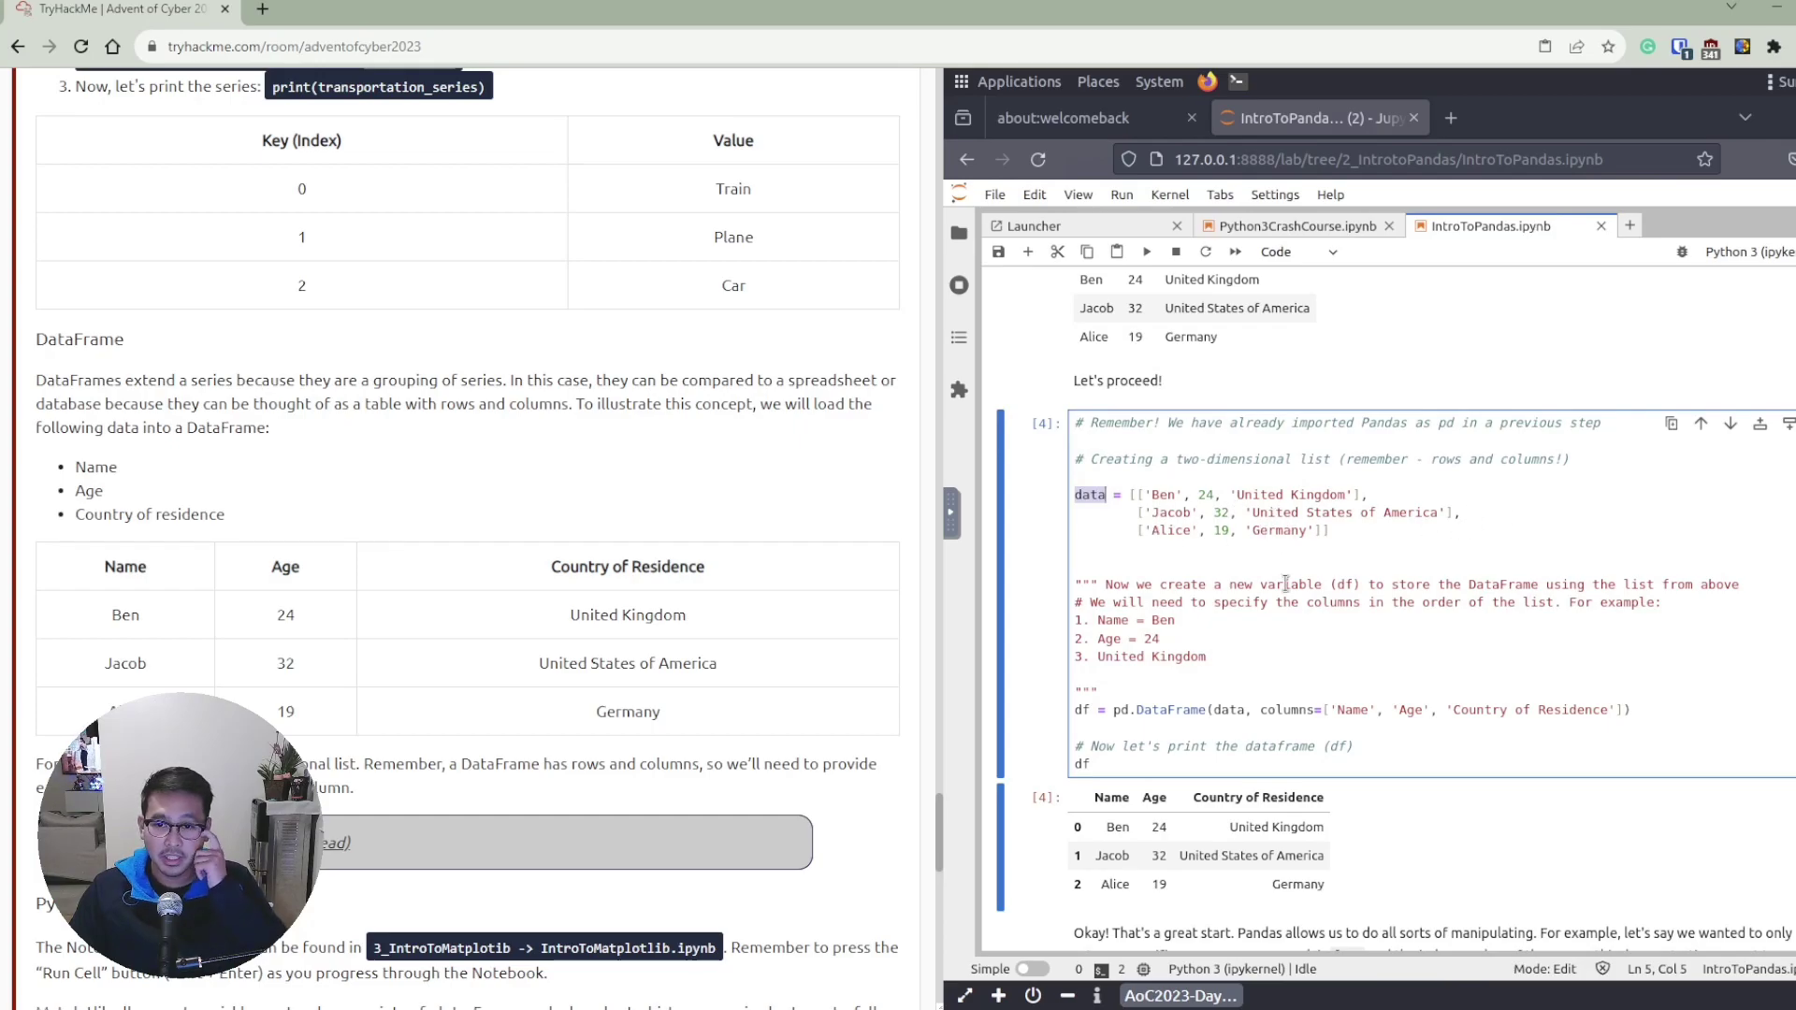
scroll(1300, 587, "down", 1)
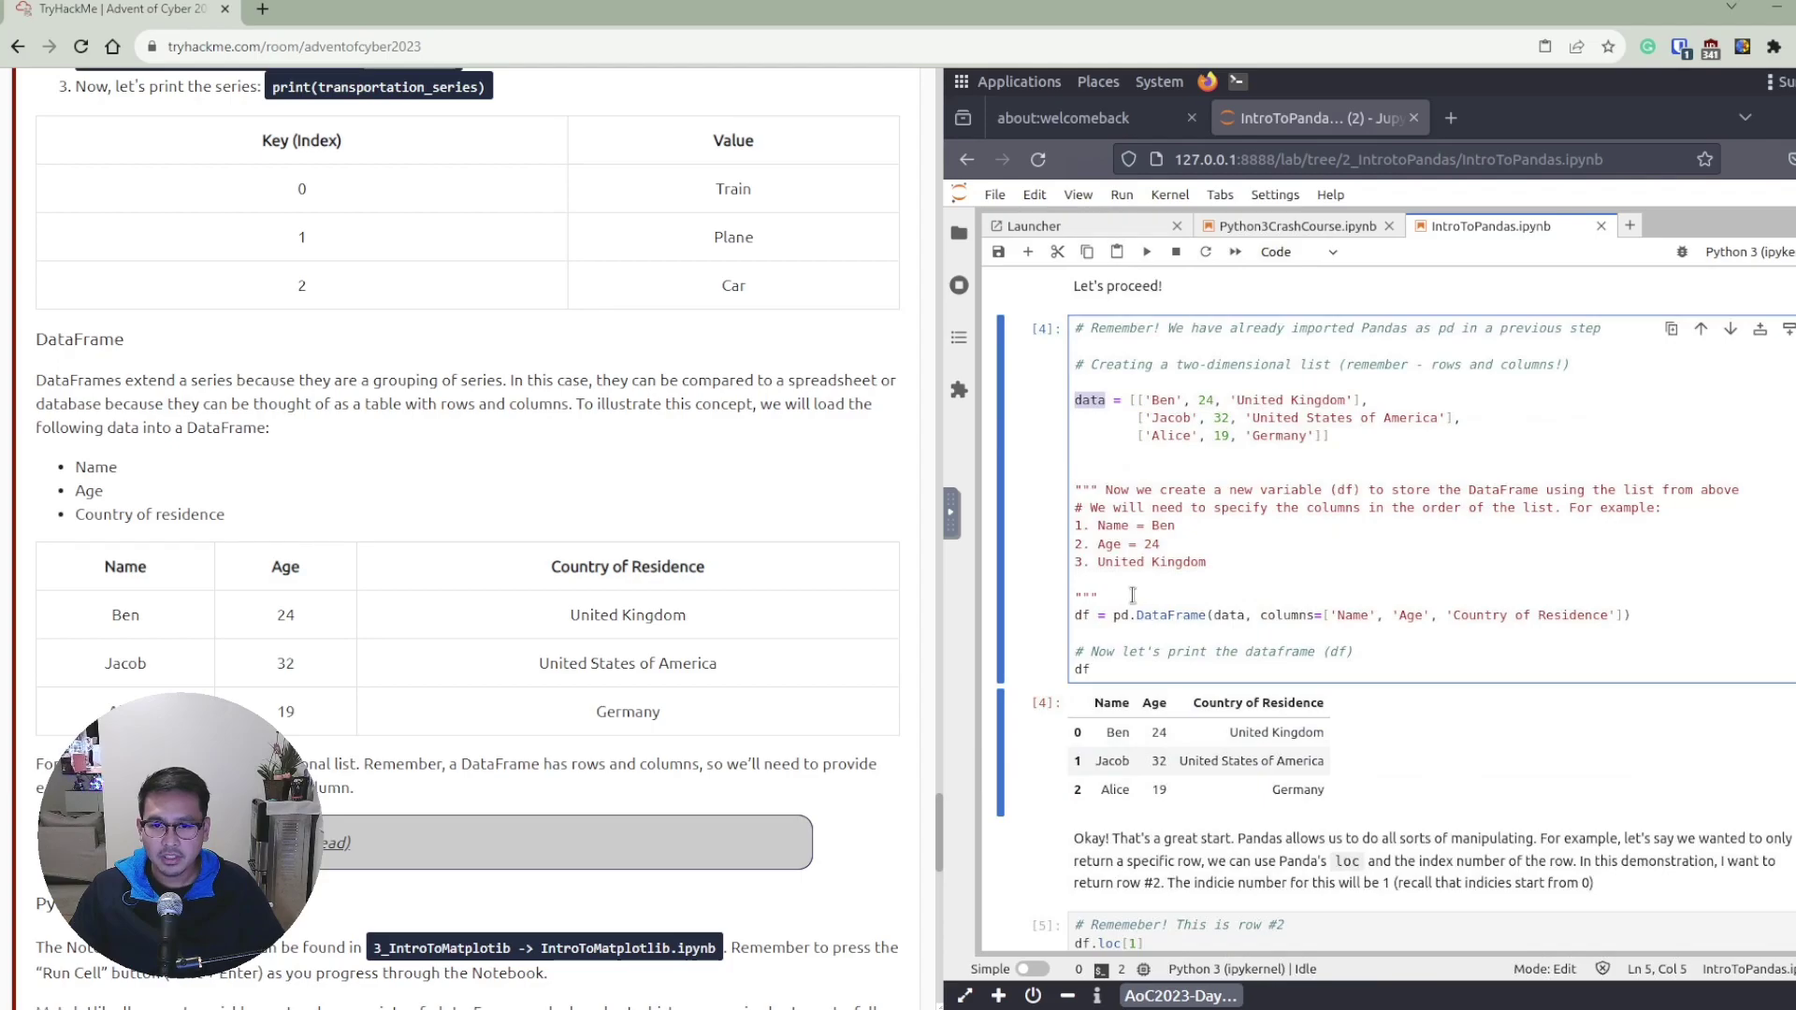
left_click(1083, 614)
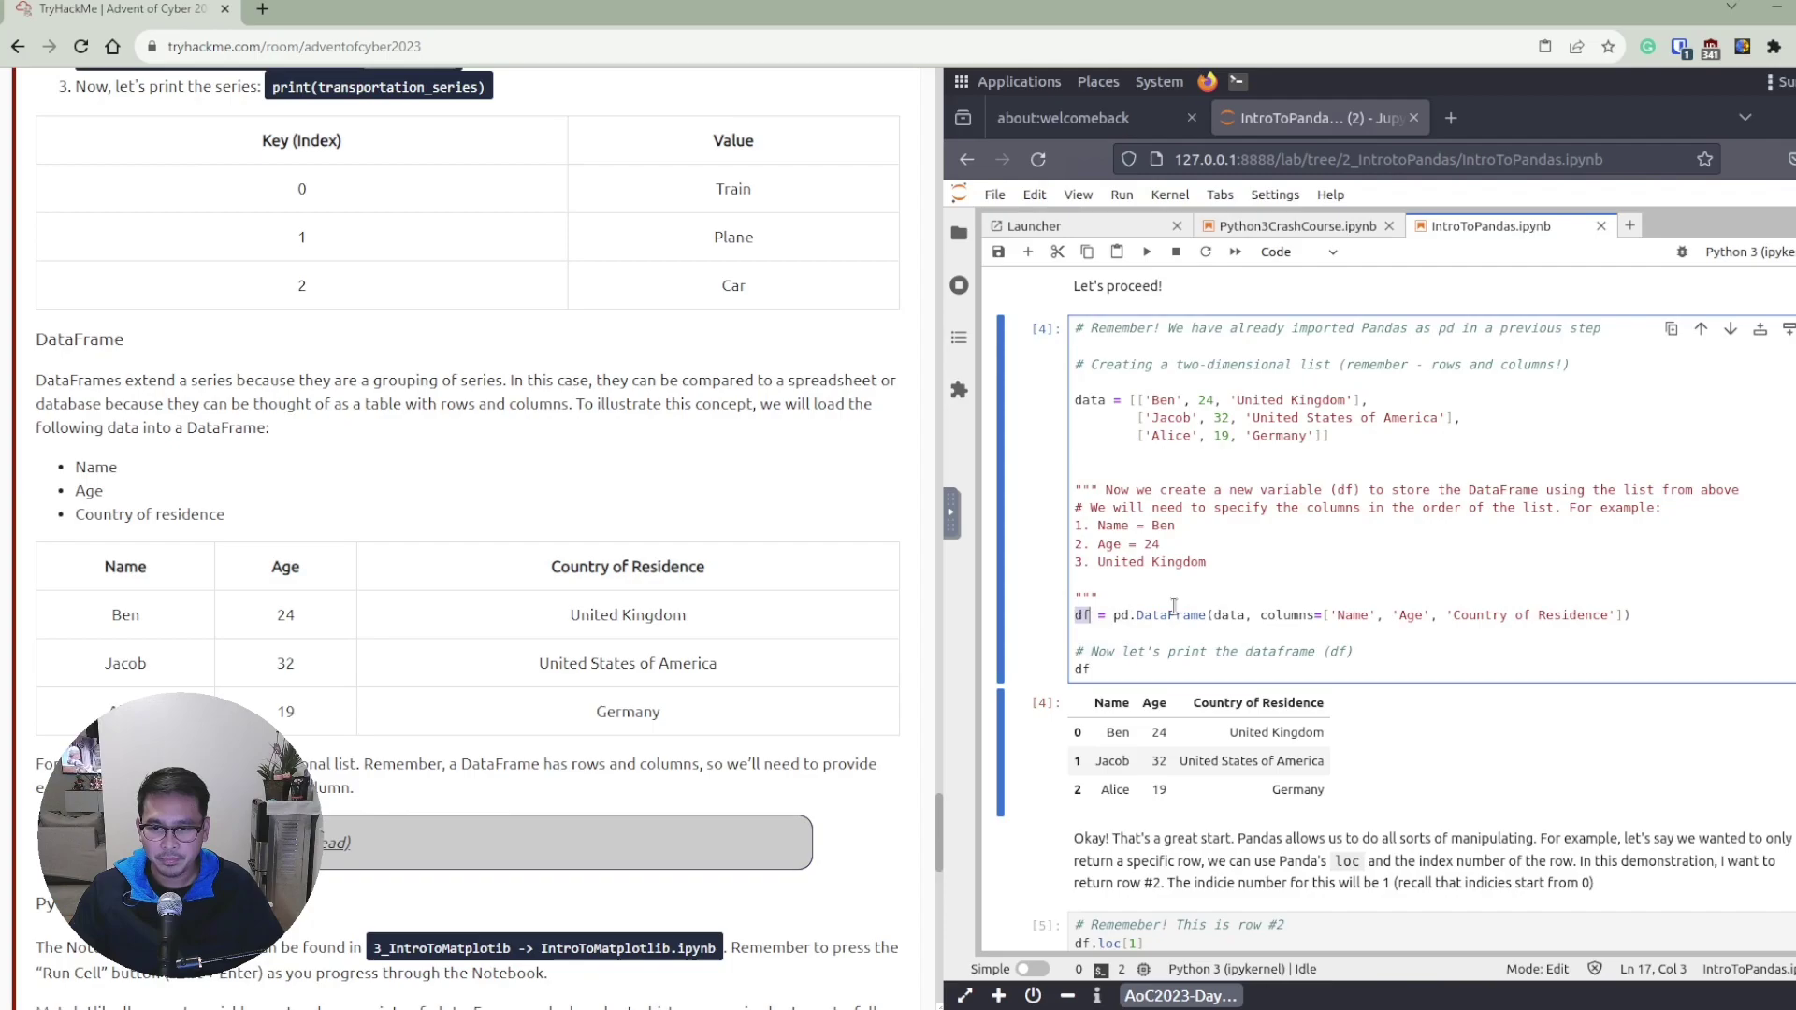
left_click_drag(1252, 616, 1217, 610)
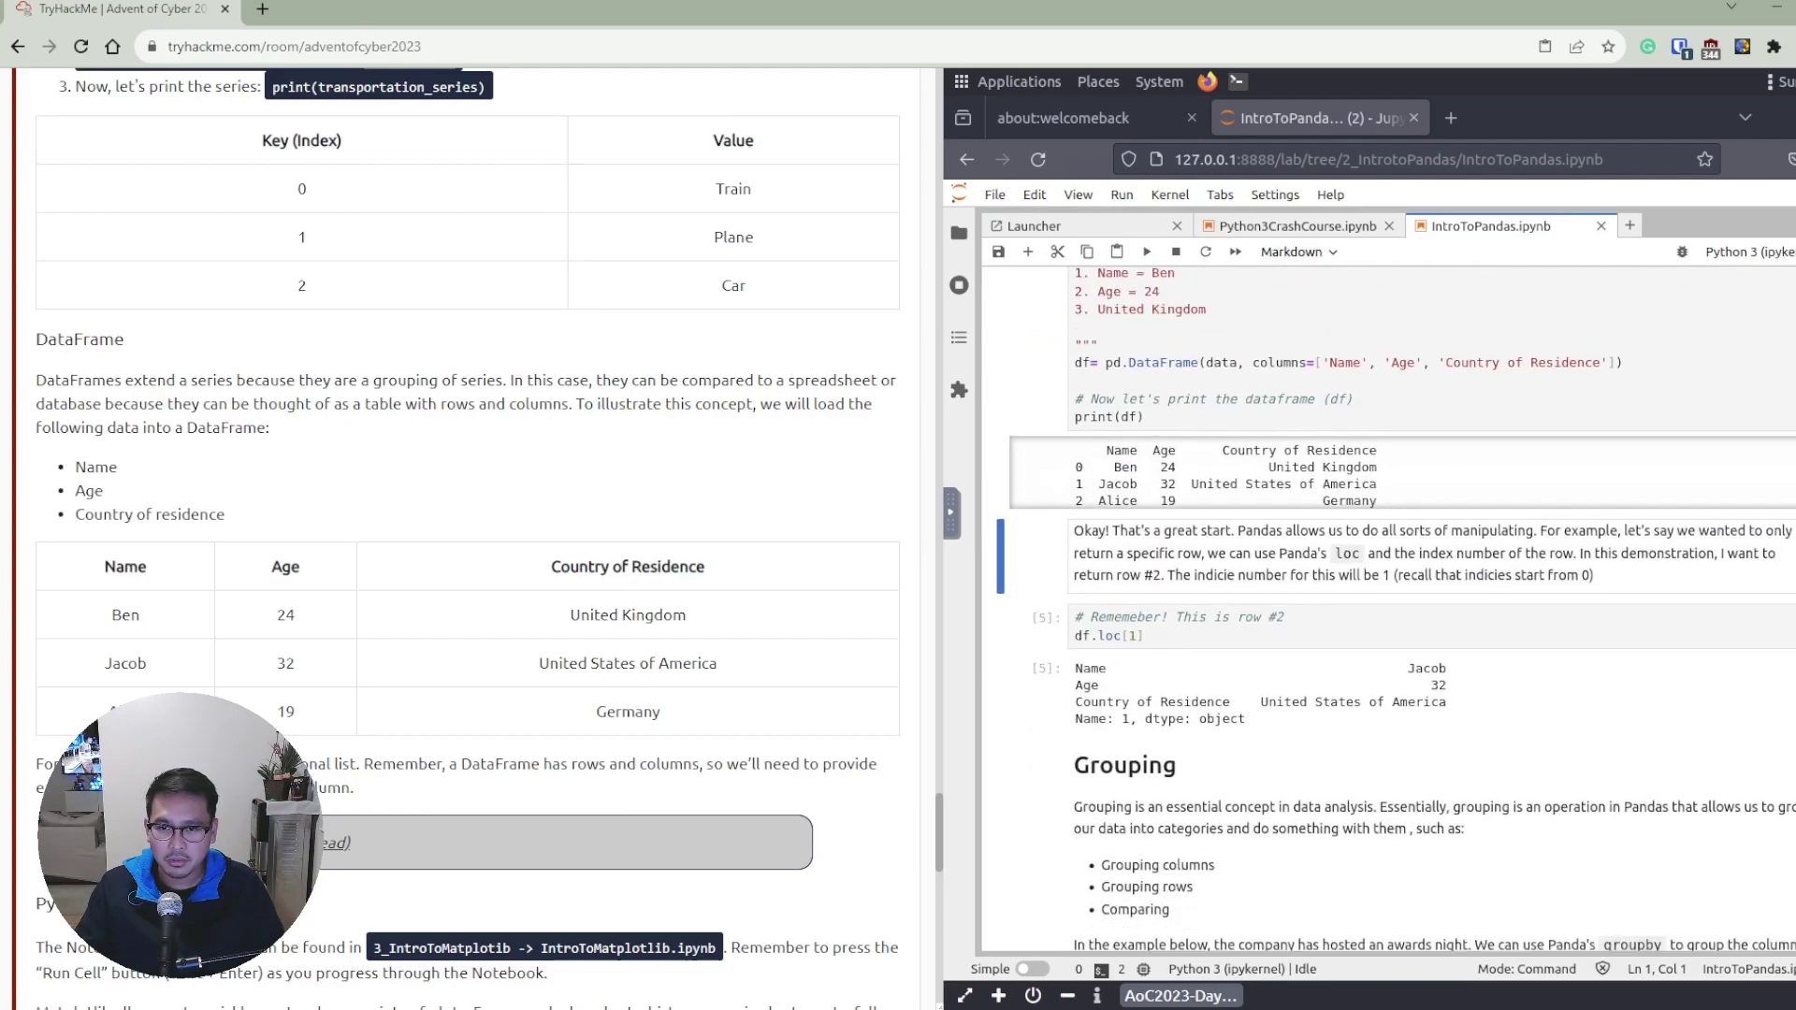
scroll(1394, 608, "down", 2)
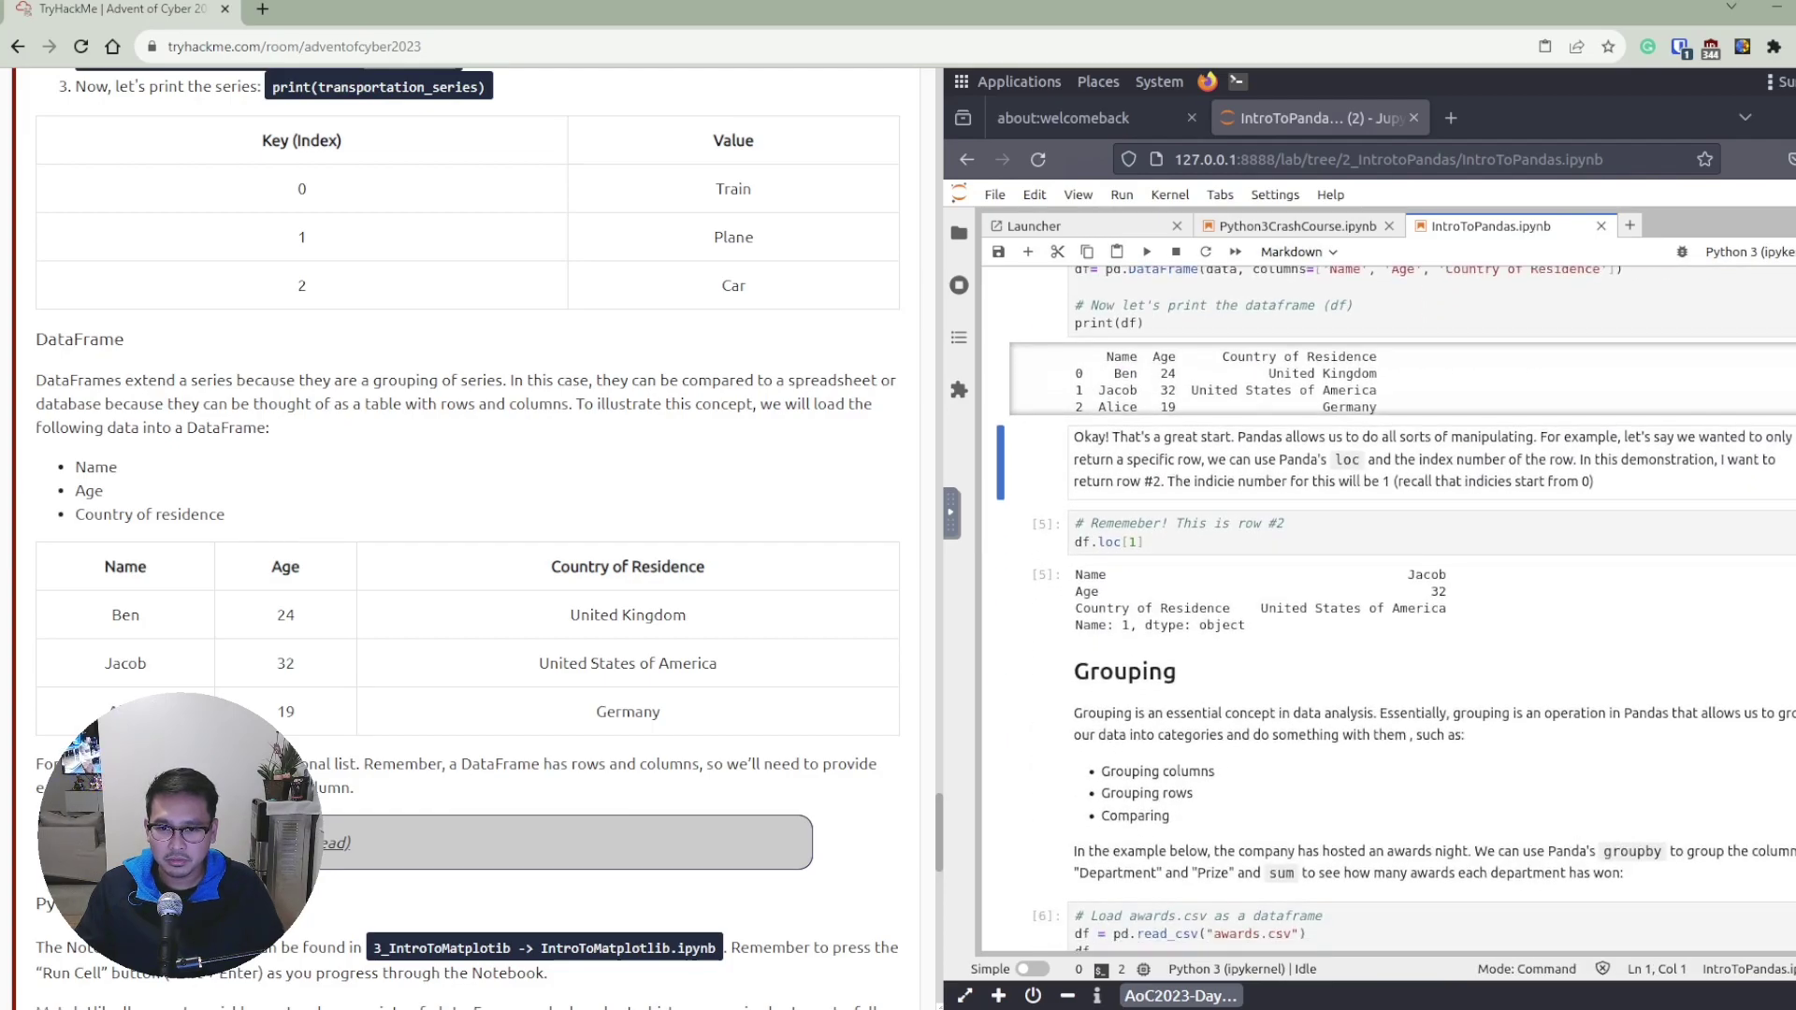
scroll(1108, 716, "up", 5)
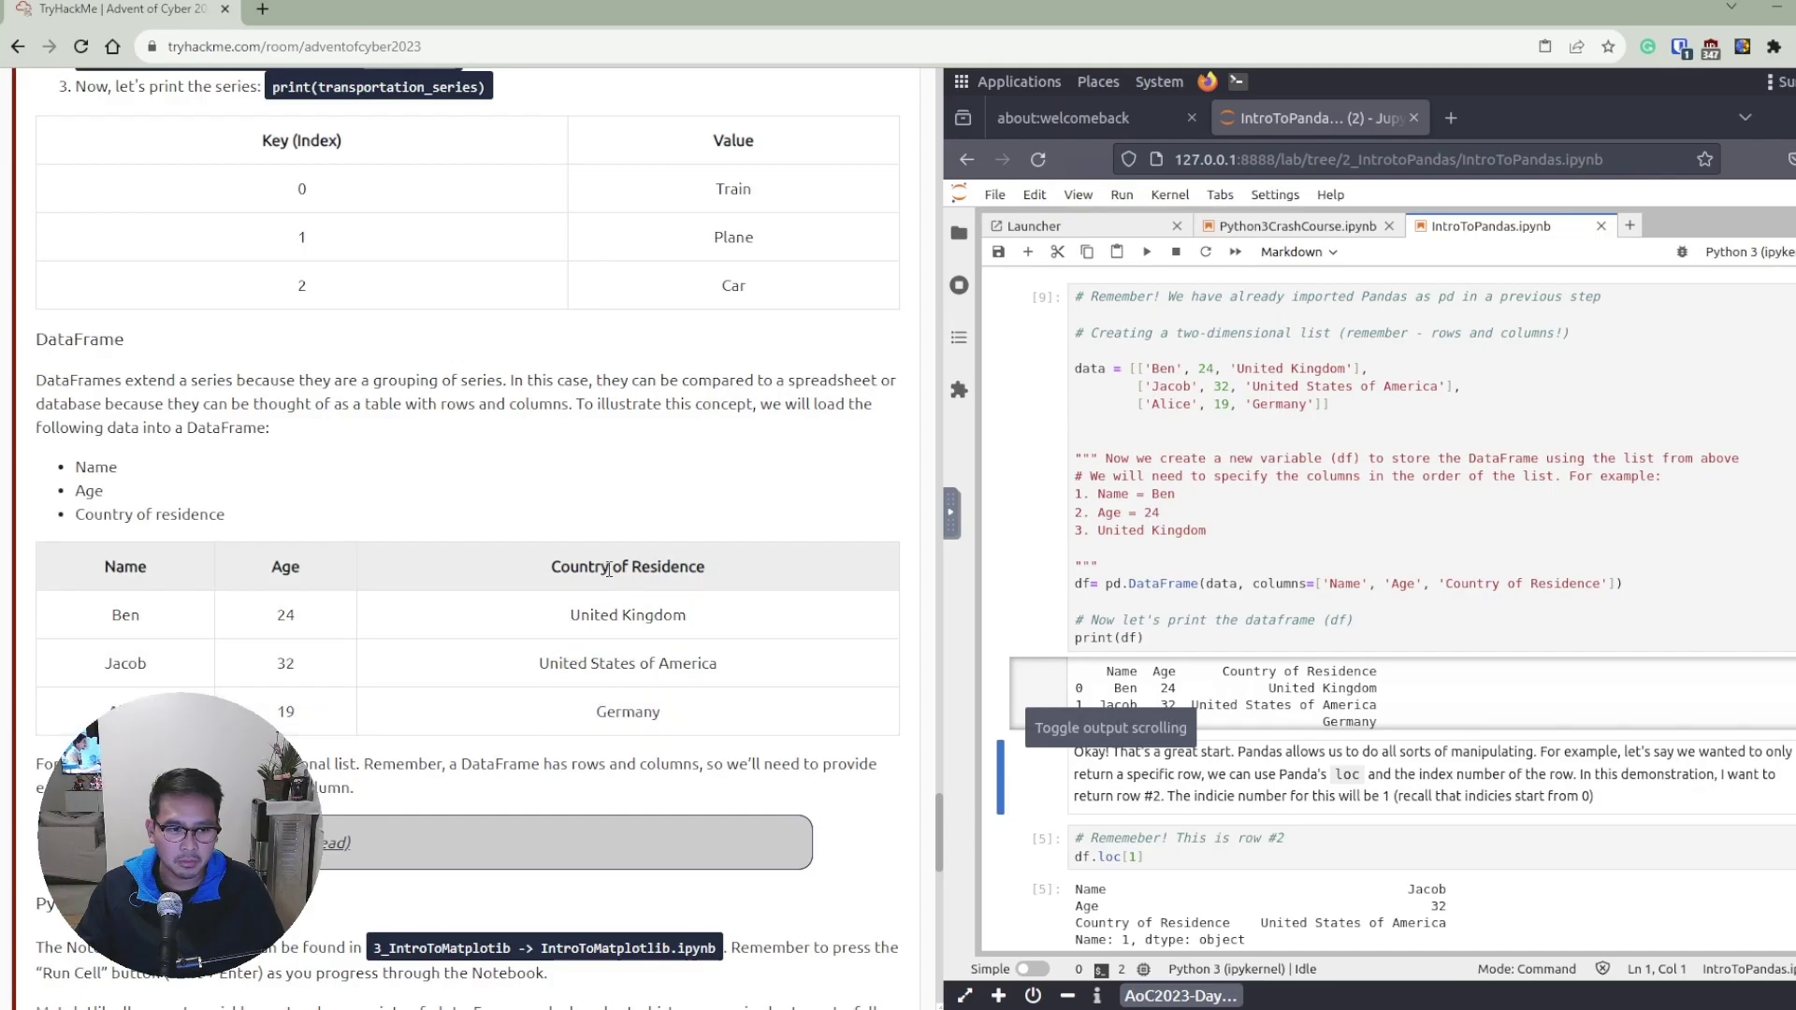
Open IntroToMatplotlib.ipynb from the 3_IntrotoMatplotlib folder as named in the task's Matplotlib section, and hide the file browser.
scroll(608, 569, "down", 3)
scroll(608, 569, "down", 4)
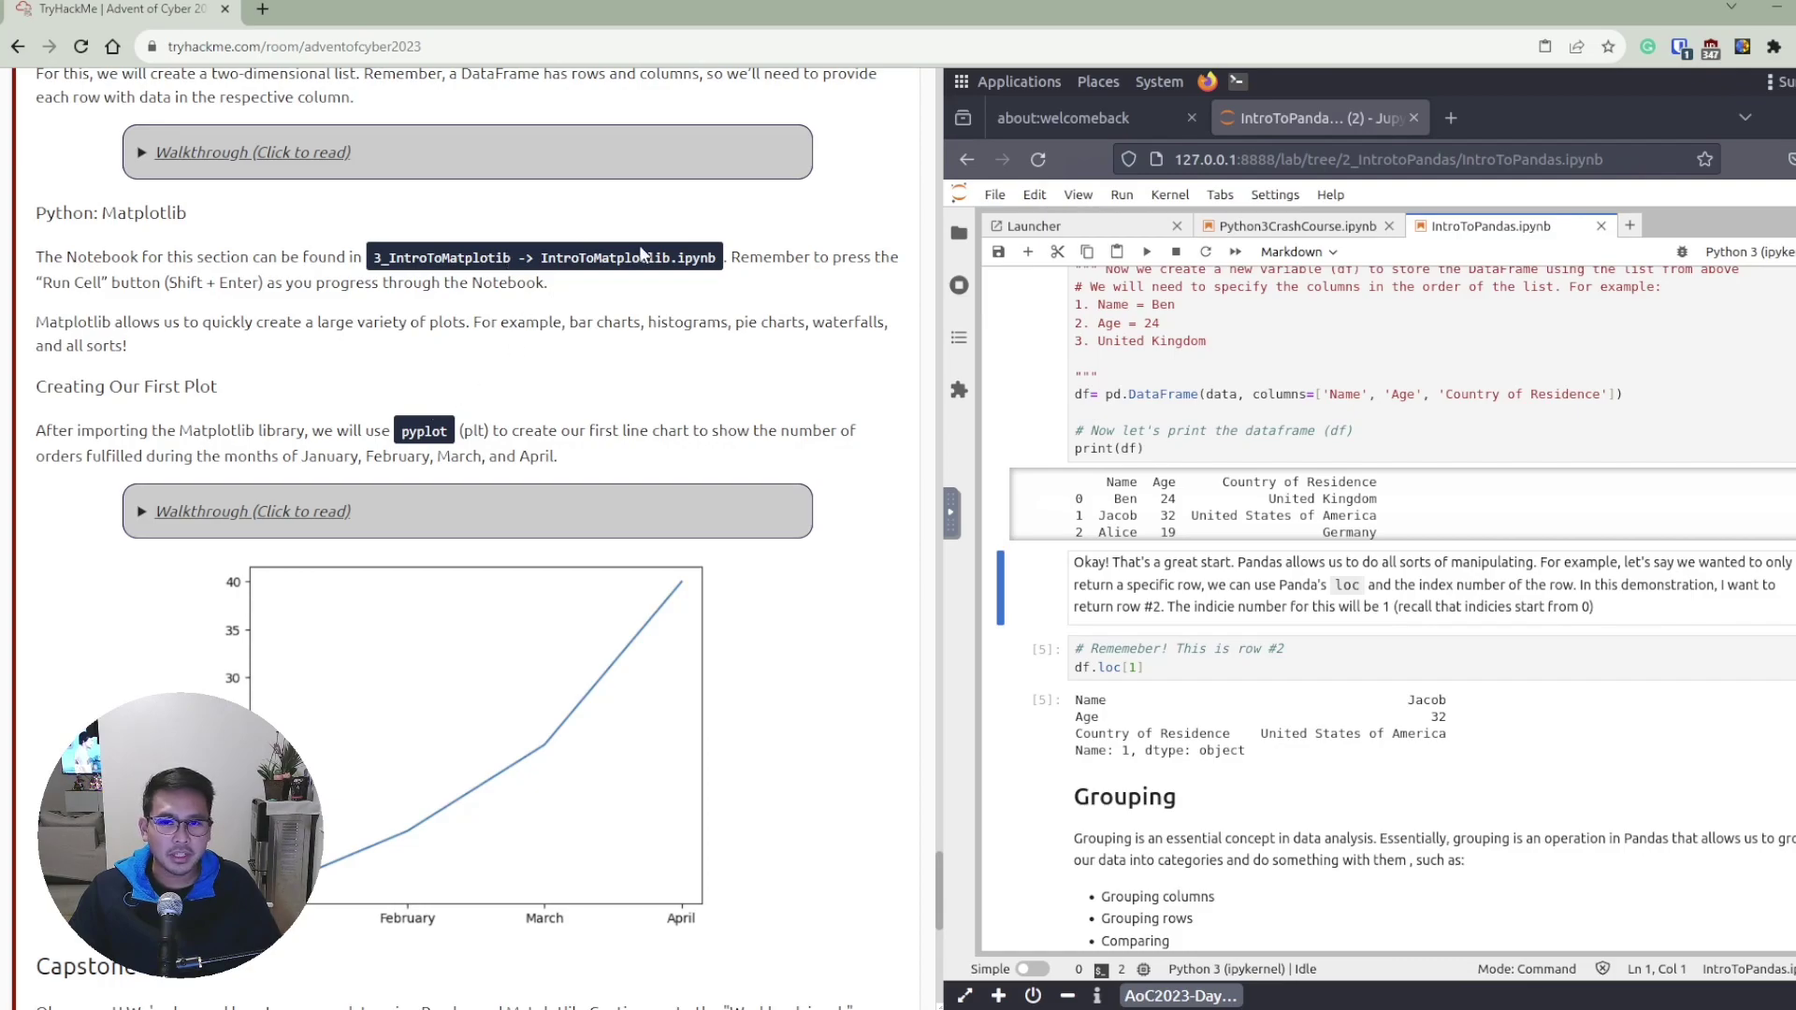
left_click(959, 233)
left_click(997, 298)
double_click(1054, 402)
double_click(1052, 377)
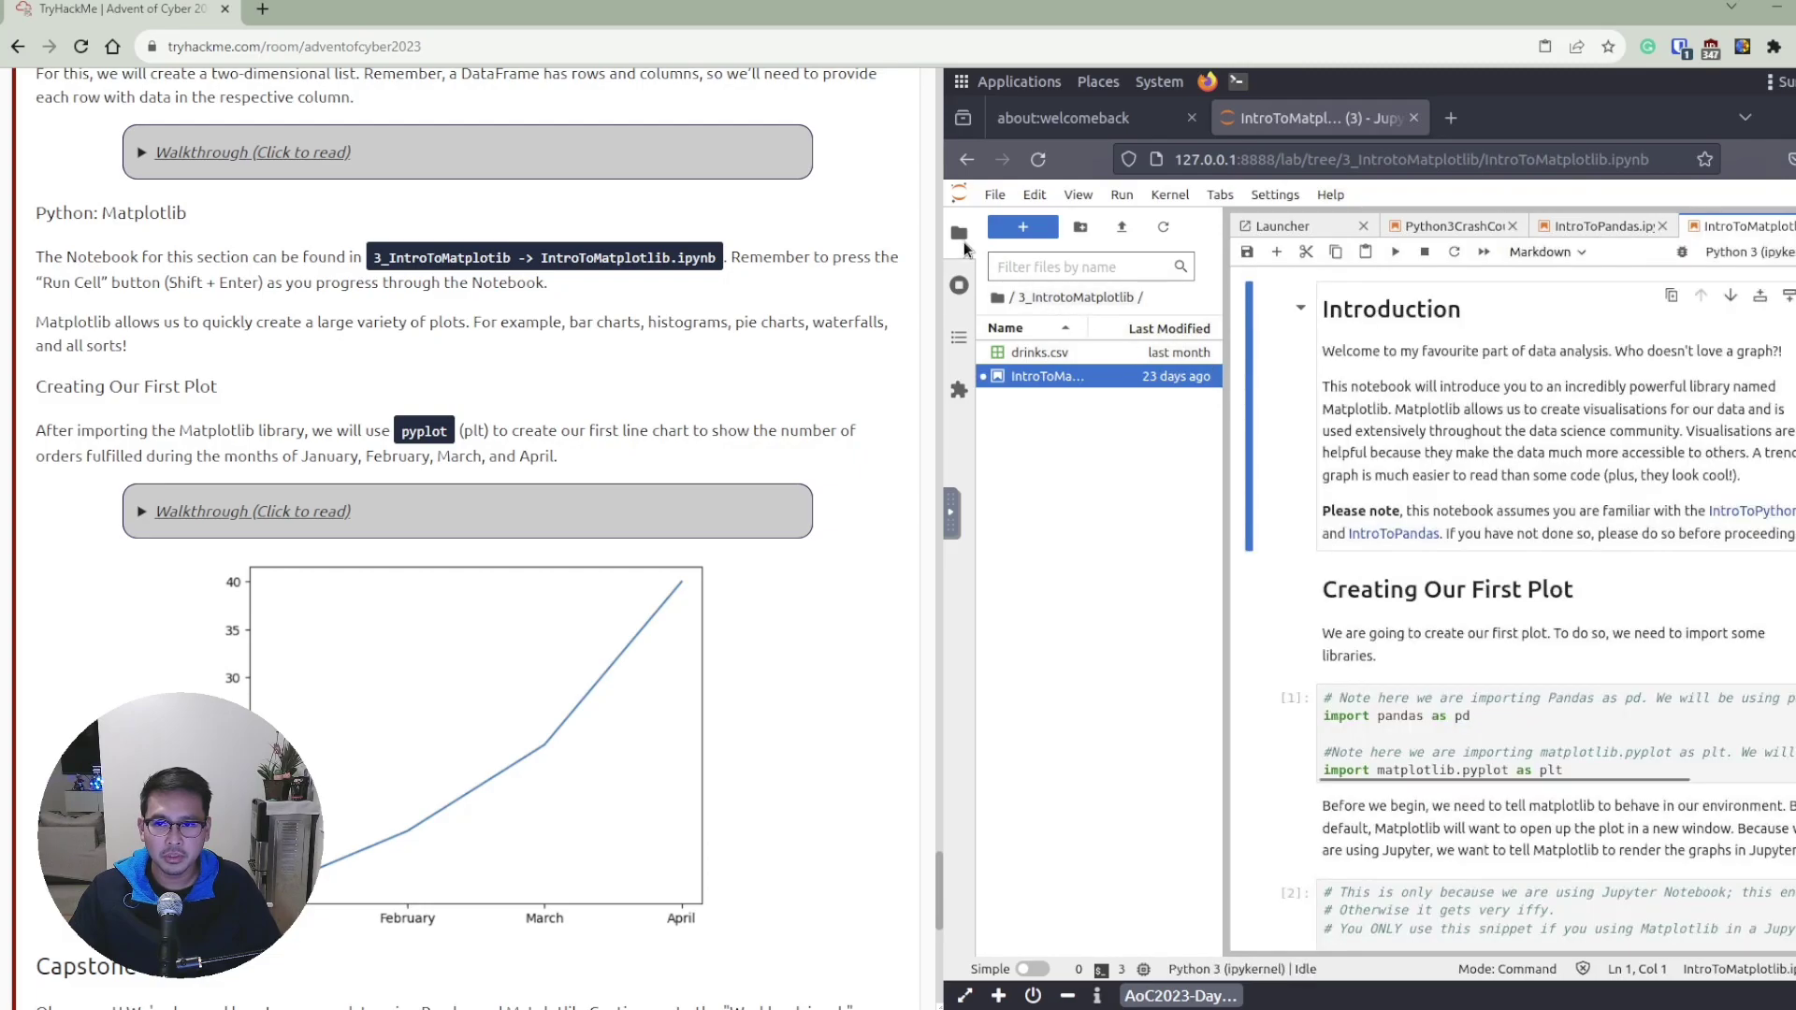
left_click(958, 235)
Examine the Matplotlib notebook's Introduction and Creating Our First Plot sections, including the library imports, %matplotlib inline and plt.plot() cells.
scroll(1375, 630, "down", 1)
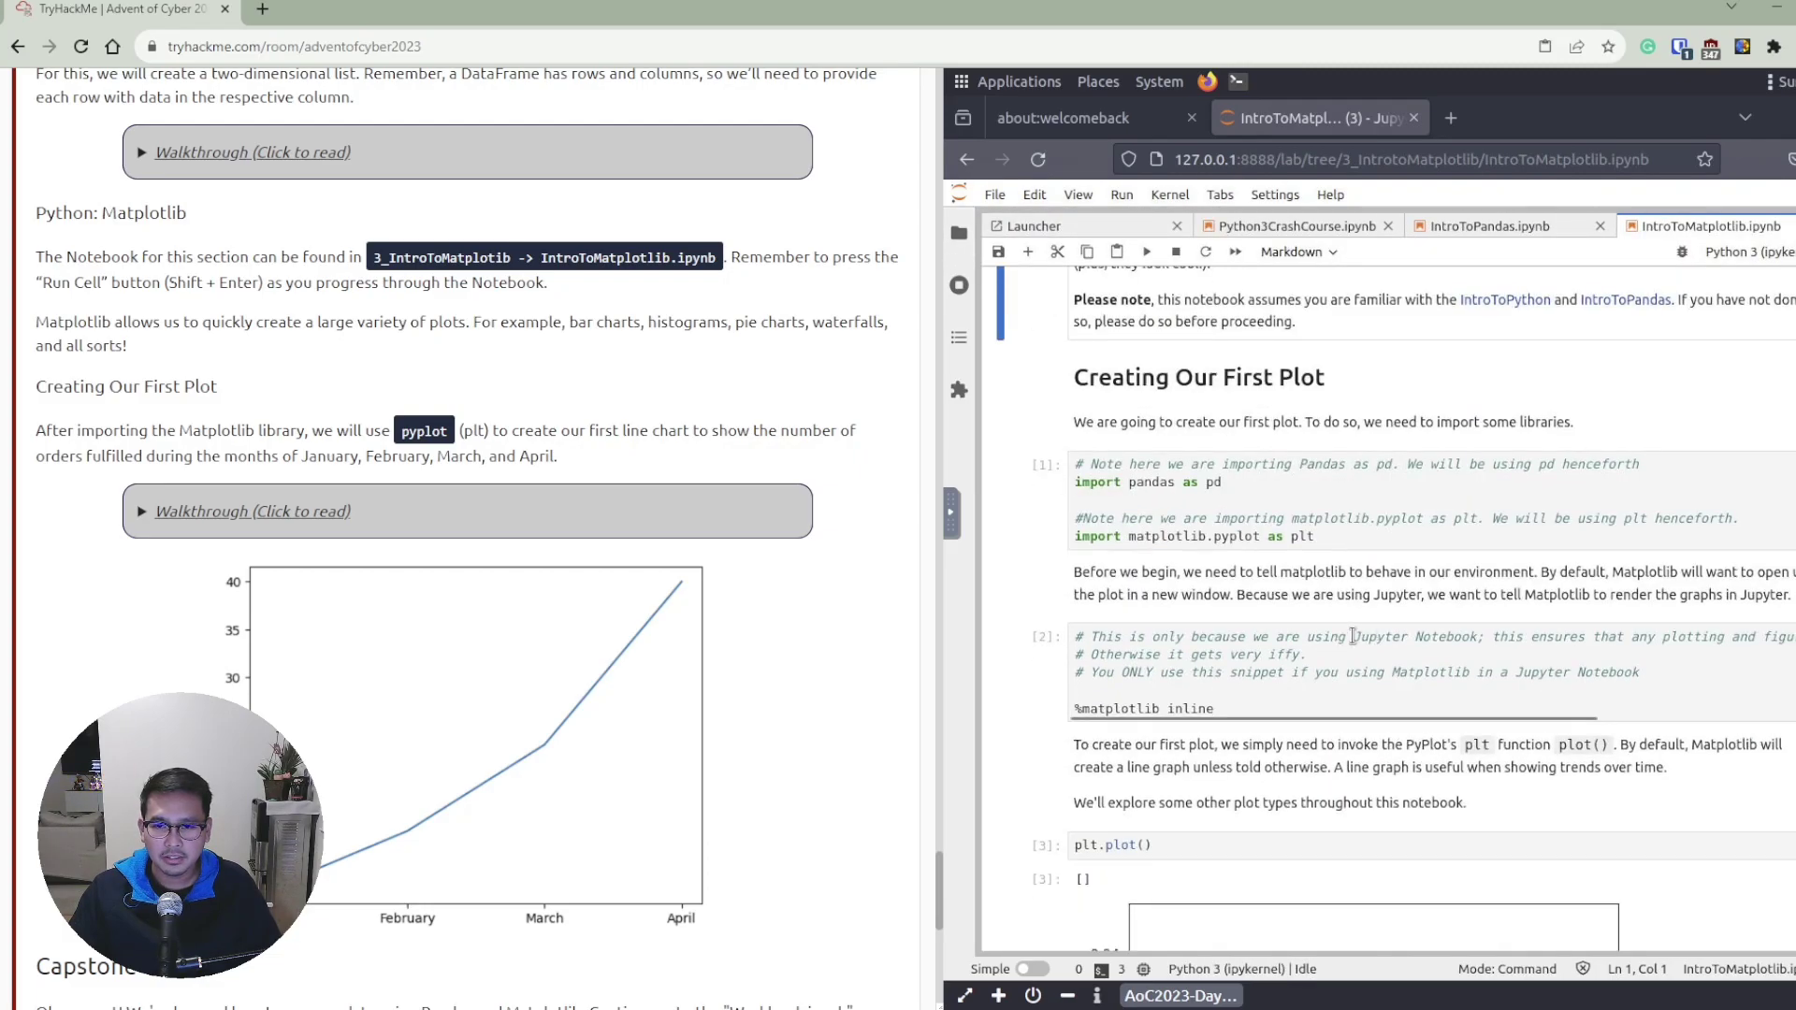
scroll(1364, 641, "down", 3)
scroll(1363, 640, "up", 2)
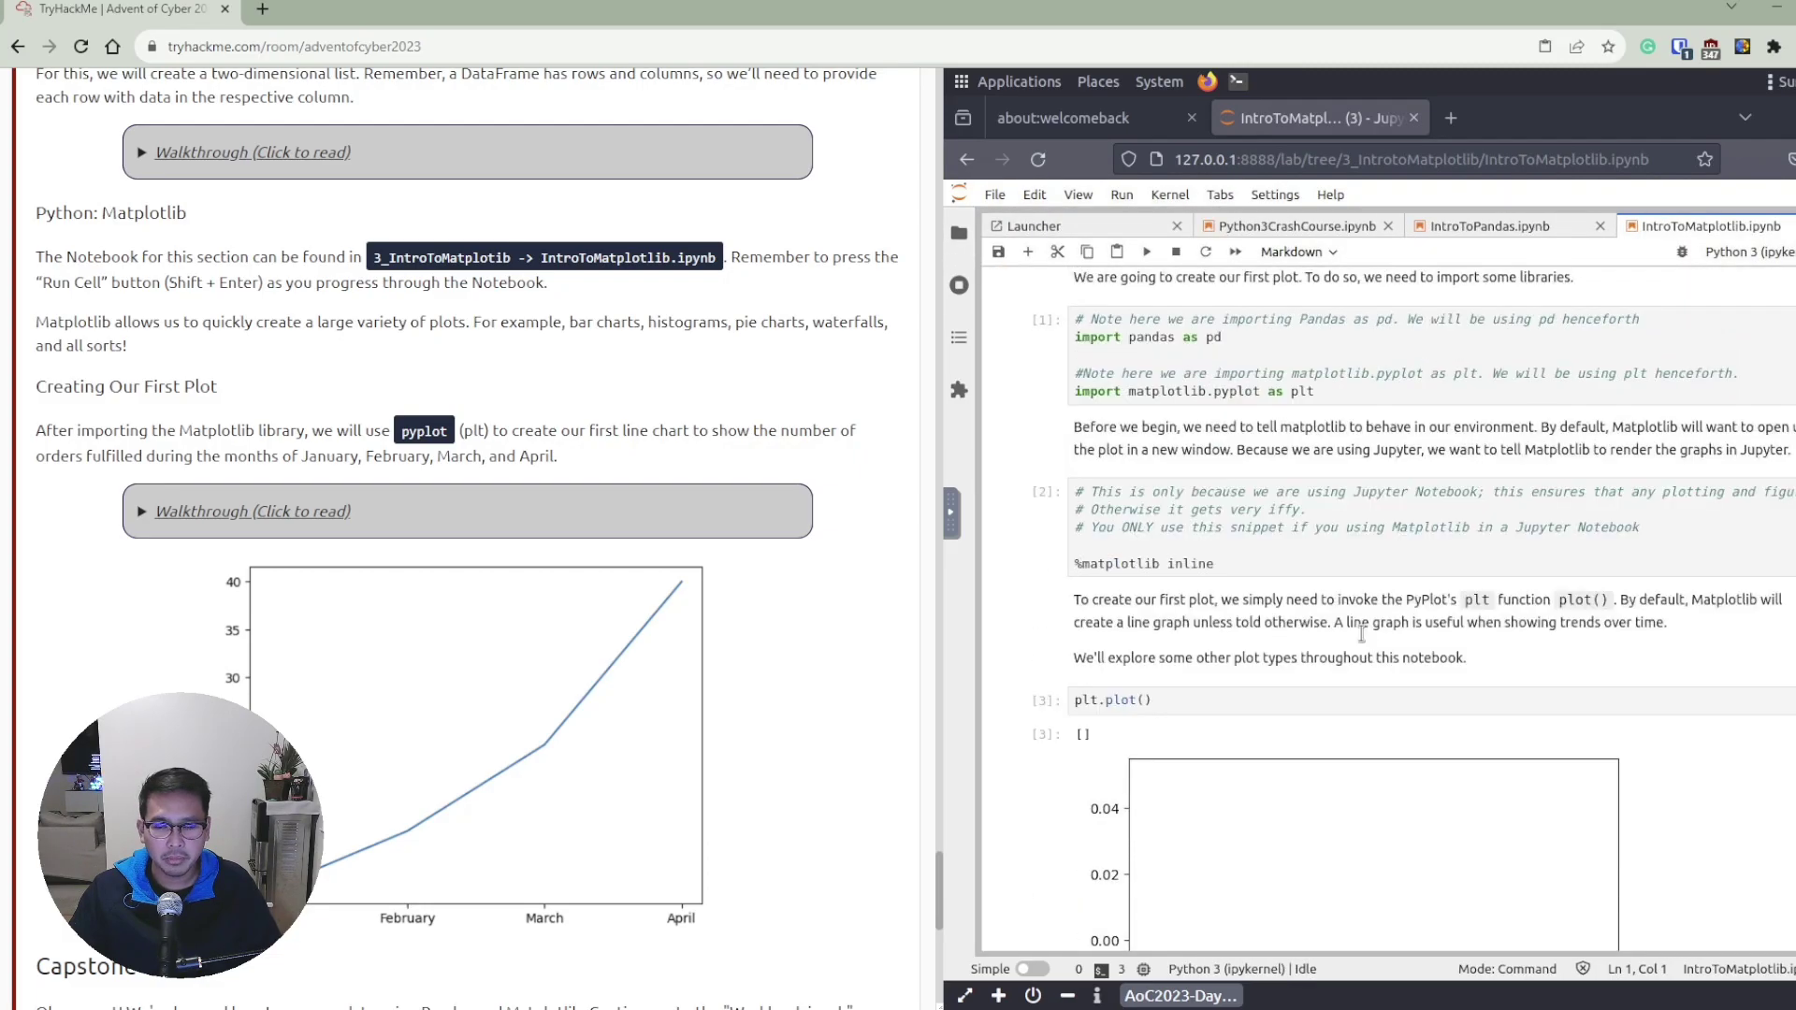
scroll(1106, 388, "up", 1)
scroll(1294, 550, "down", 2)
scroll(1295, 550, "up", 3)
scroll(1295, 550, "up", 1)
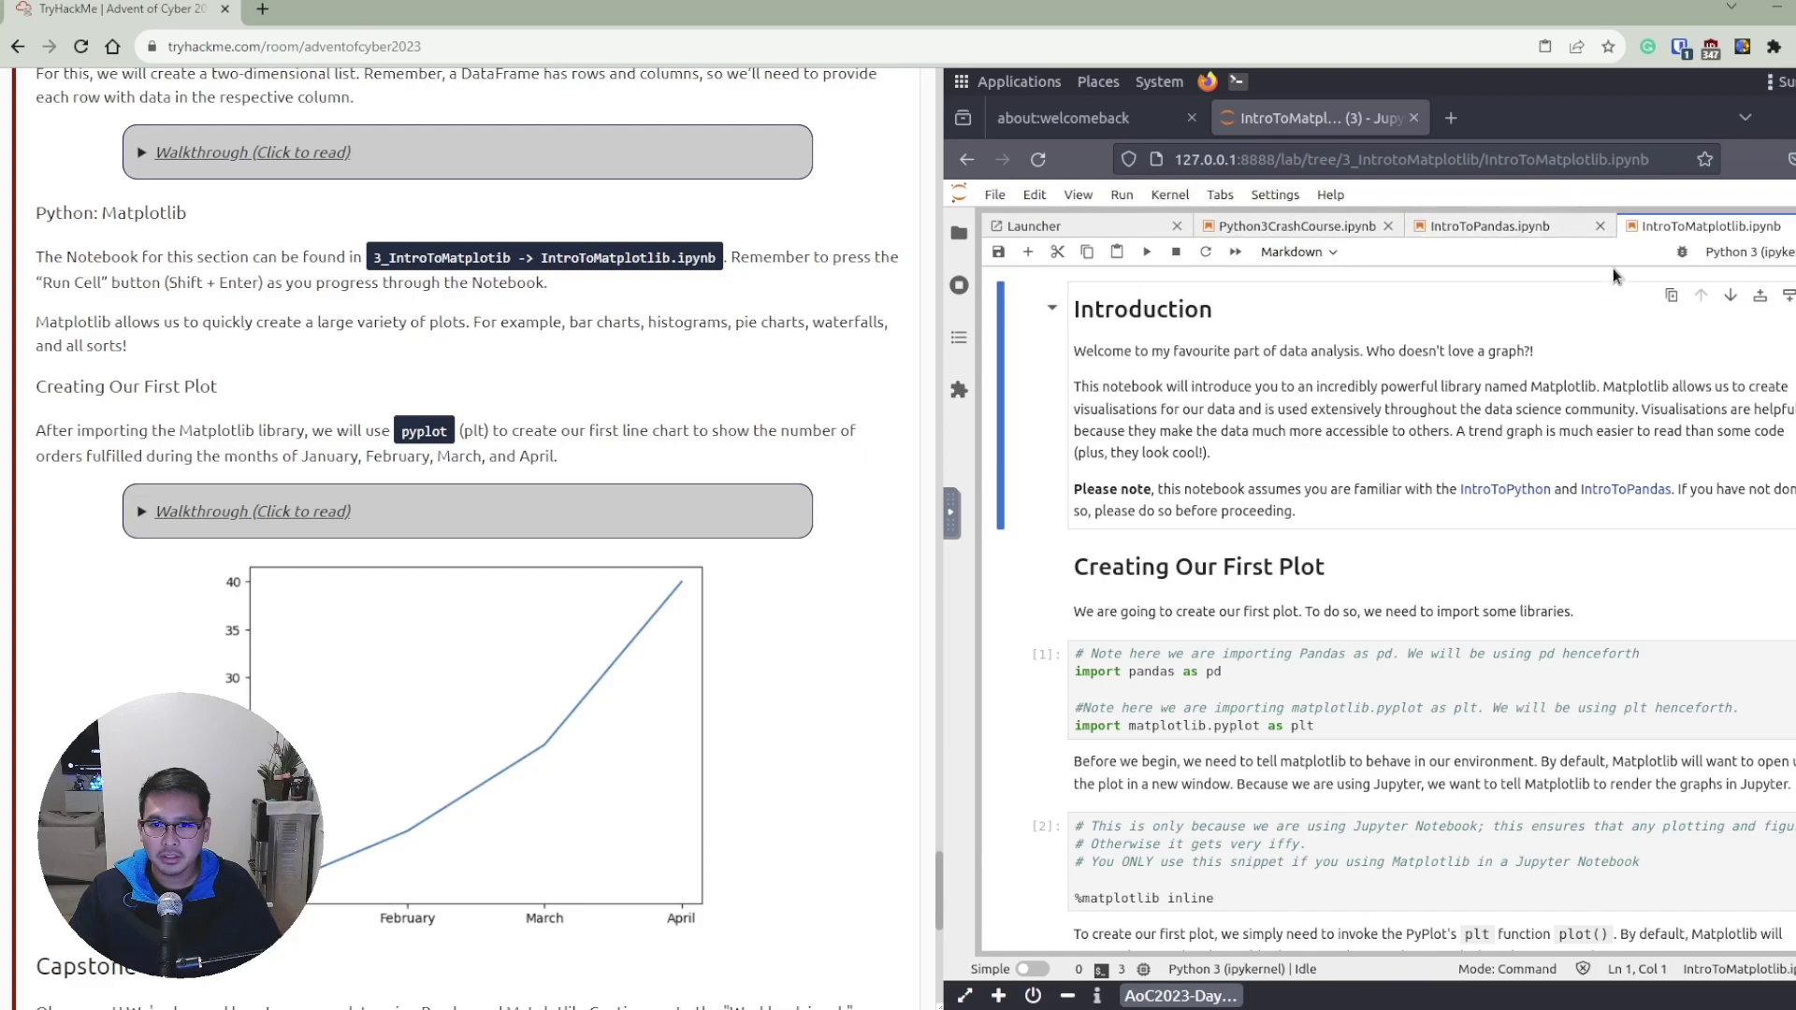
scroll(1333, 575, "down", 1)
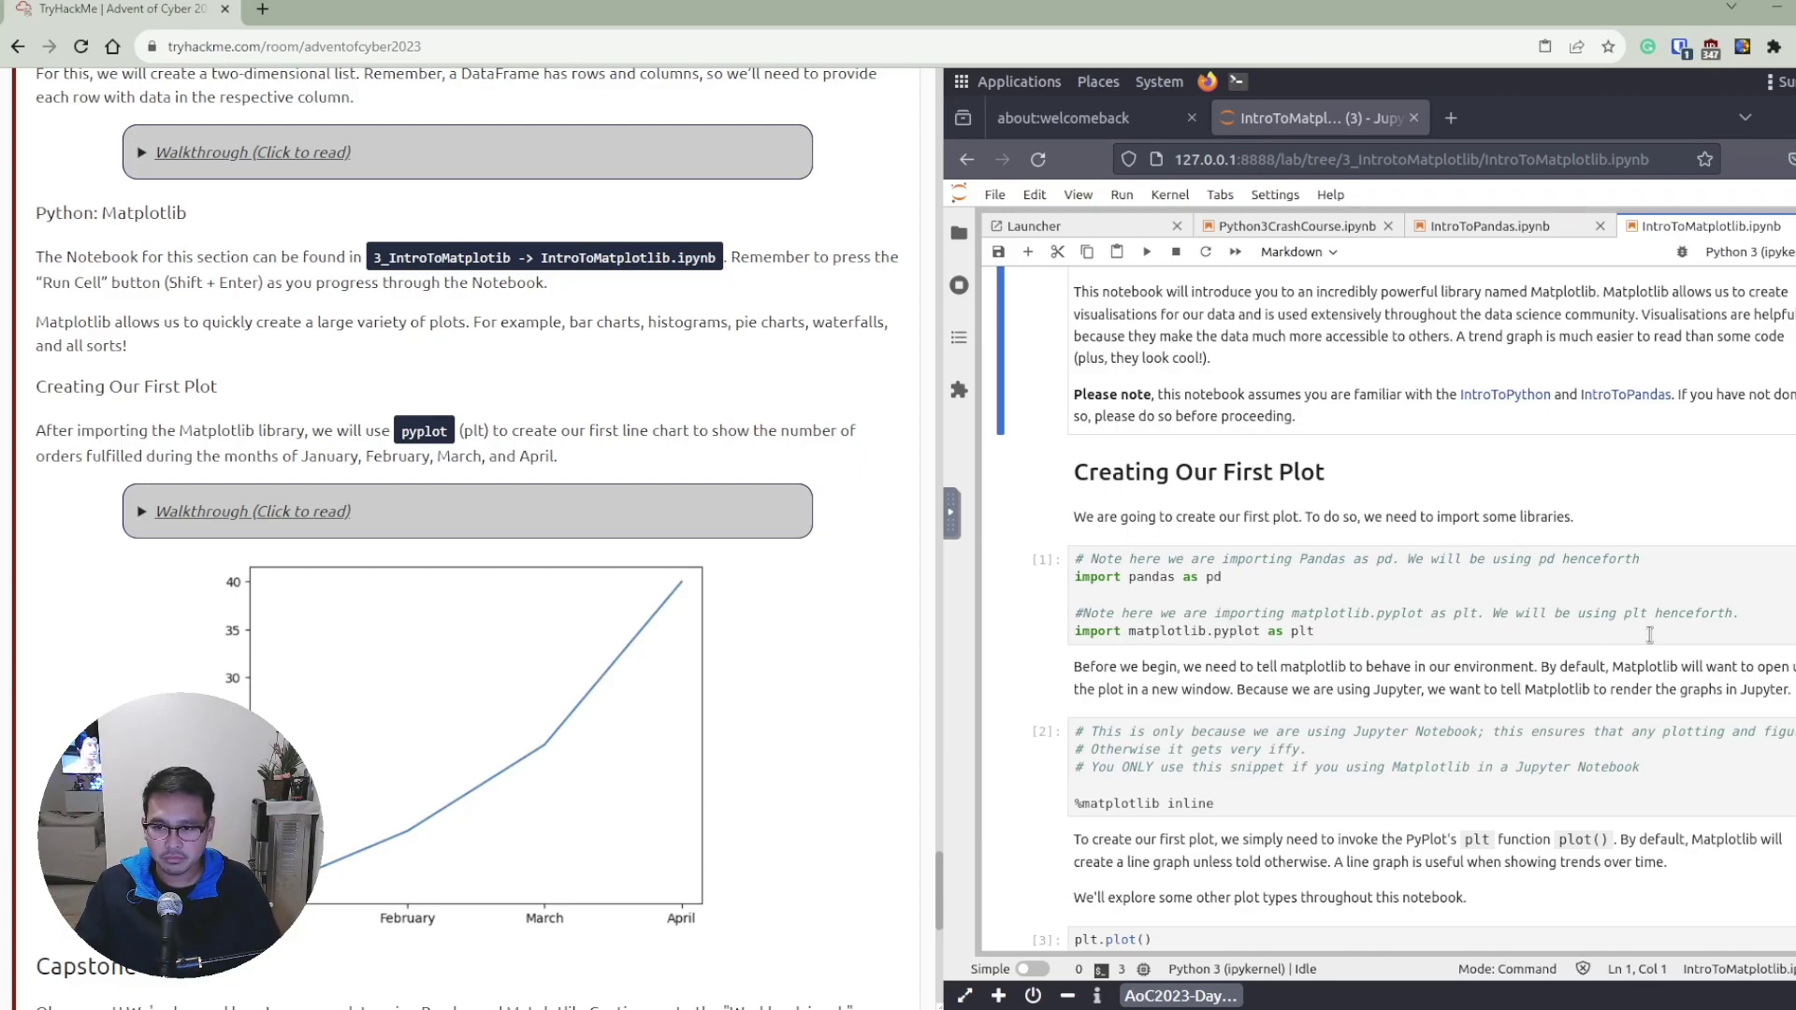
scroll(1653, 638, "down", 2)
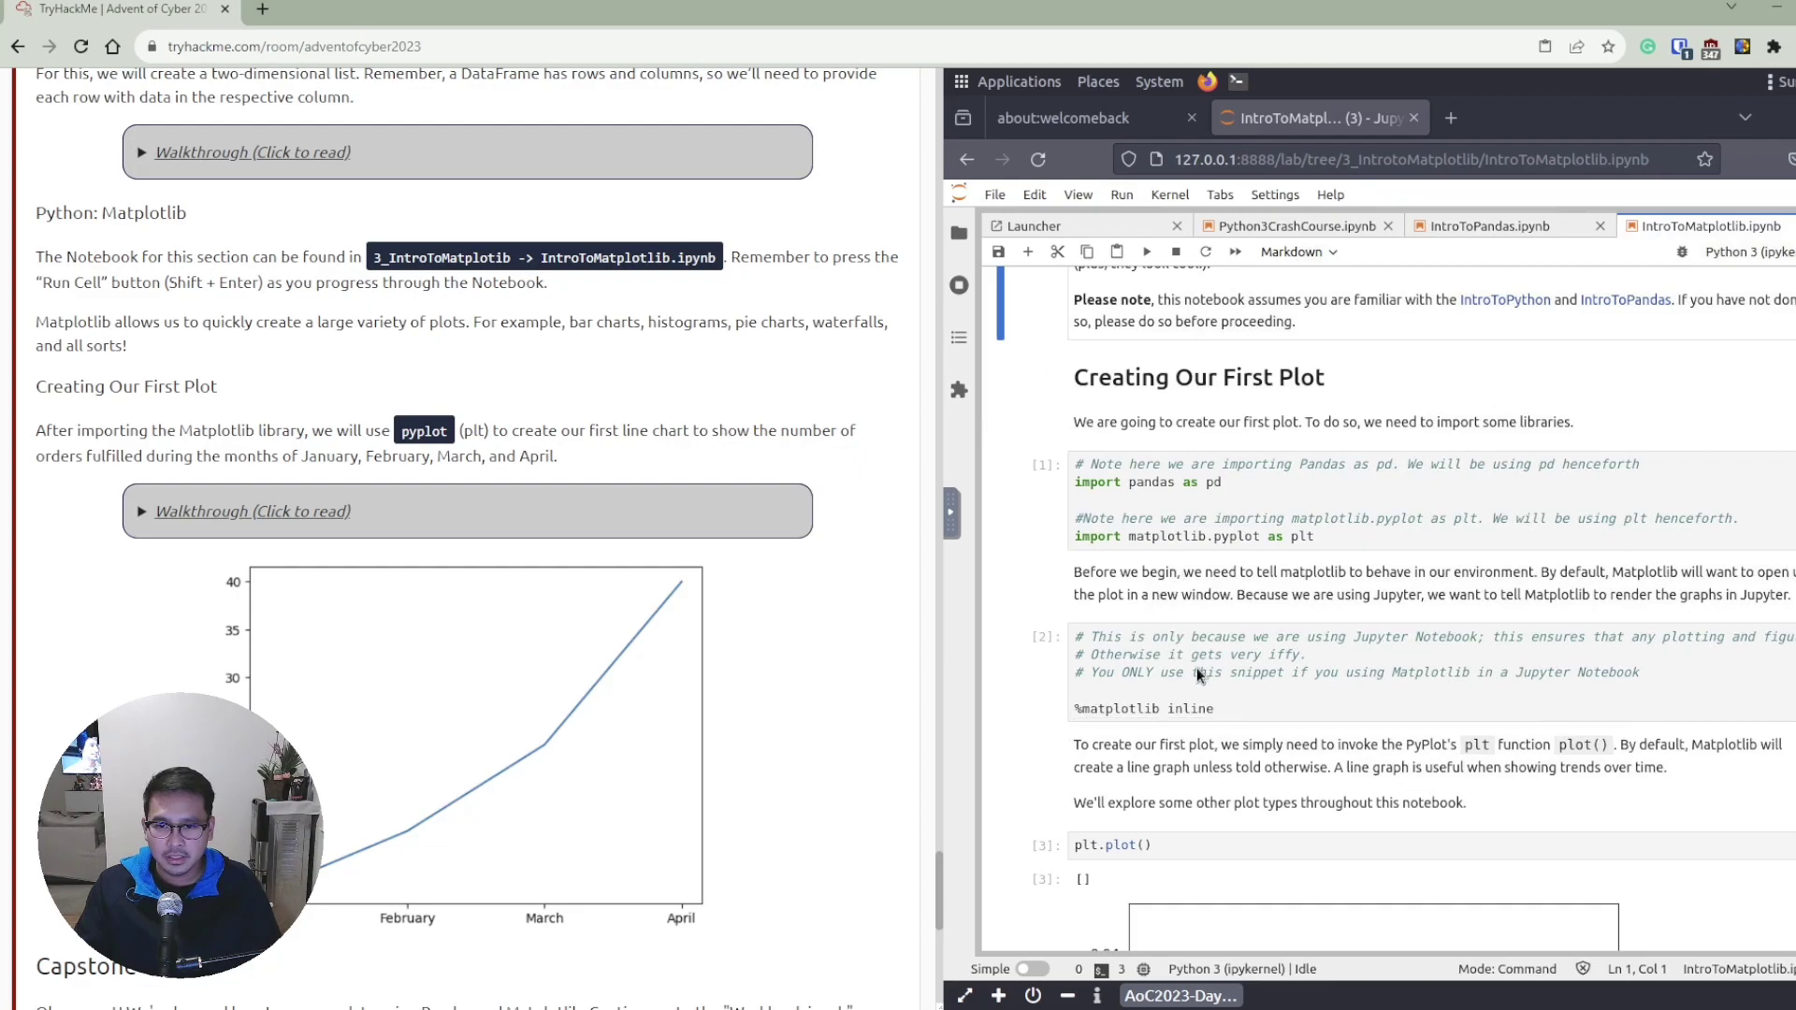
Run the Matplotlib notebook's cells from the library imports through the January to April line plot.
left_click(1017, 503)
key("shift+Return")
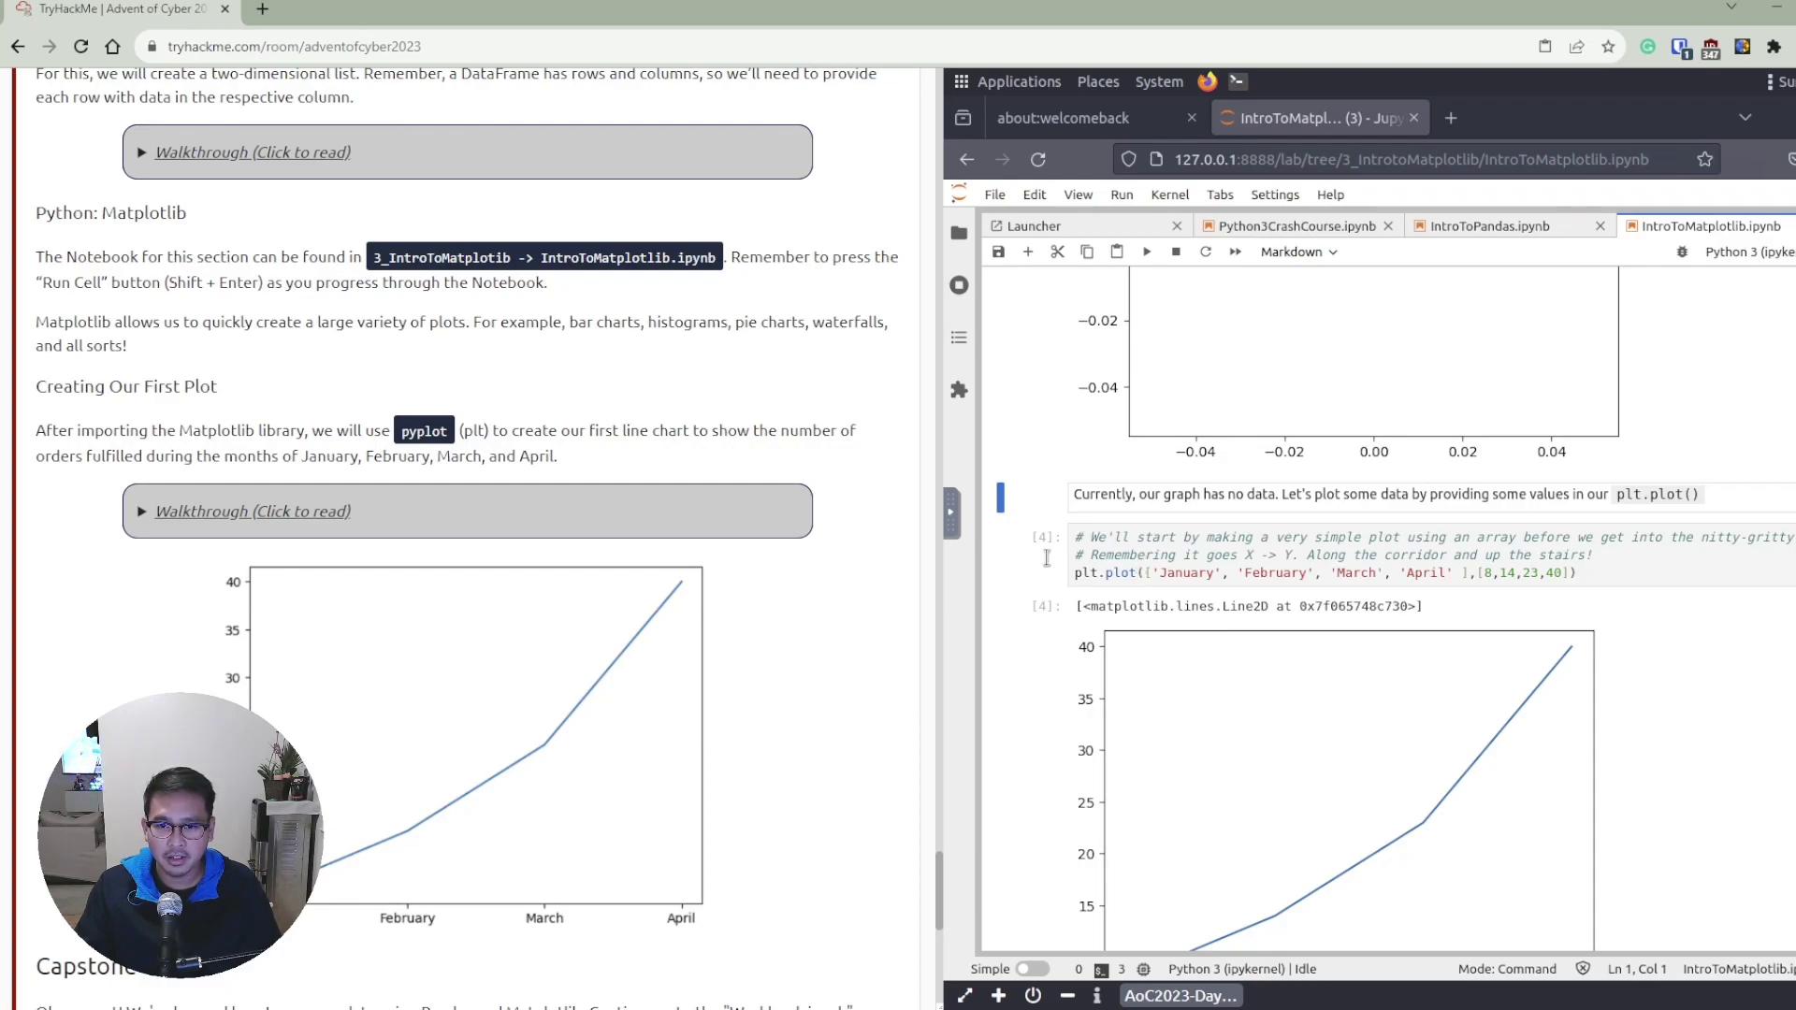
scroll(1181, 580, "down", 2)
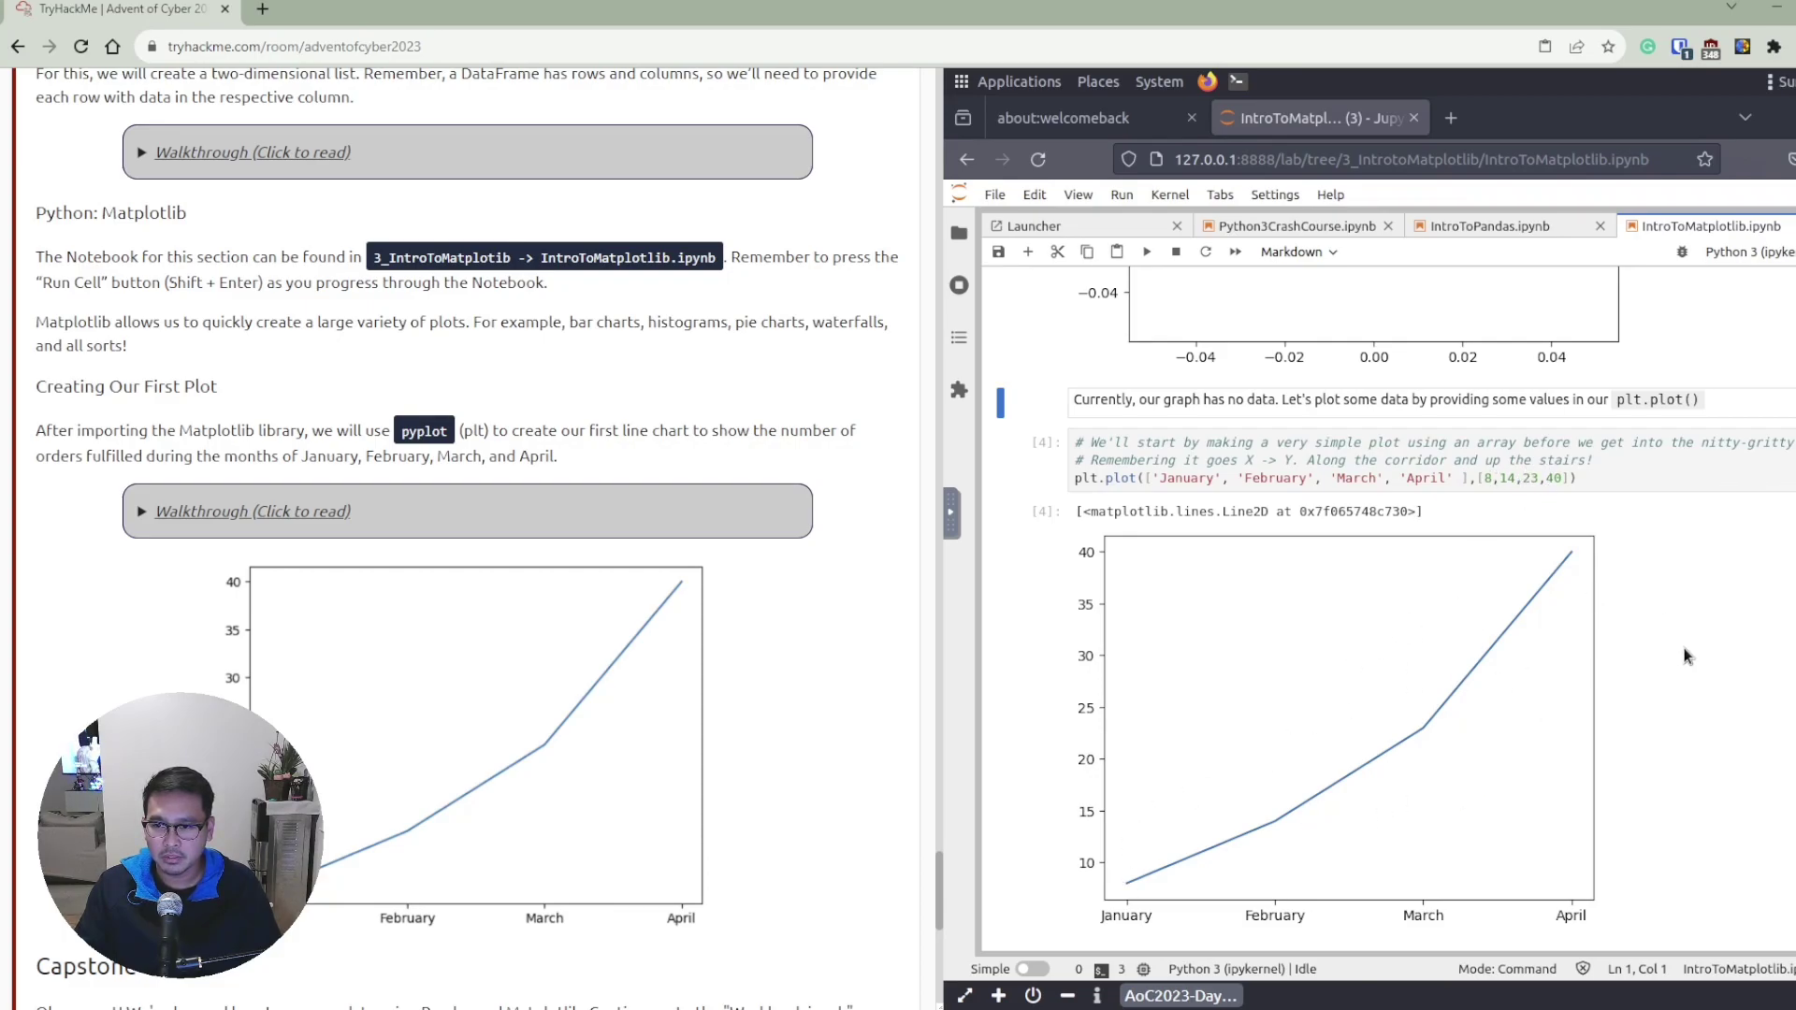
Read the task's Capstone instructions, and open Workbook.ipynb from the 4_Capstone folder with the file browser hidden.
scroll(1694, 643, "down", 2)
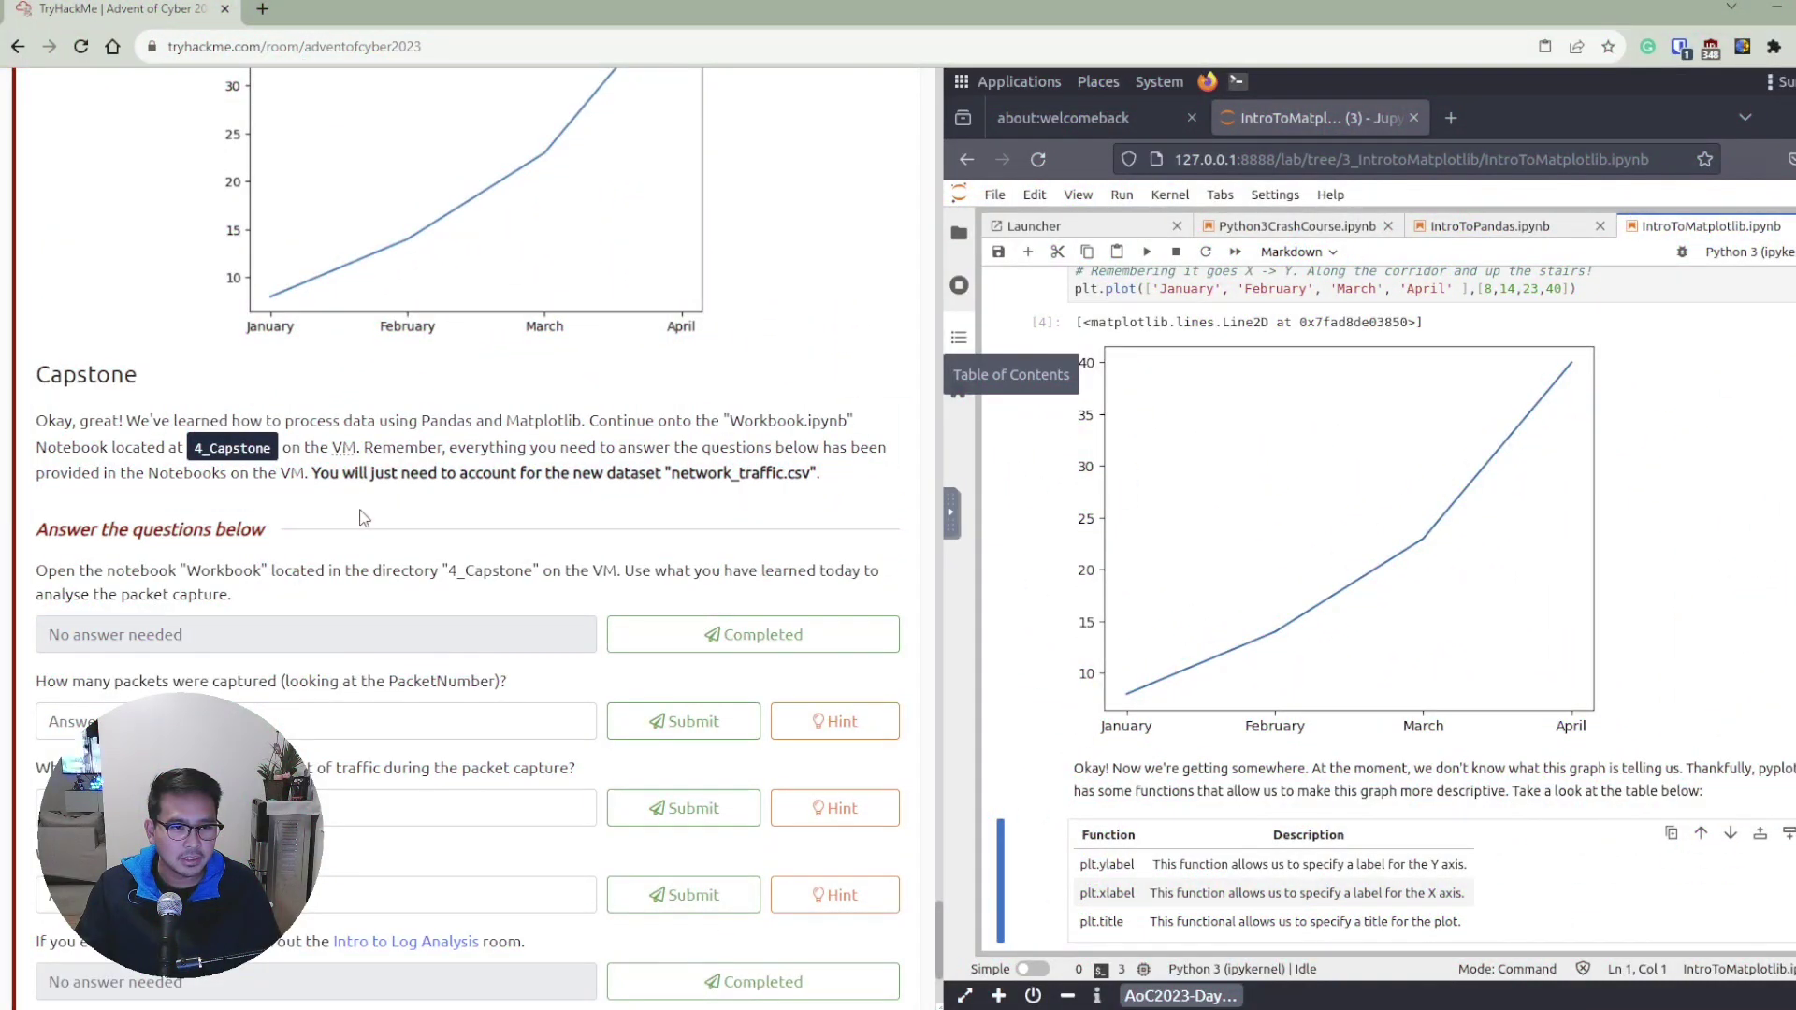
scroll(364, 517, "down", 1)
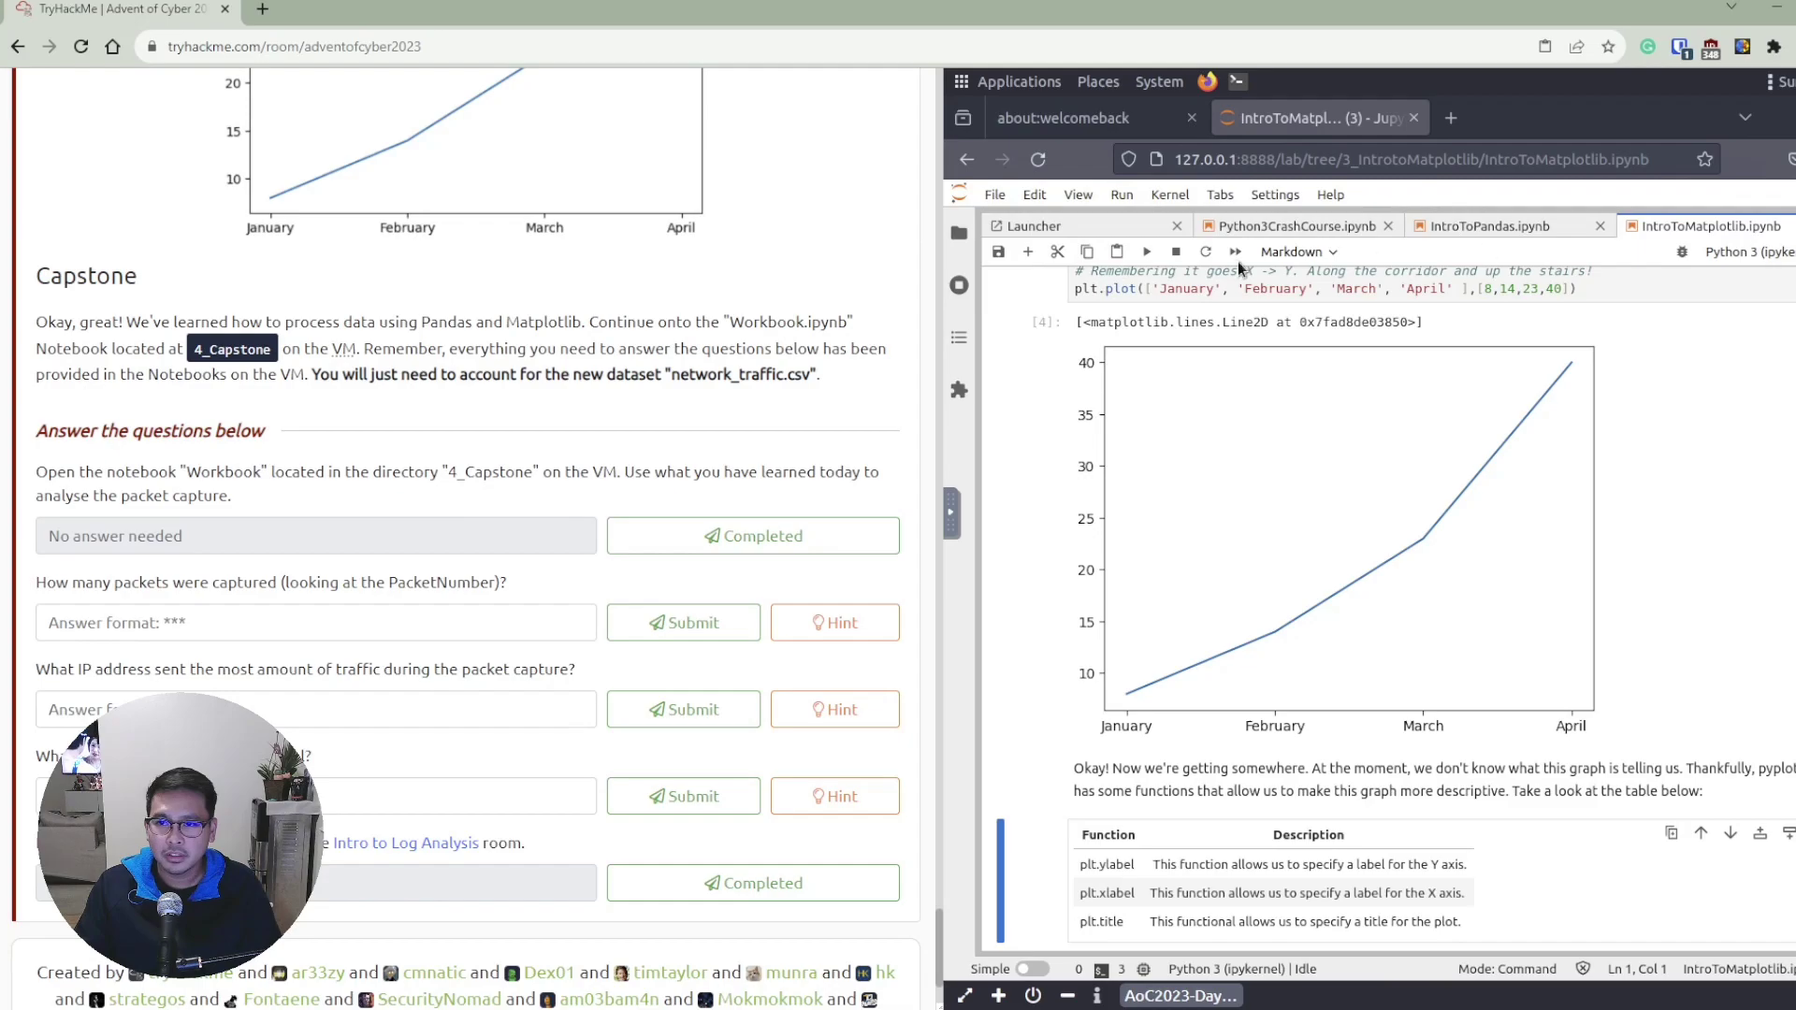
left_click(1089, 226)
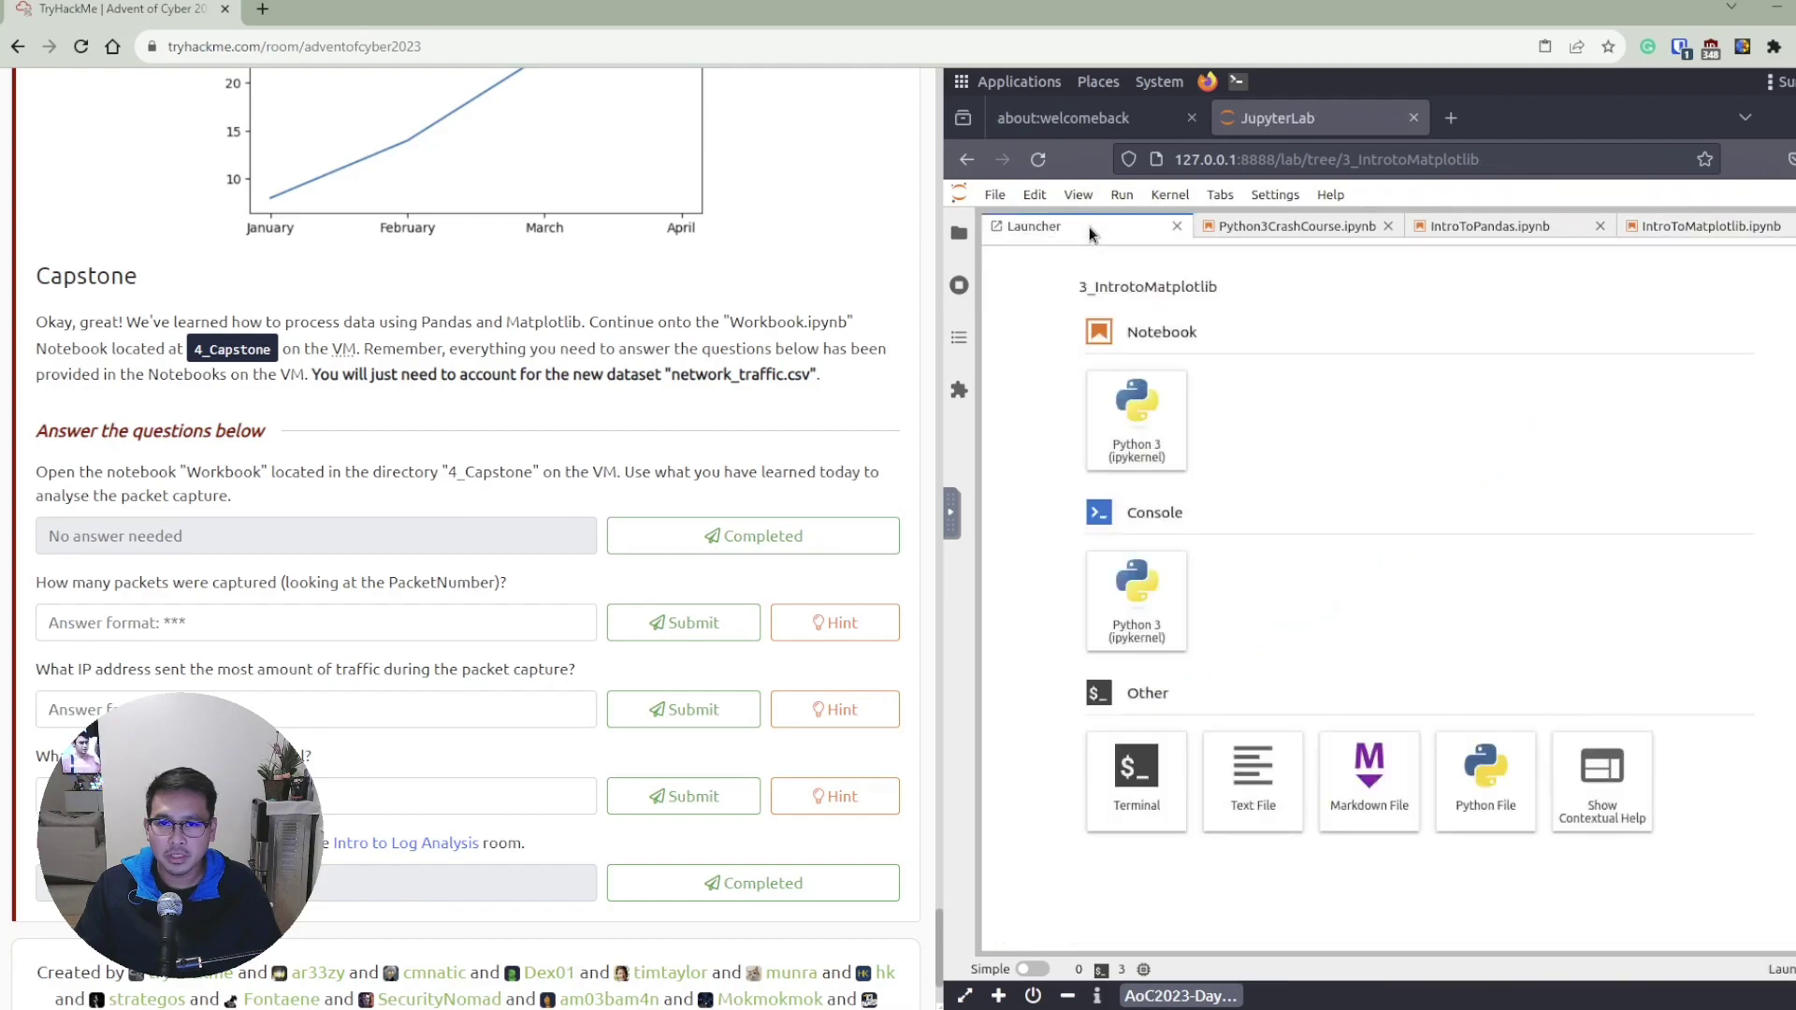
left_click(959, 233)
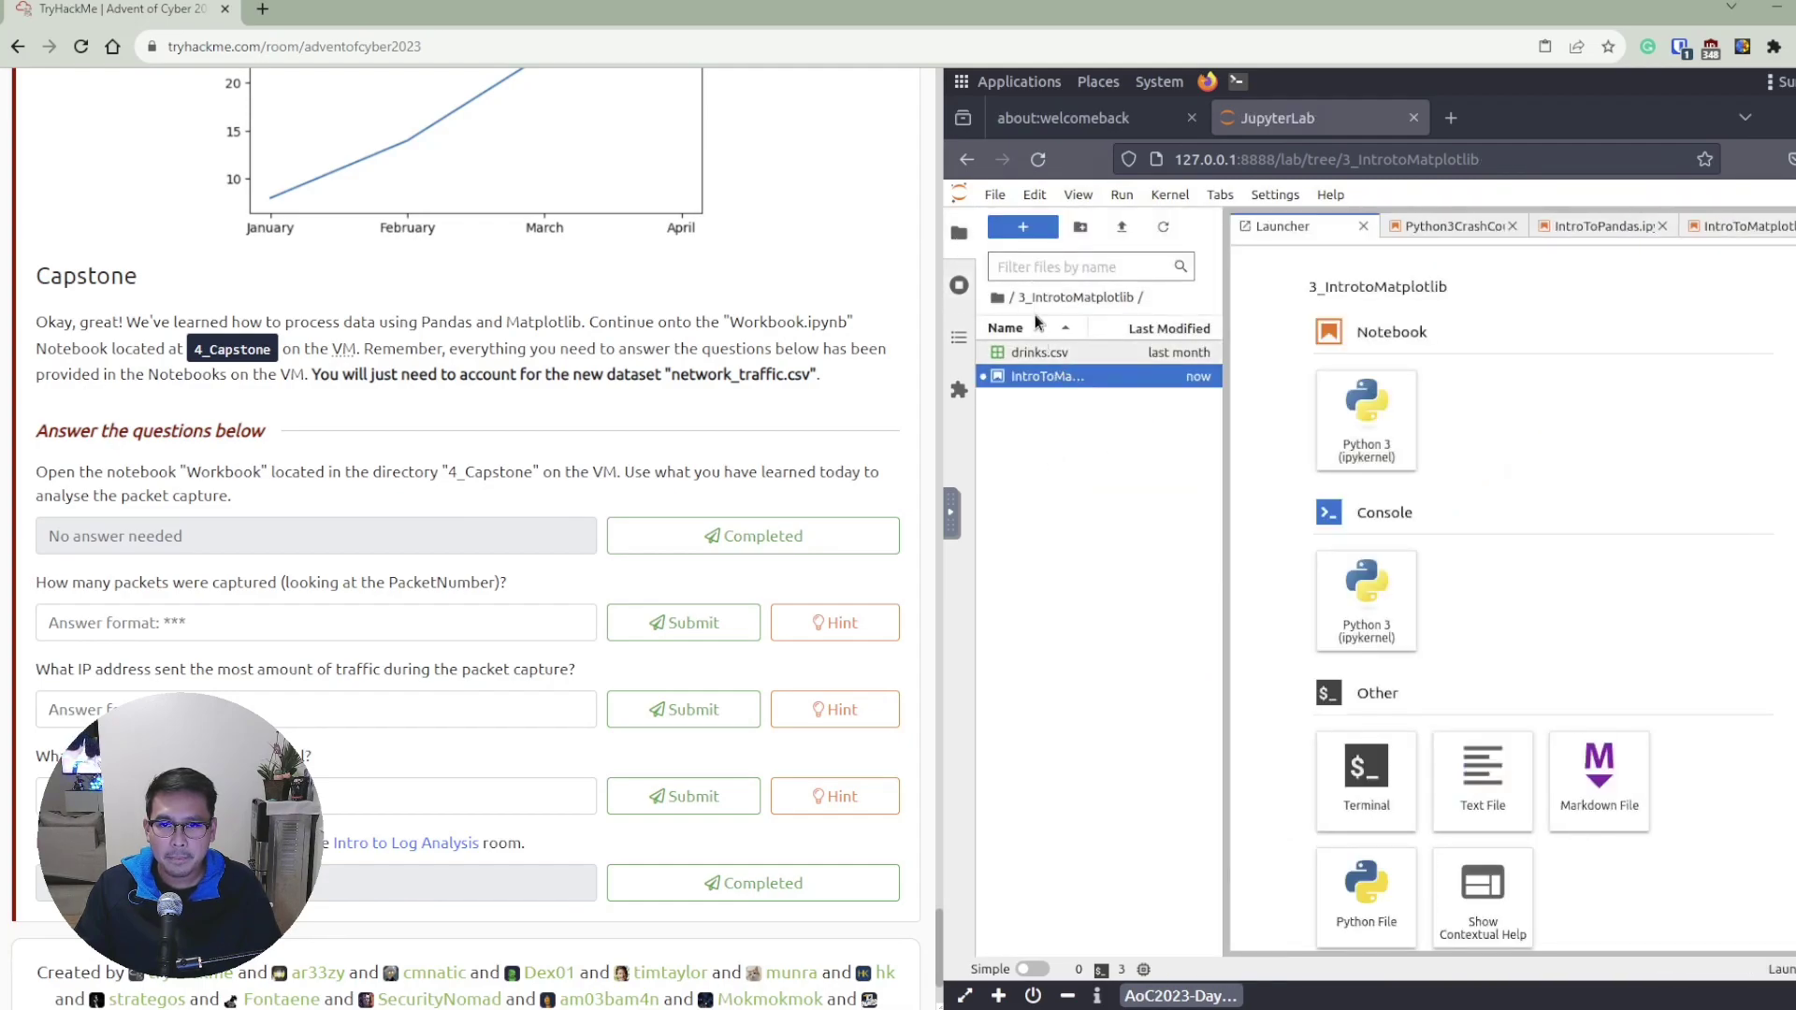
left_click(998, 298)
double_click(1047, 424)
double_click(1052, 378)
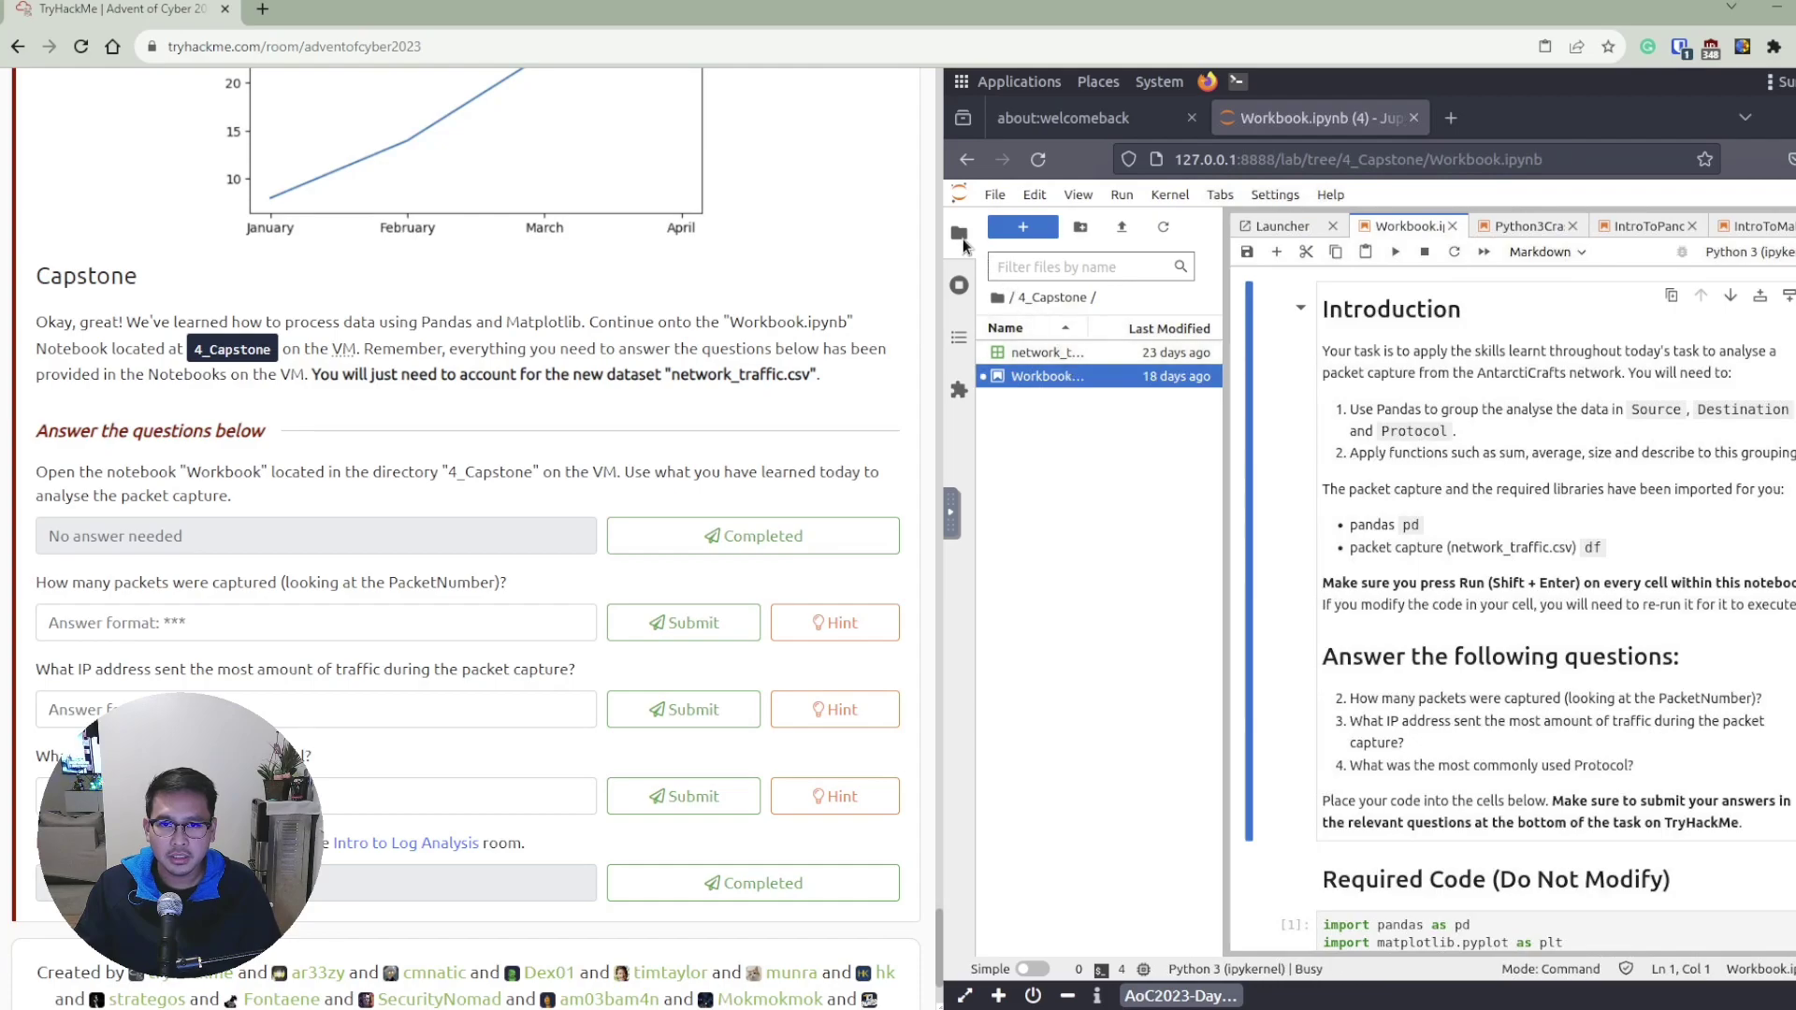
left_click(959, 232)
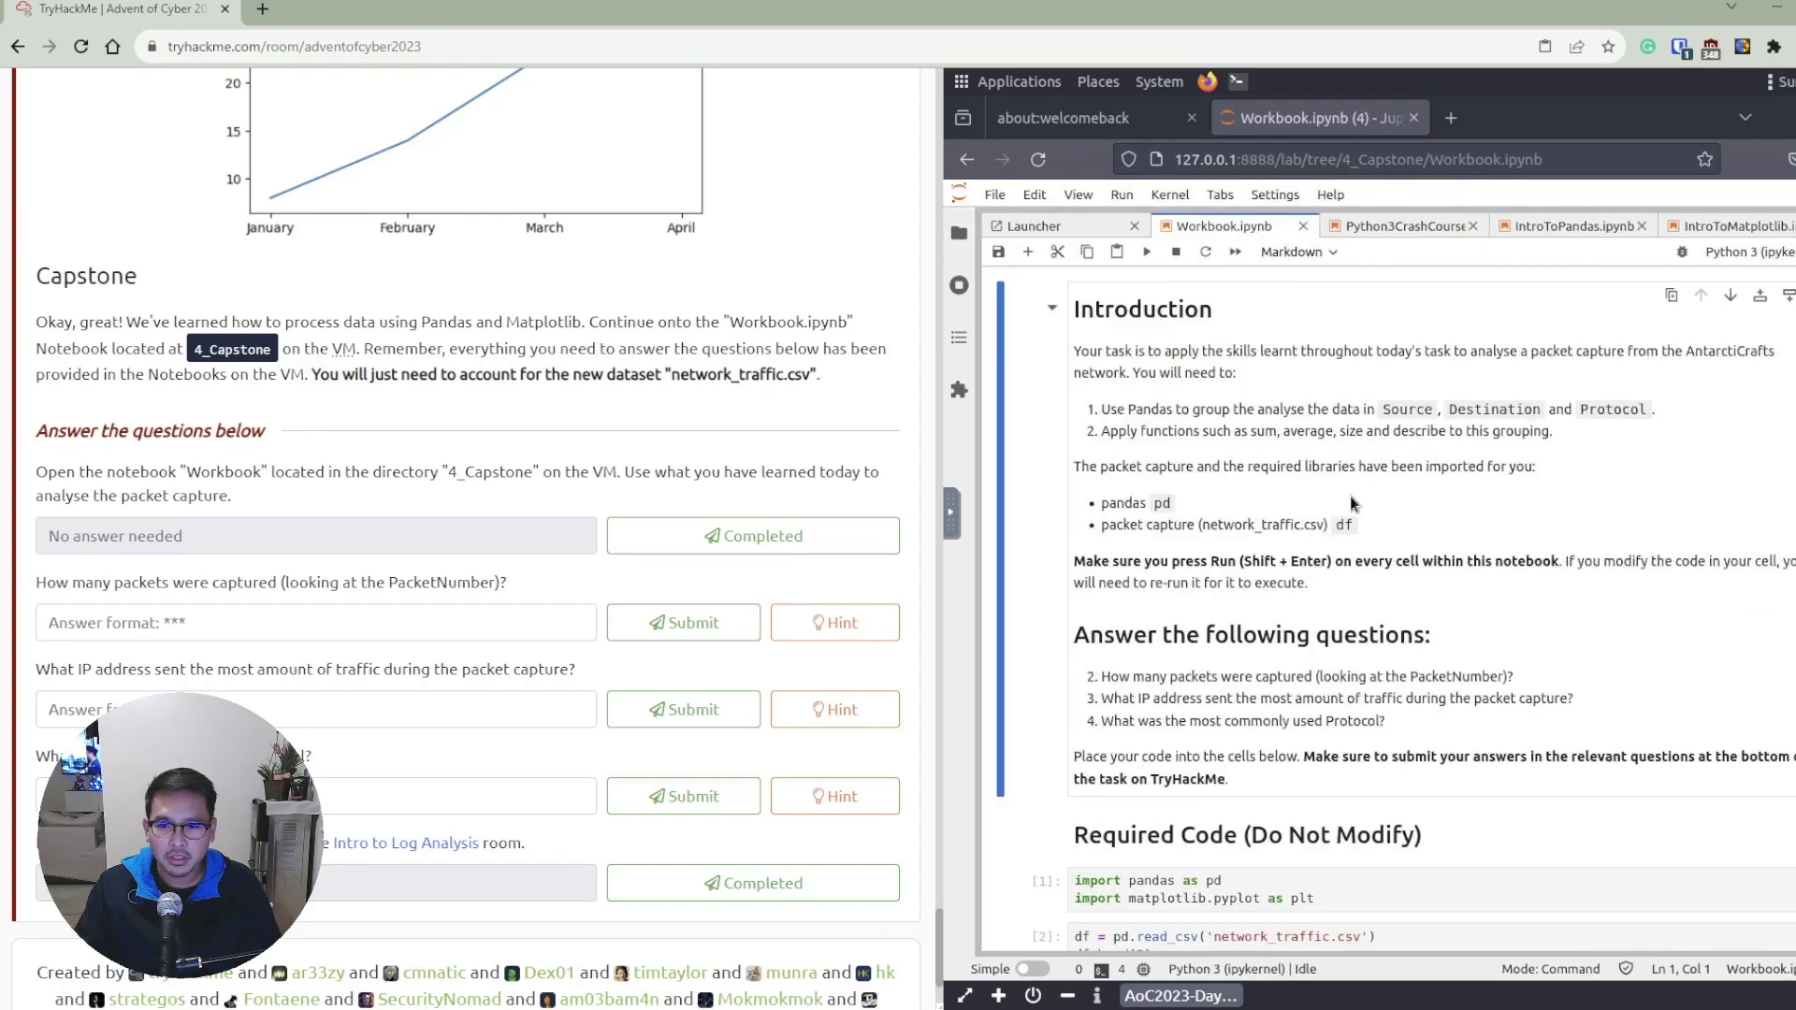
Run the workbook's cells from the Introduction through the pandas and matplotlib.pyplot imports.
scroll(1350, 496, "down", 2)
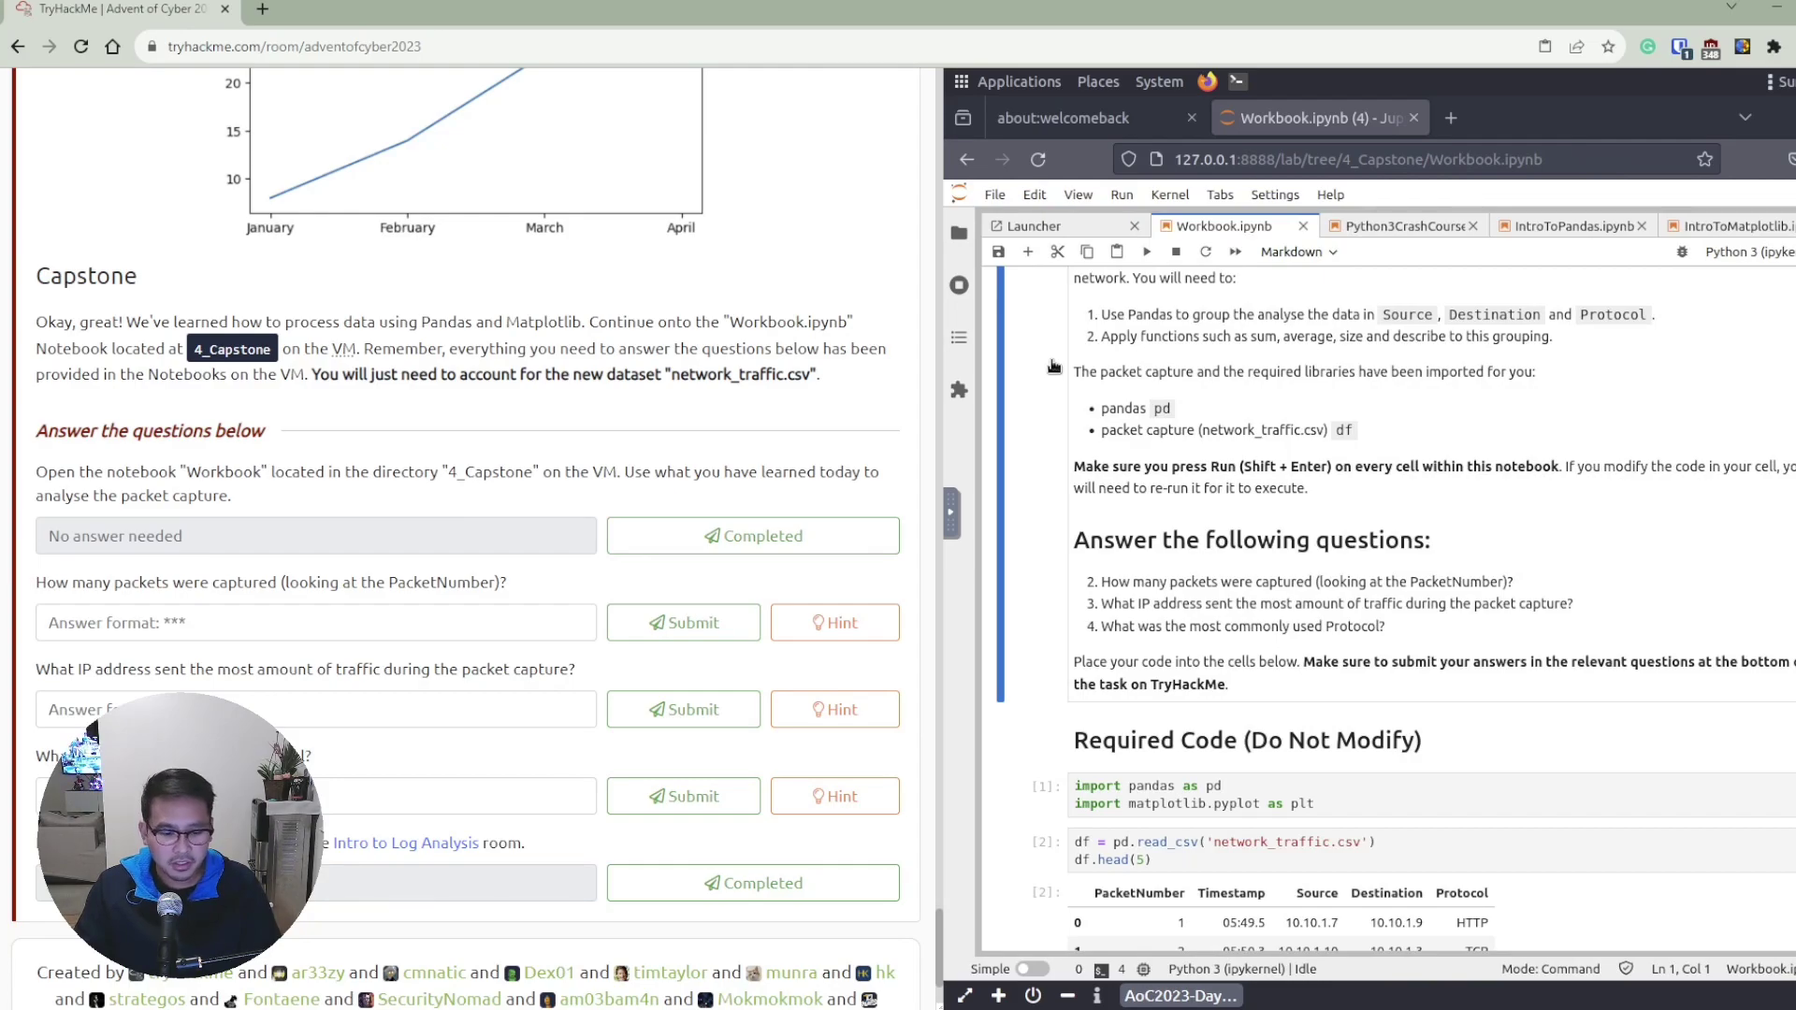
left_click(1149, 253)
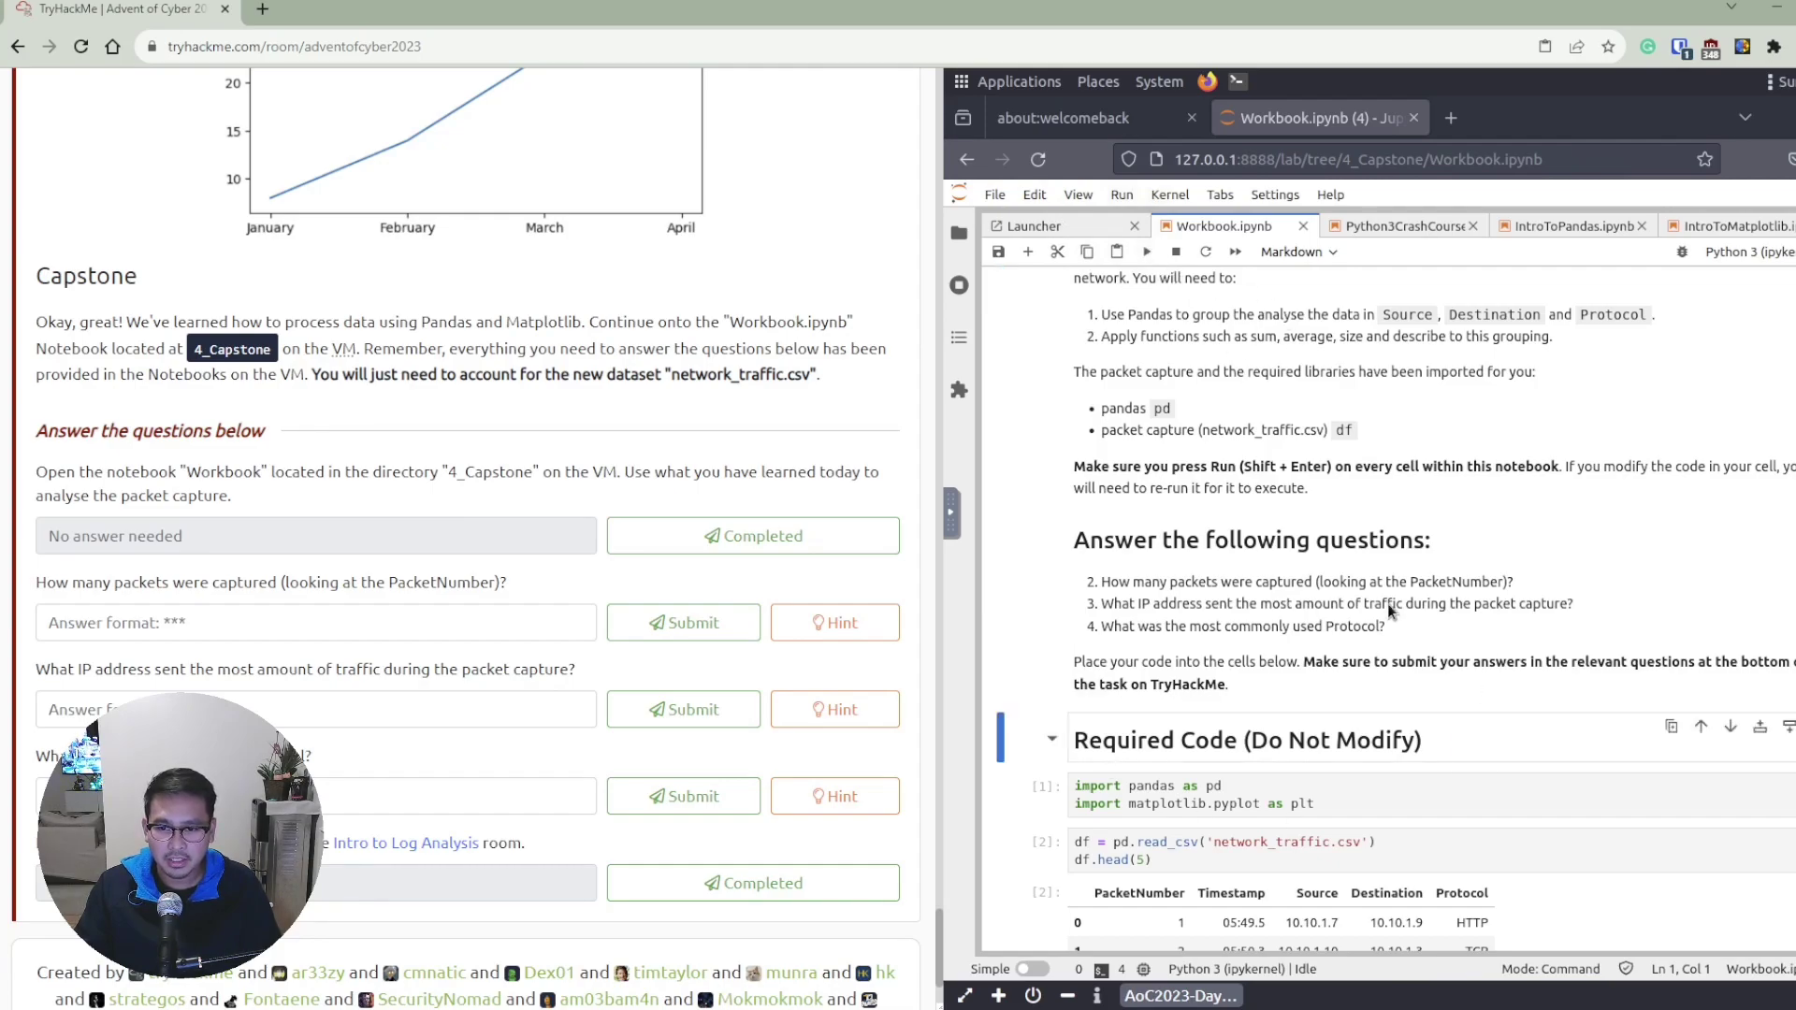
left_click(1147, 253)
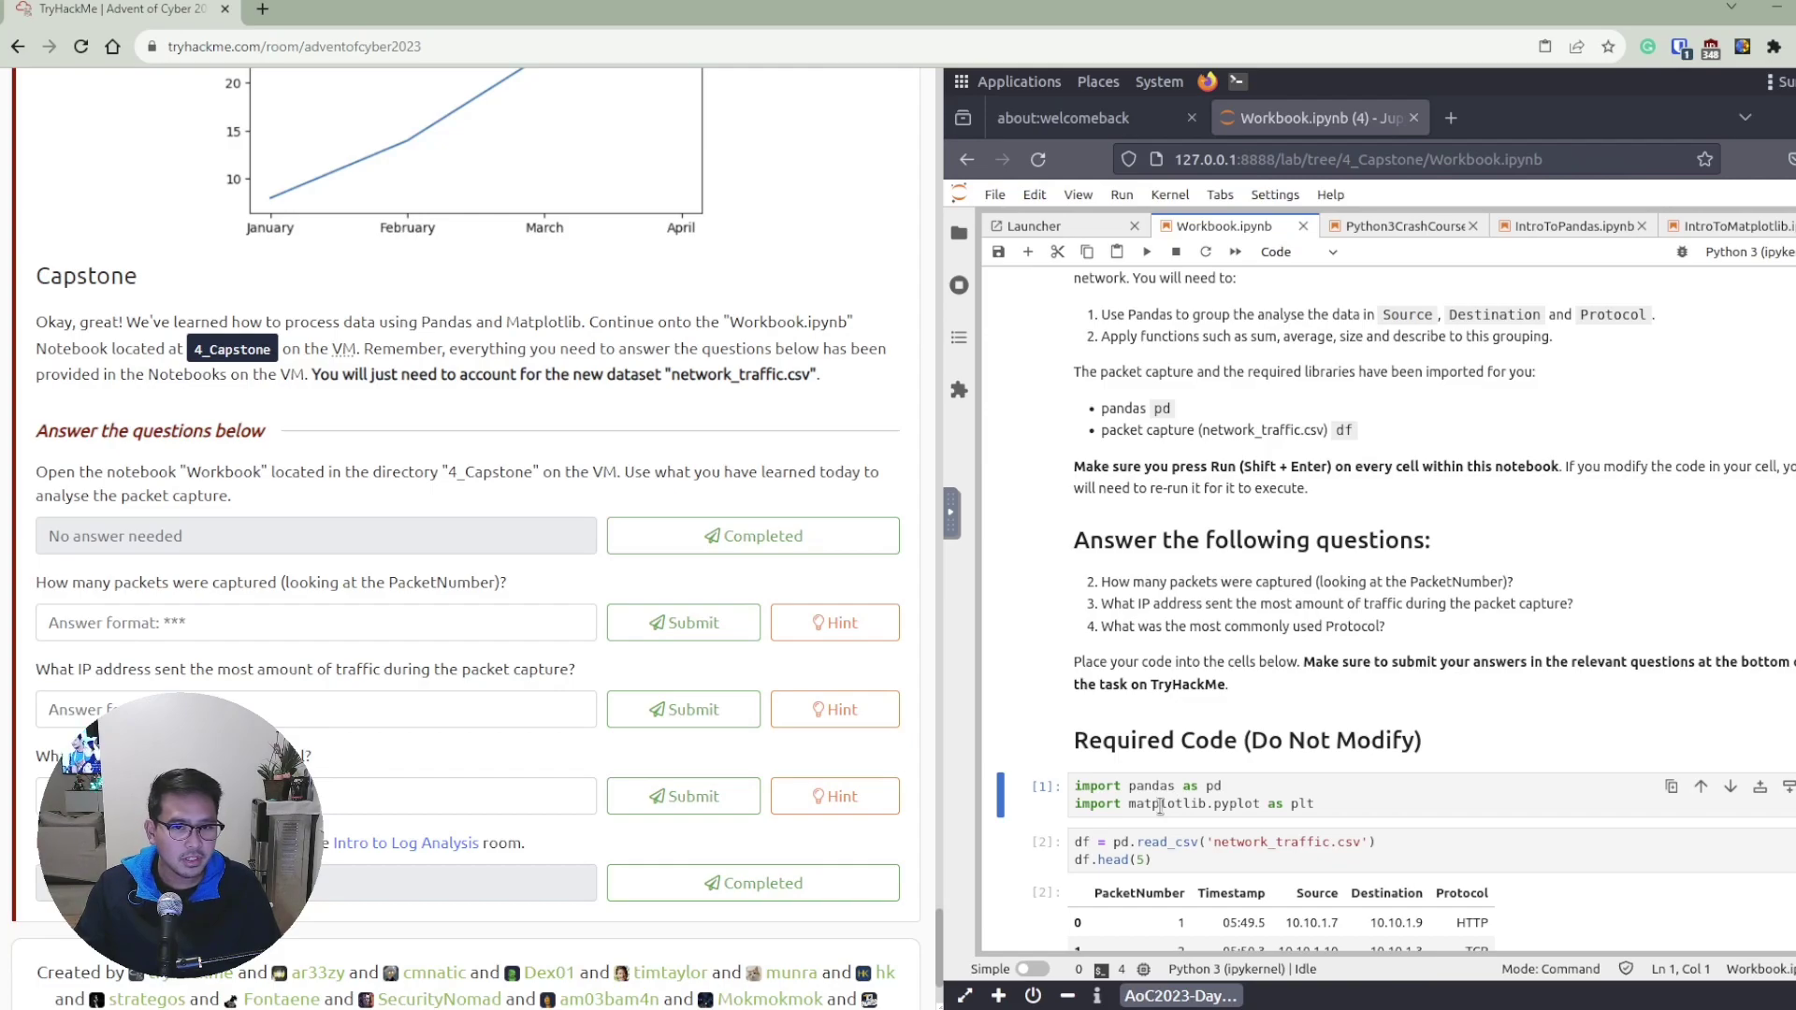
key("shift+Return")
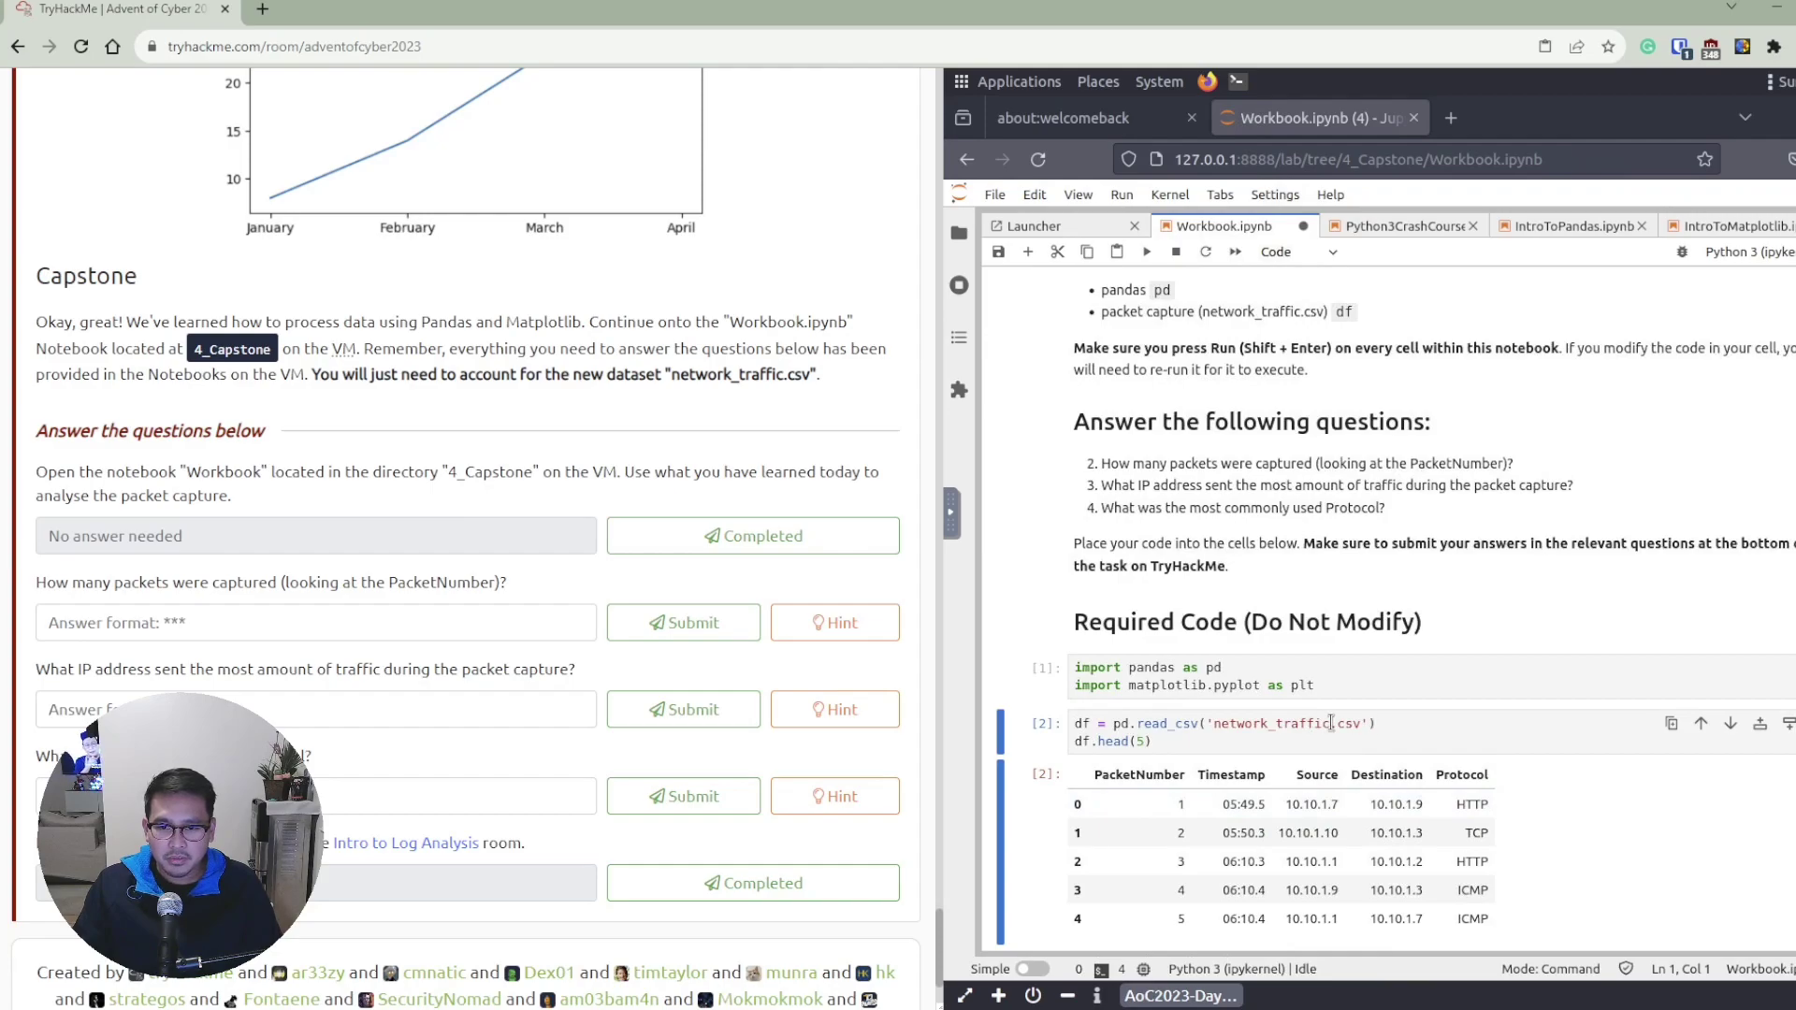
Check the 4_Capstone folder for network_traffic.csv, and review the df.head(5) table and the question cells under Your Code Below.
left_click(959, 236)
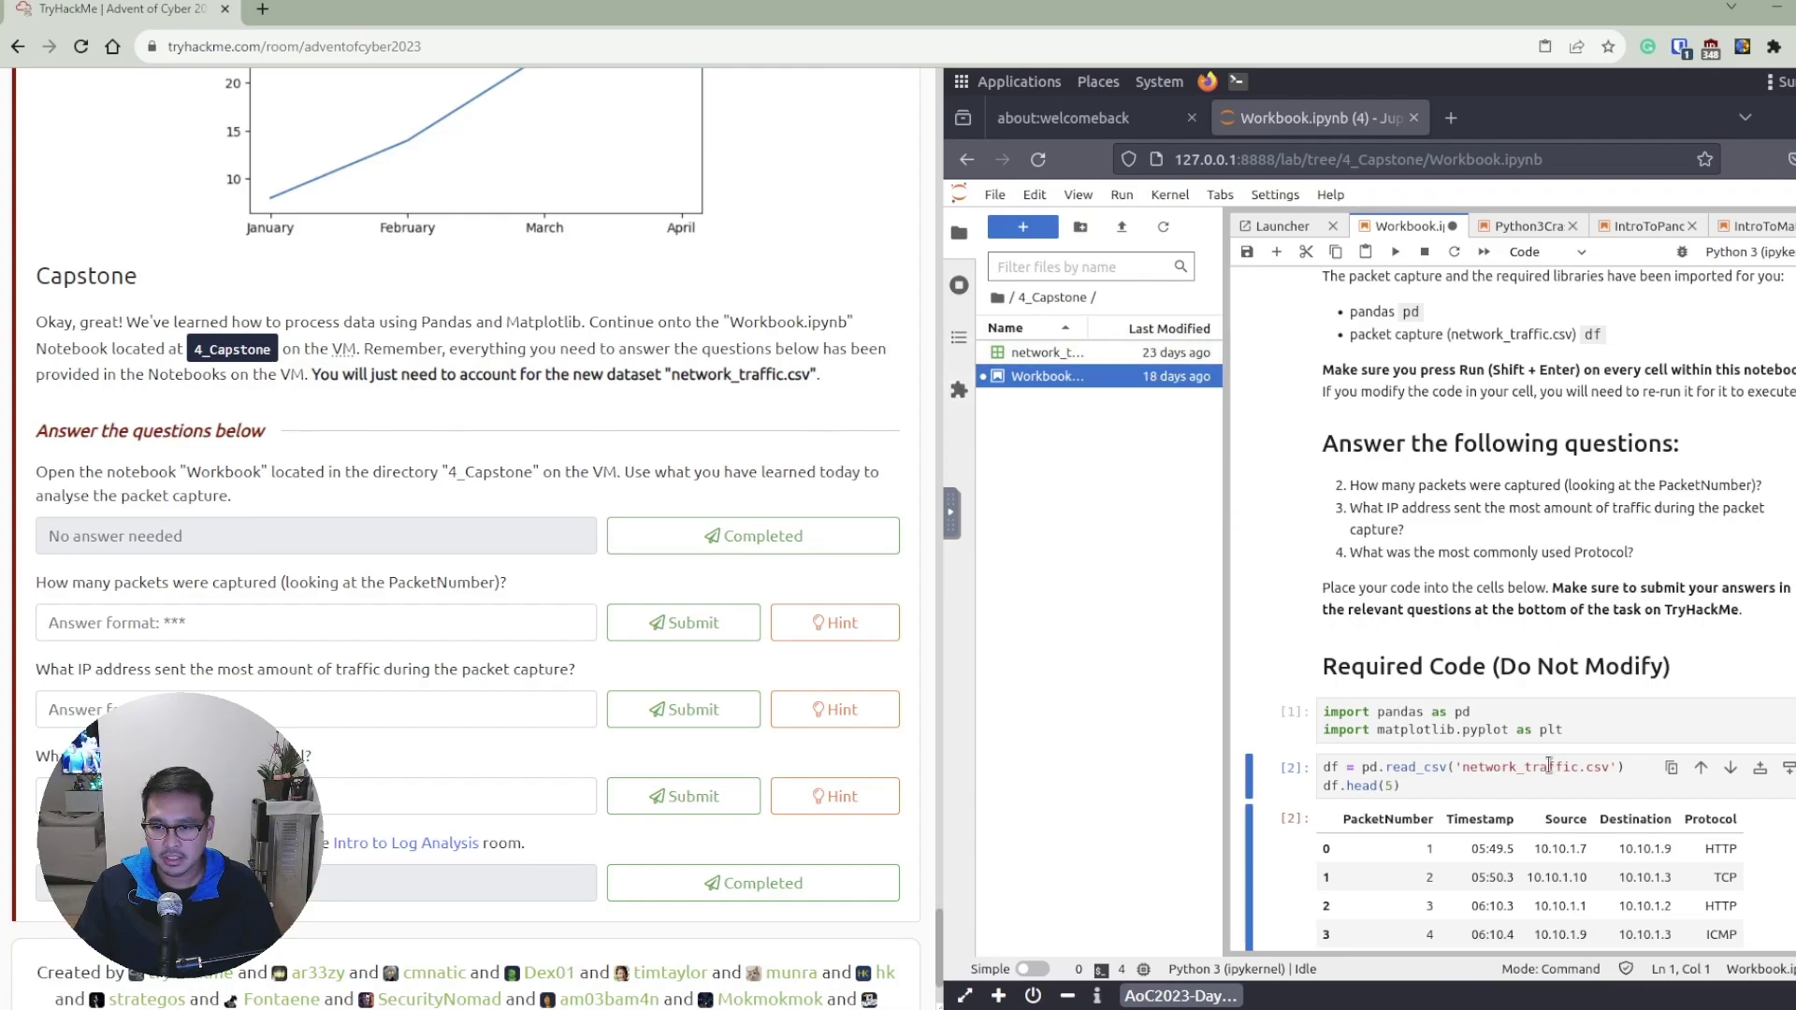
scroll(1530, 720, "down", 3)
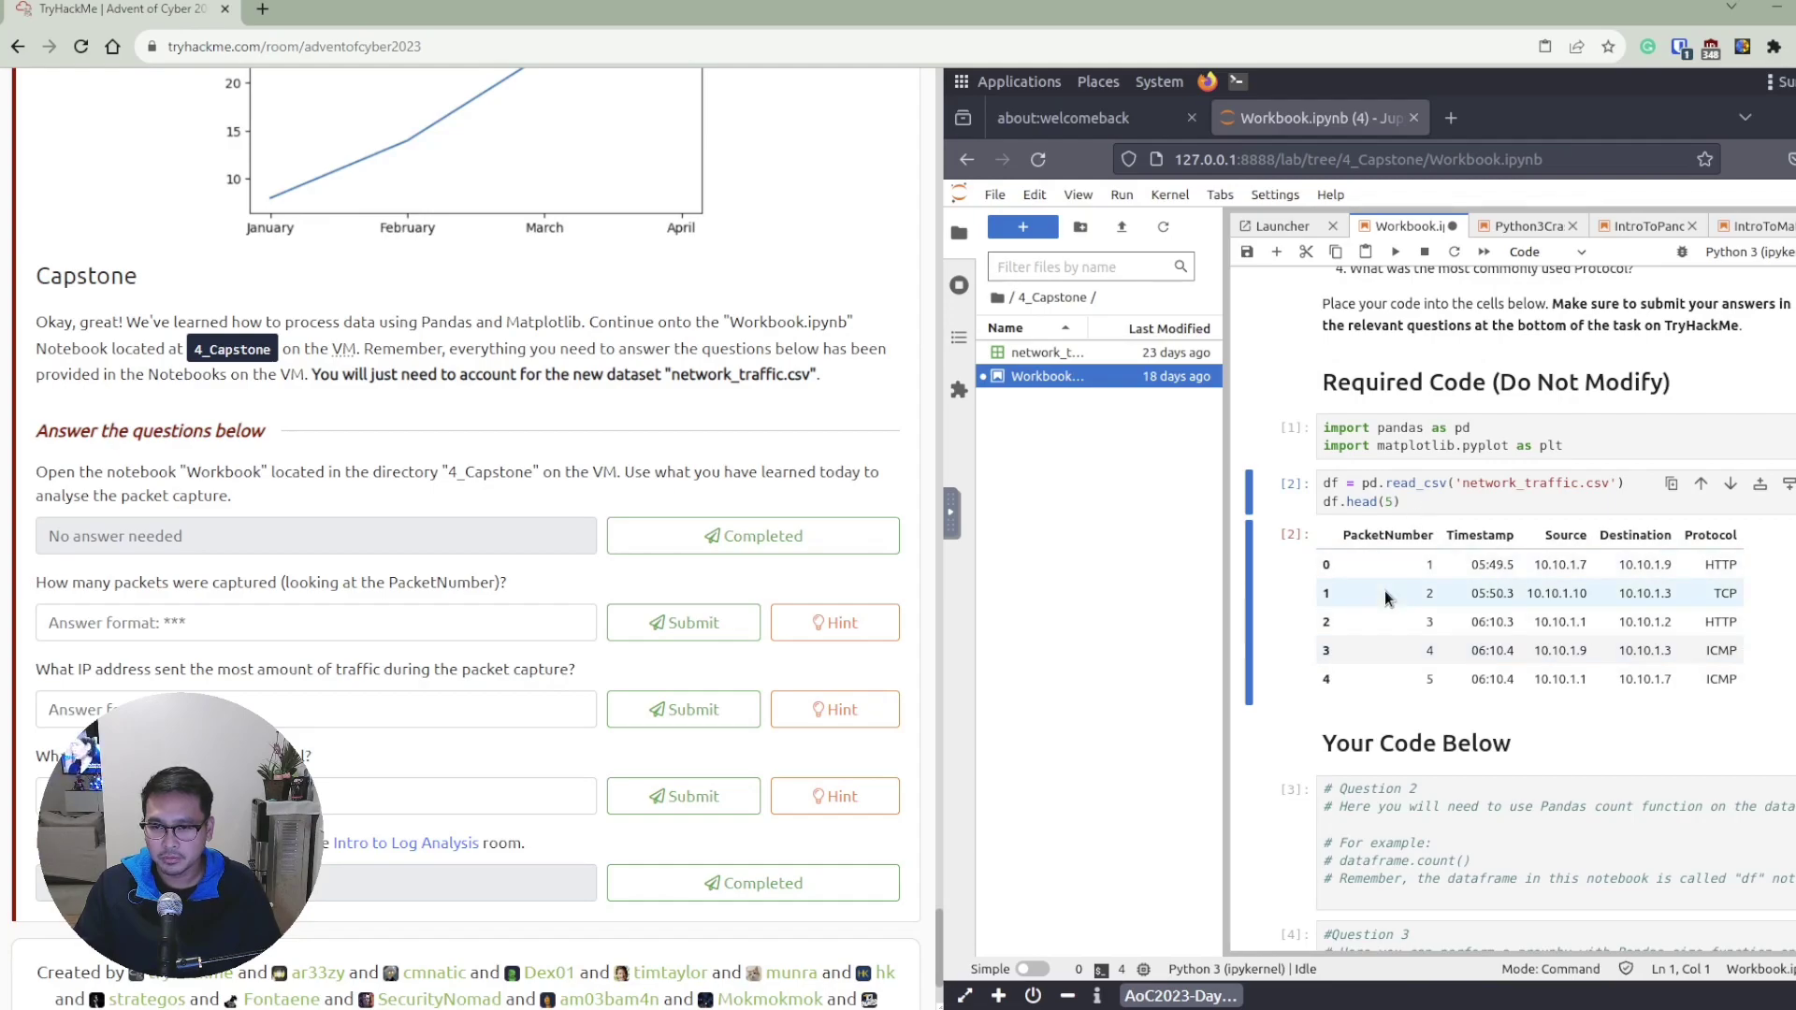
key("Down")
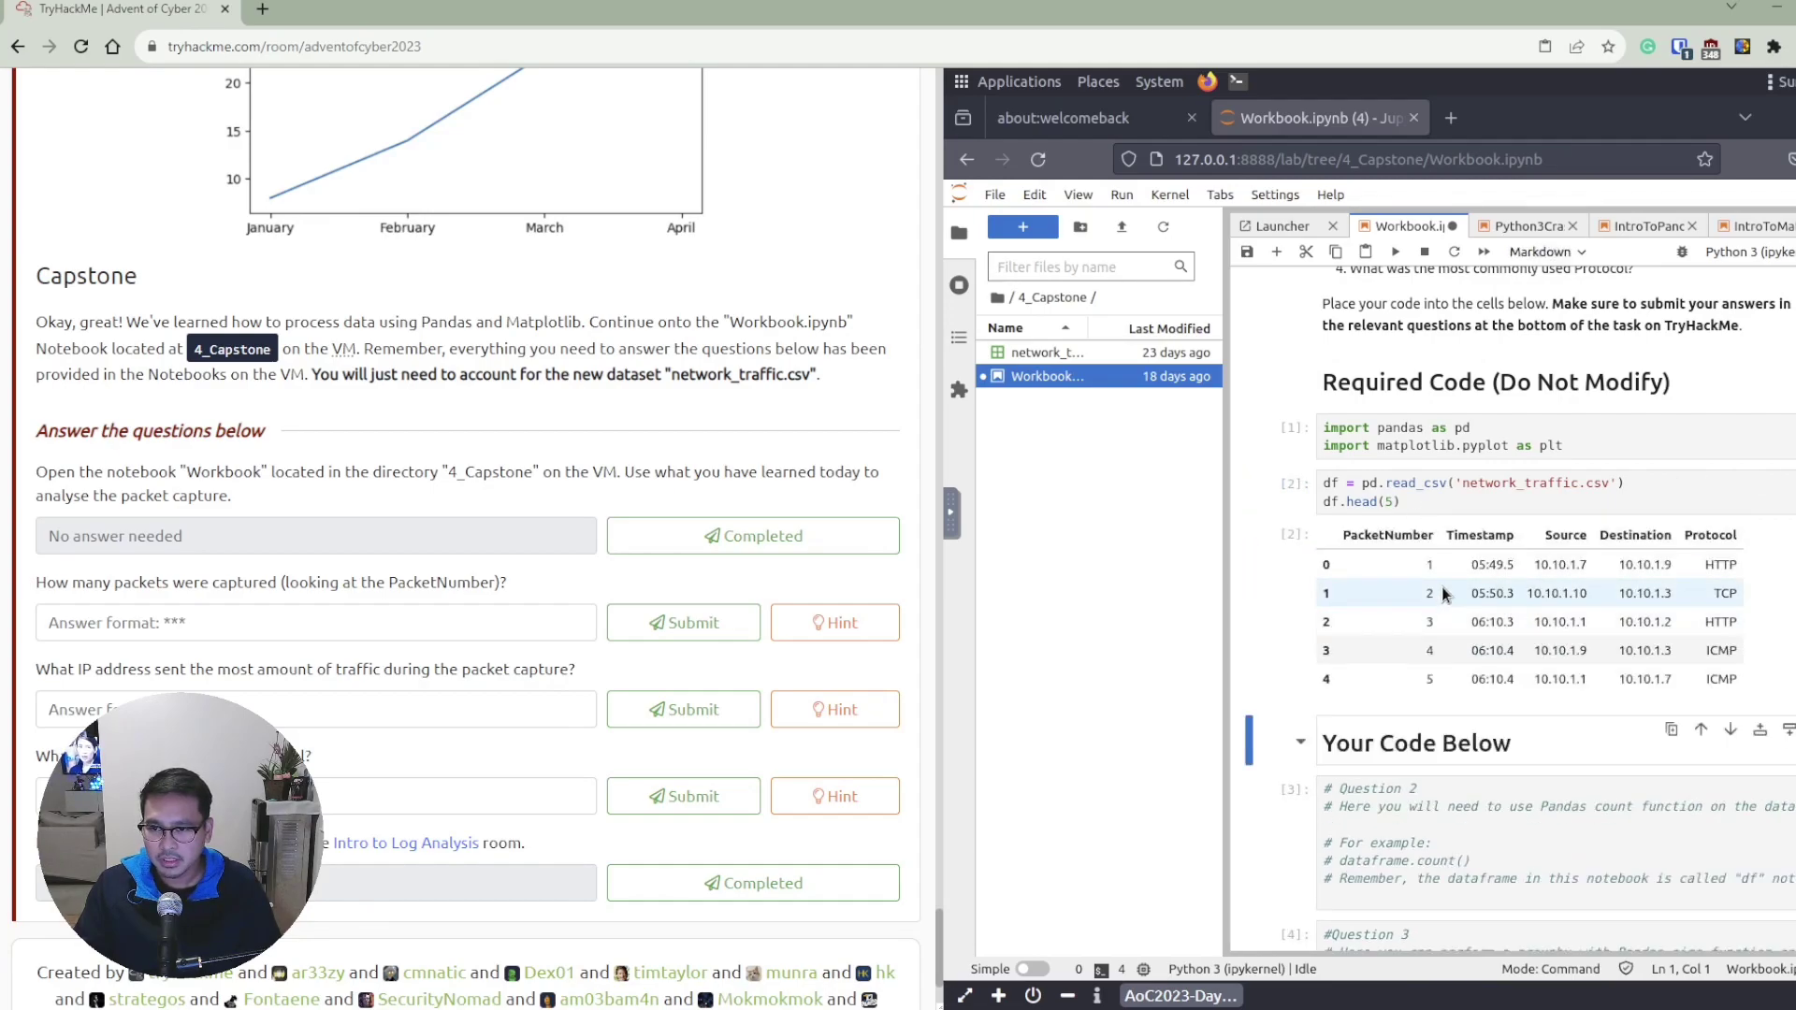
scroll(1487, 650, "down", 3)
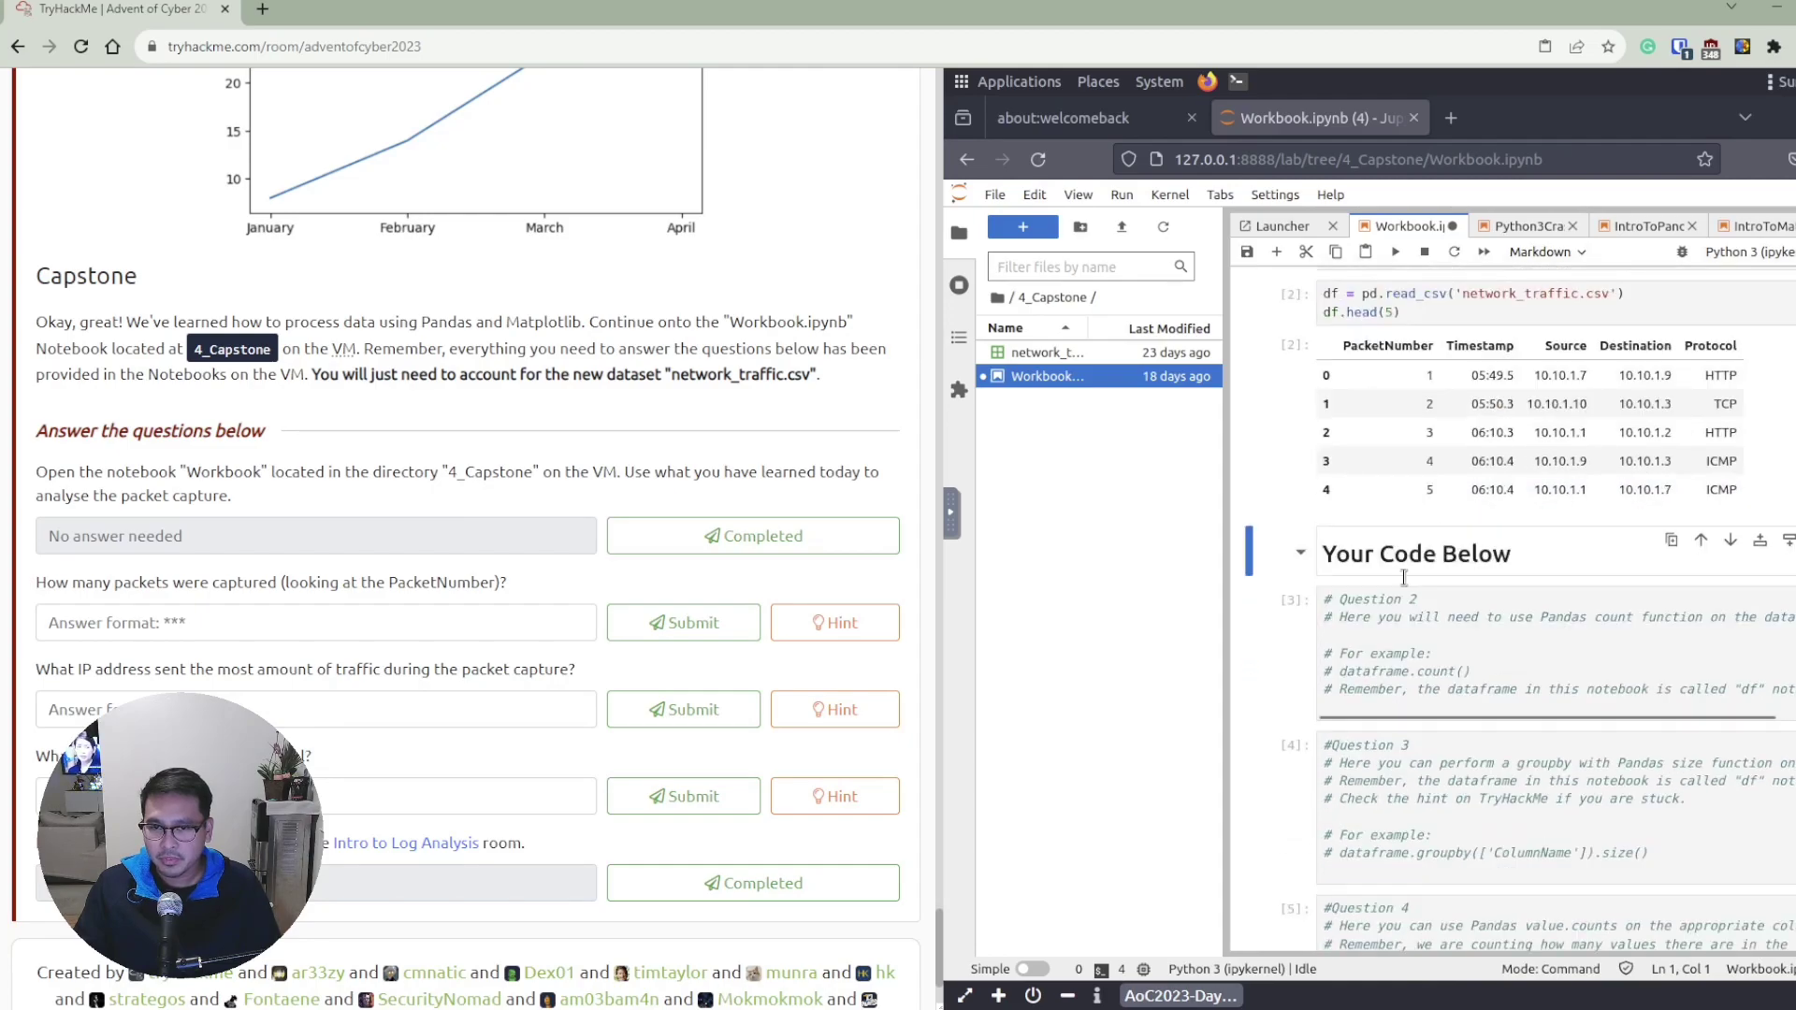
Hide the file browser and mark the task's first question, about opening the Workbook notebook, as completed.
left_click(959, 233)
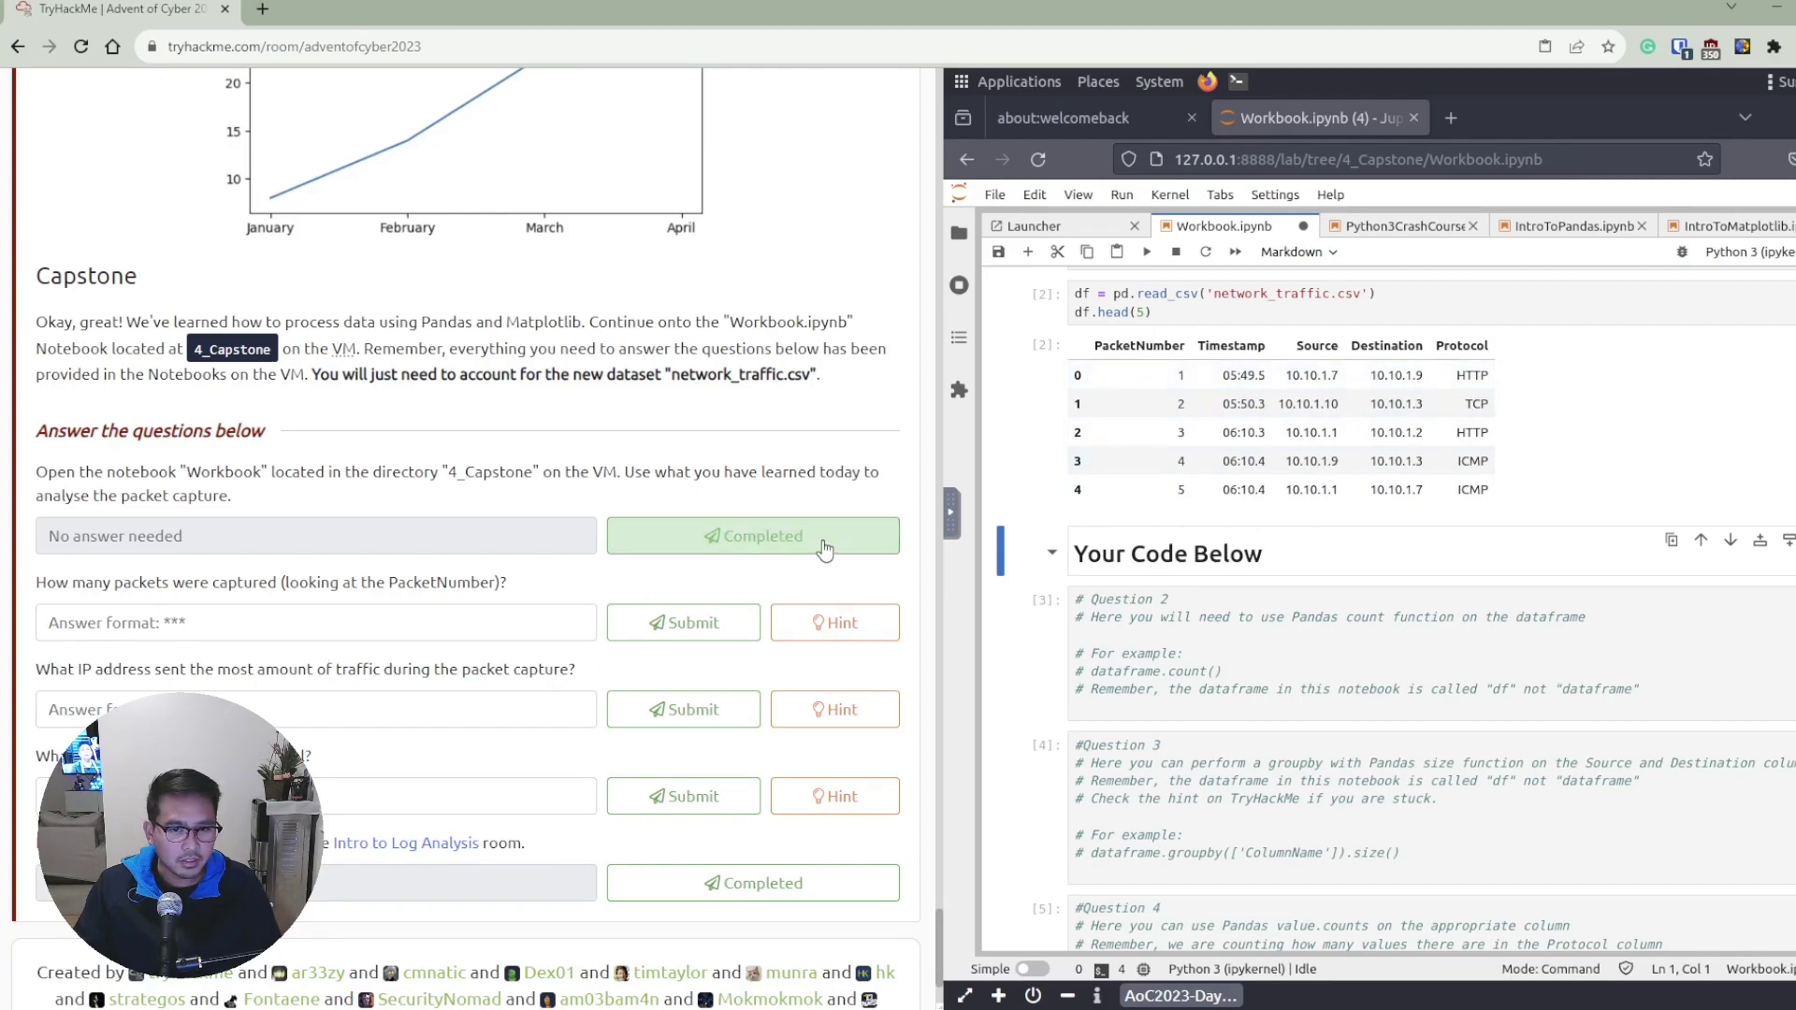
left_click(775, 547)
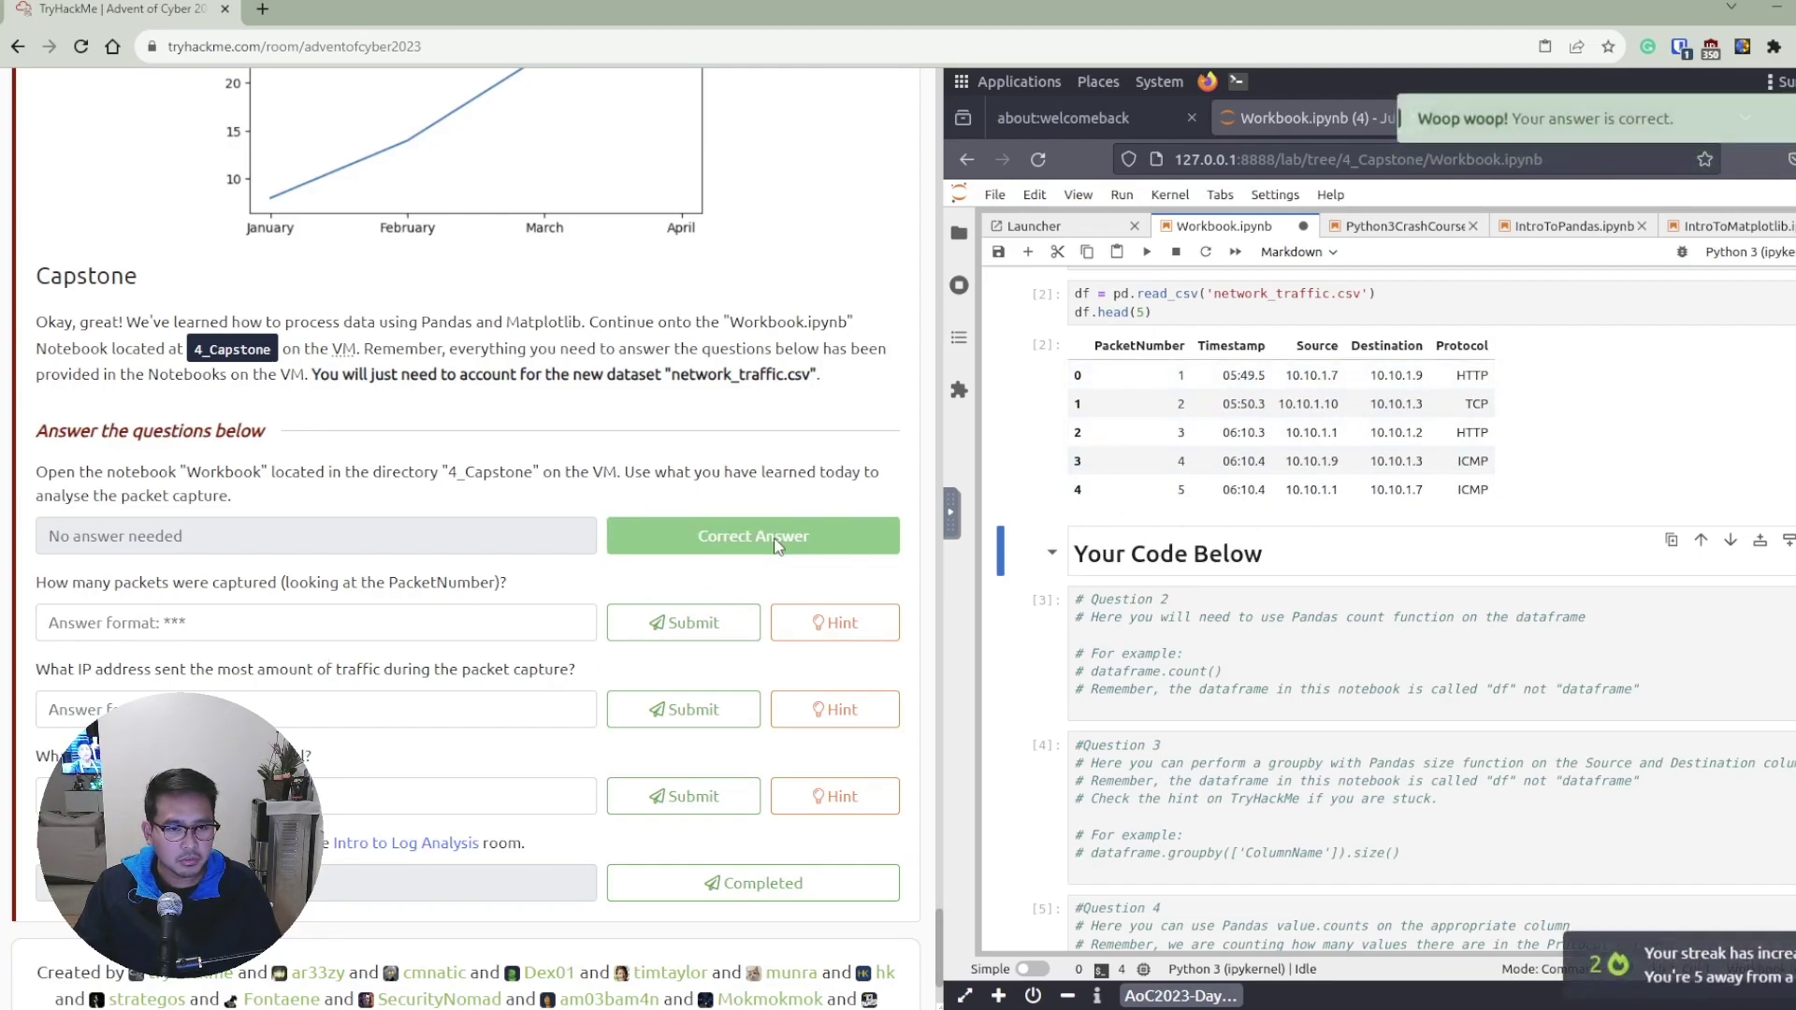
Enter df.count() below the comments in the Question 2 cell and run it.
scroll(493, 546, "down", 1)
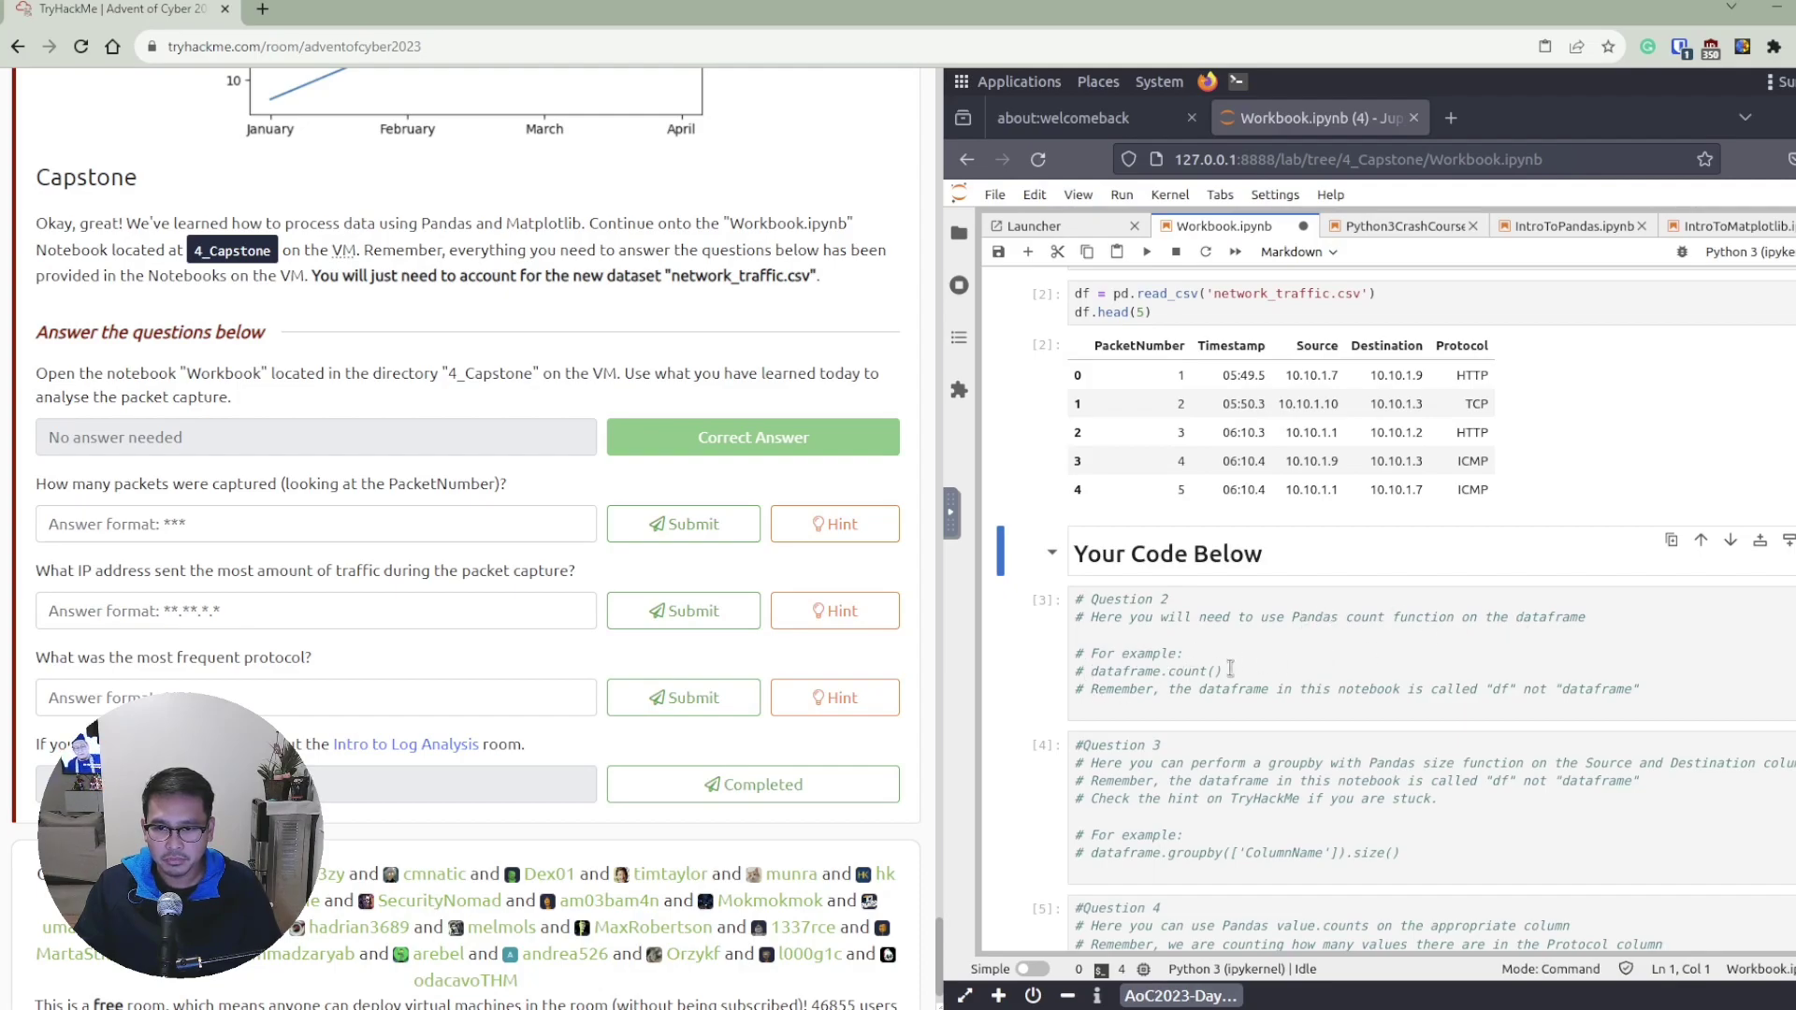
left_click(1672, 691)
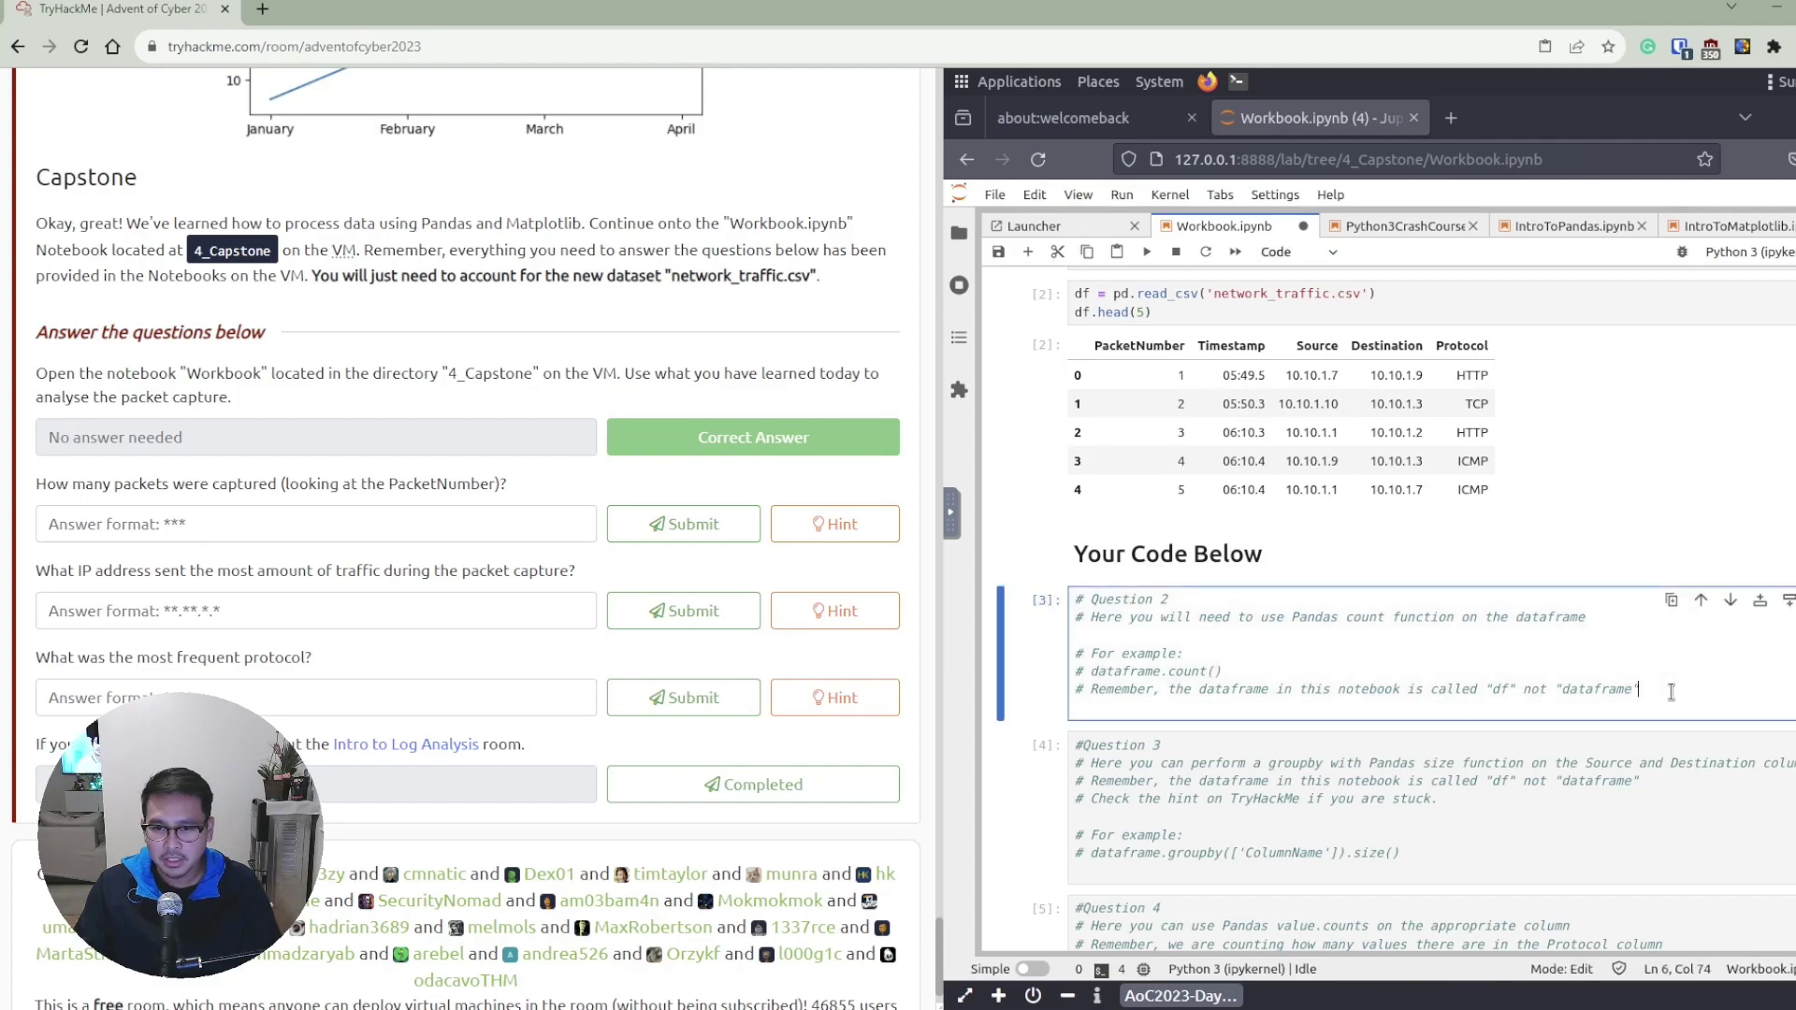
key("ctrl+z")
key("ctrl+z")
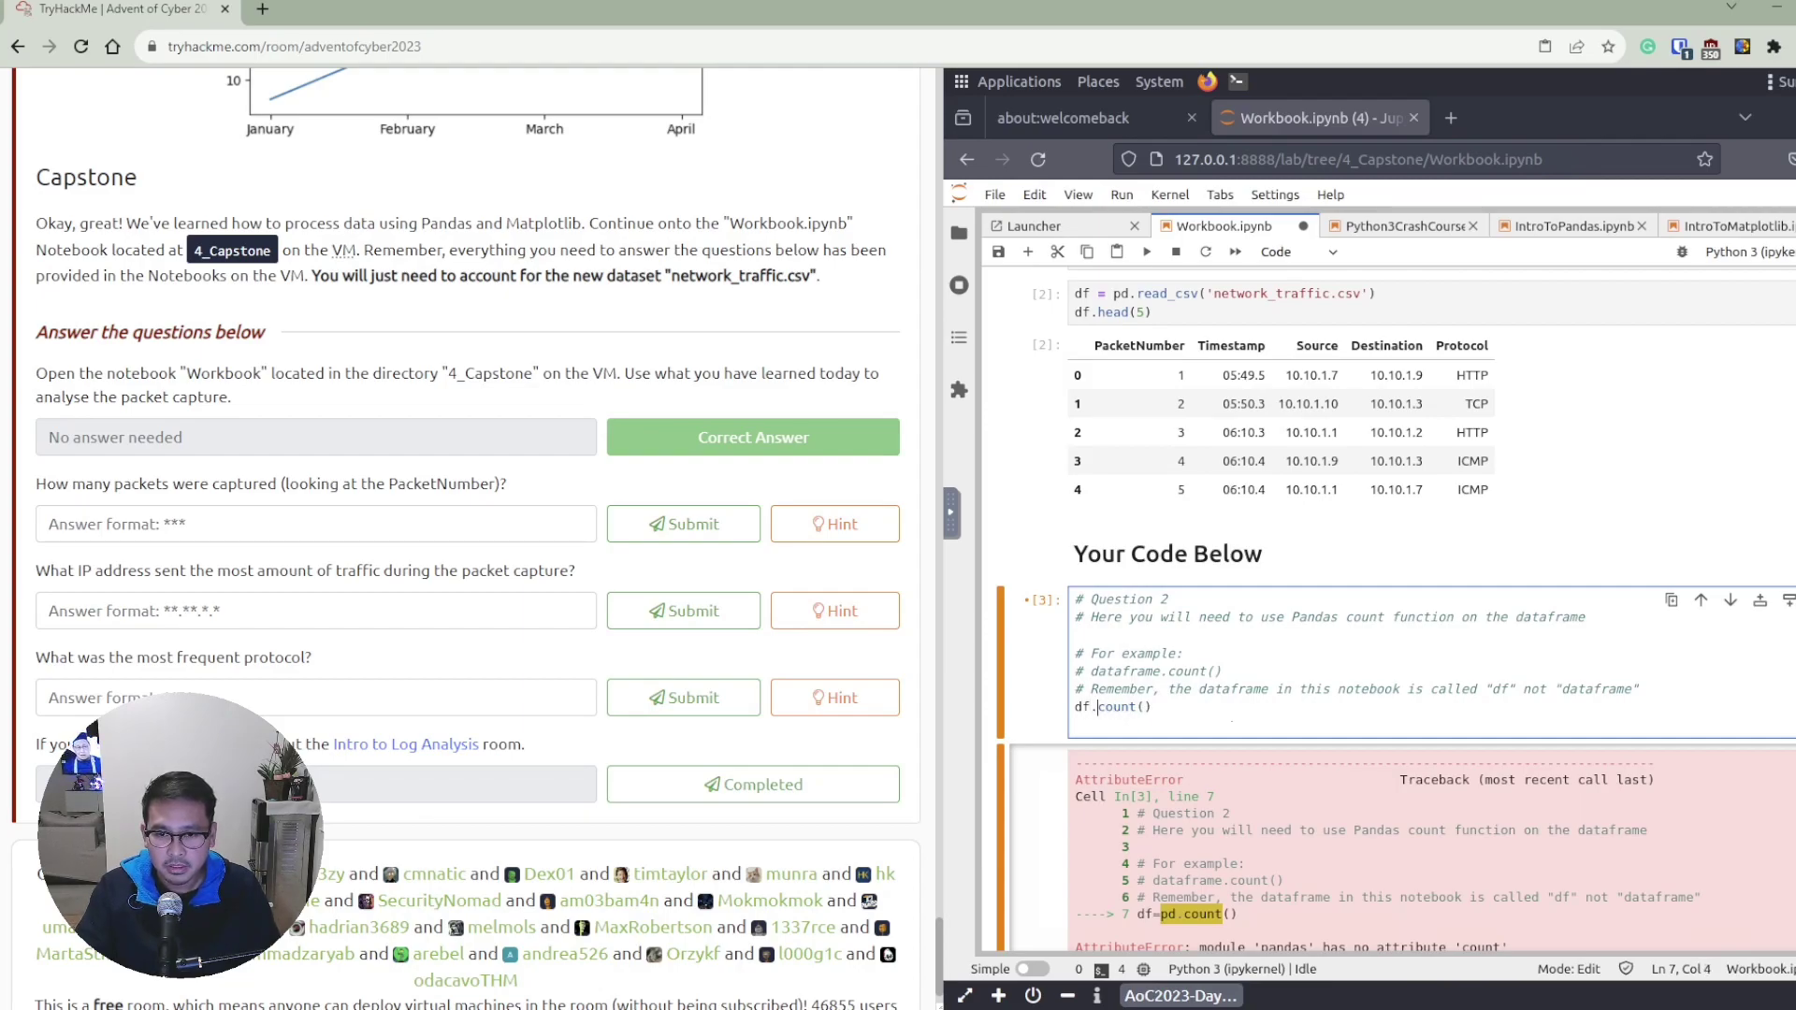
left_click(1136, 707)
left_click(1143, 706)
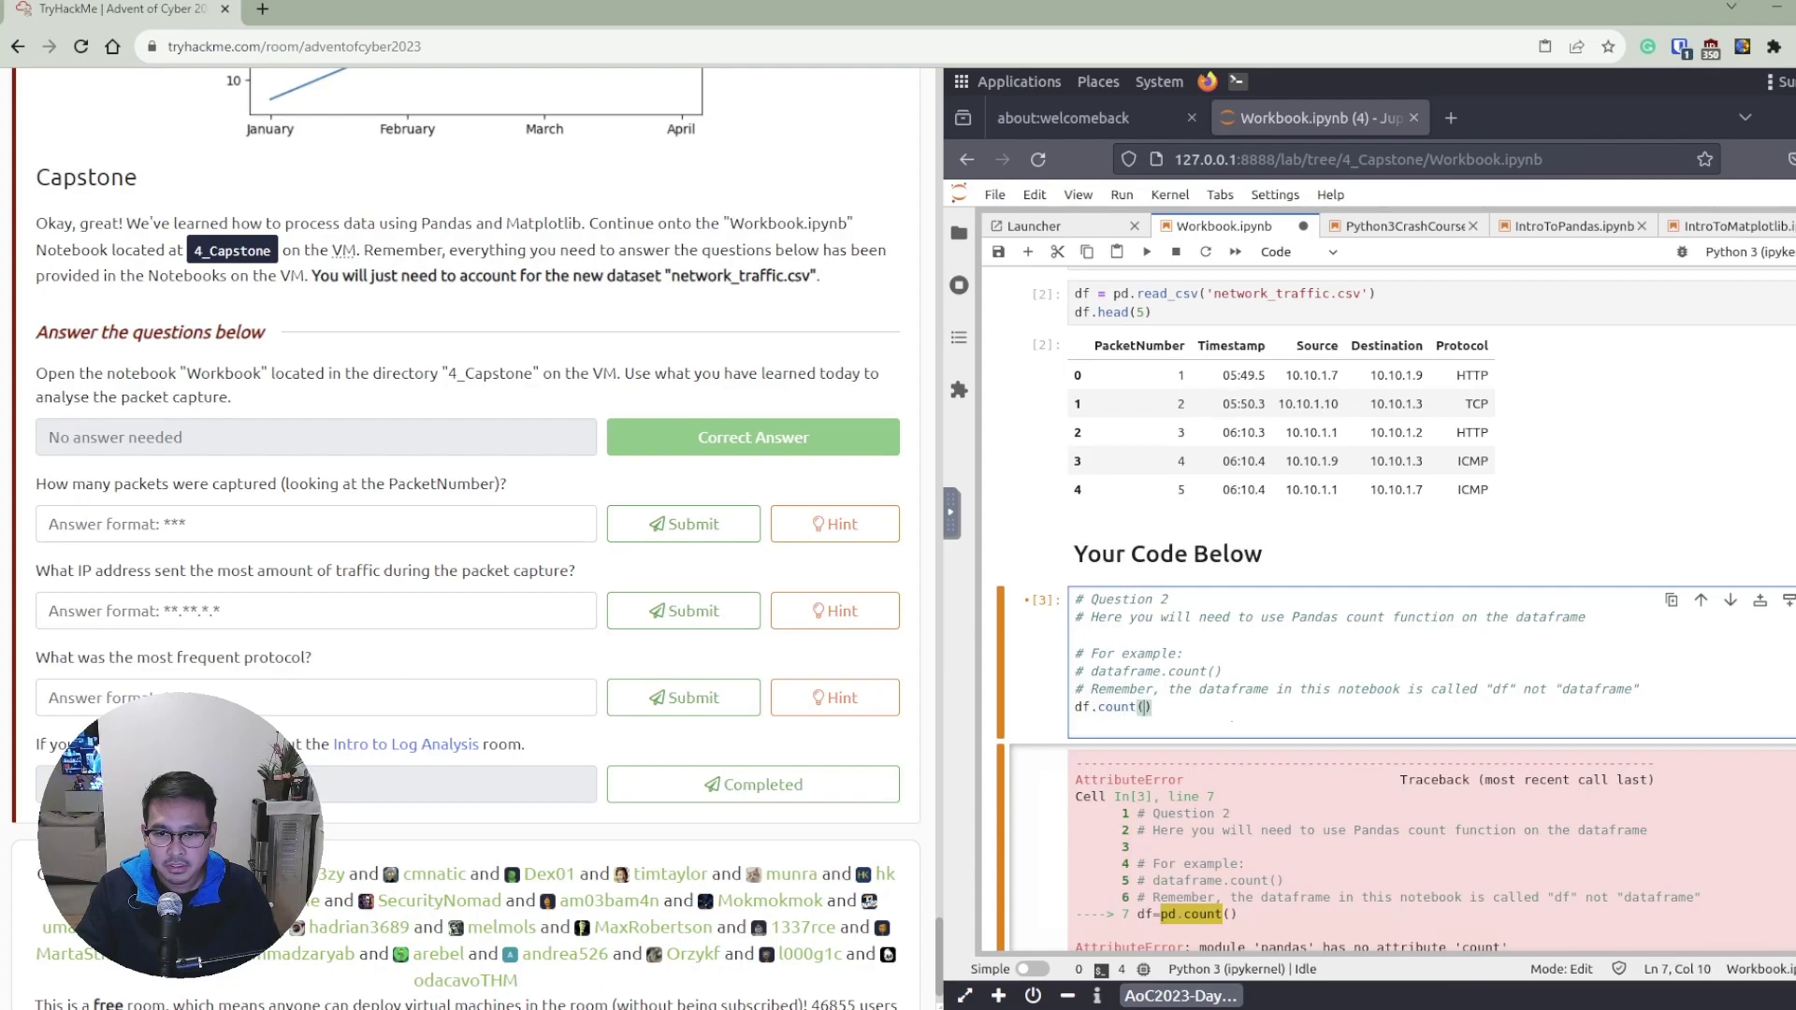
key("shift+Return")
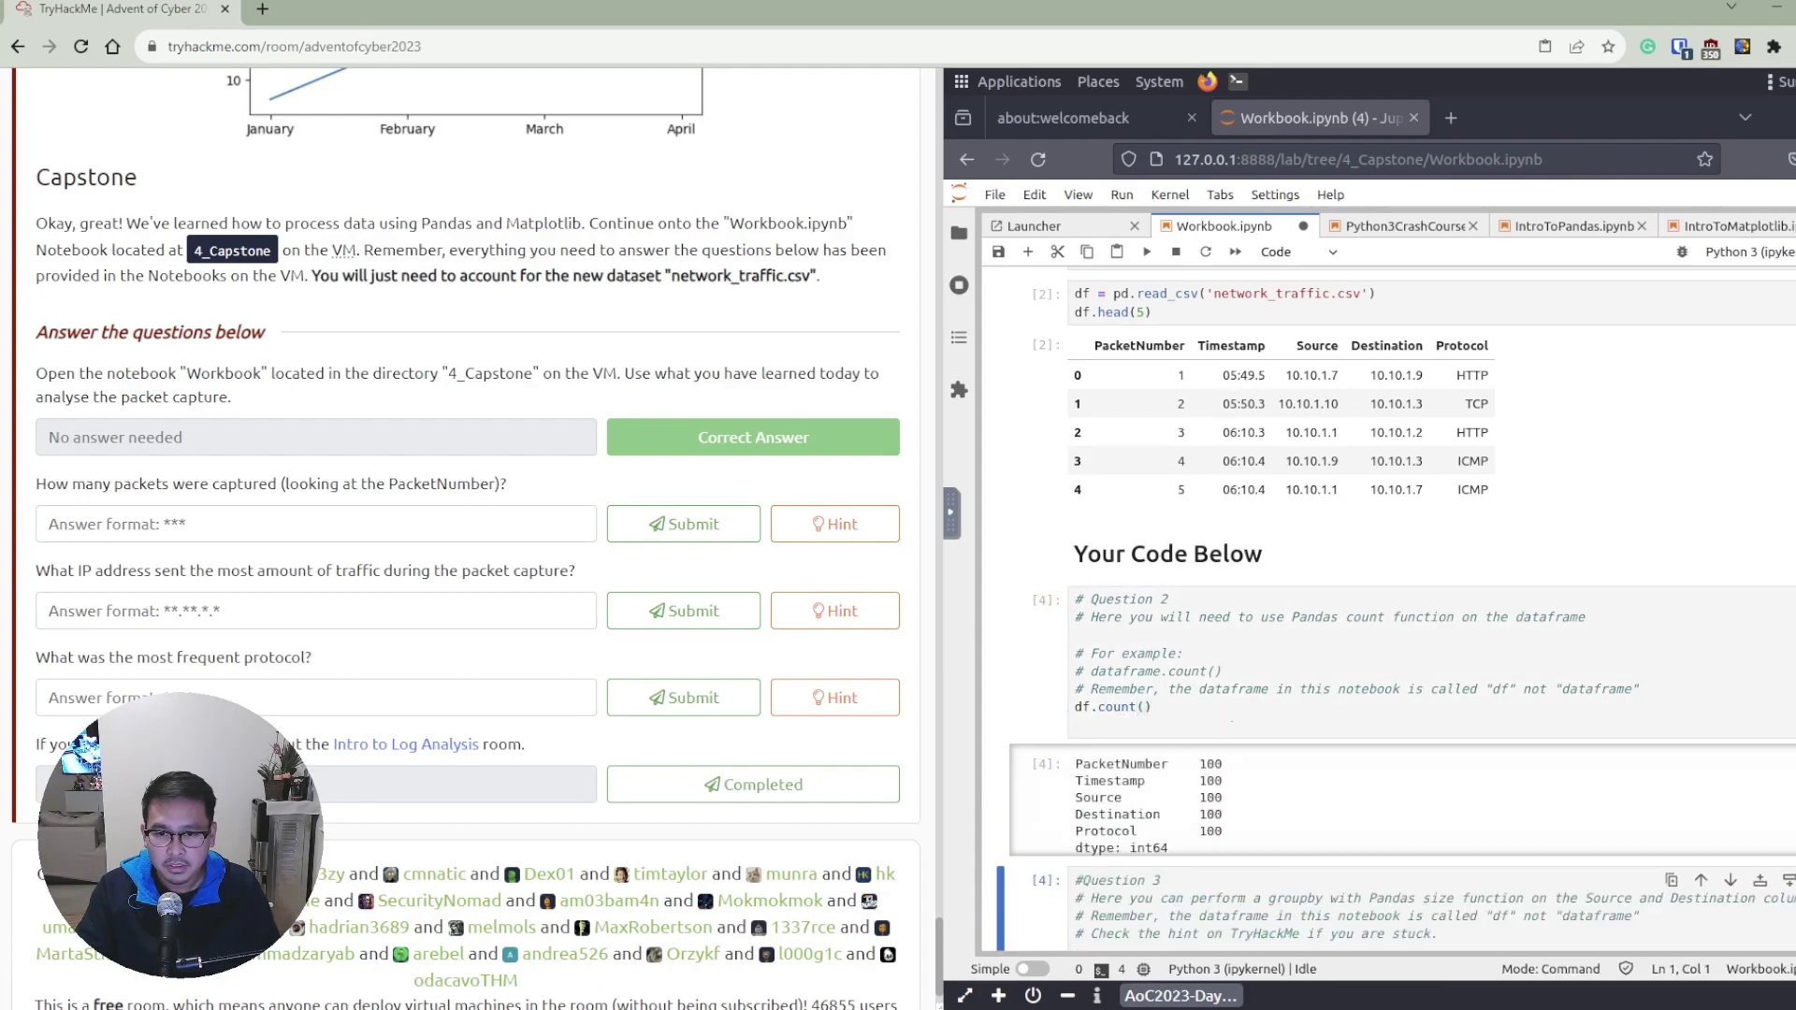
Check the count output against the dataframe preview, and submit 100 as the answer for how many packets were captured.
scroll(1207, 541, "up", 3)
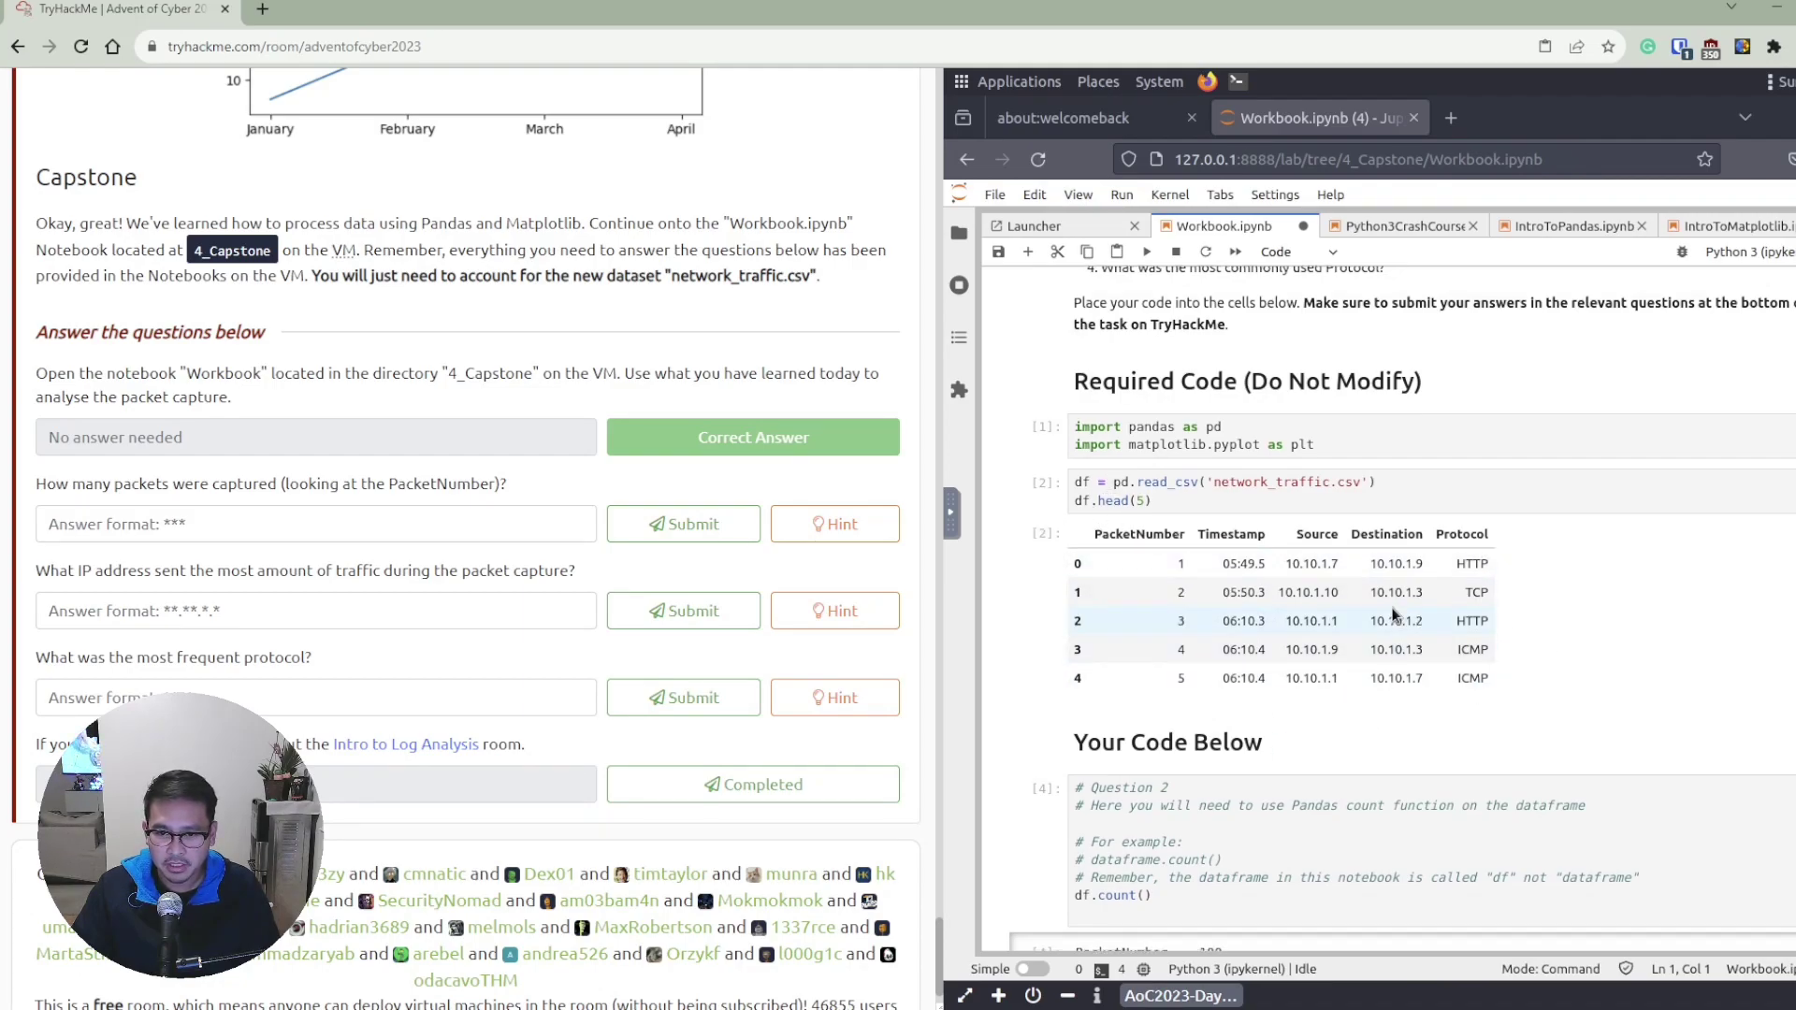
scroll(1179, 777, "down", 2)
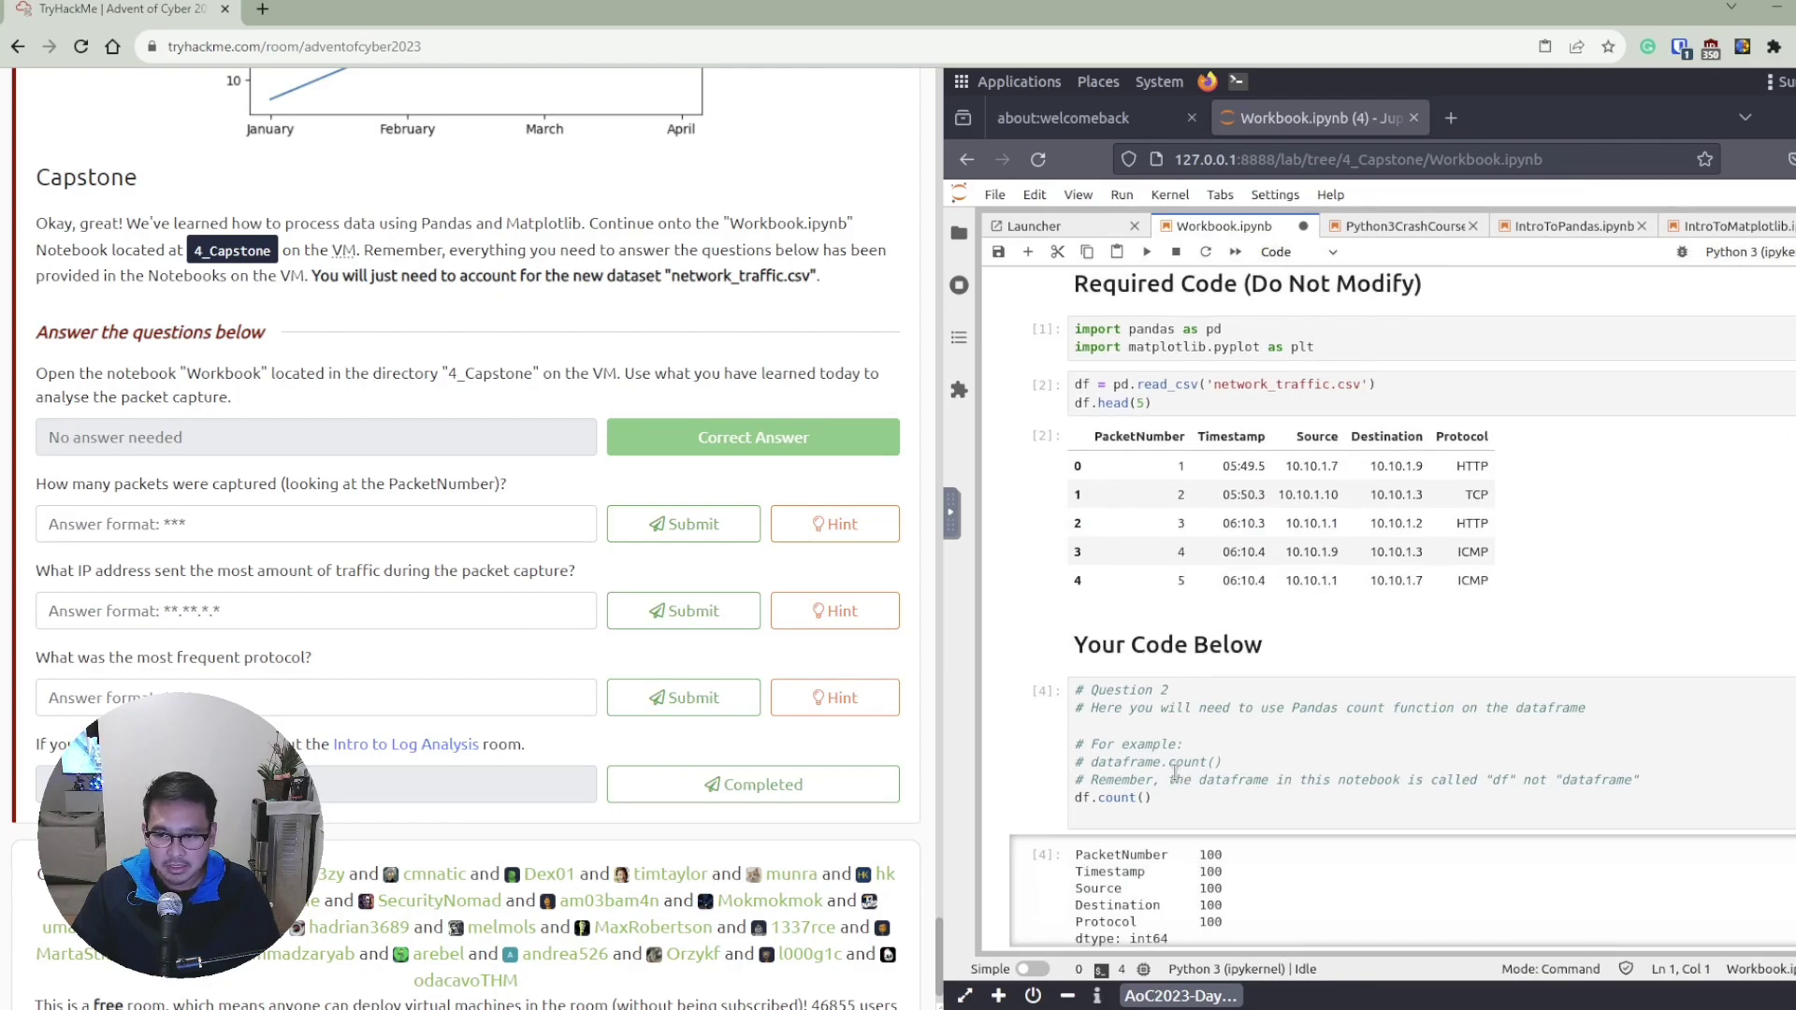
scroll(1212, 755, "down", 2)
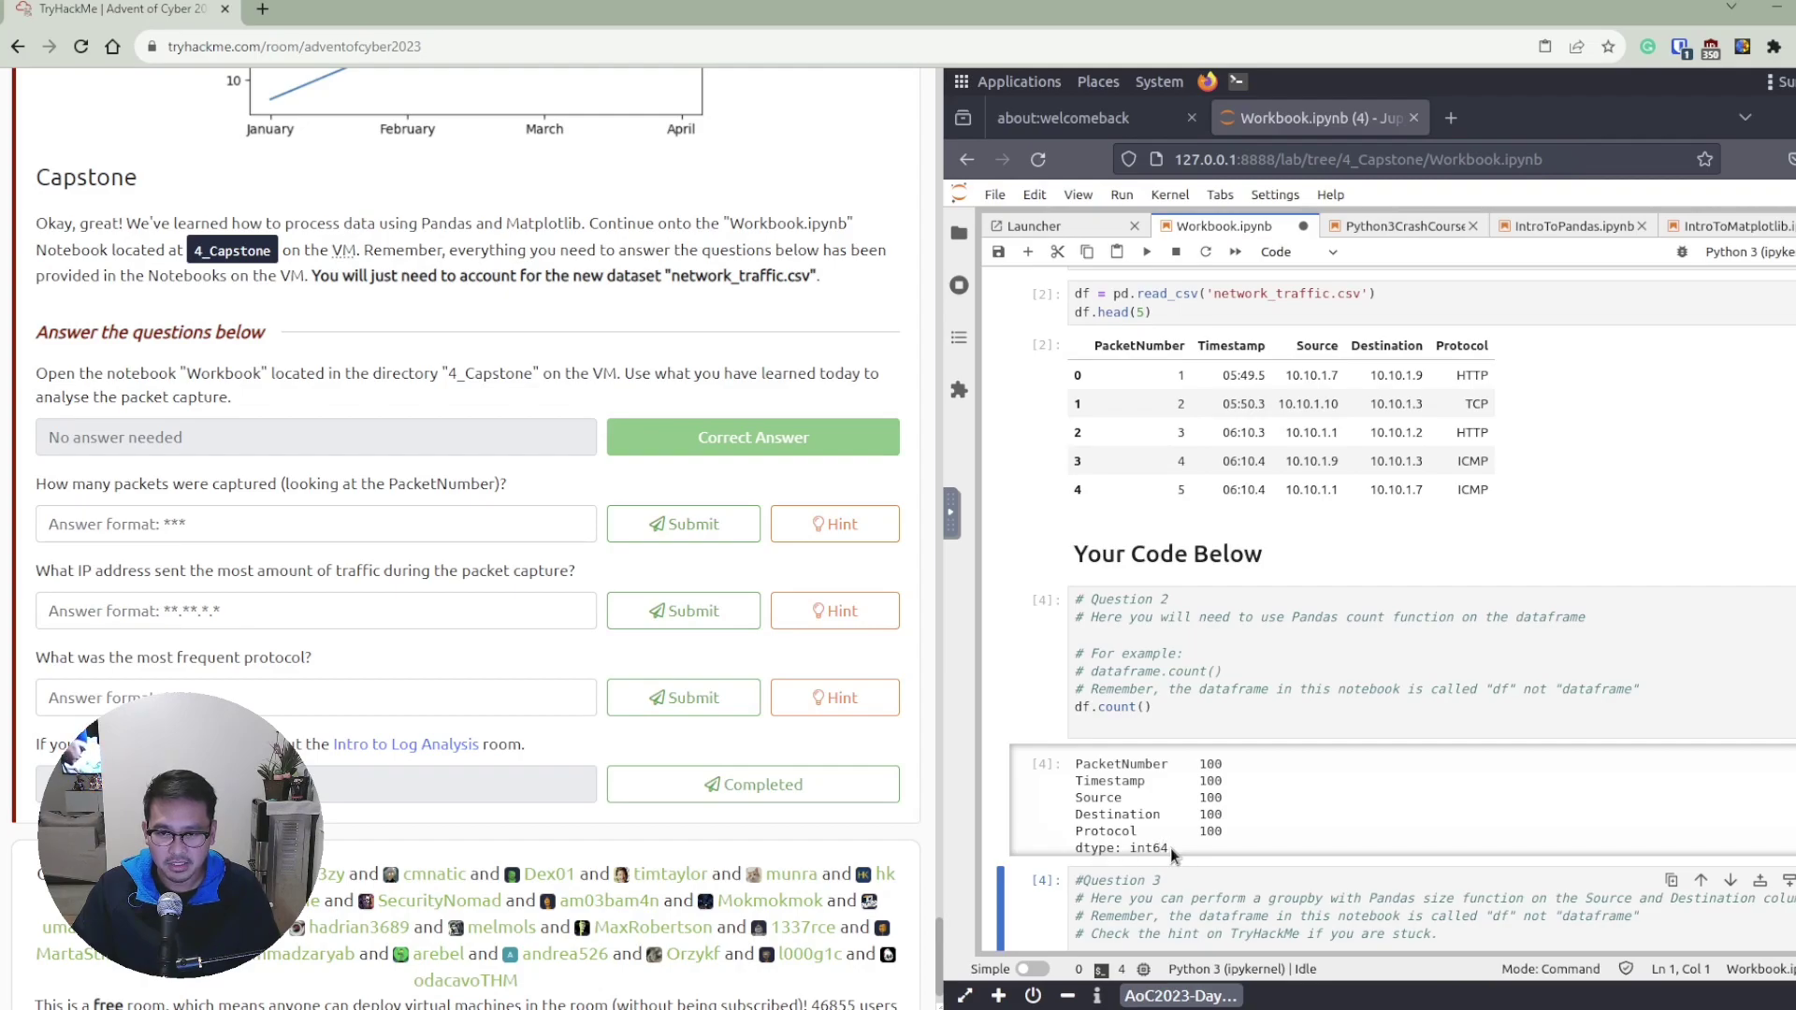
left_click(292, 517)
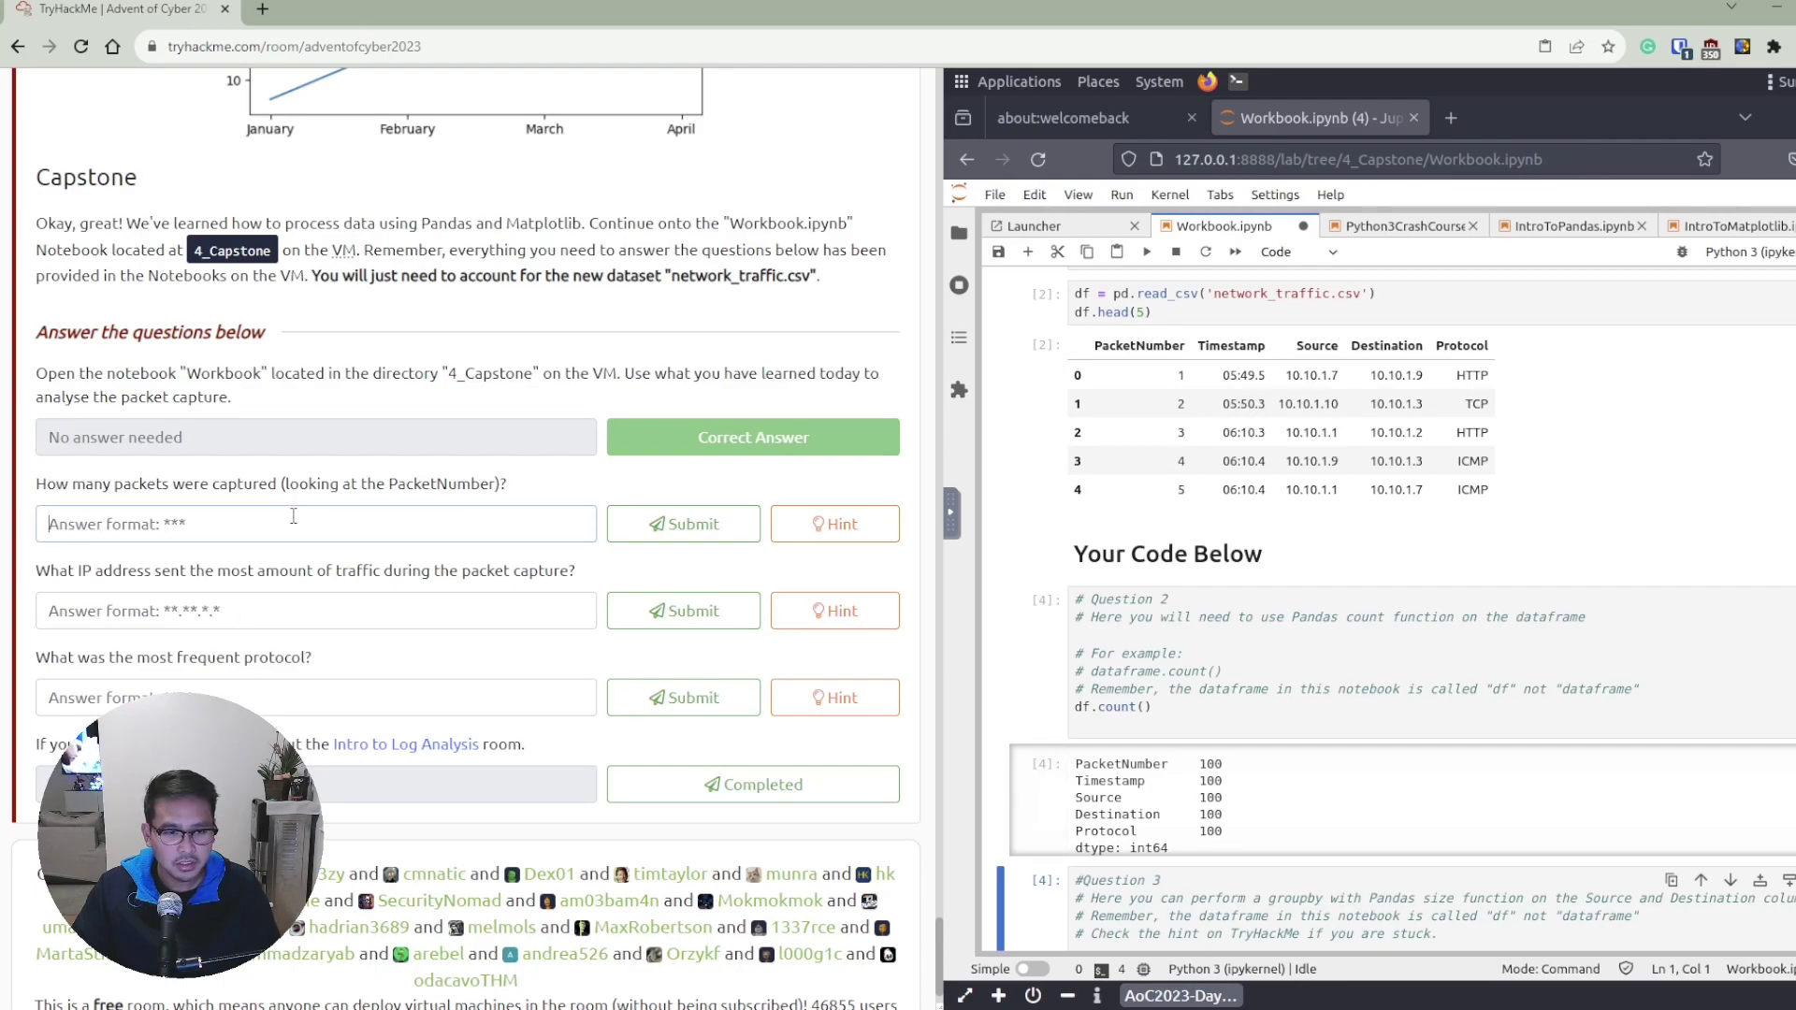
type("100")
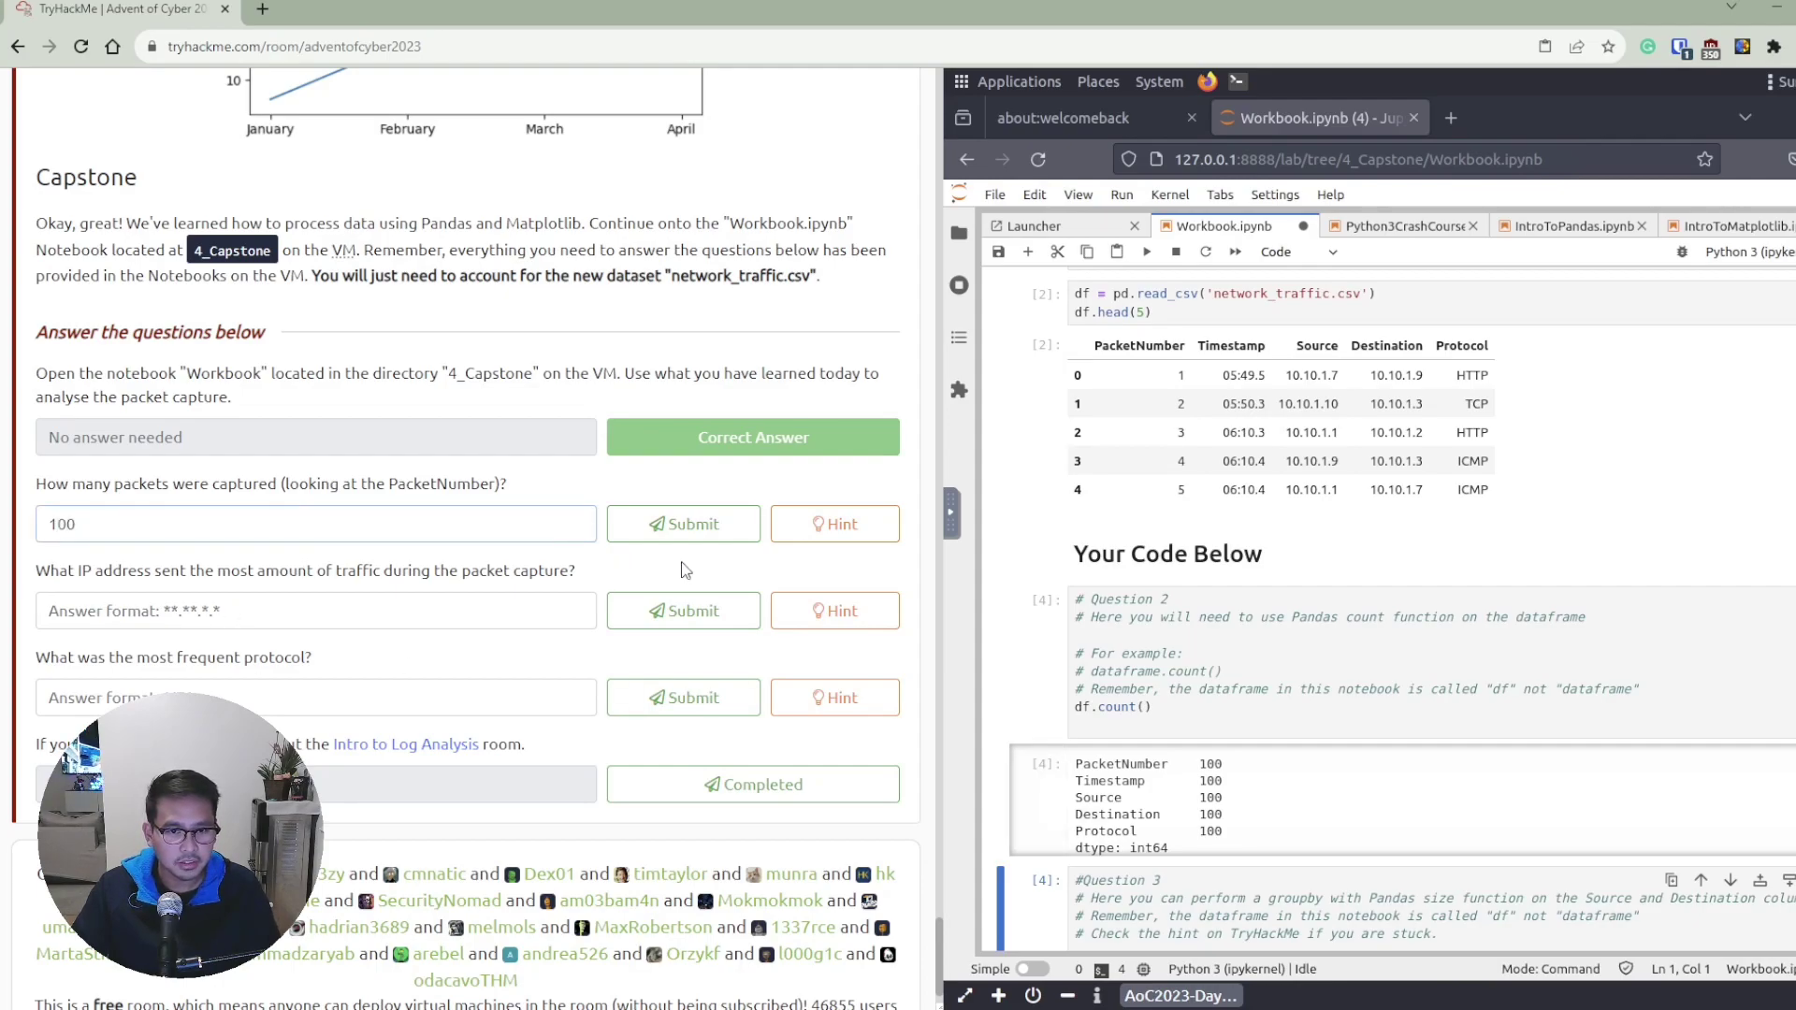
left_click(688, 529)
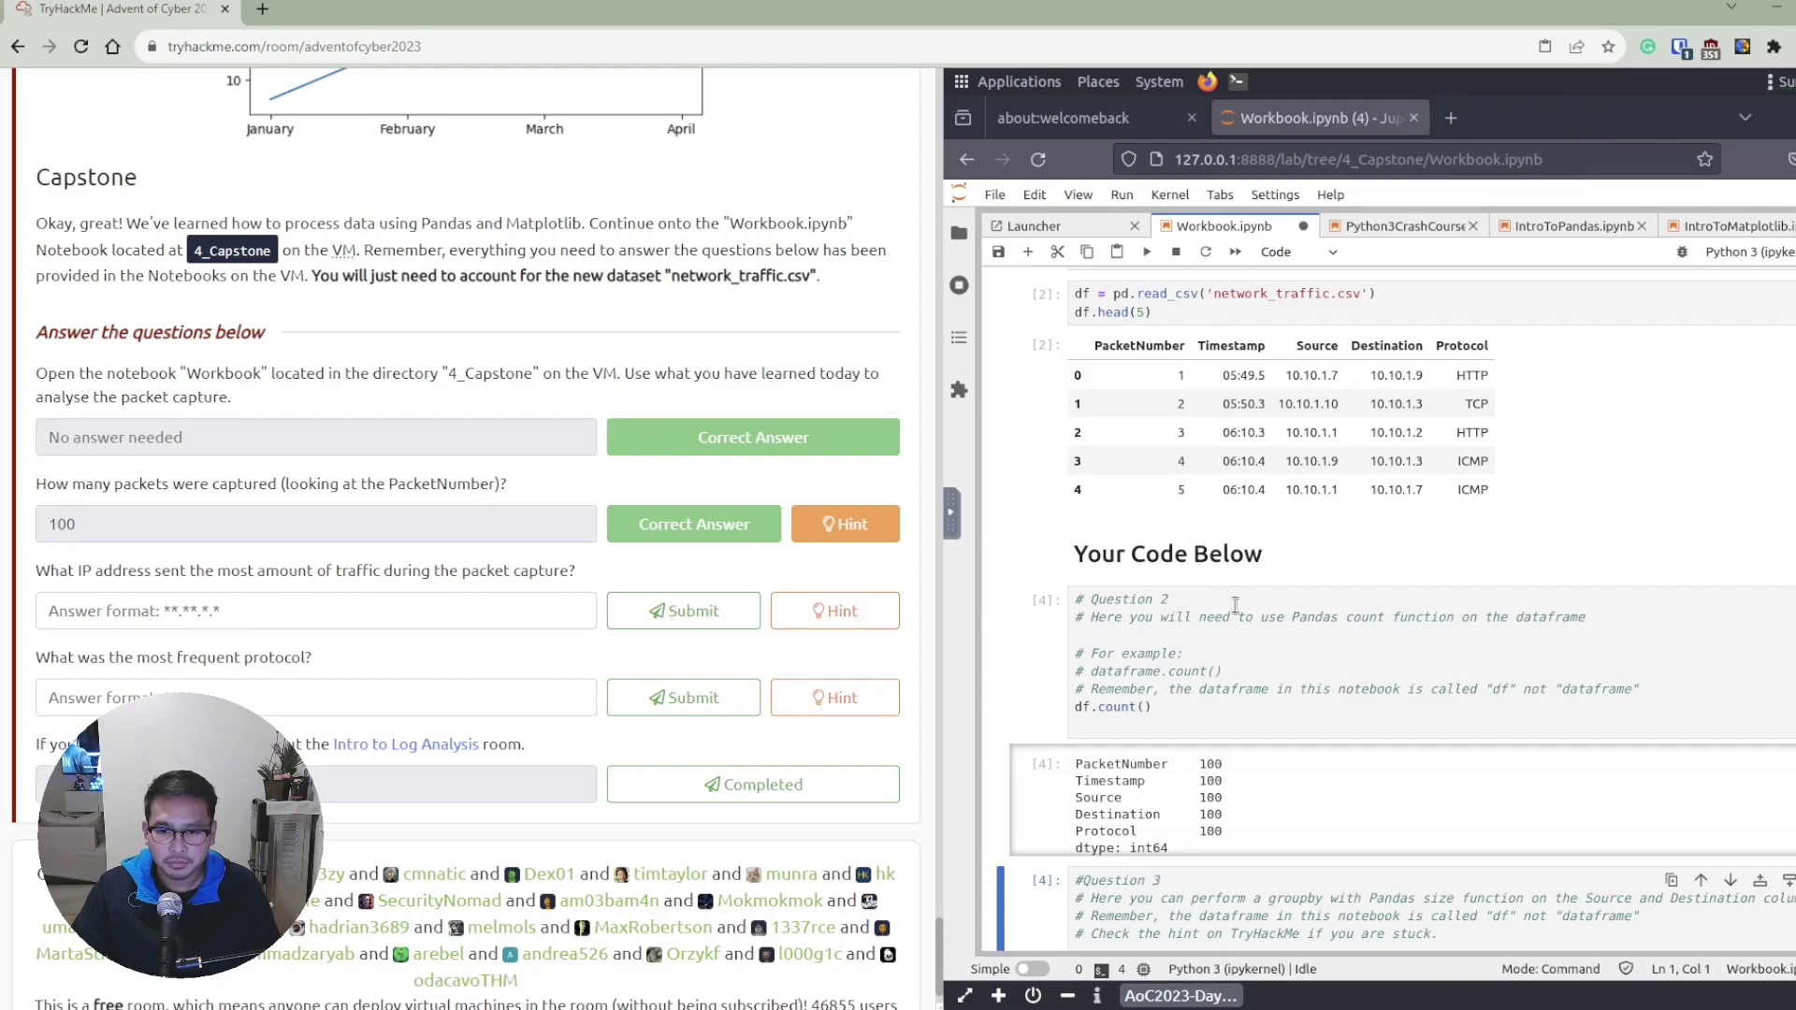
Add df.groupby(["Source"]) on a new line below the example in the Question 3 cell.
scroll(1235, 604, "down", 5)
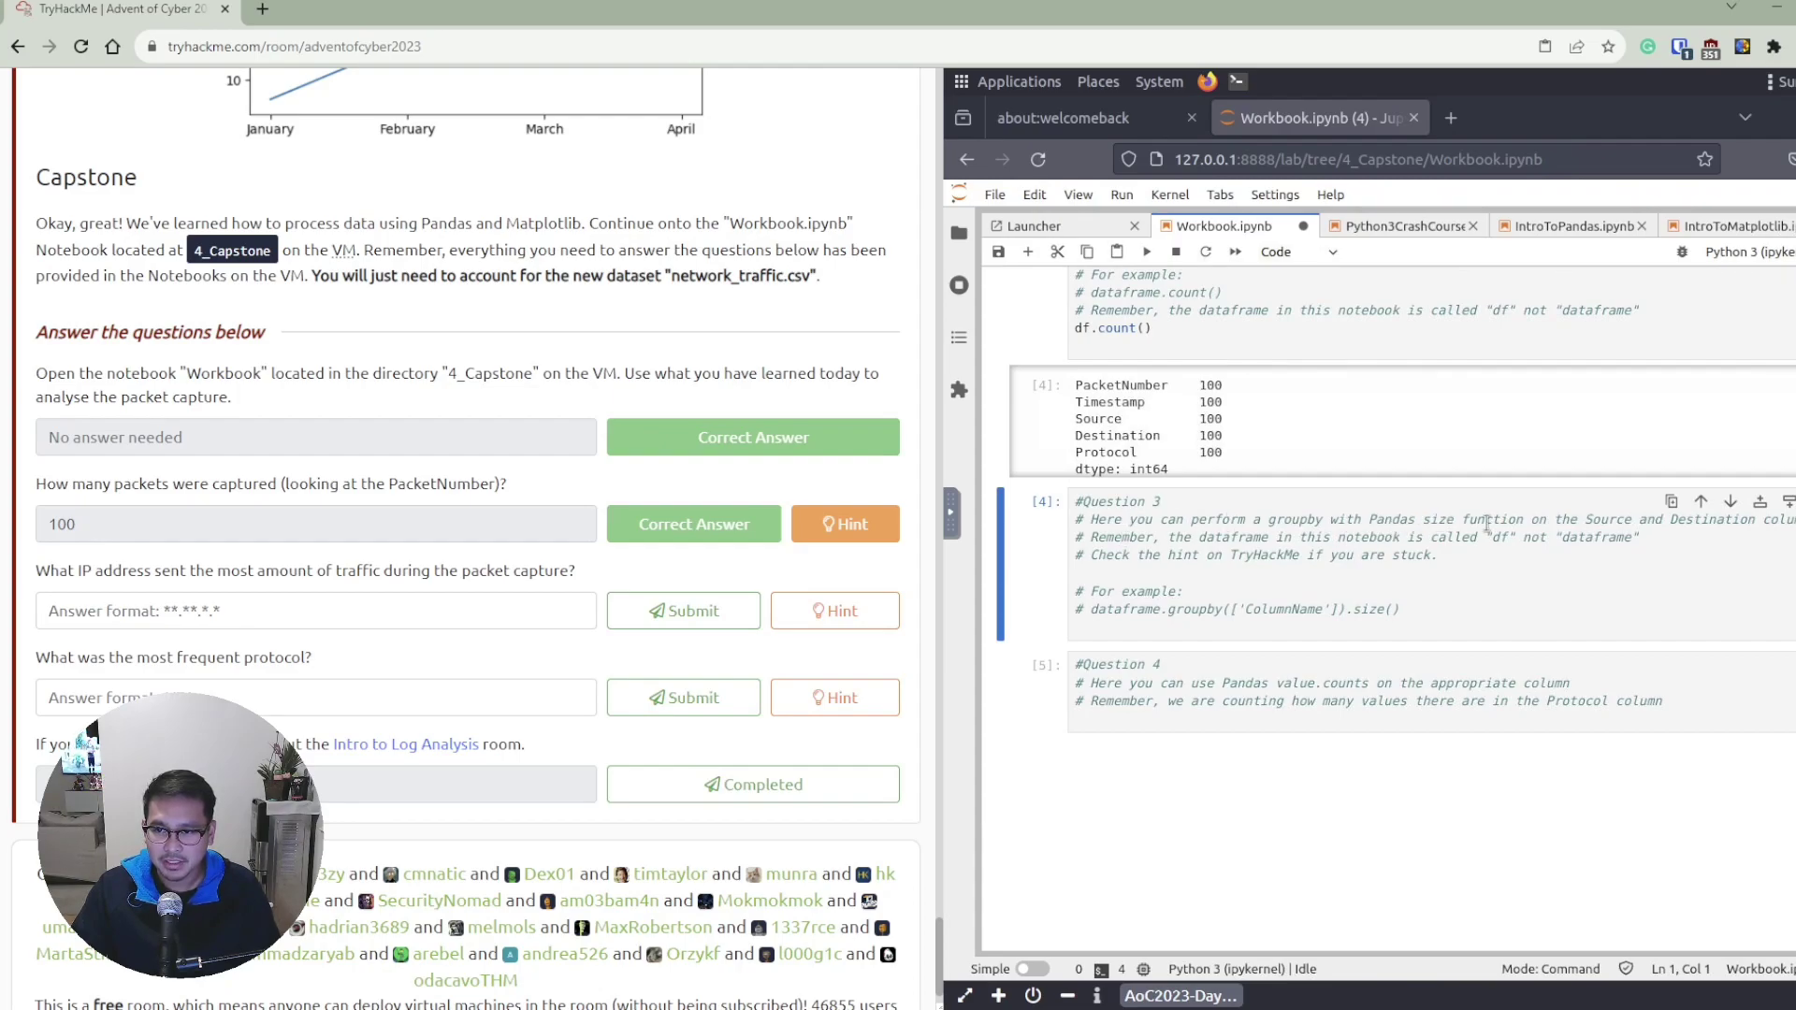
left_click(1420, 613)
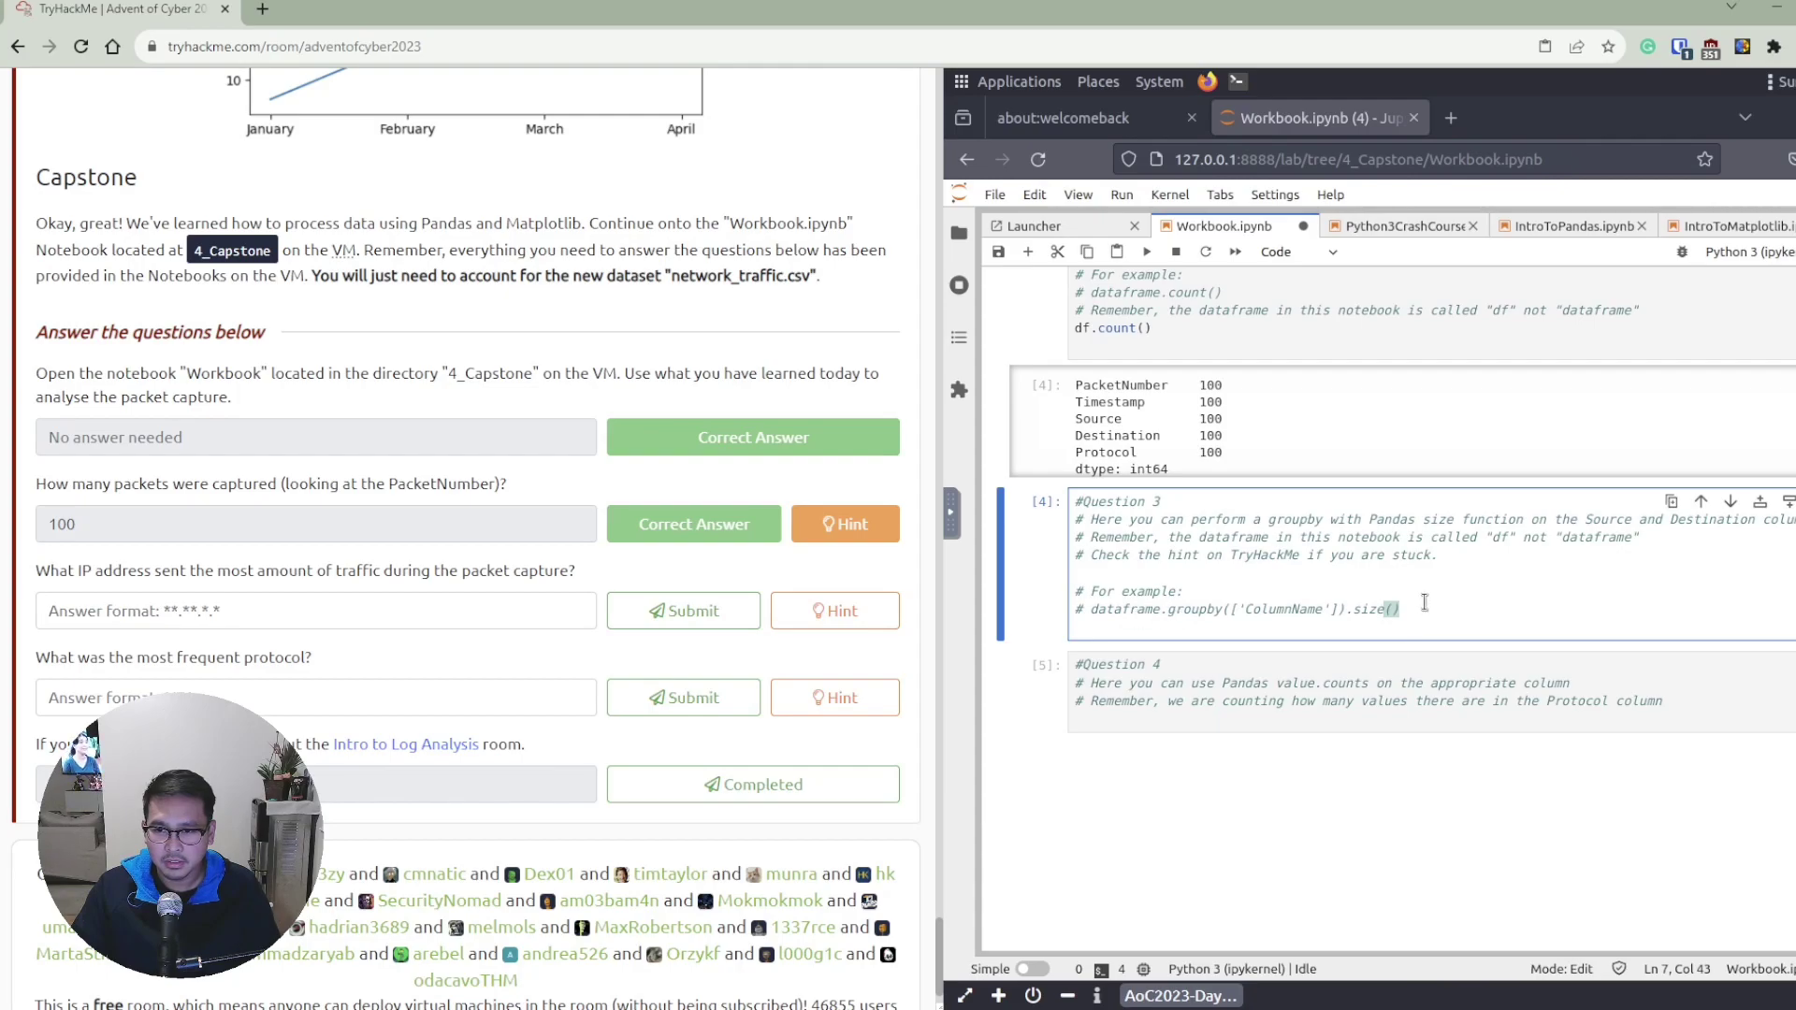
key("Return")
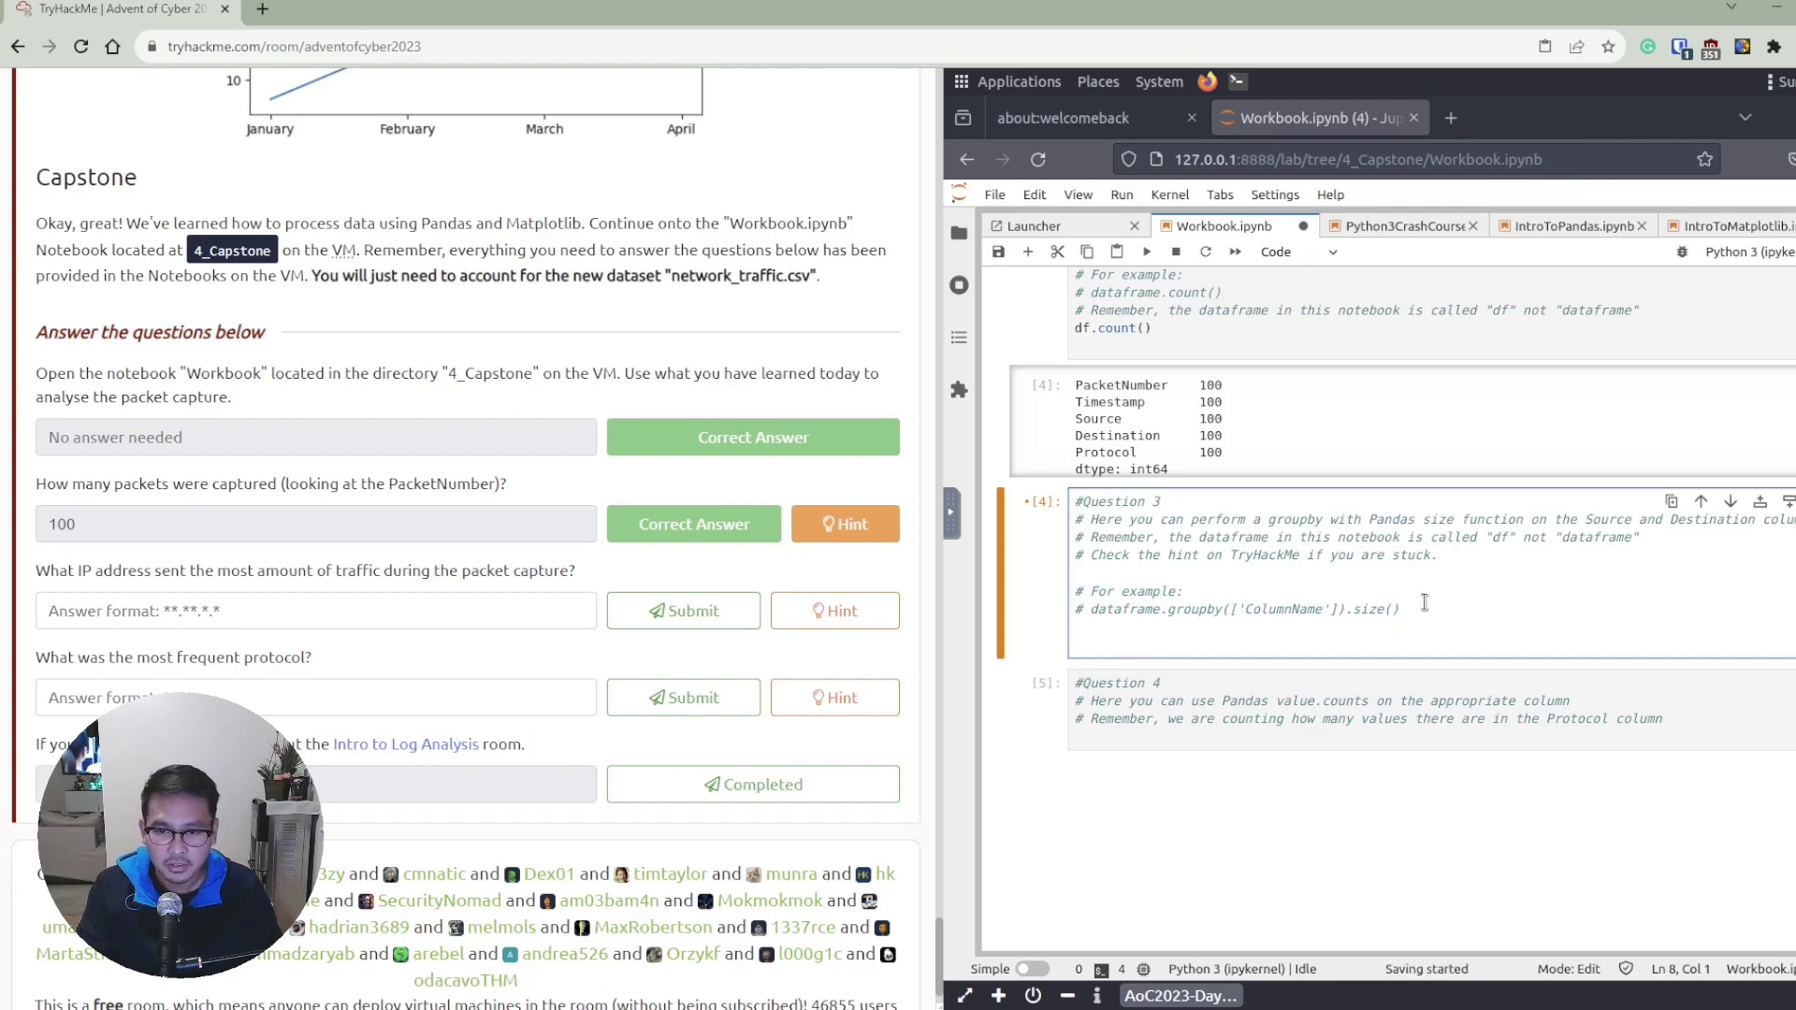
type("df.groupby")
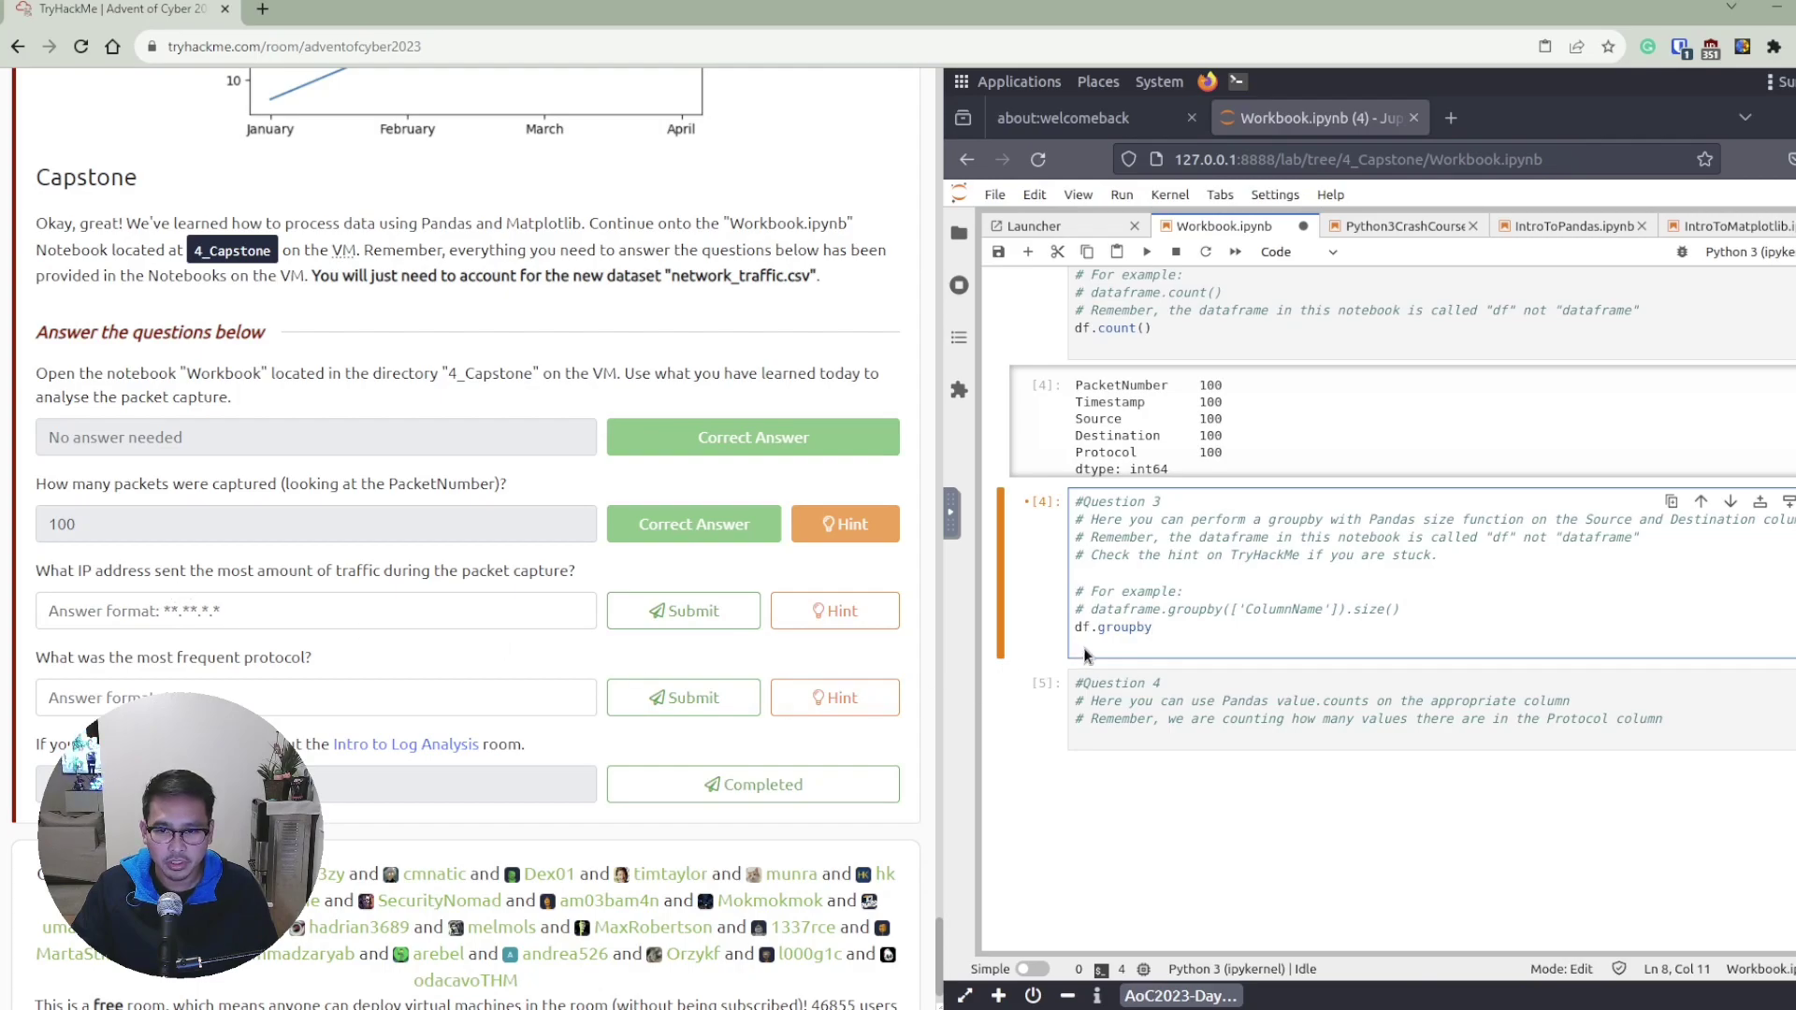
type("()")
type("[")
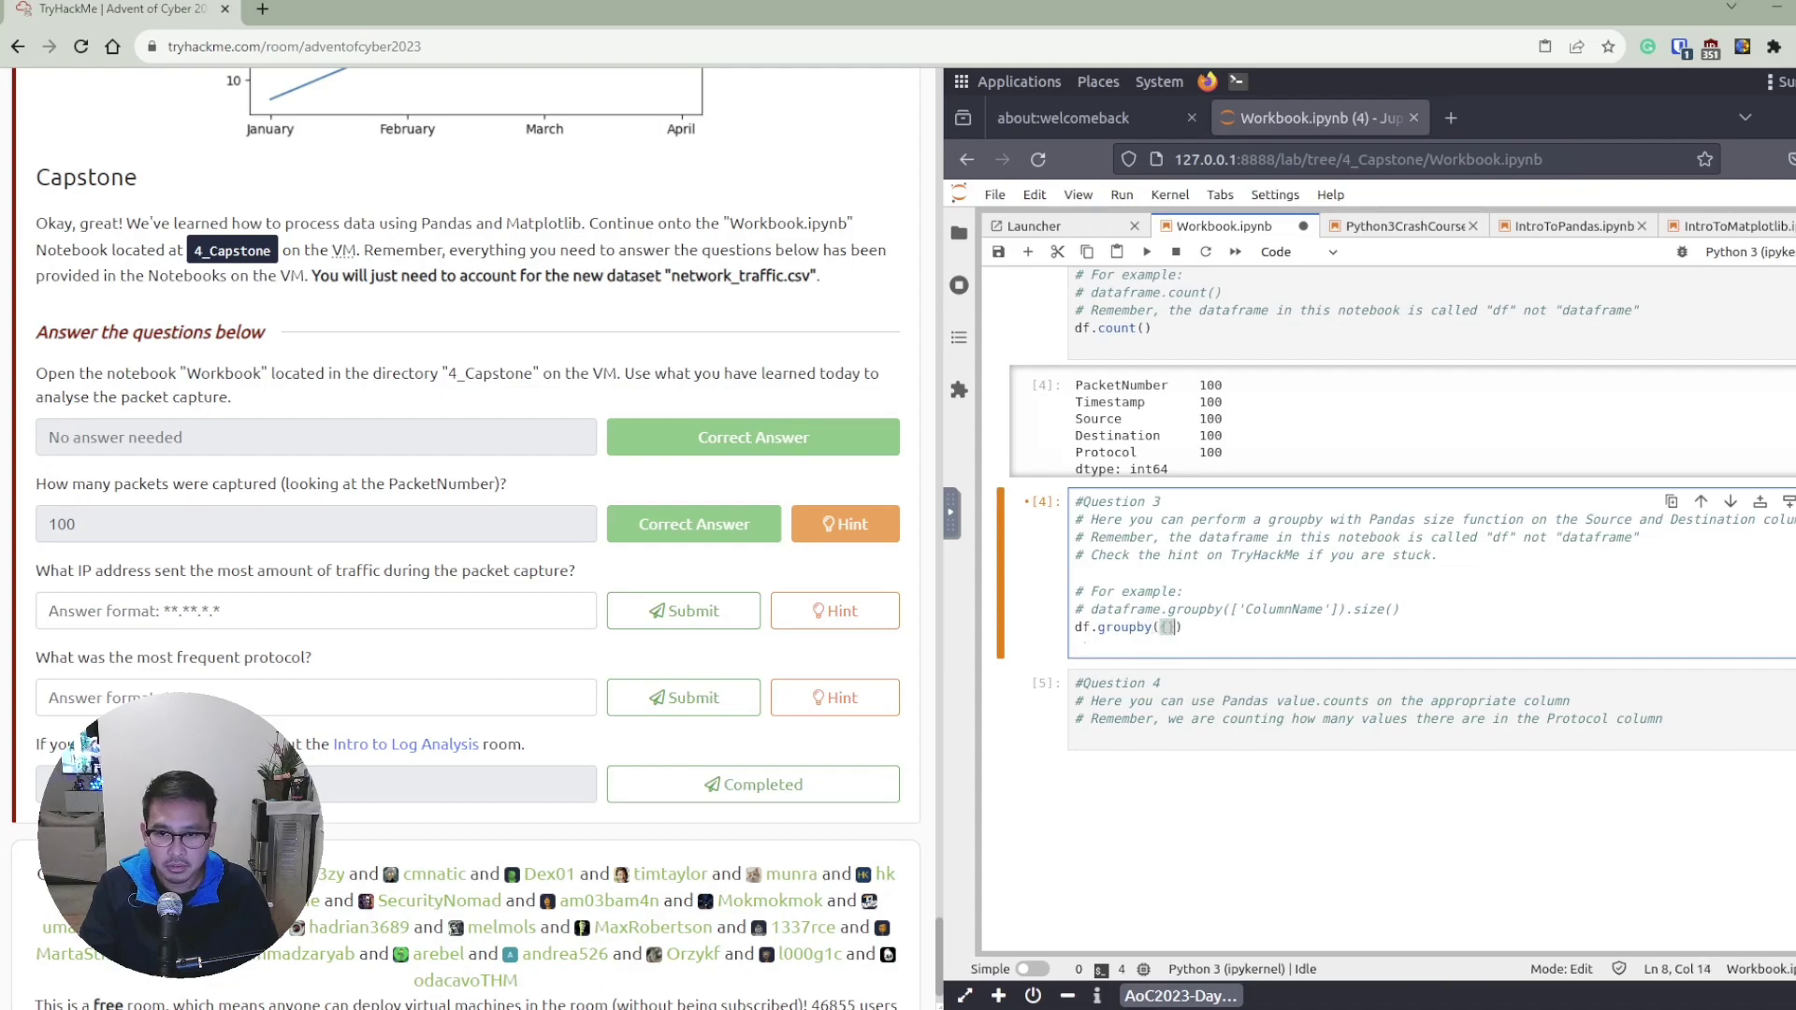
key("BackSpace")
key("BackSpace")
type("[\"")
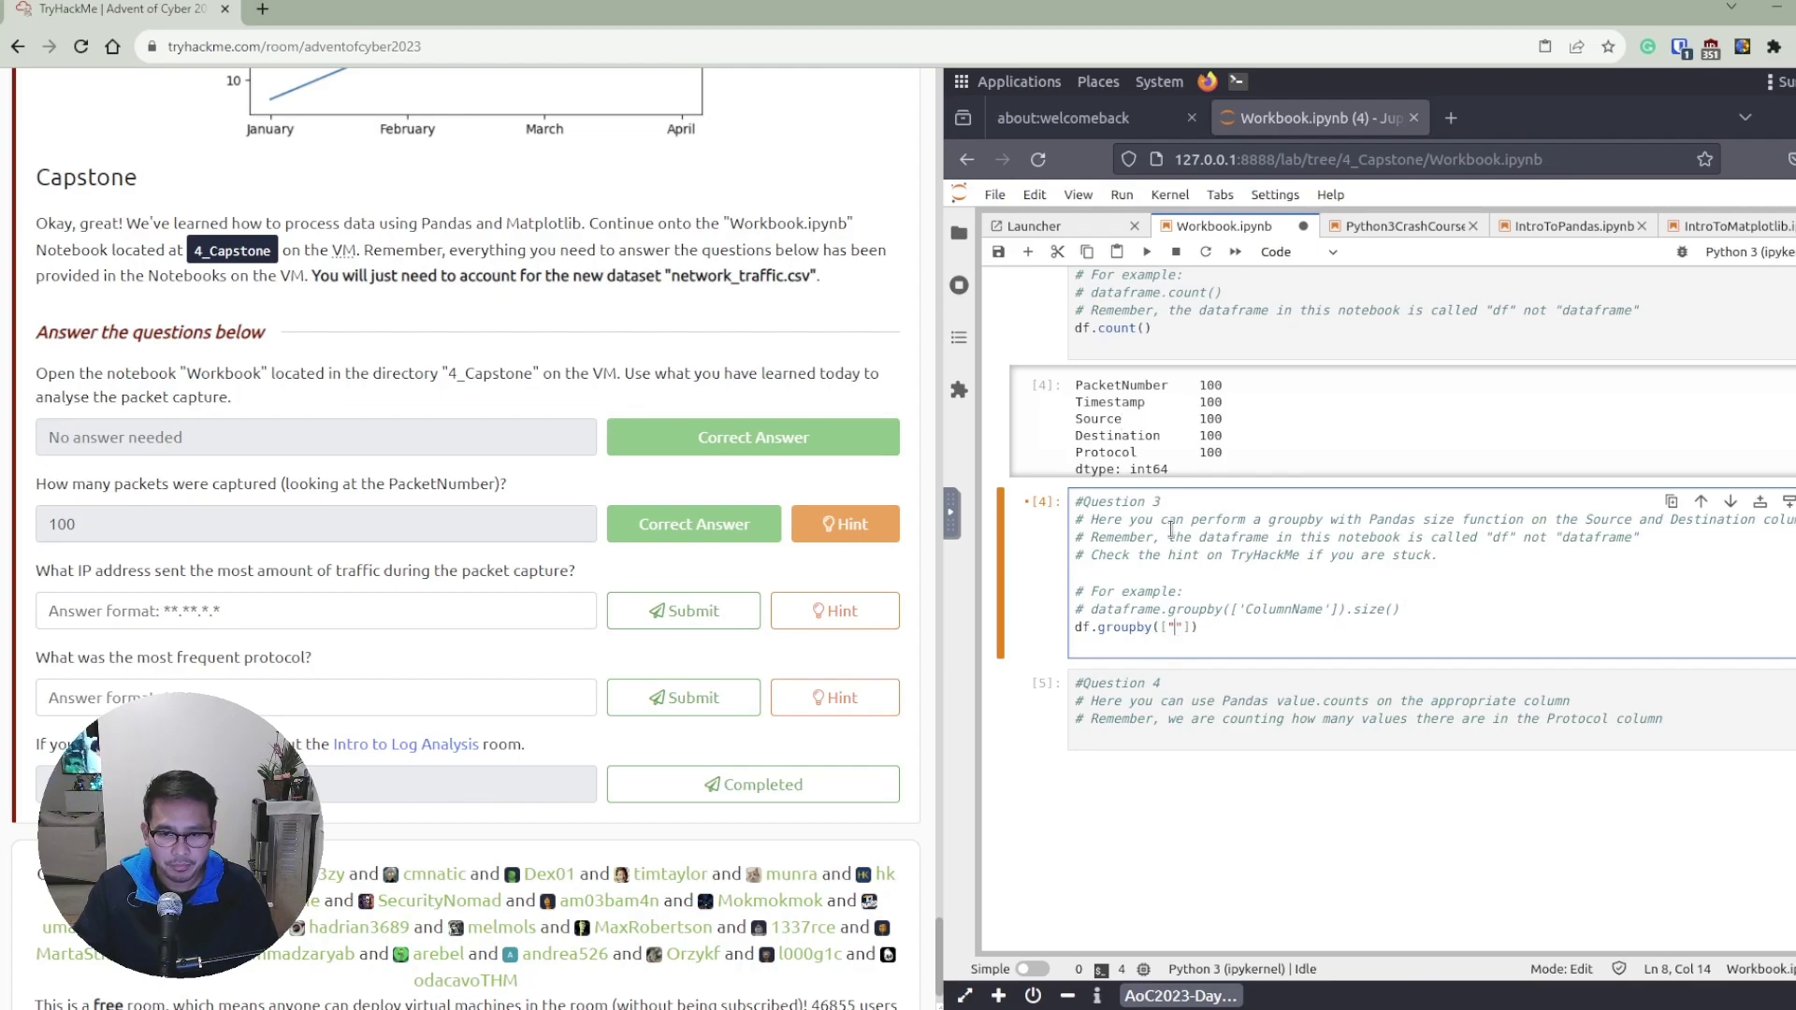
type("Source")
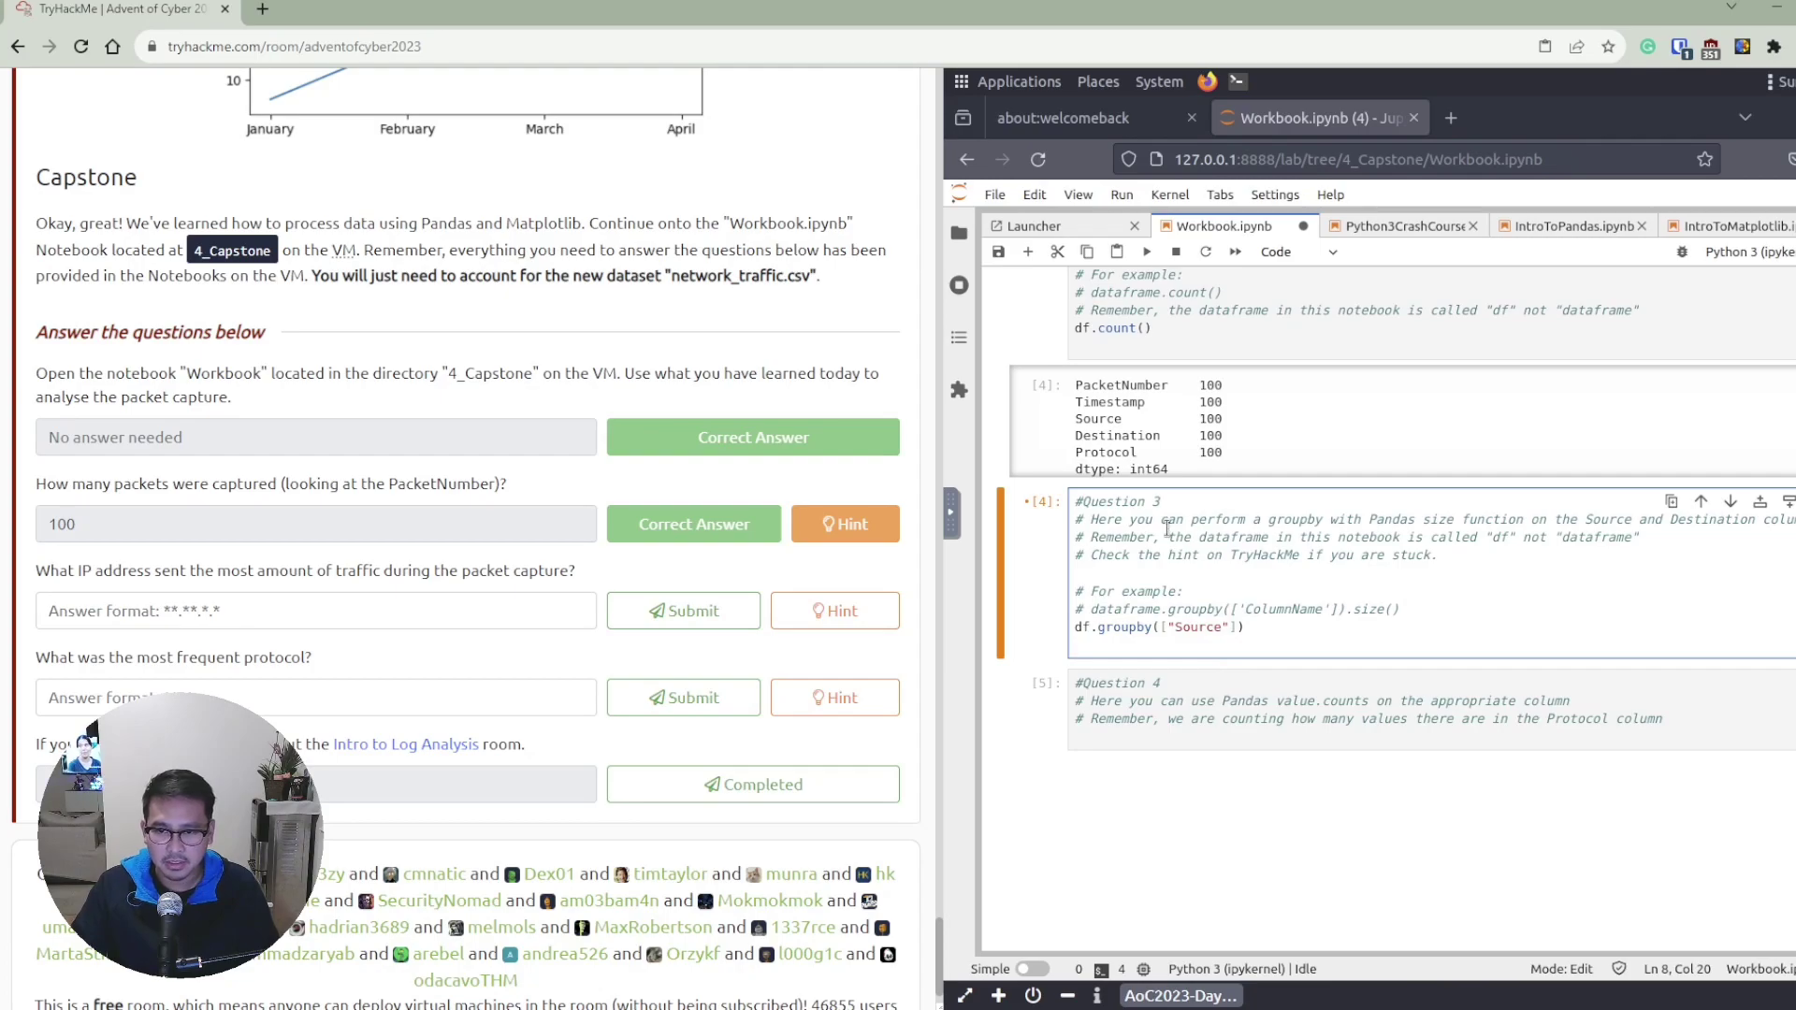
Append .size() to the Source groupby expression and run the Question 3 cell.
left_click(1264, 628)
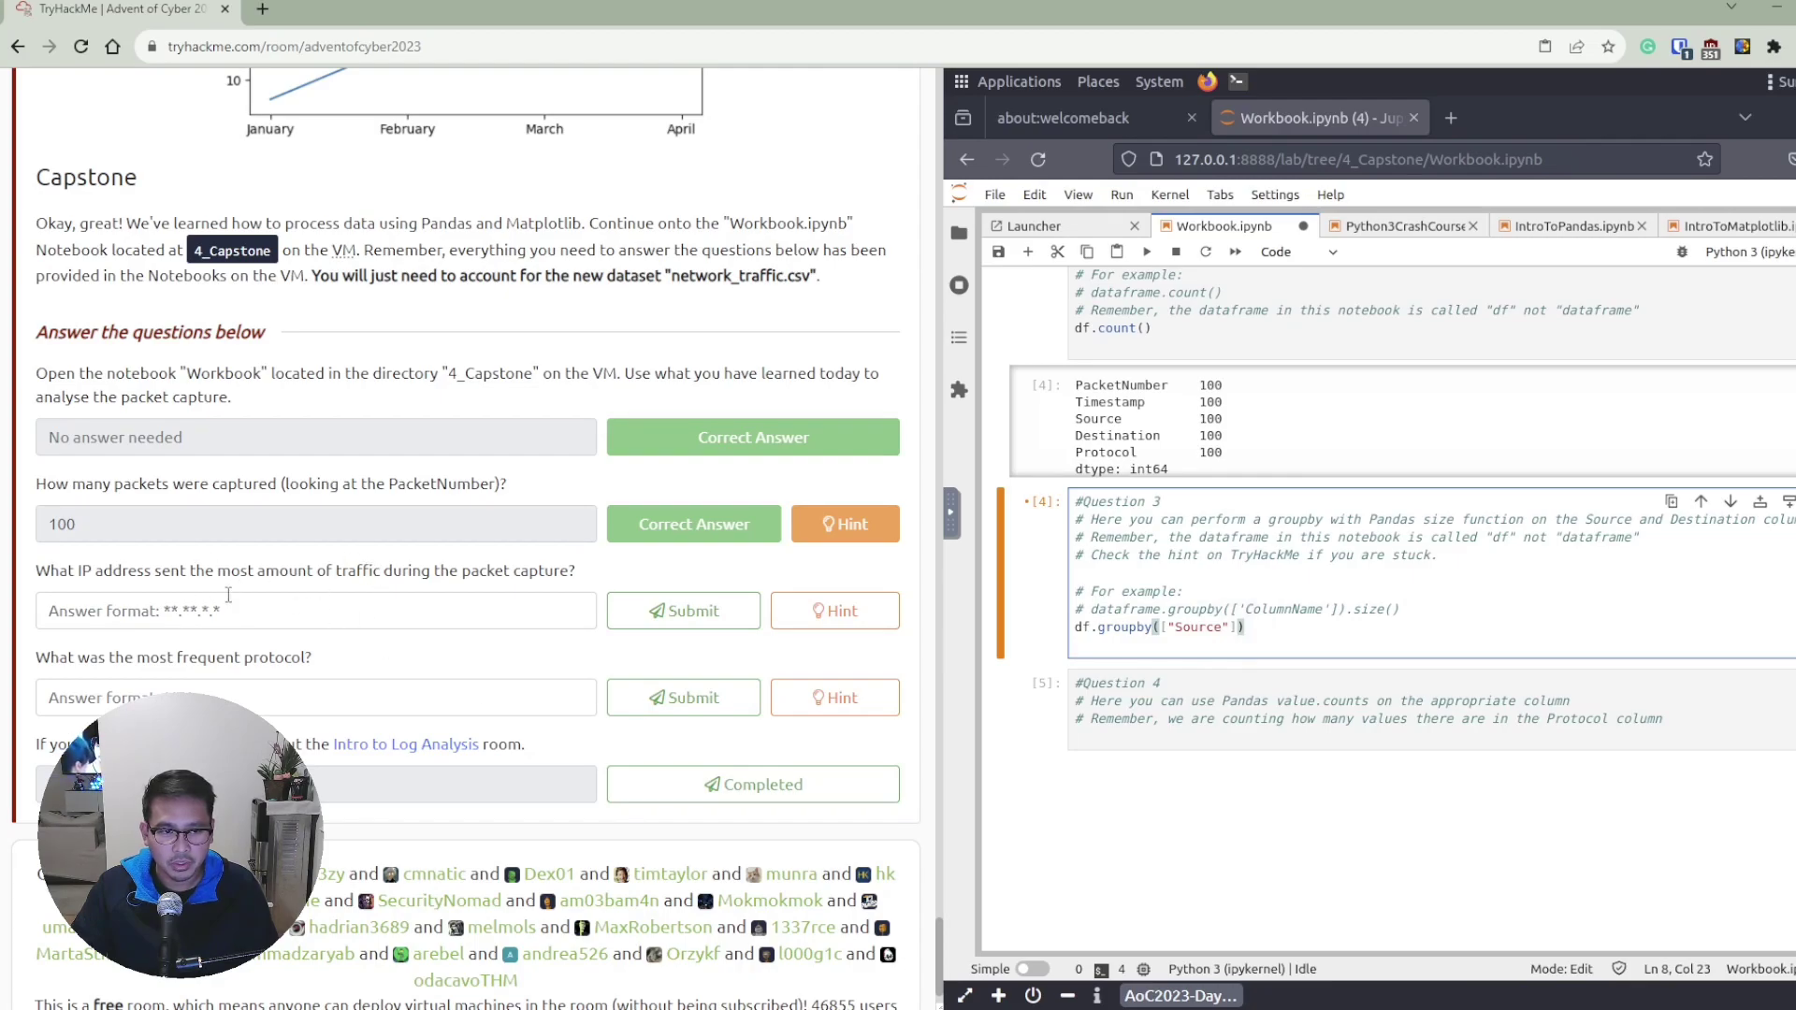
type(".size()")
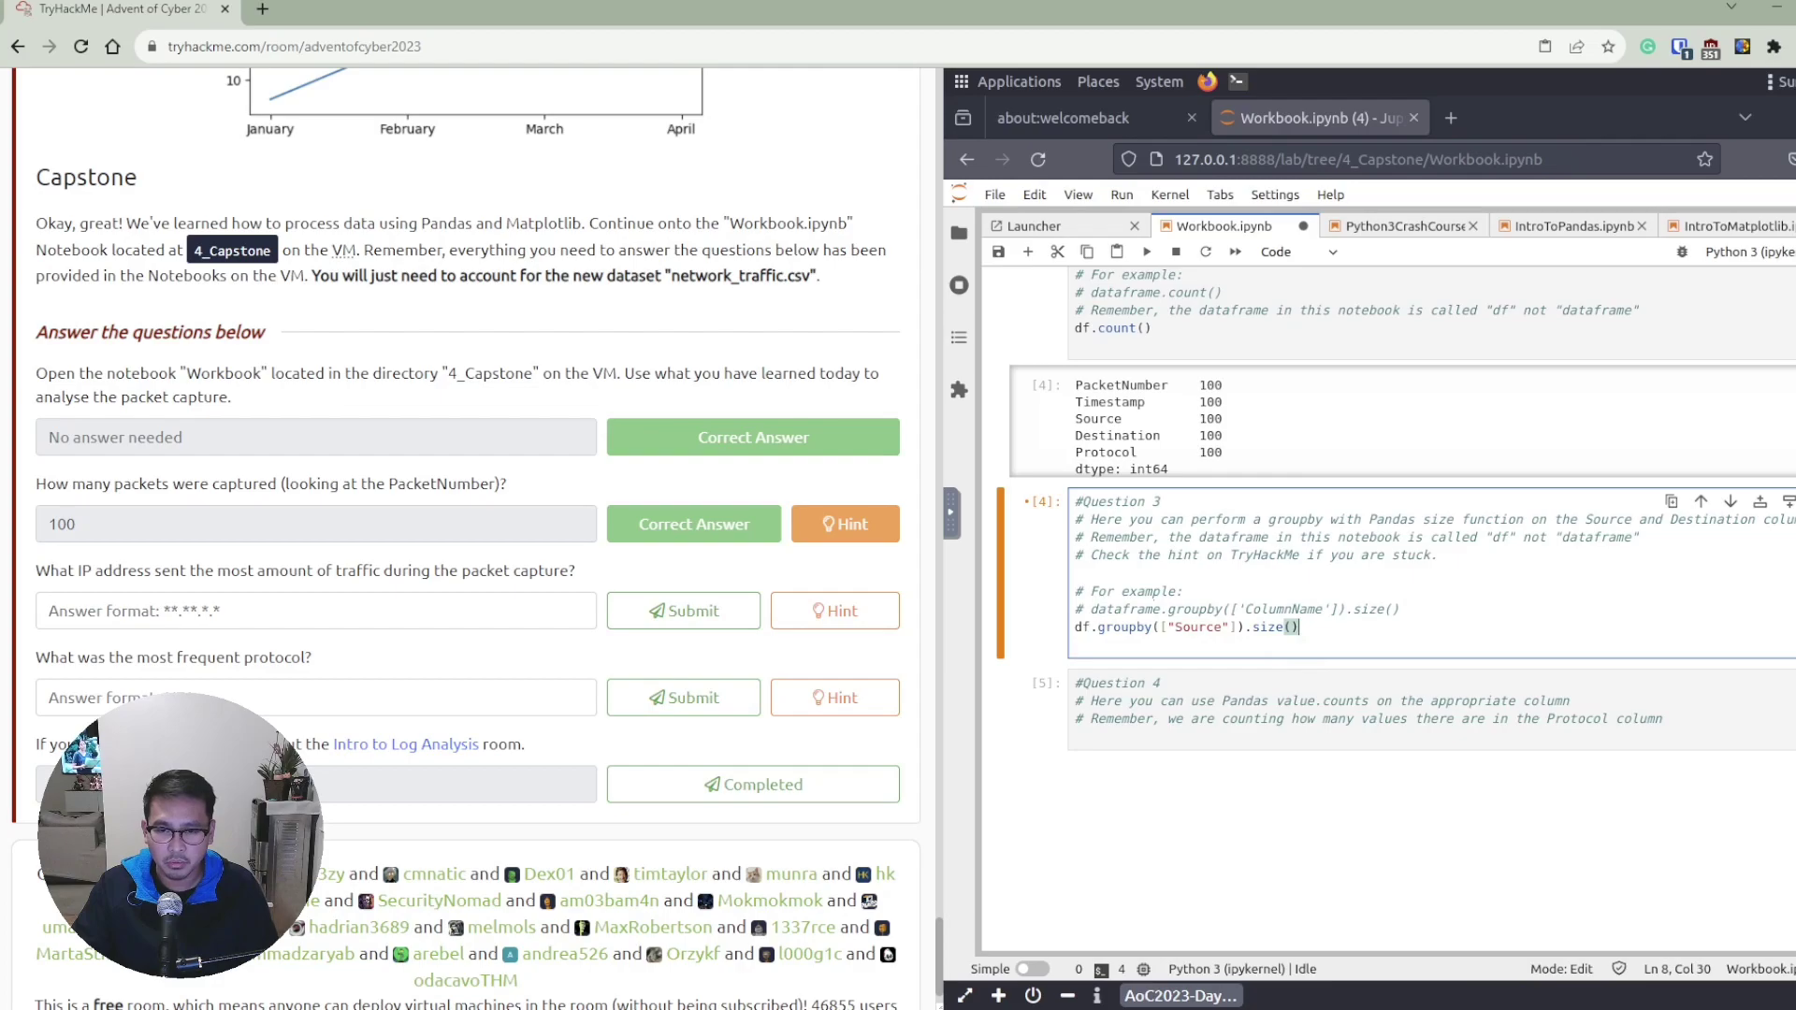
key("Return")
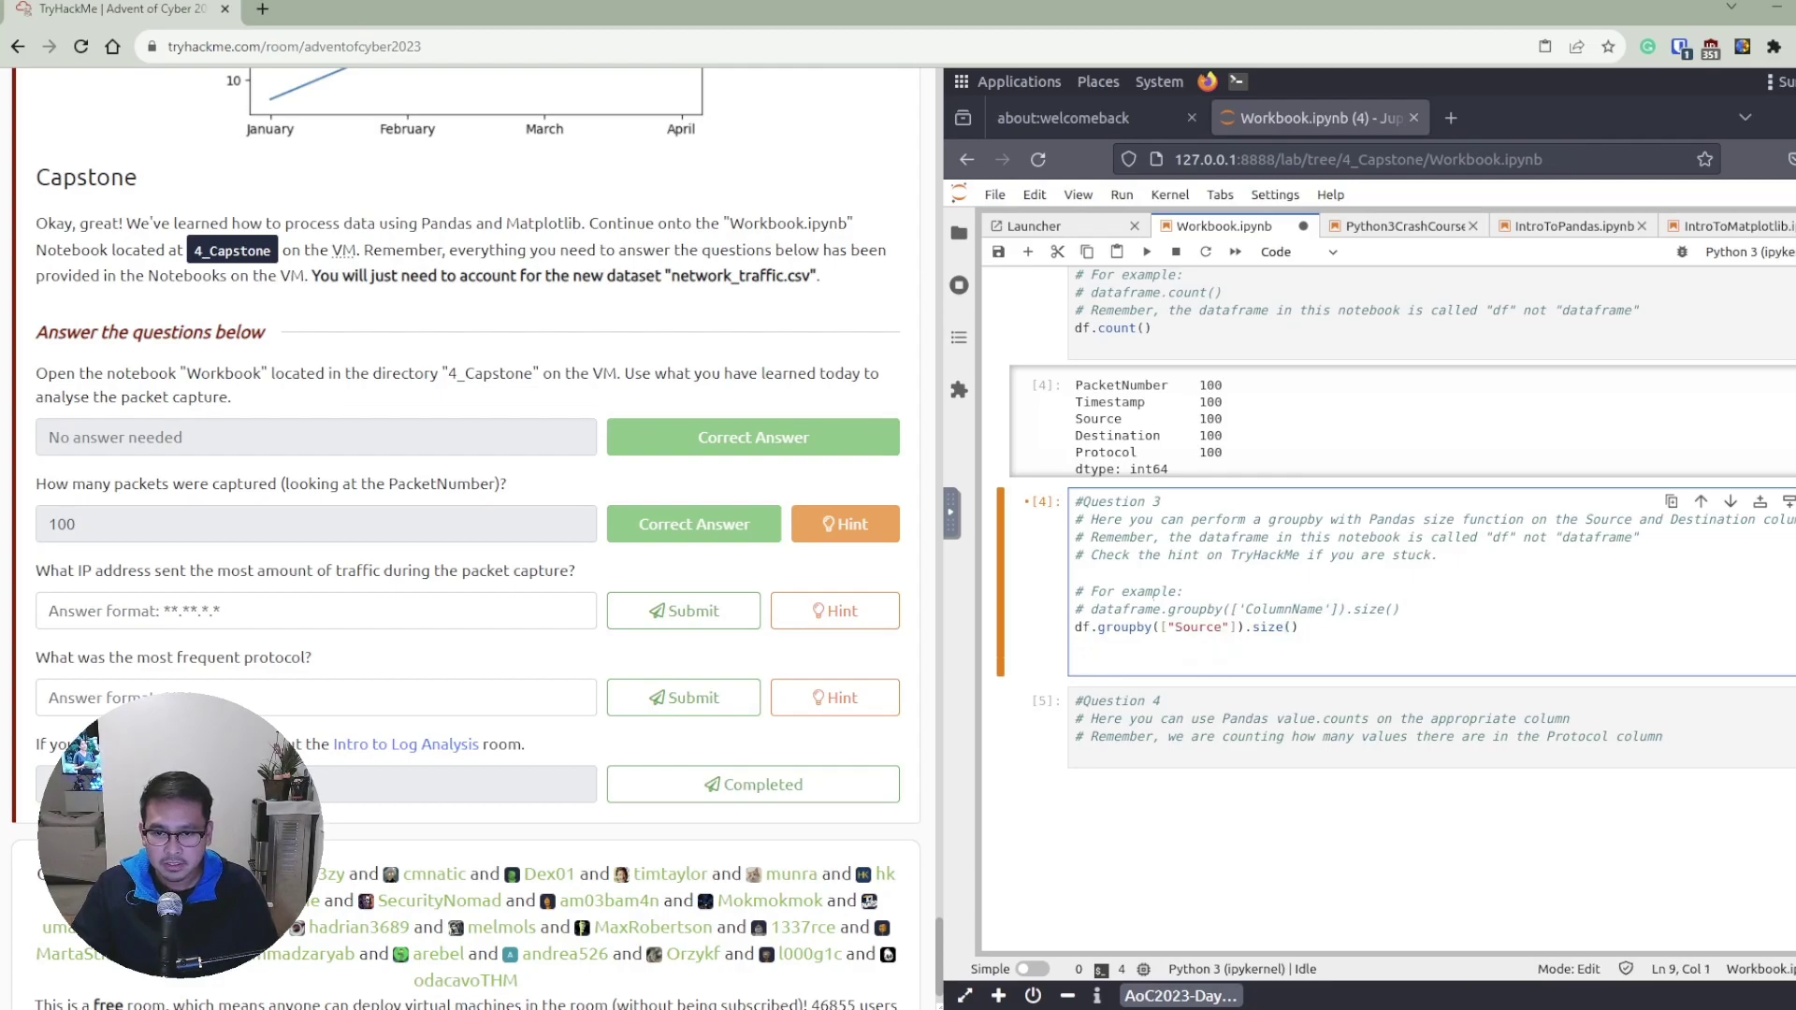
key("shift+Return")
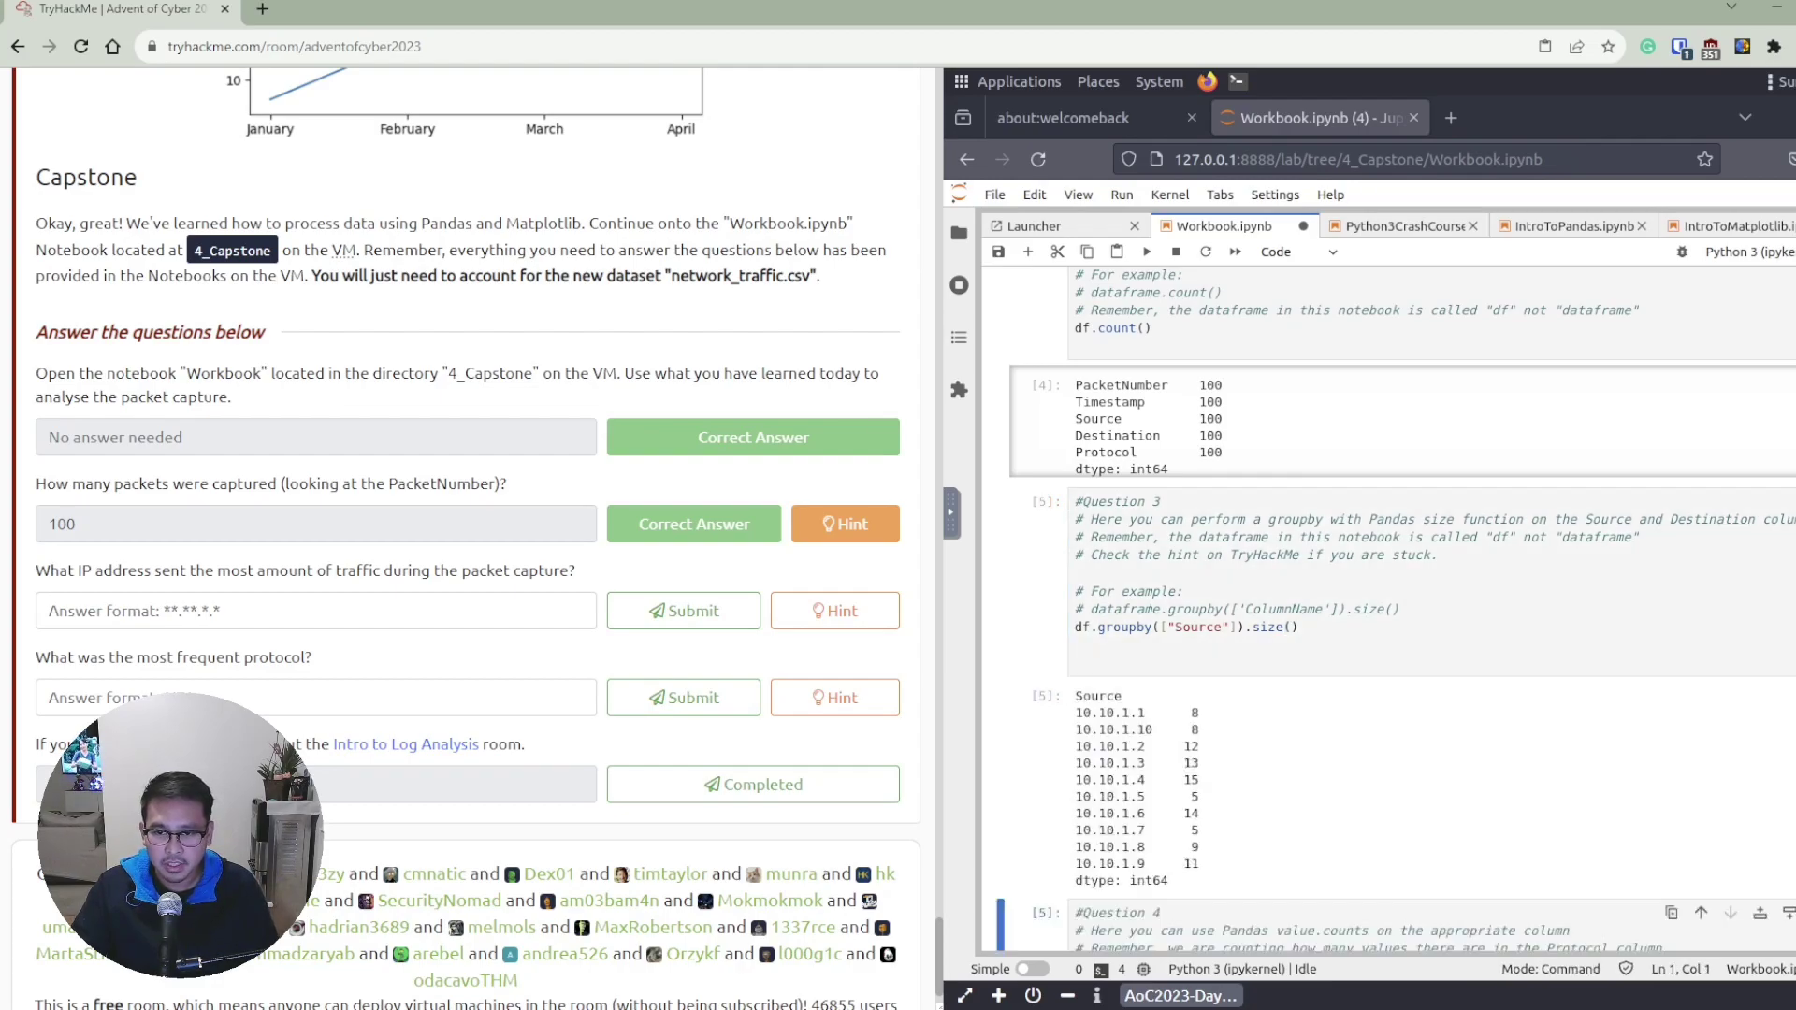
Find the source with the highest packet count in the output, and submit 10.10.1.4 as the IP address that sent the most traffic.
scroll(1212, 659, "down", 2)
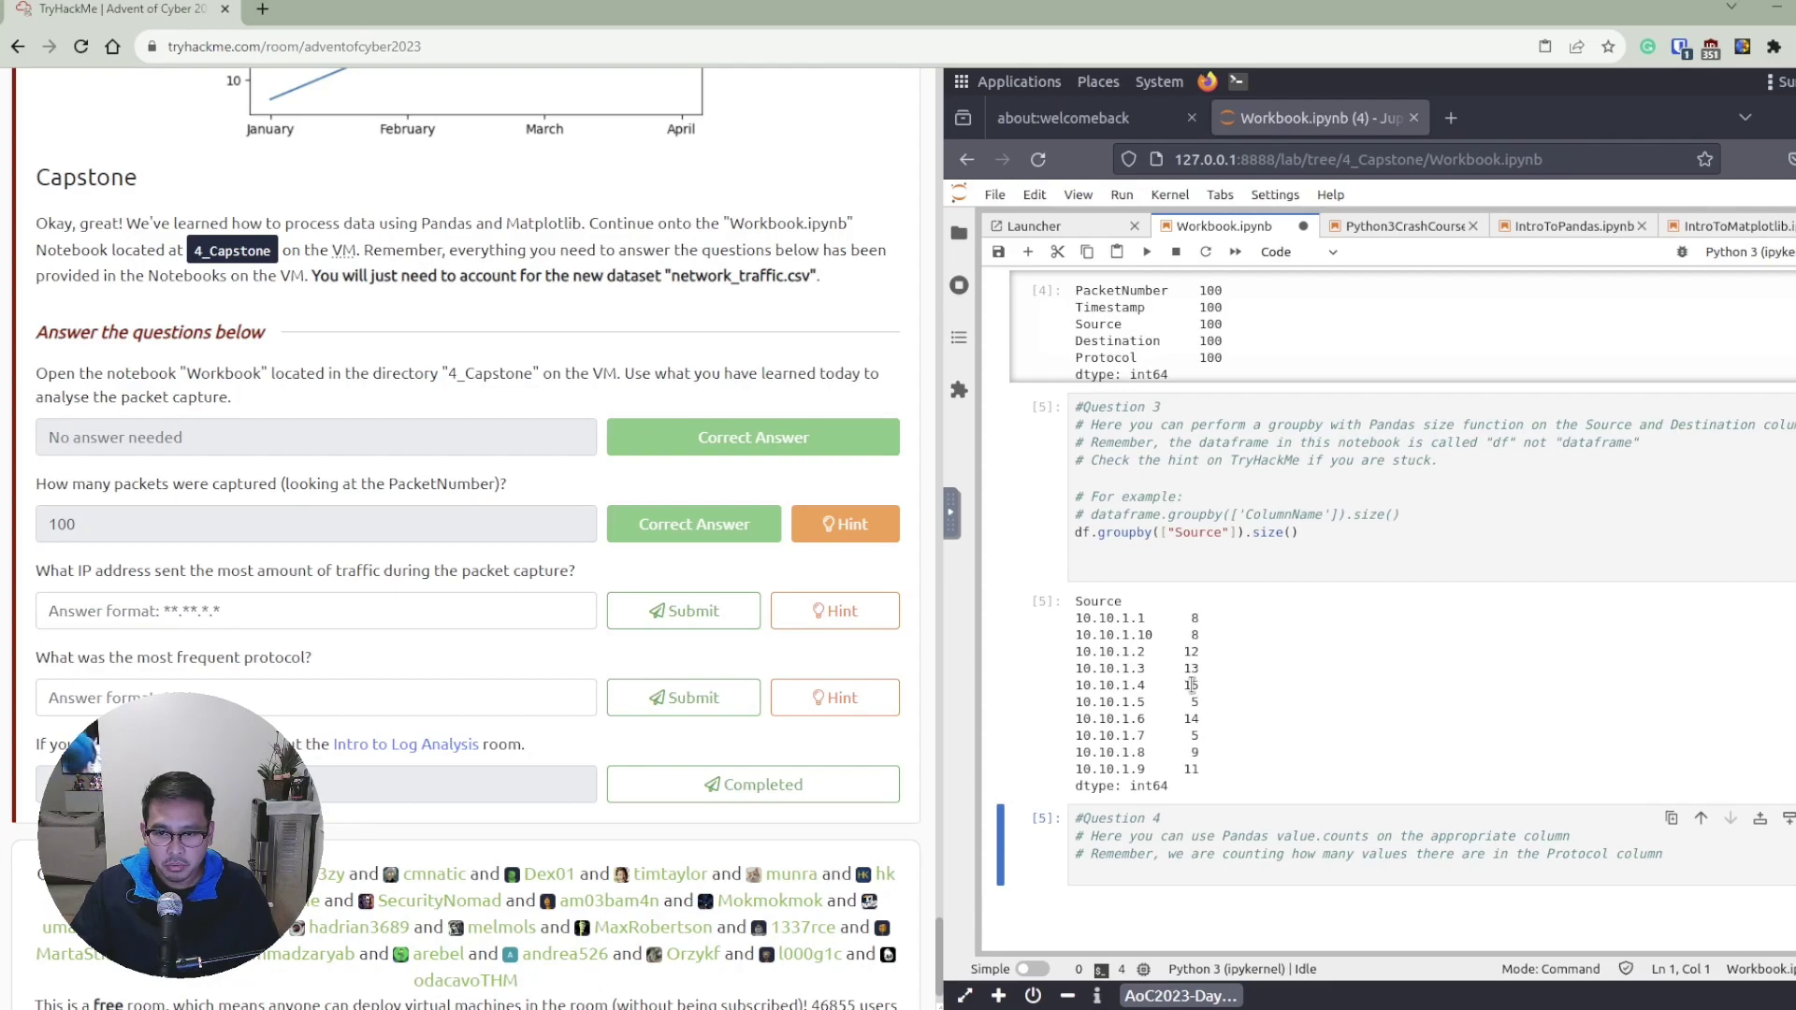
left_click_drag(1203, 686, 1084, 686)
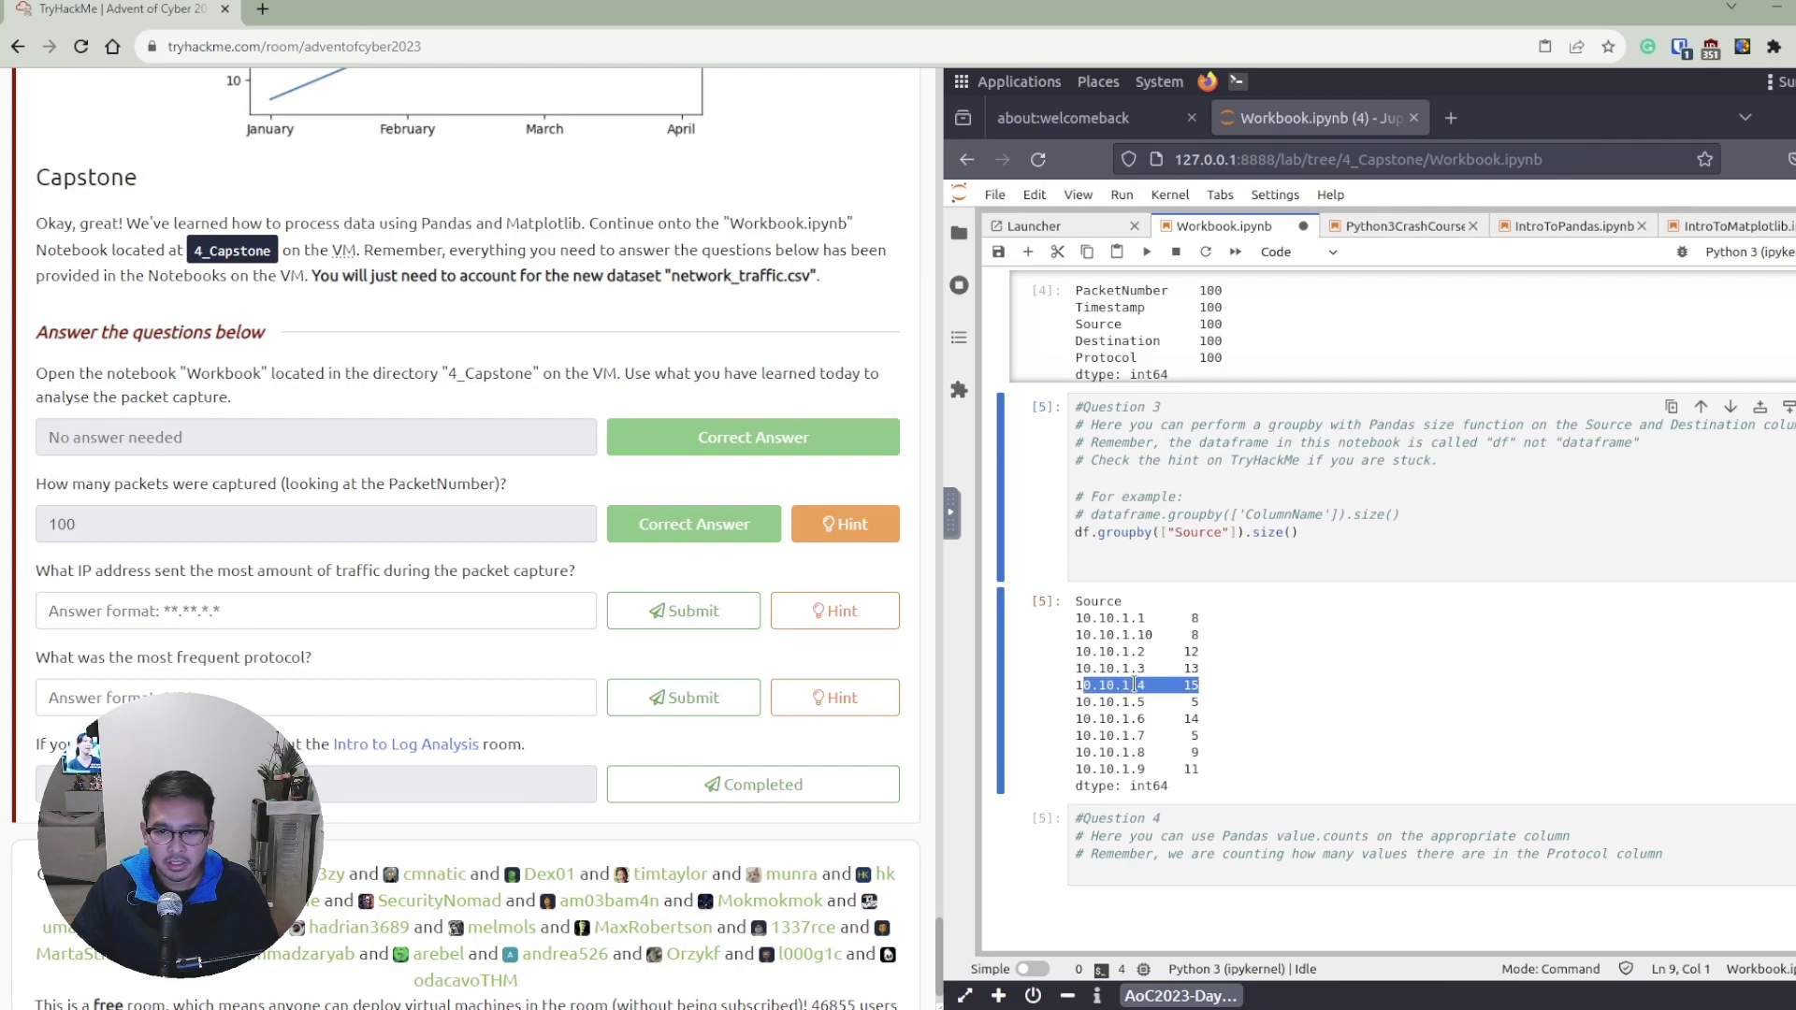
left_click(257, 619)
type("10.10.1.4")
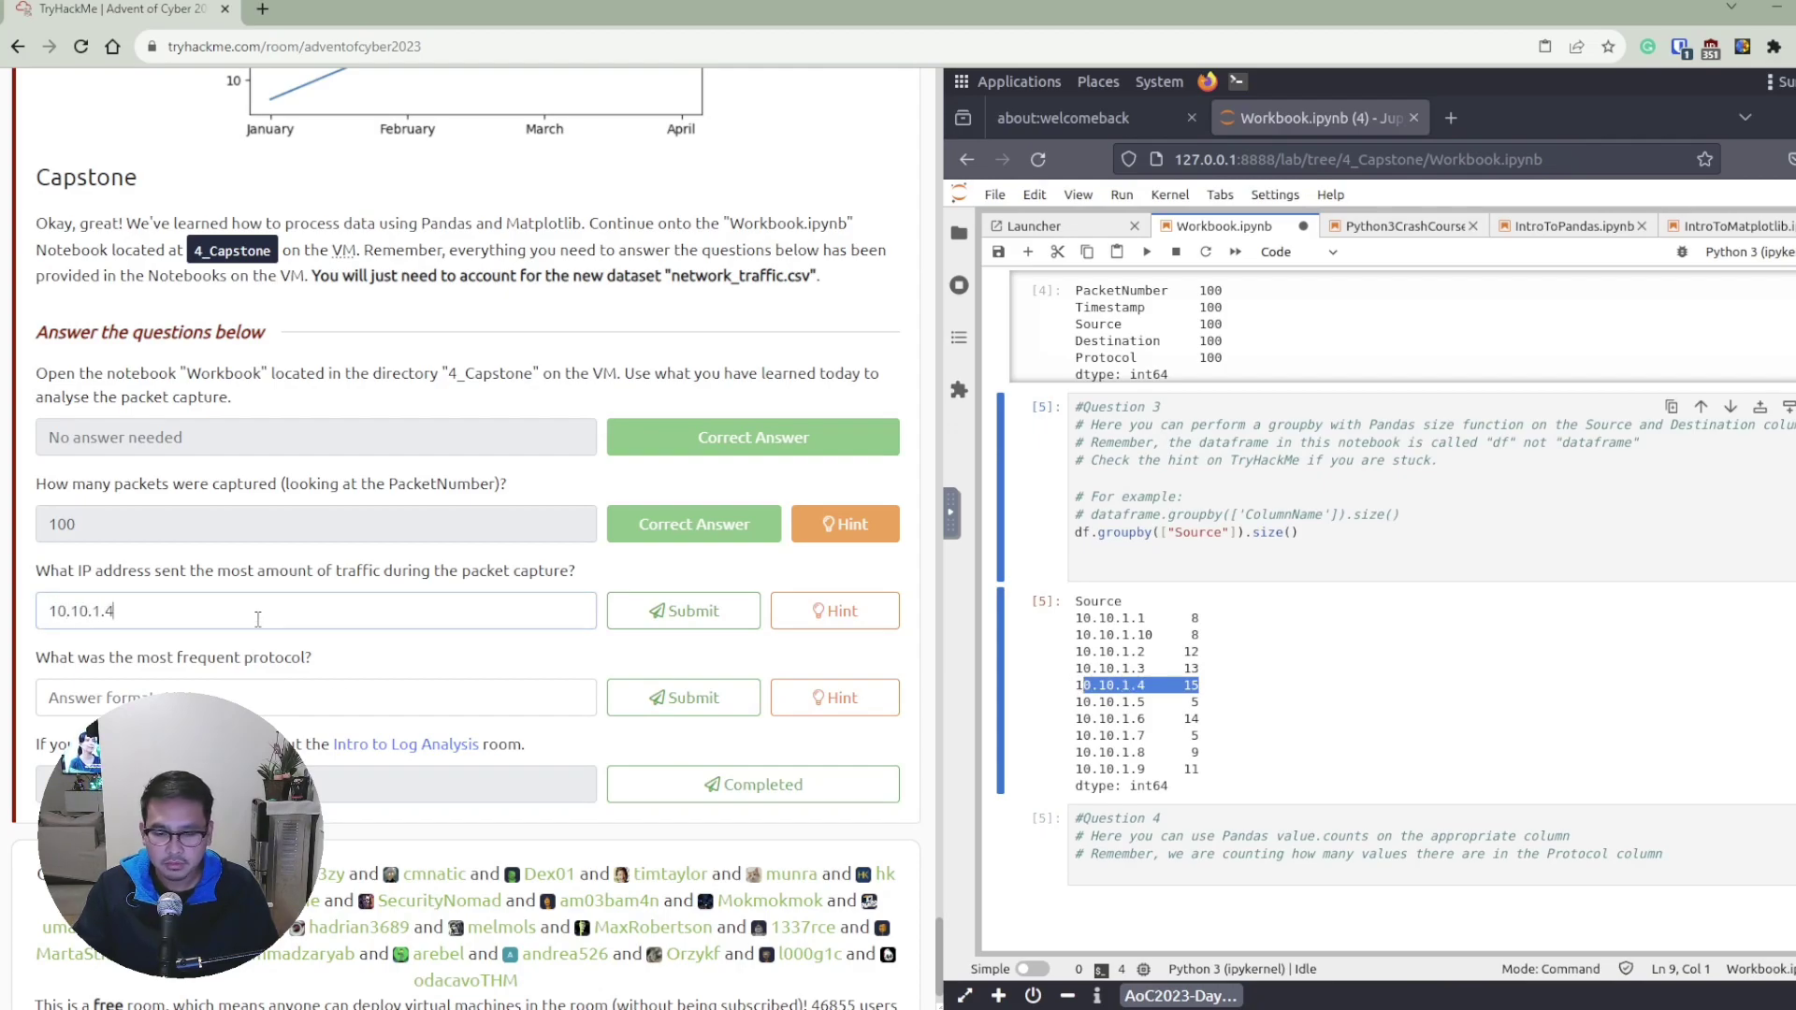
left_click(728, 611)
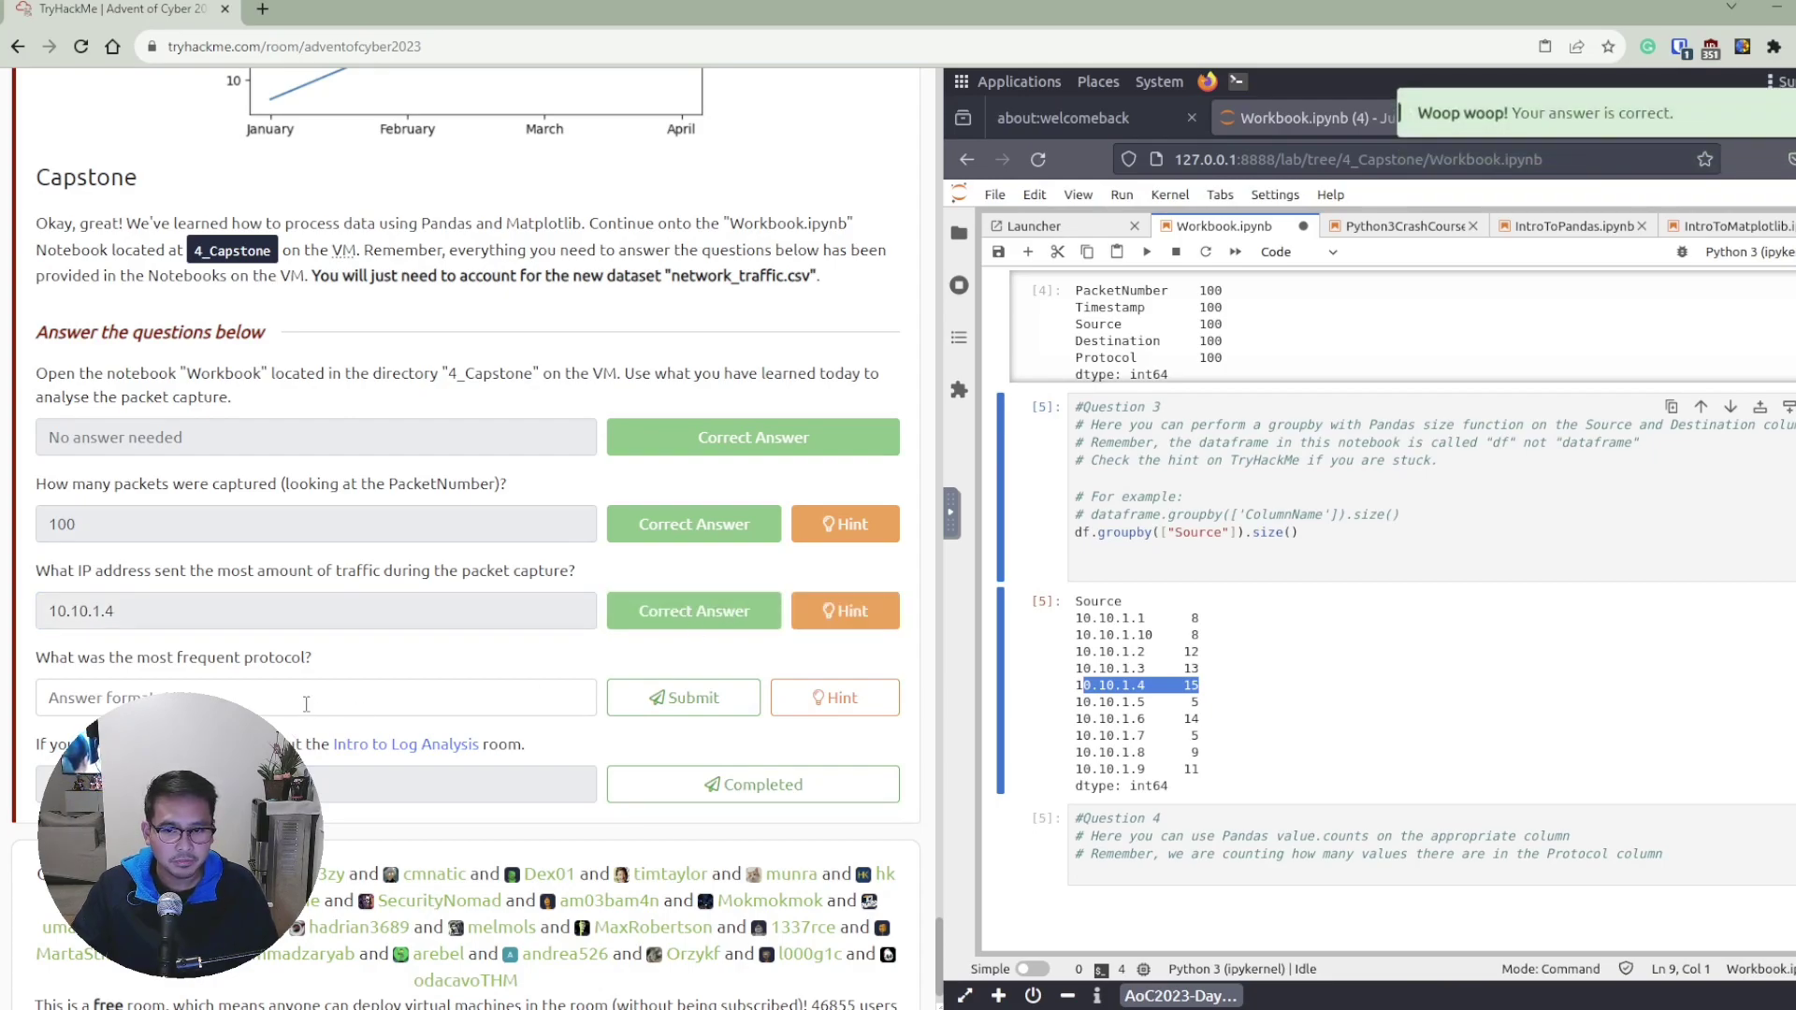
left_click(1235, 683)
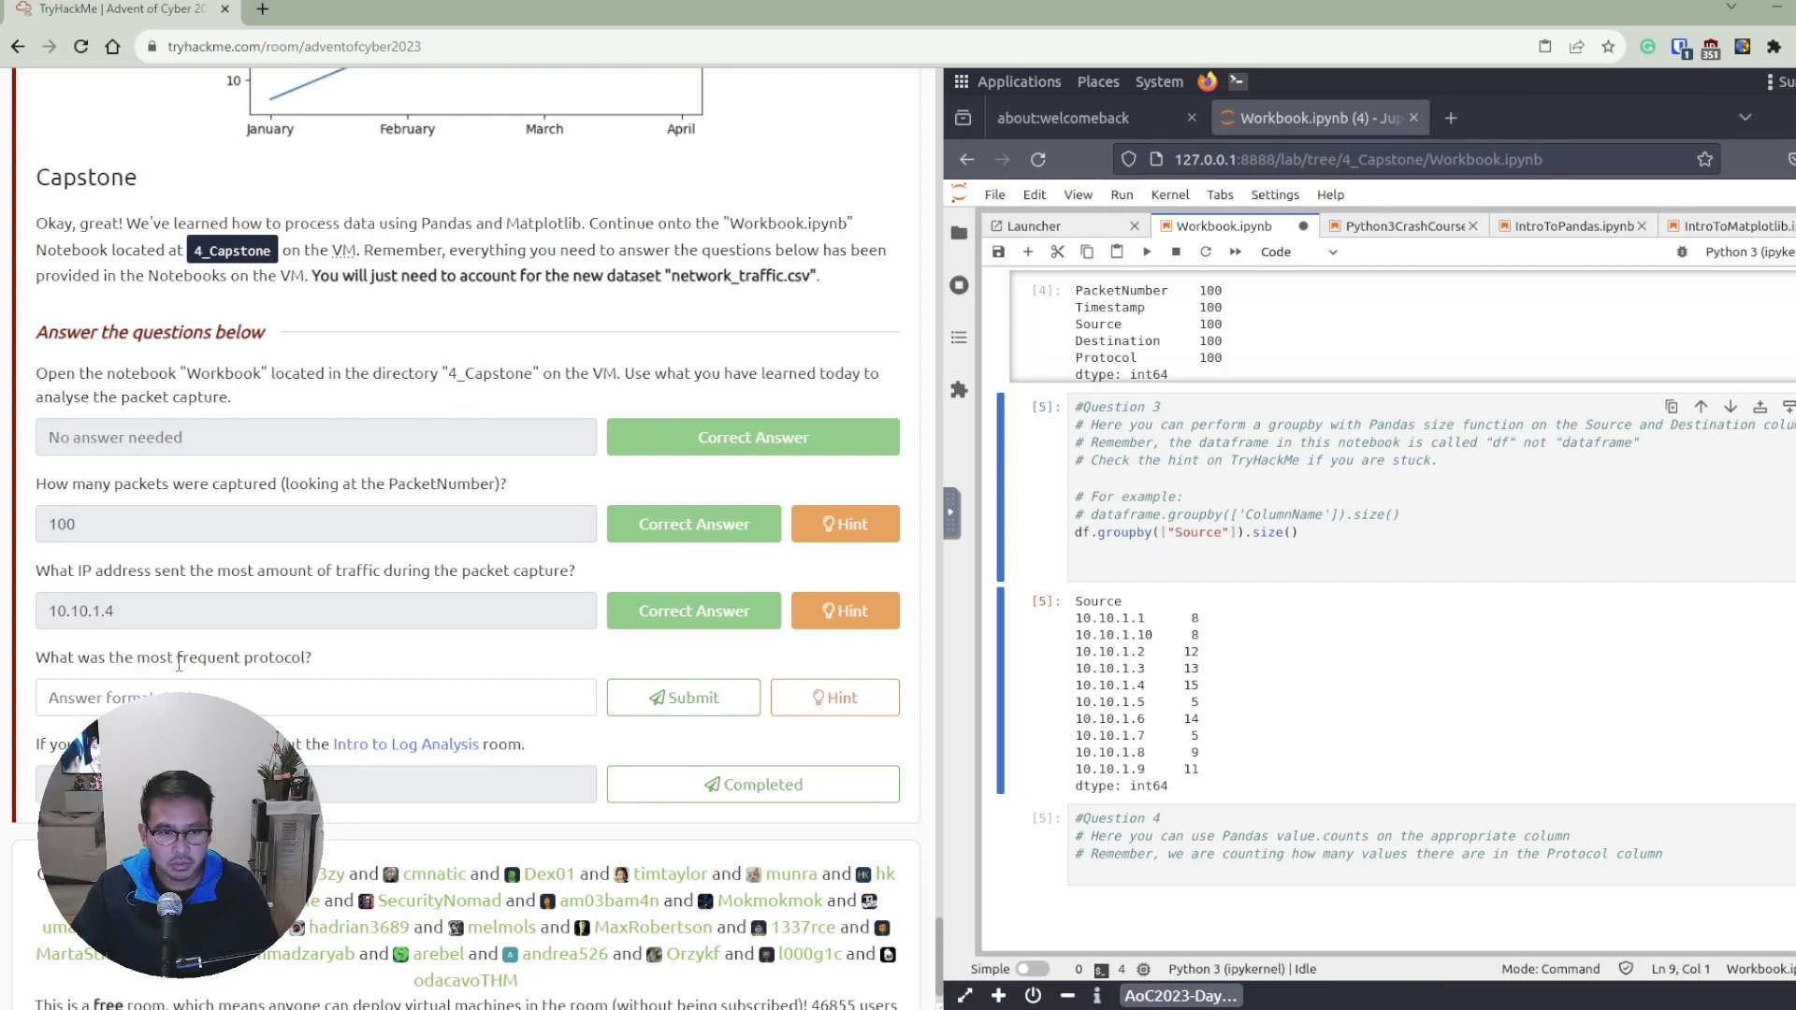
Start a df.groupby(['']) expression on a new line below the comments in the Question 4 cell, and save the notebook.
scroll(1281, 675, "down", 3)
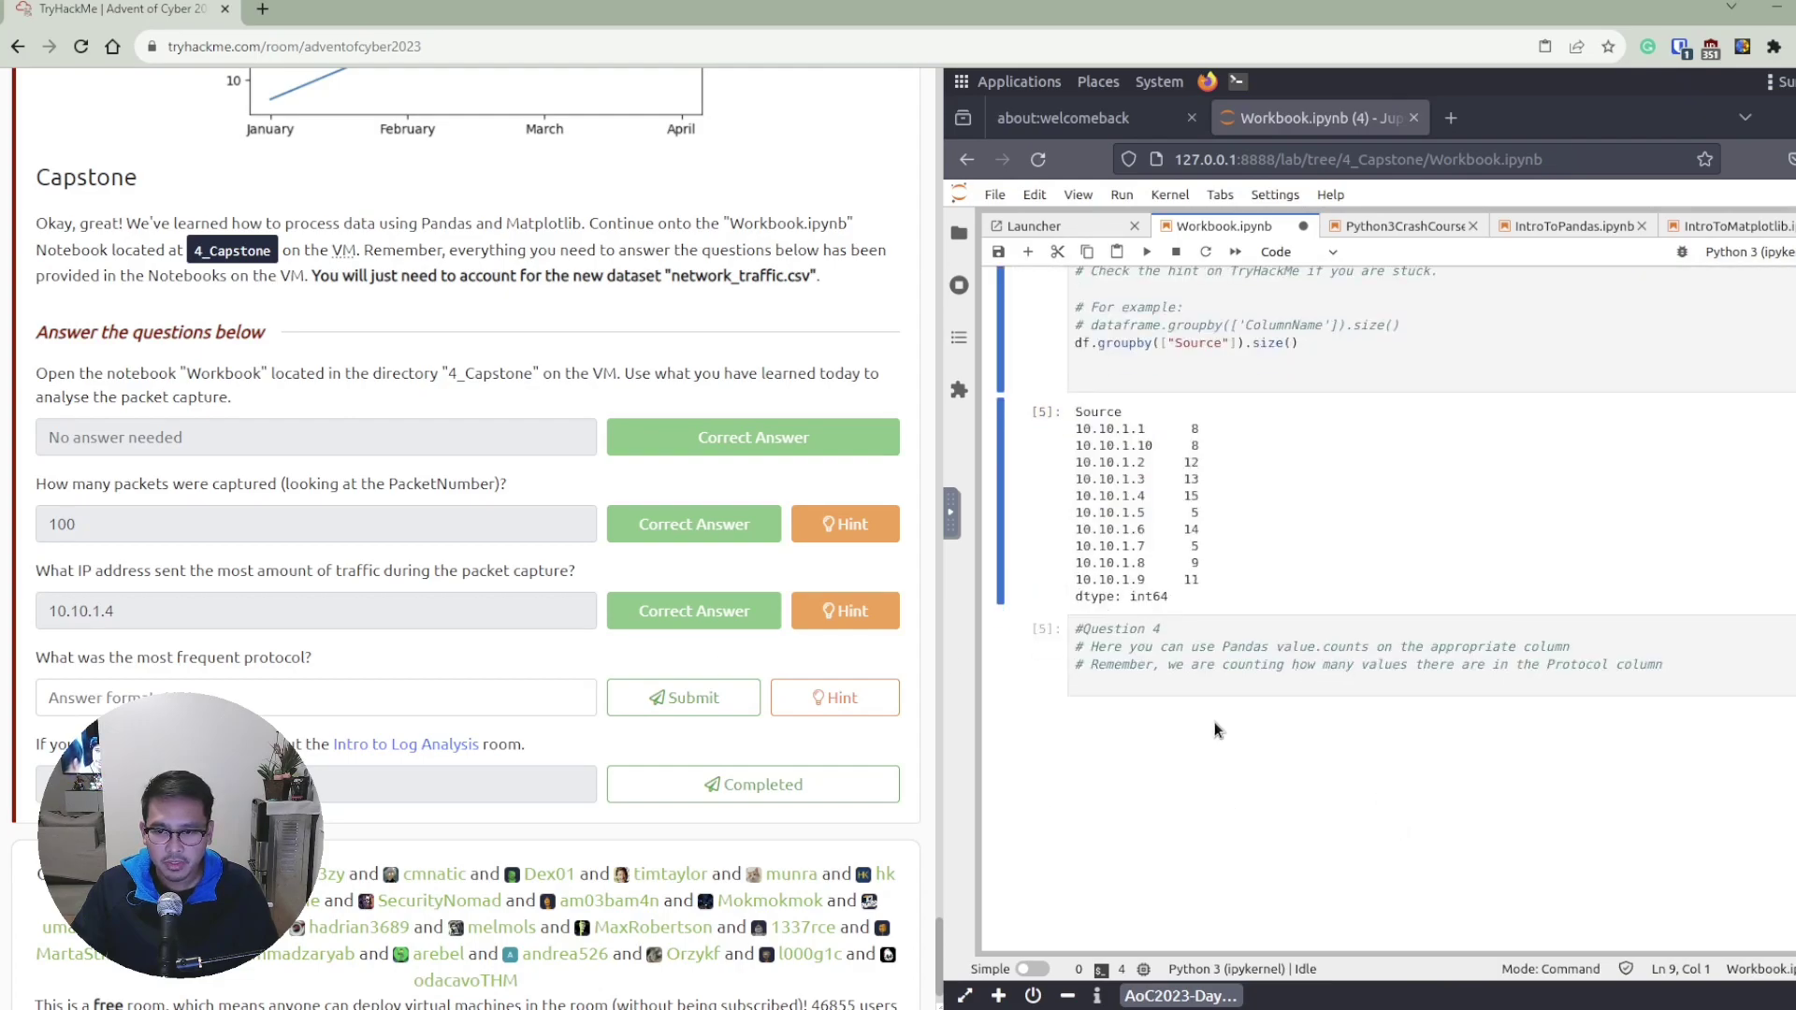
left_click(1311, 688)
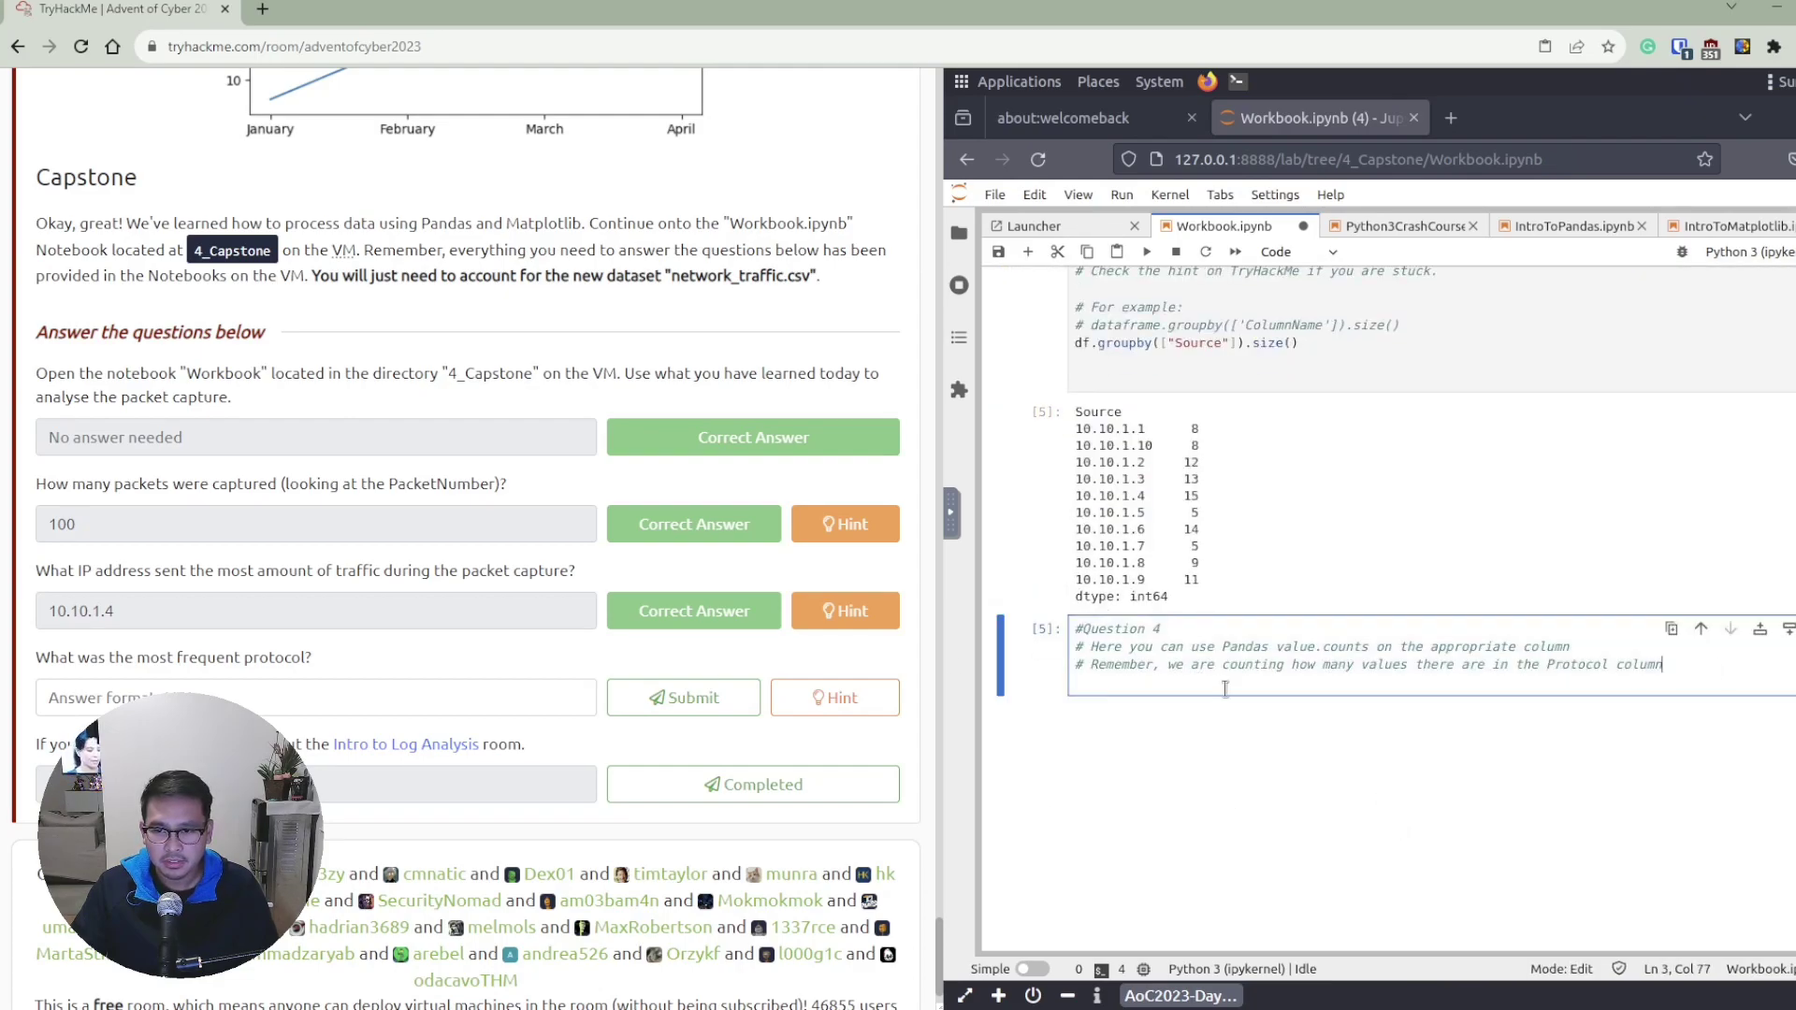
key("Return")
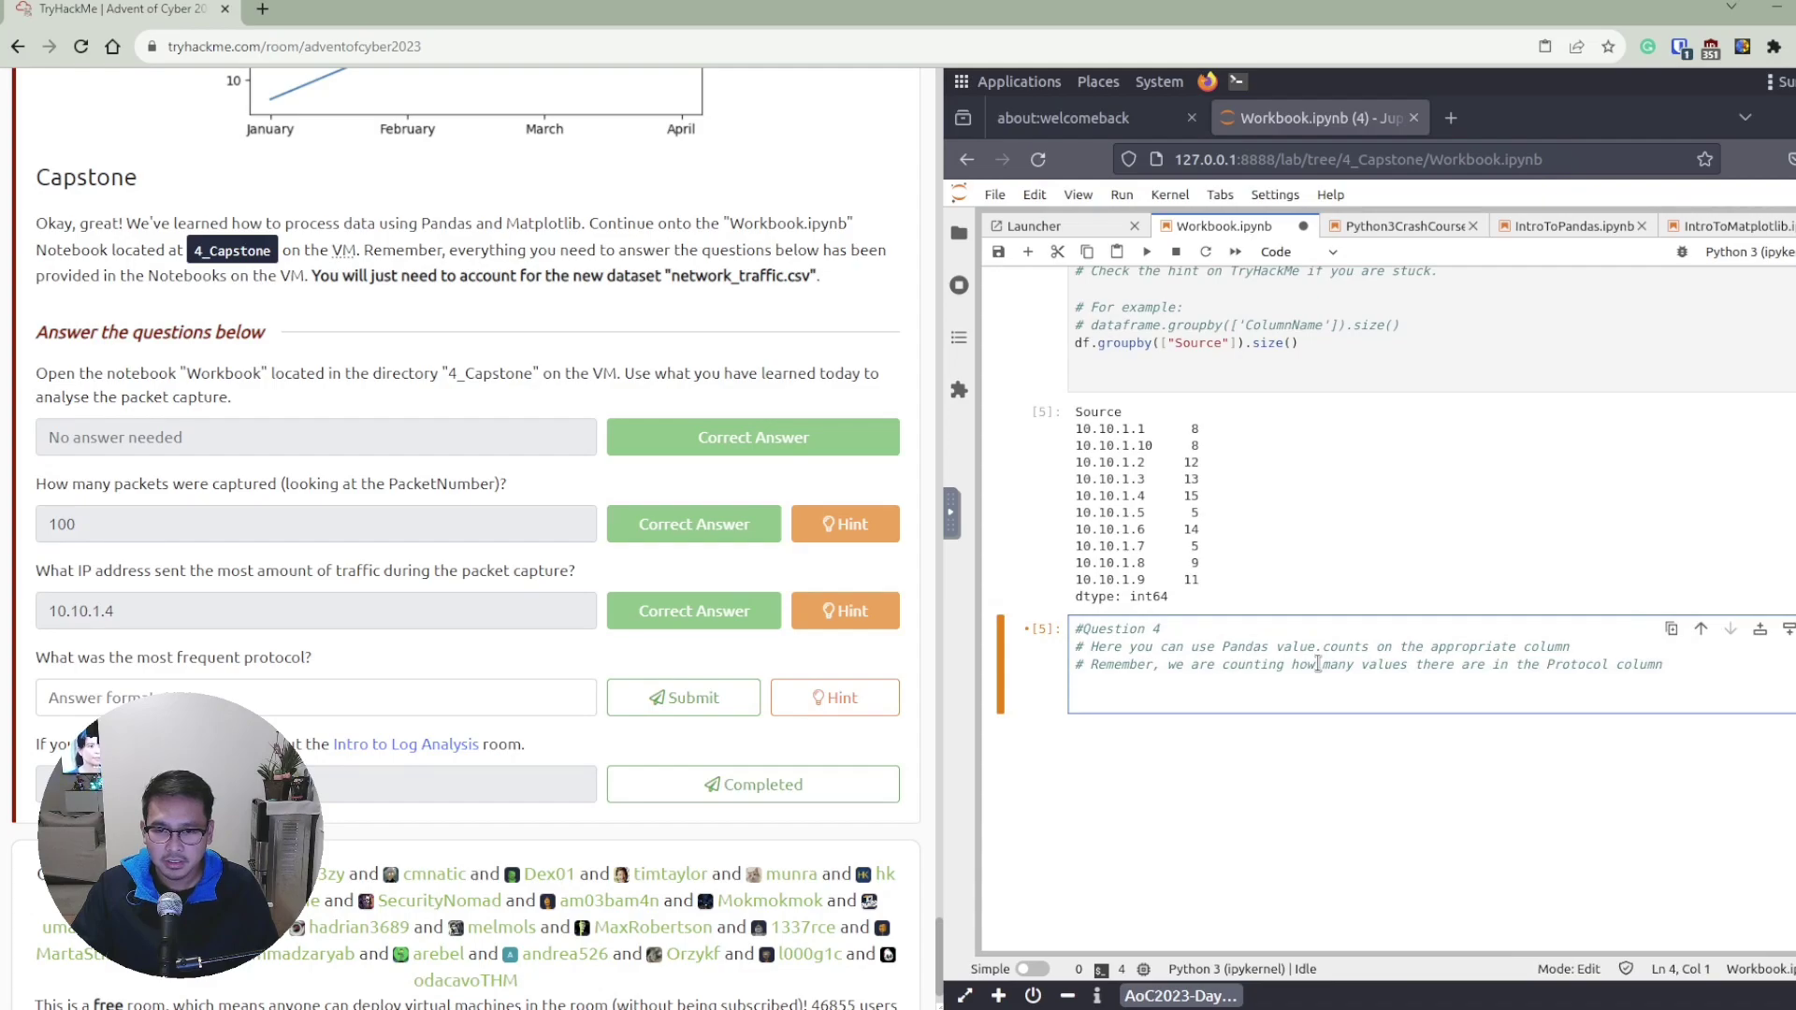
key("Return")
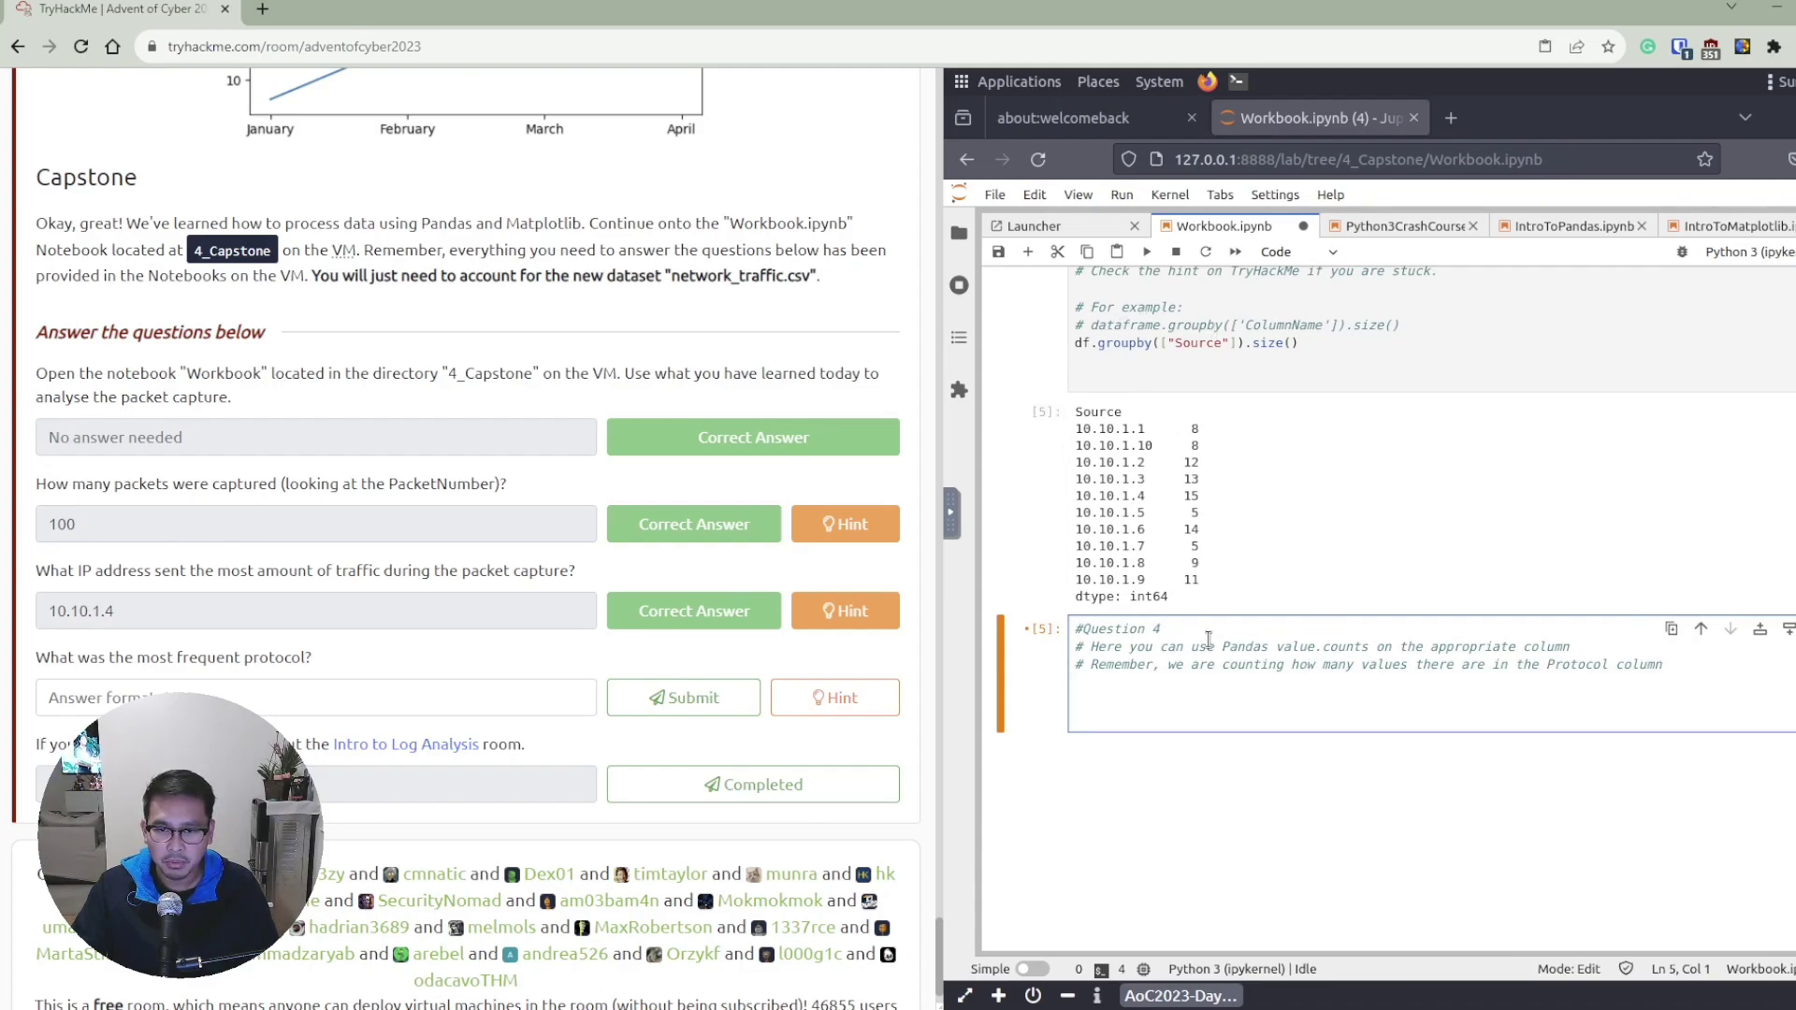
type("df.")
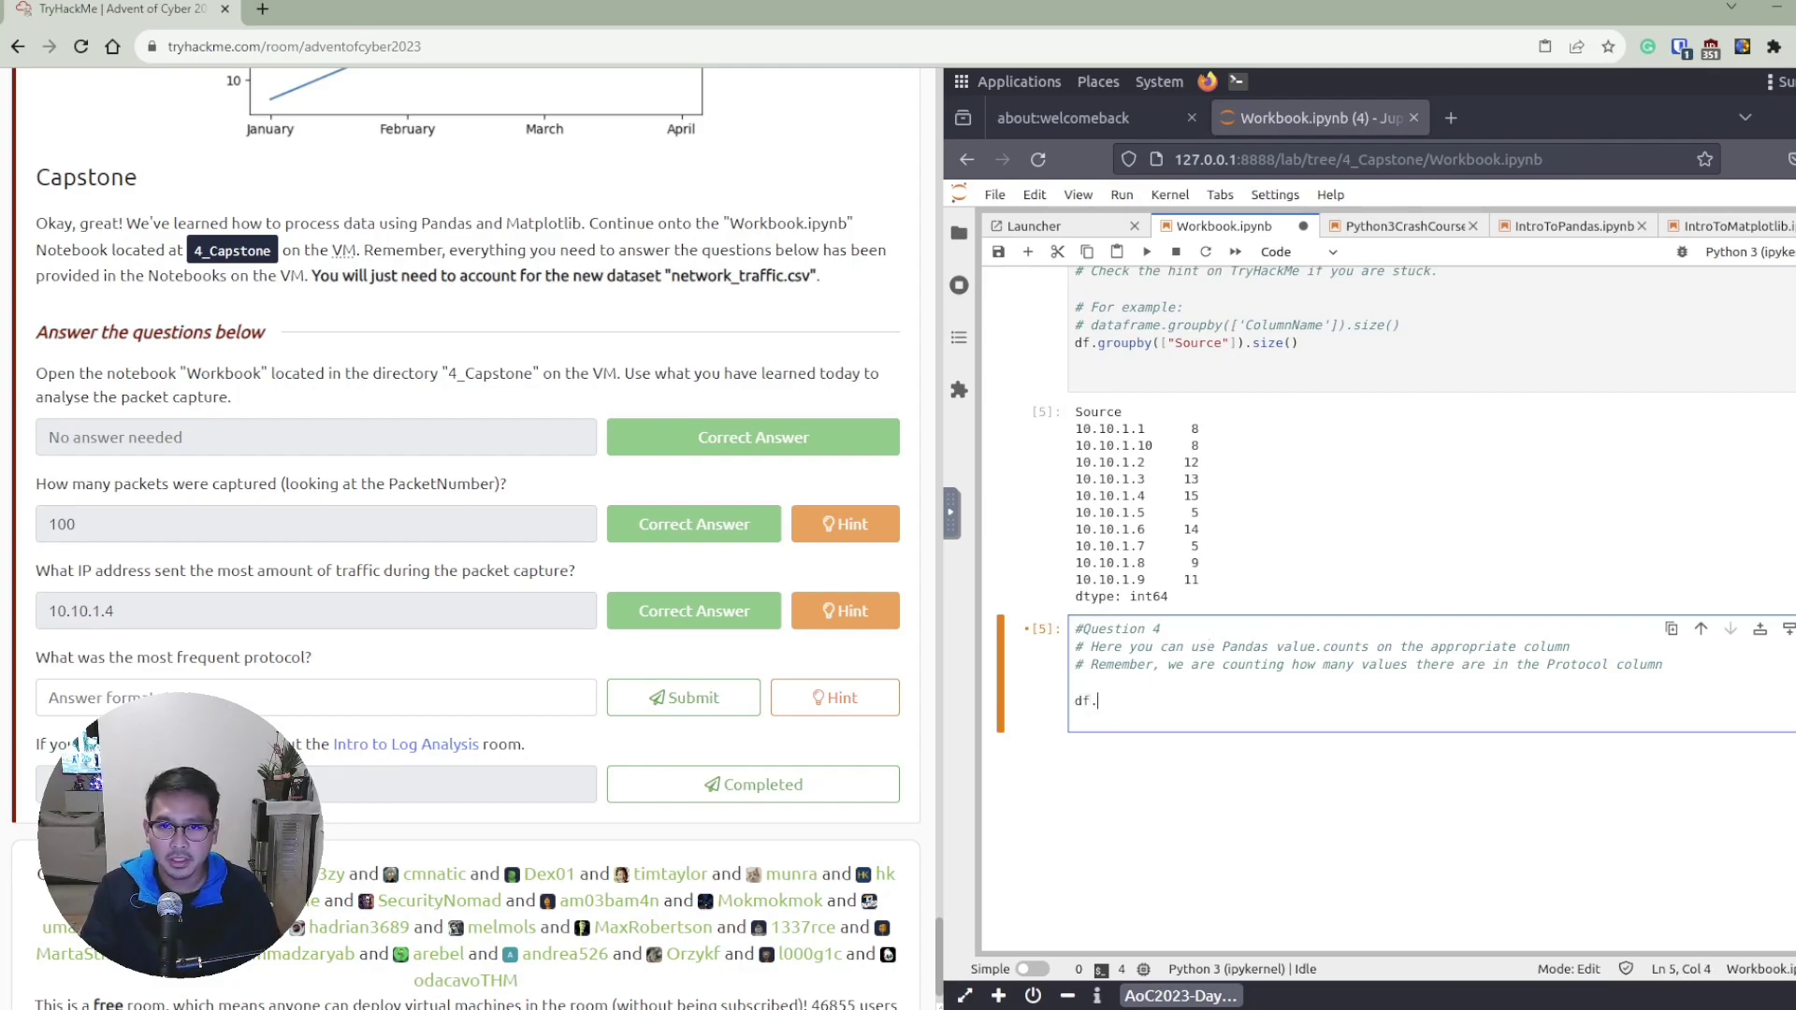
type("group")
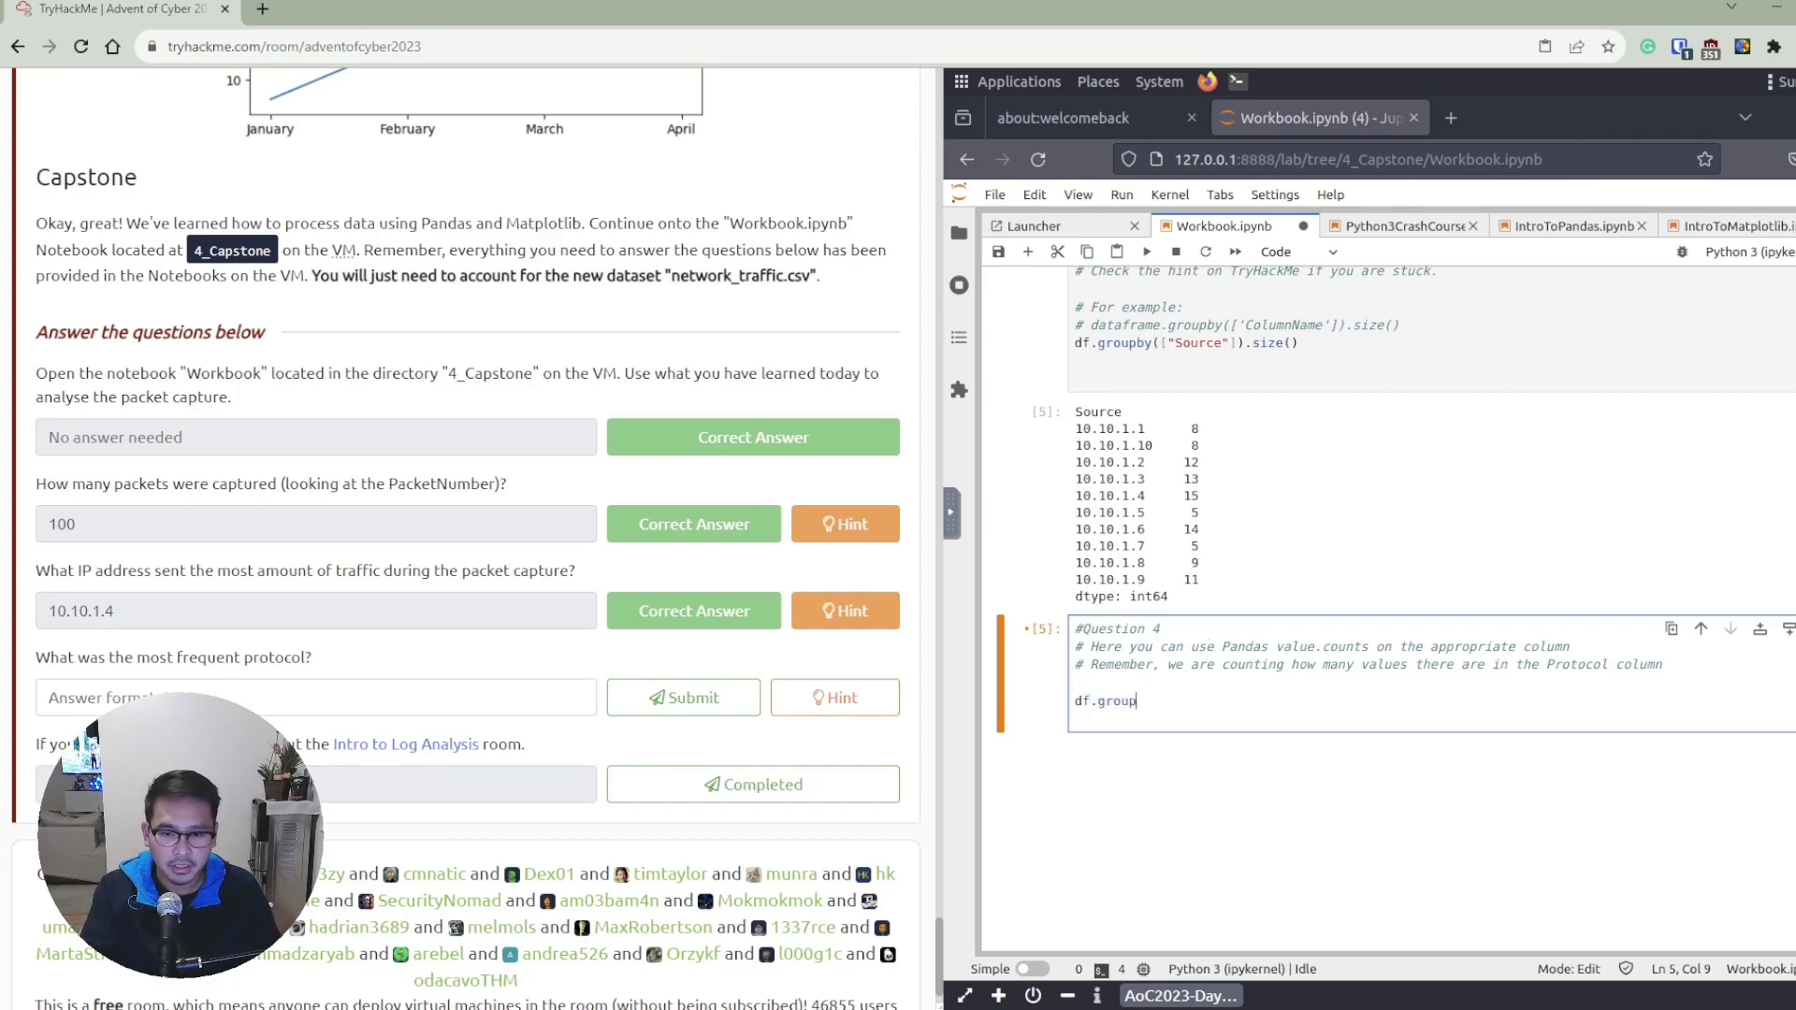
type("by")
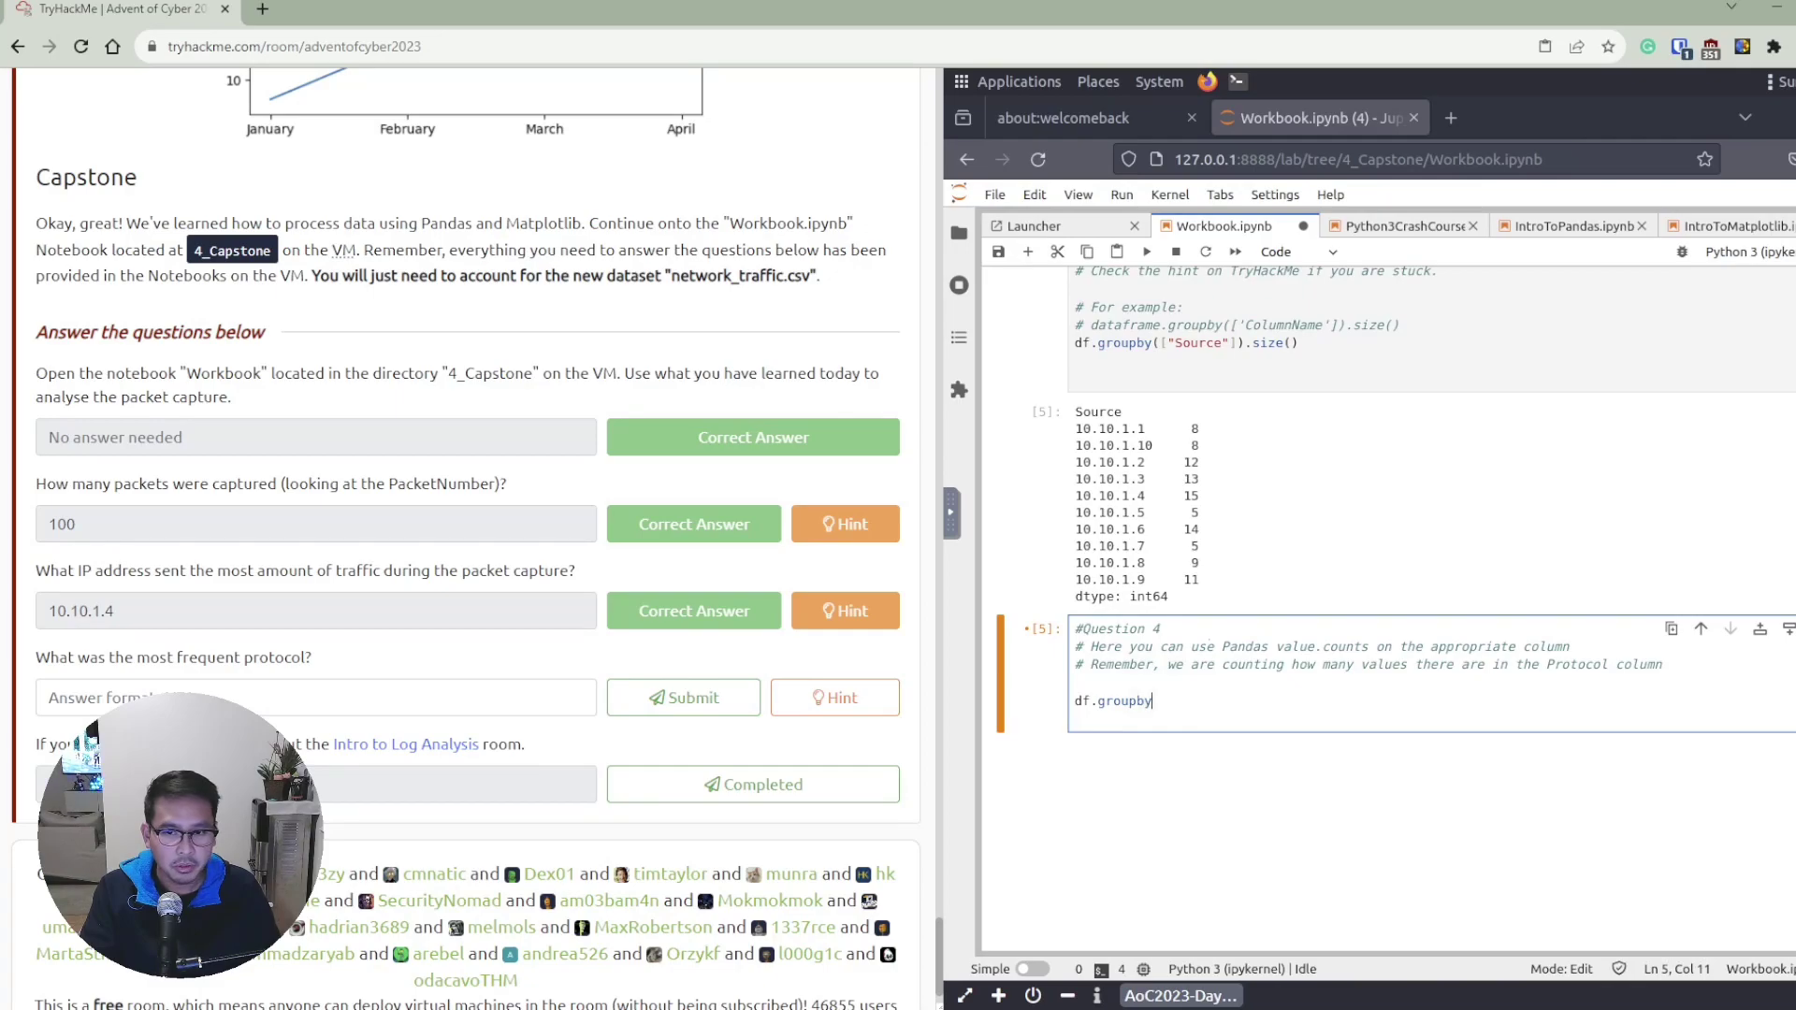
type("()")
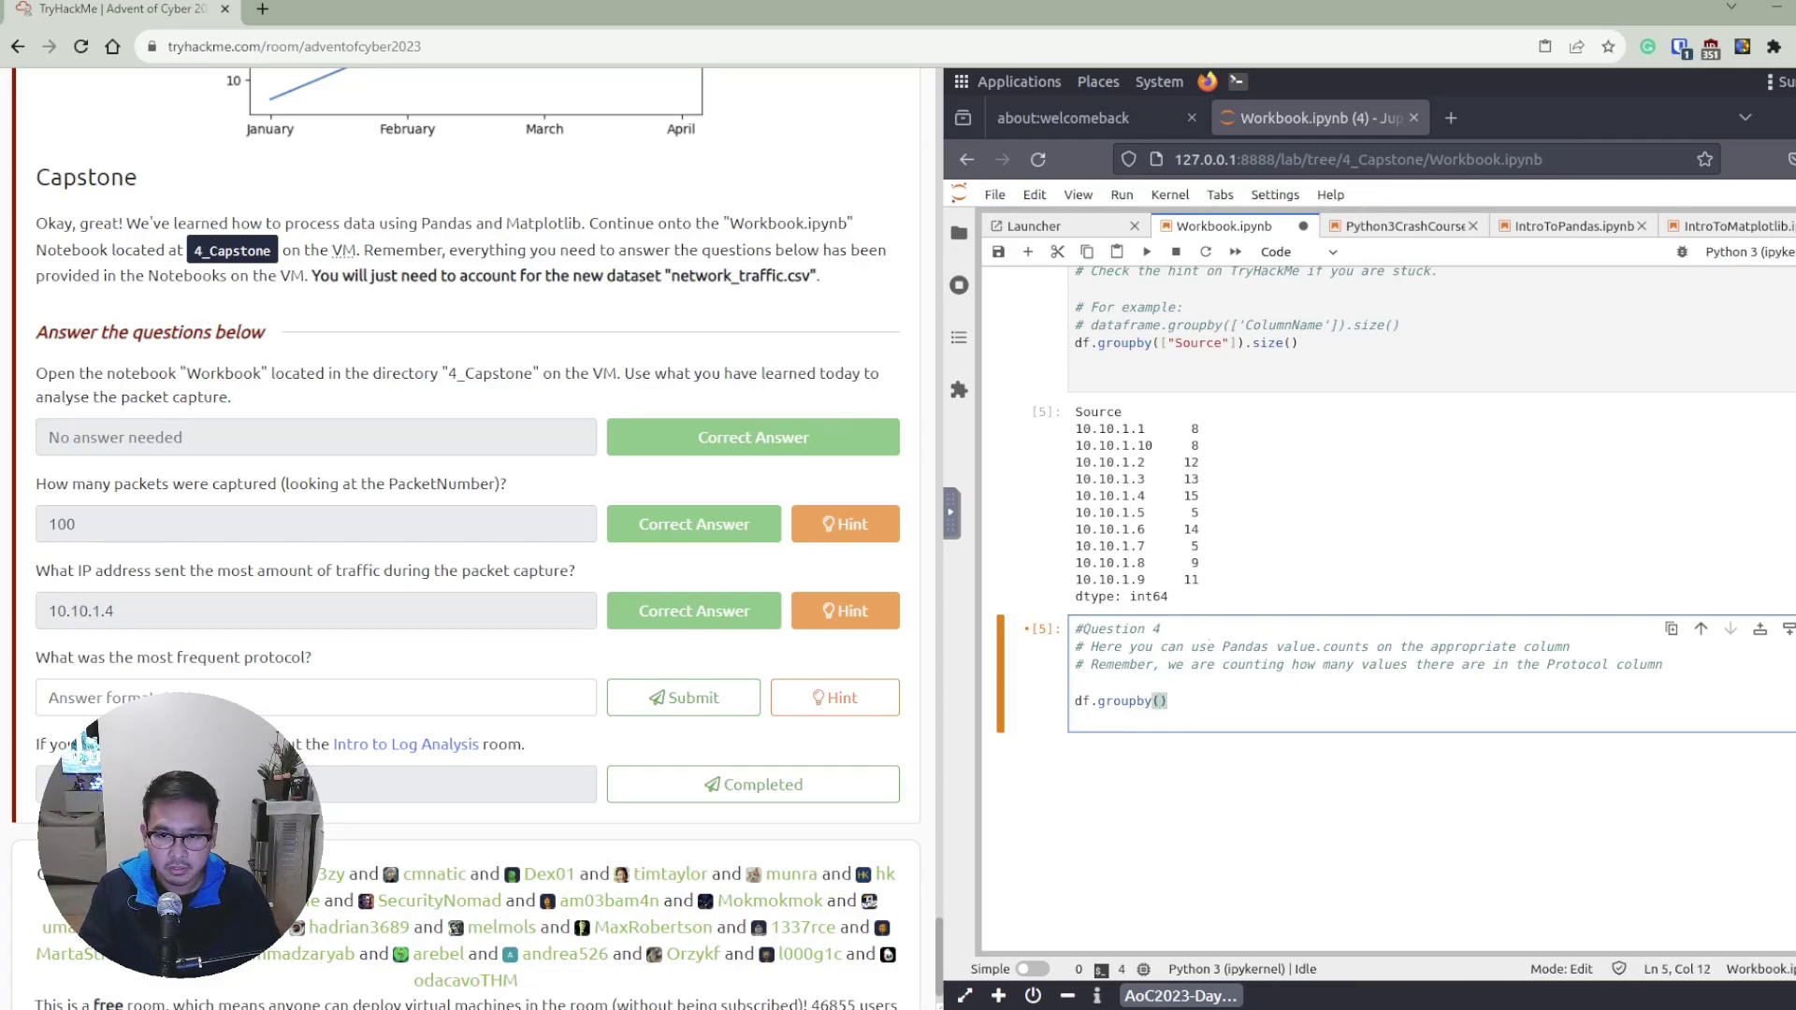
type("[")
type("\"")
key("BackSpace")
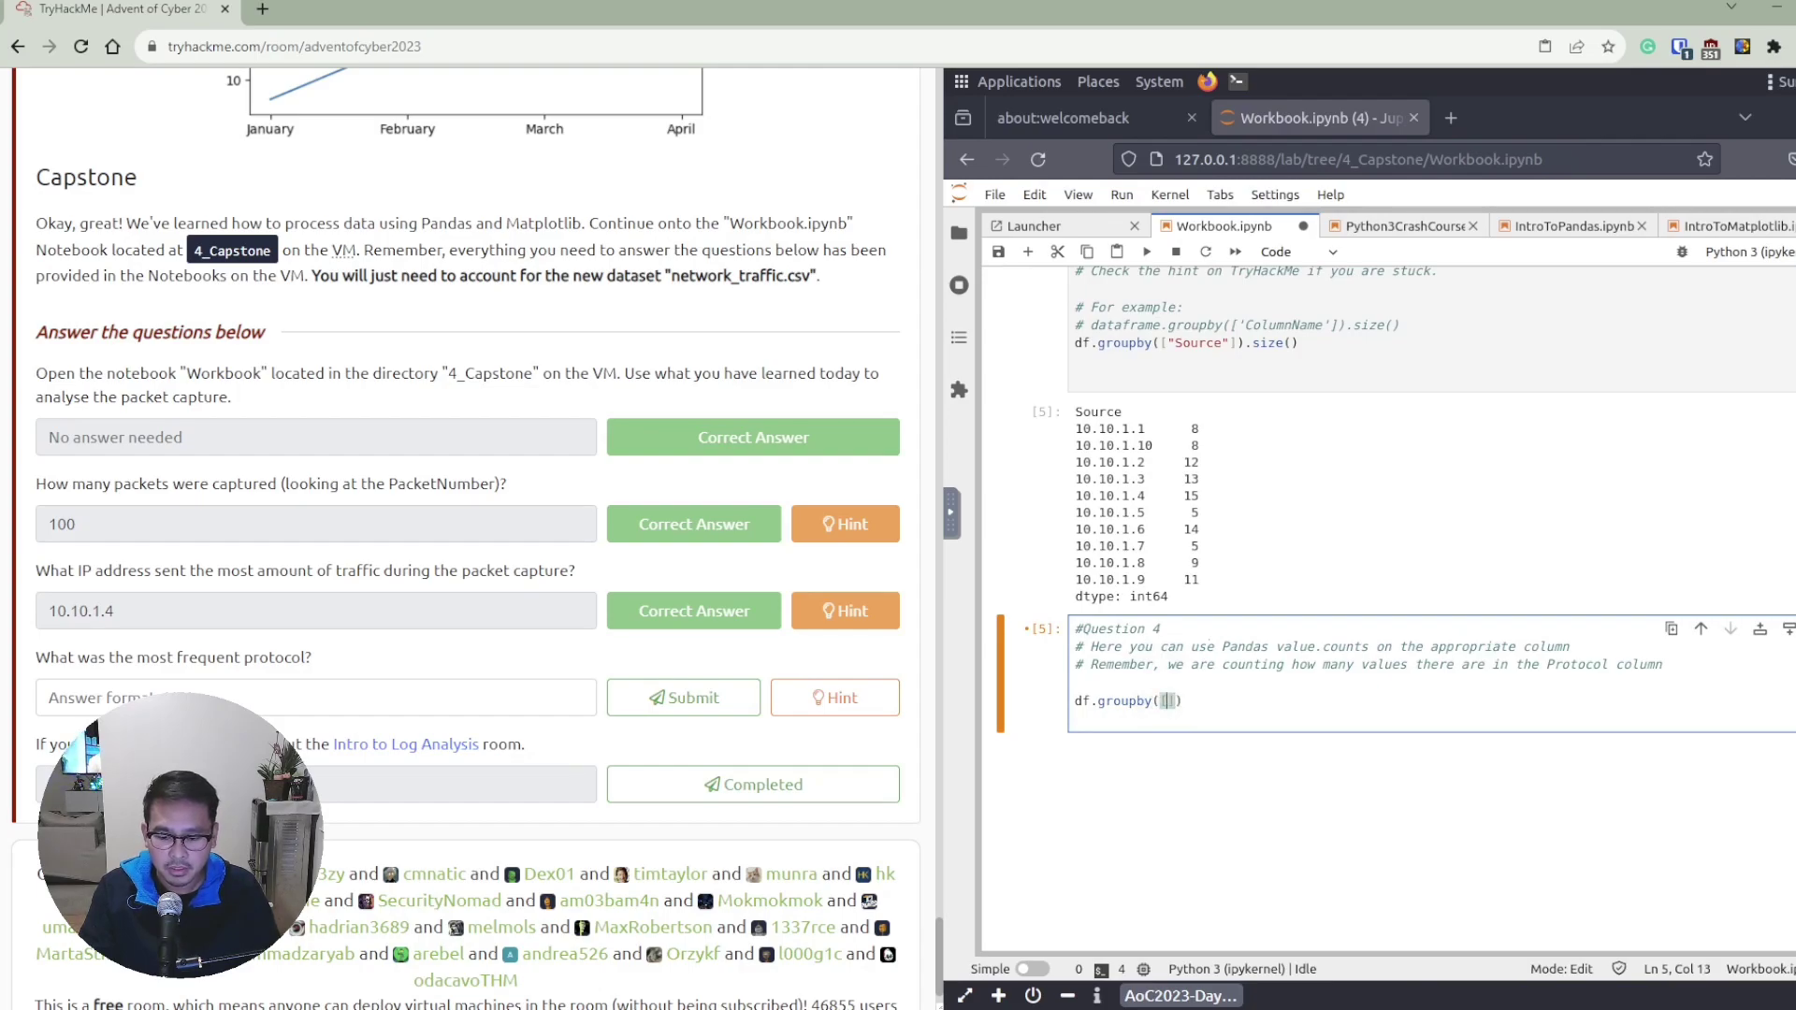
type("'")
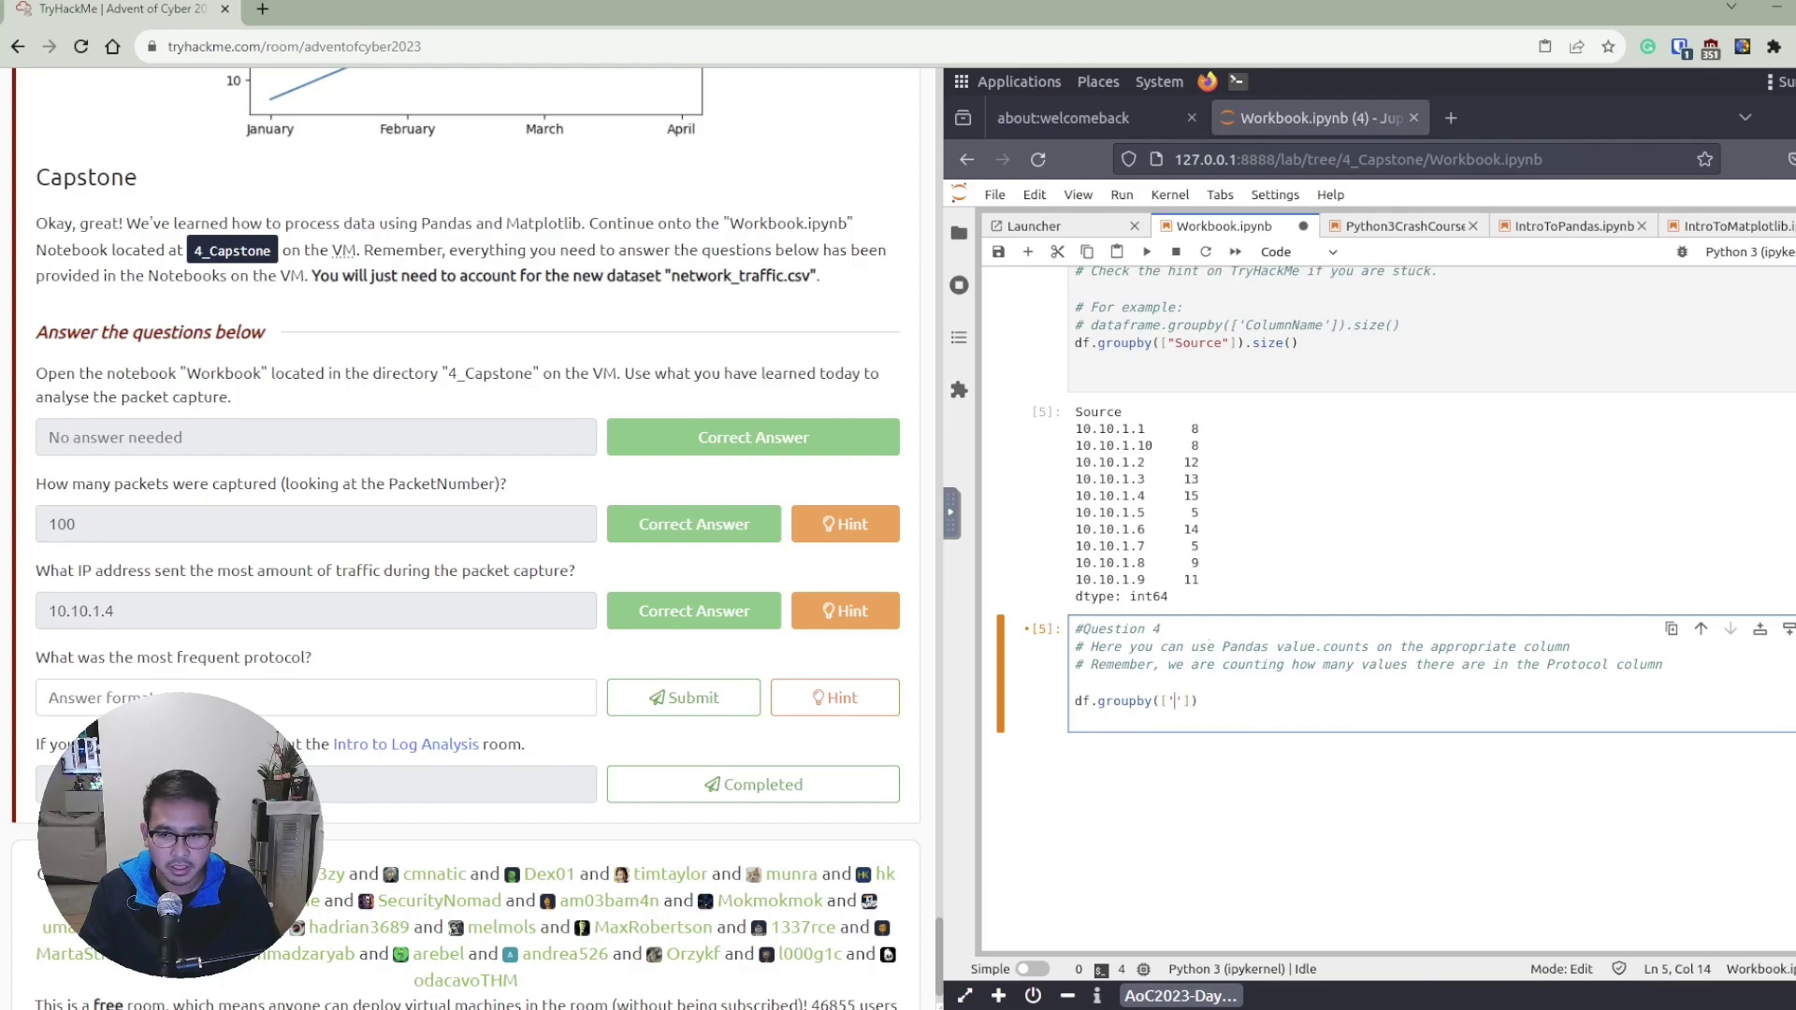
key("ctrl+s")
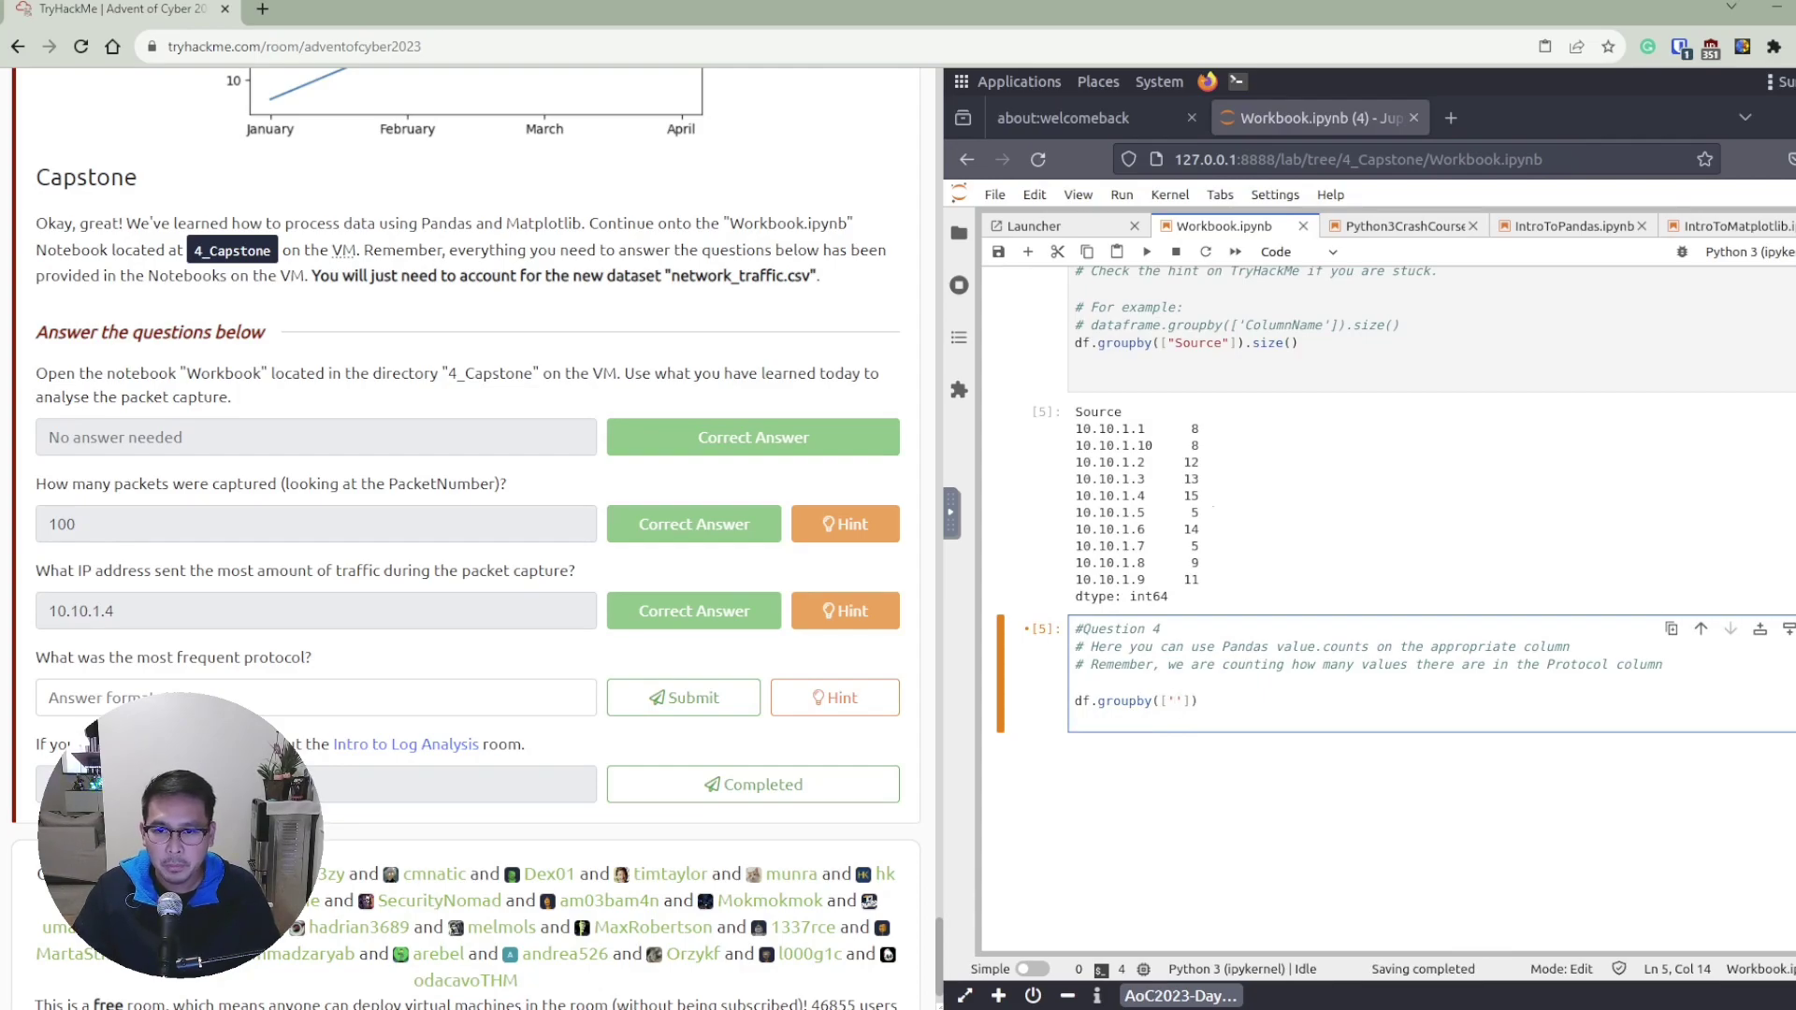
Enter Protocol as the column name in the Question 4 groupby expression.
scroll(1122, 646, "up", 8)
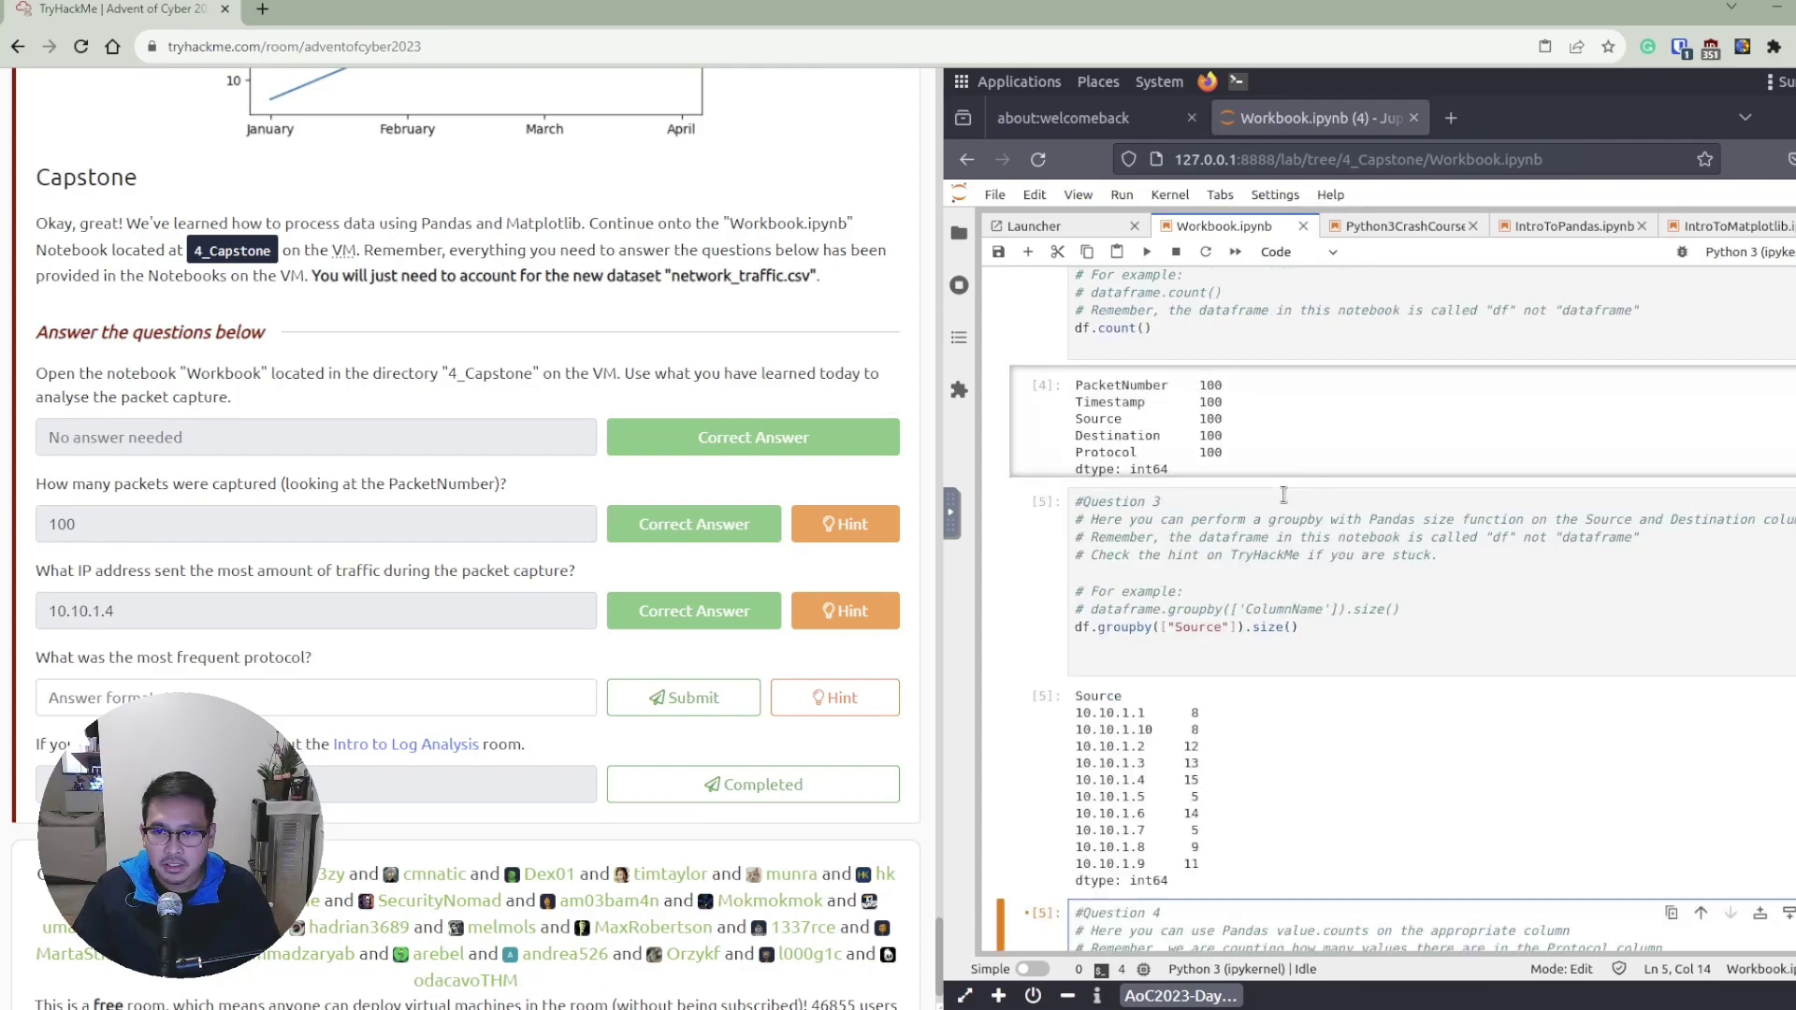
scroll(1122, 646, "down", 8)
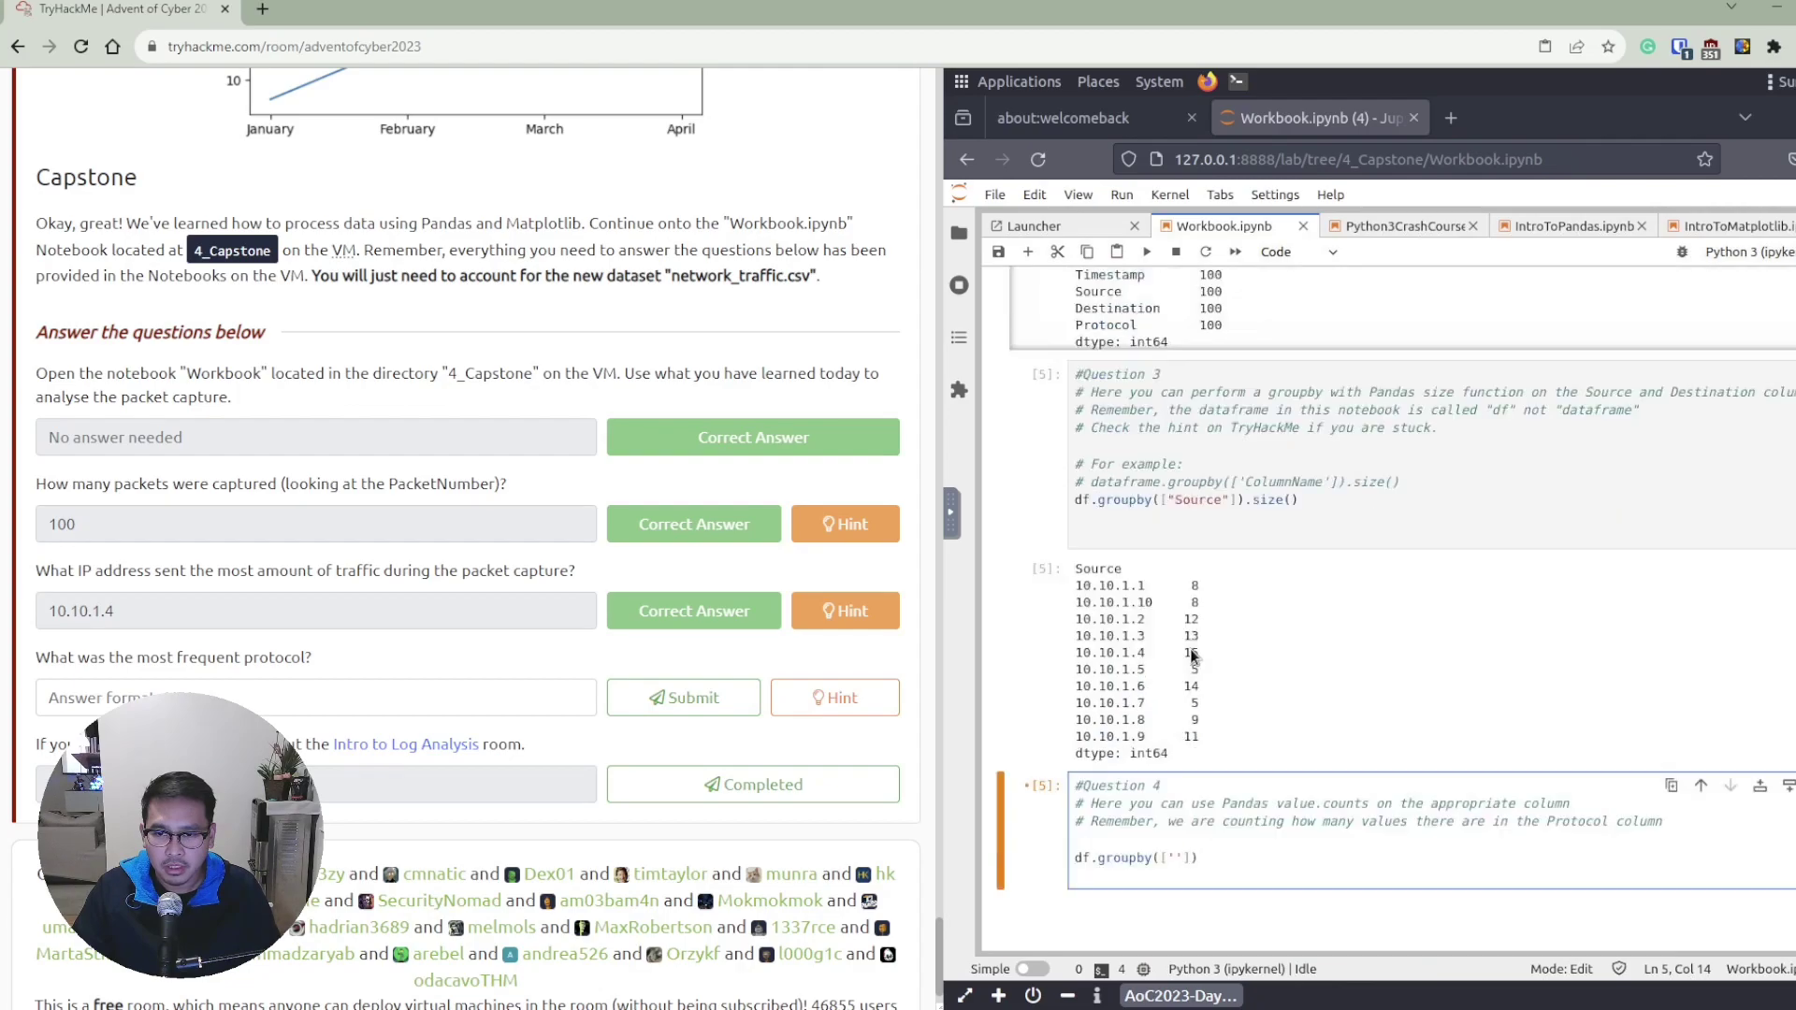
type("Pr")
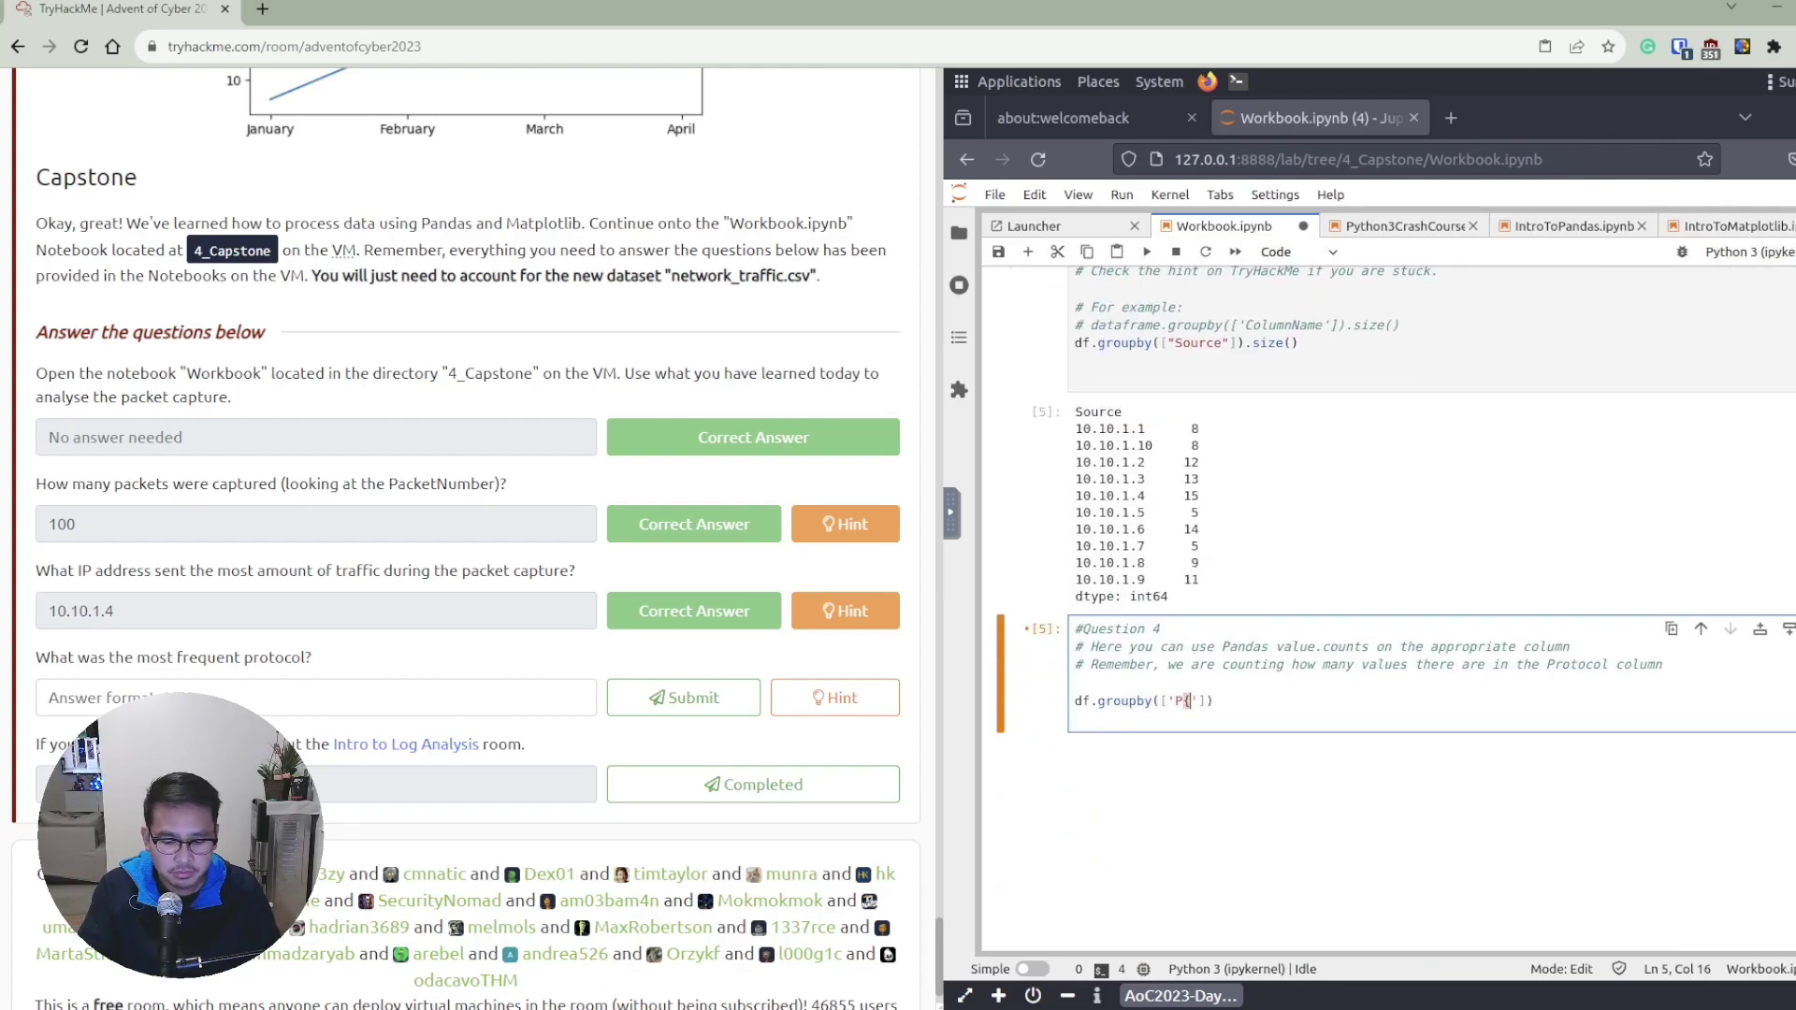
key("BackSpace")
type("otocol")
key("Down")
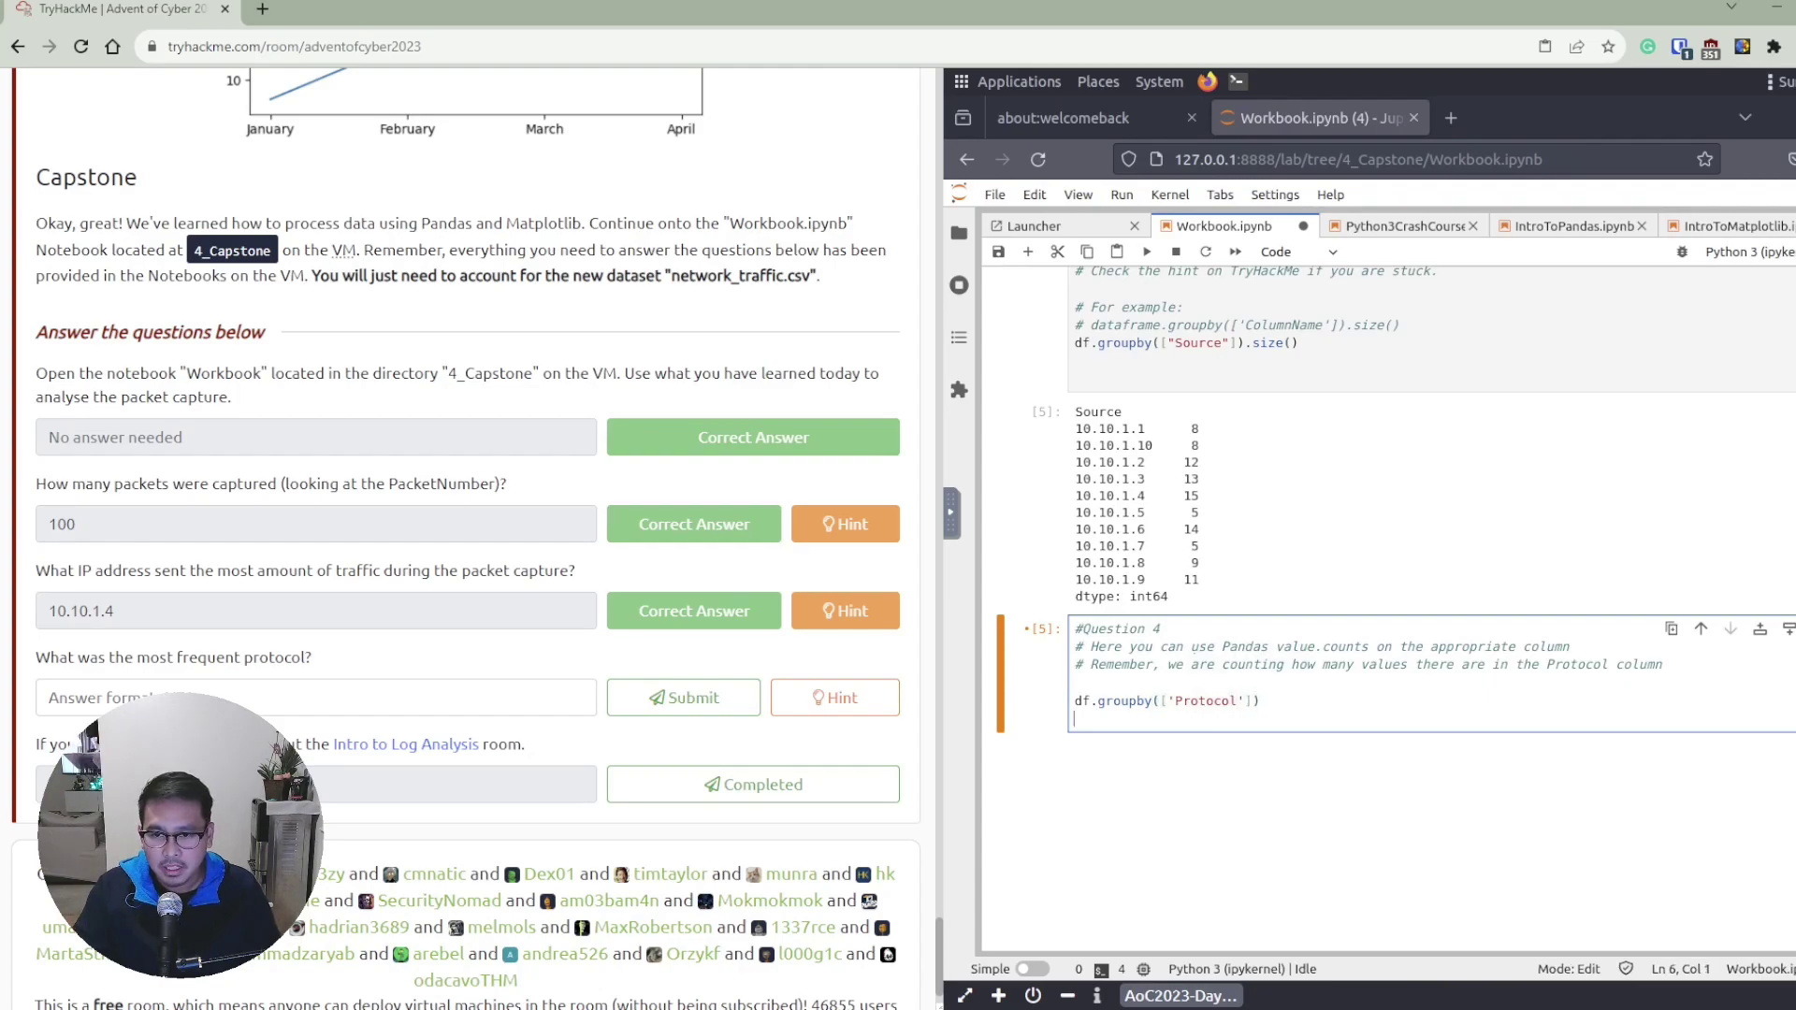
Append .size() to the Protocol groupby expression and run the Question 4 cell.
key("BackSpace")
type(".siz")
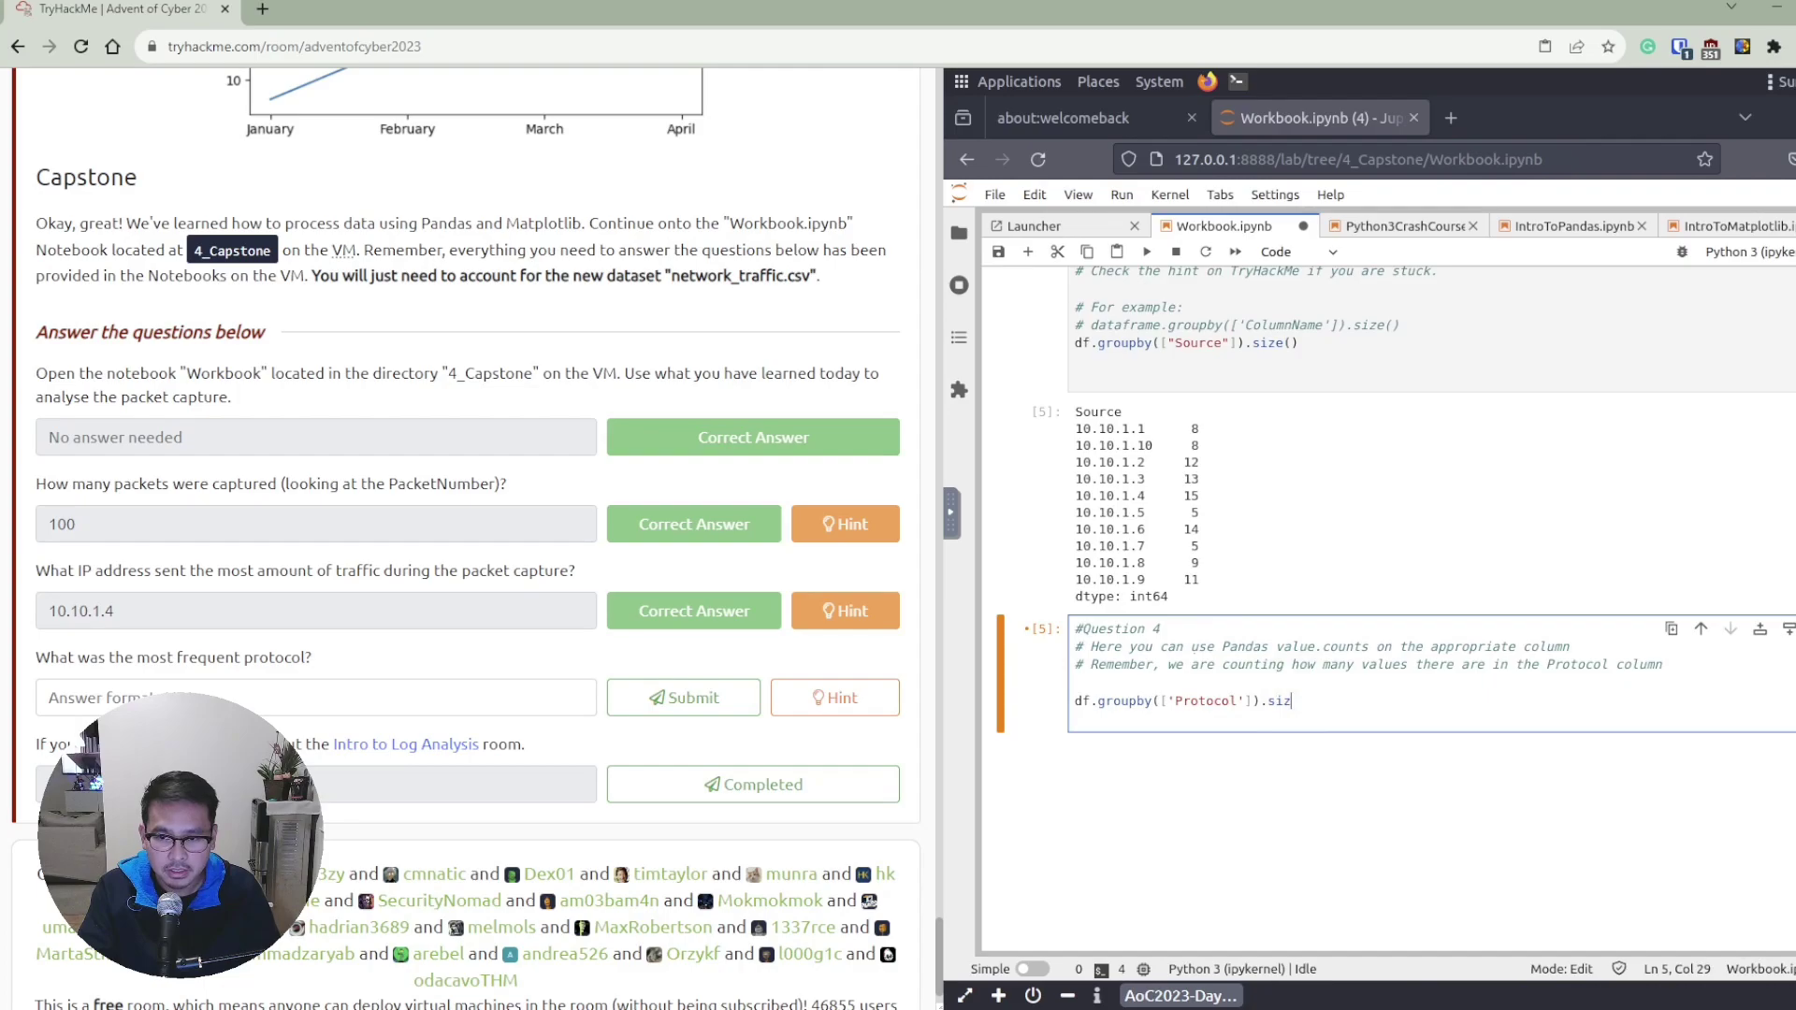
type("e")
type("()")
key("Return")
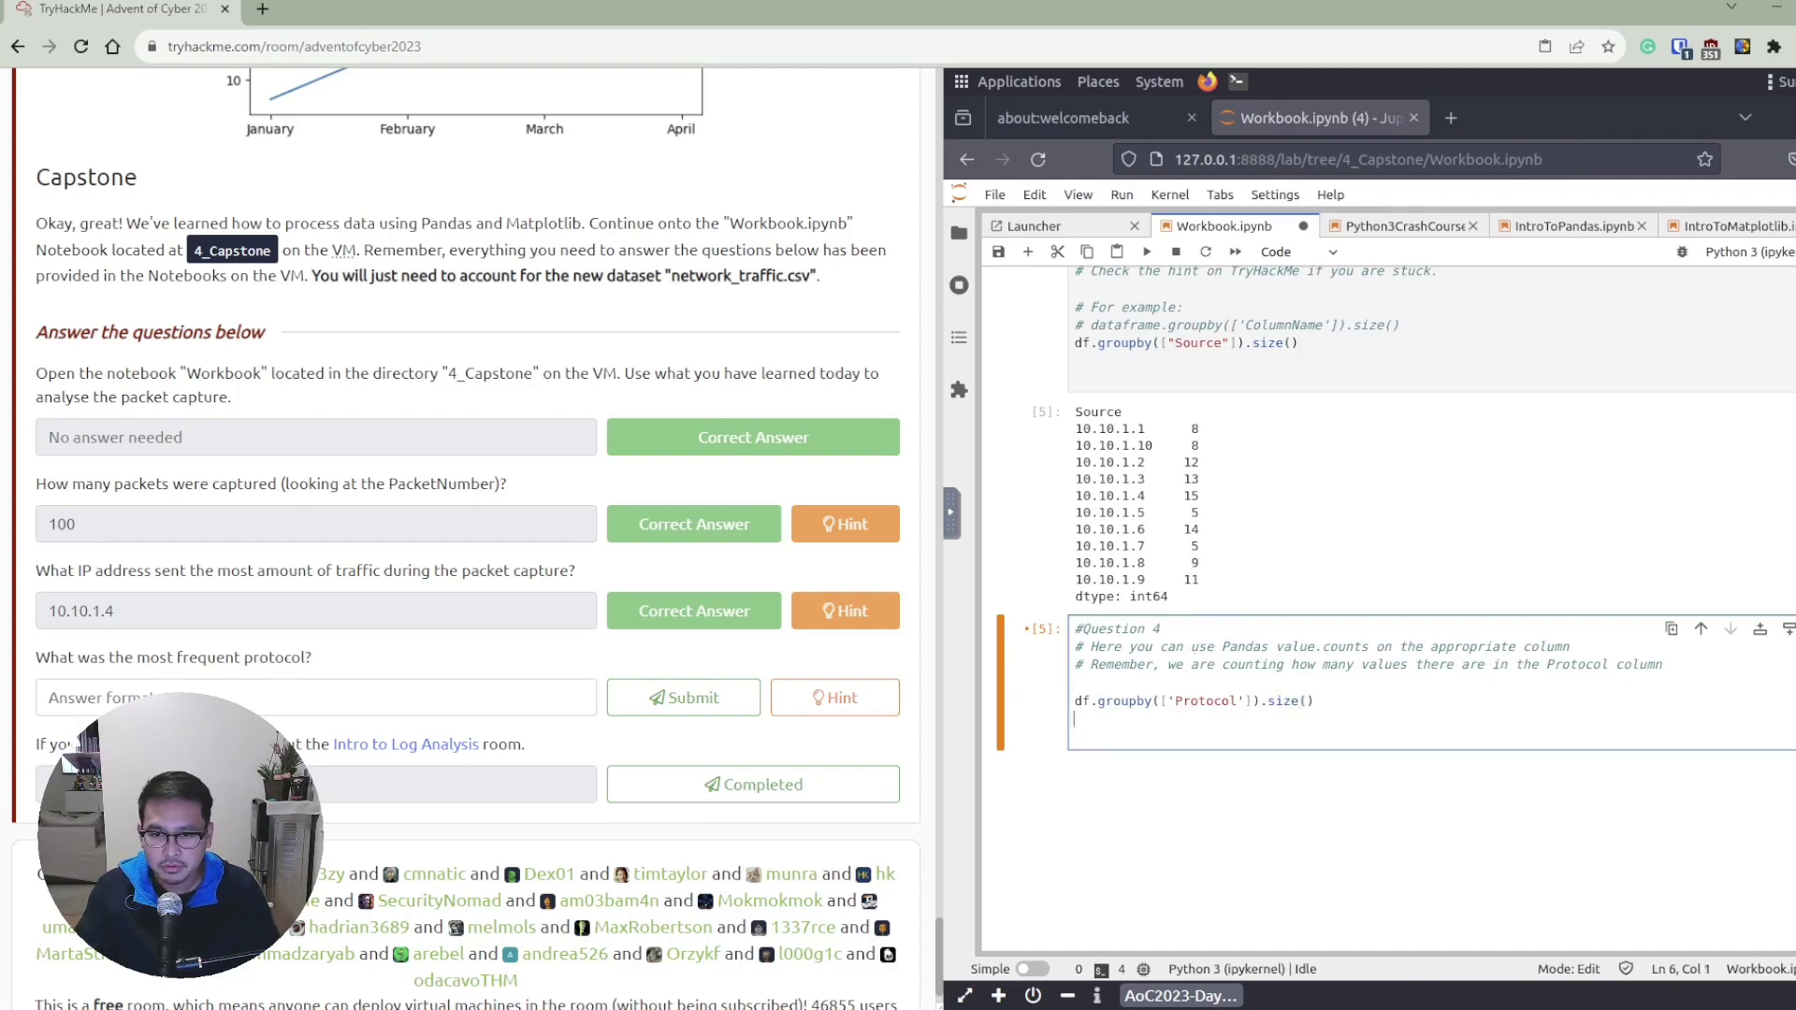
key("shift+Return")
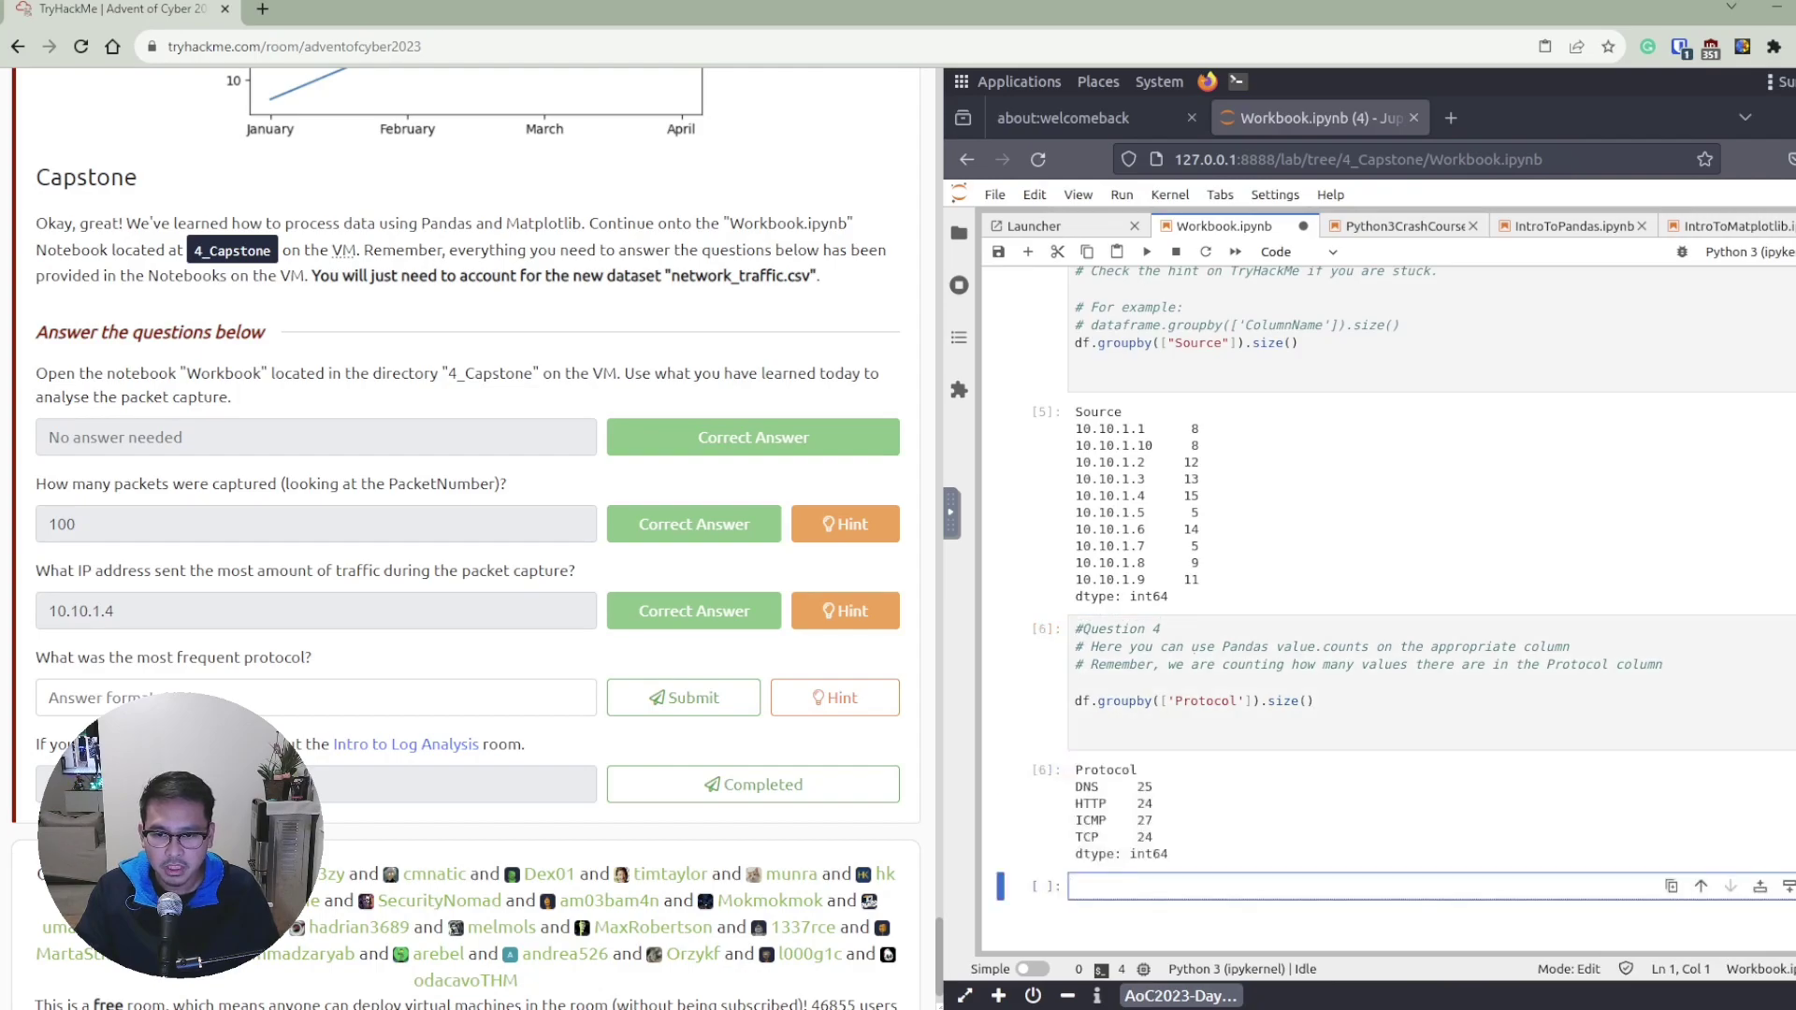
Find the protocol with the highest count in the output, and submit icmp as the most frequent protocol.
scroll(1294, 645, "down", 3)
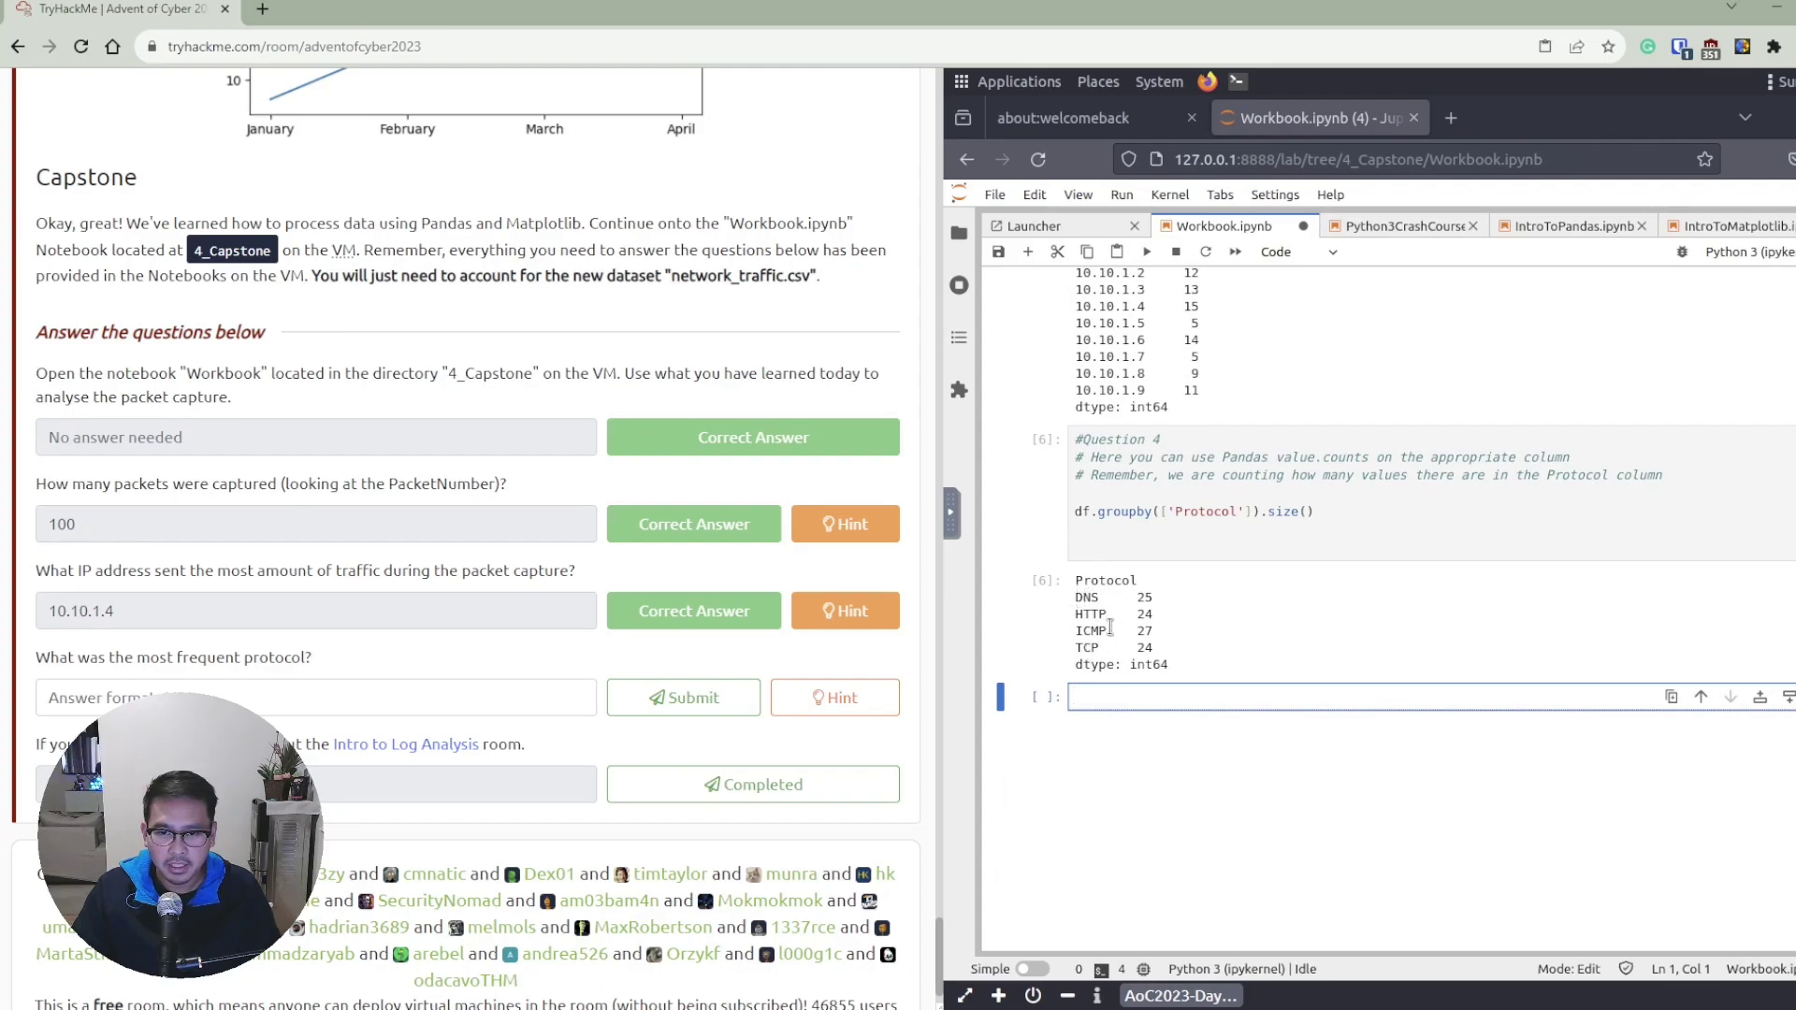
left_click_drag(1110, 631, 1076, 634)
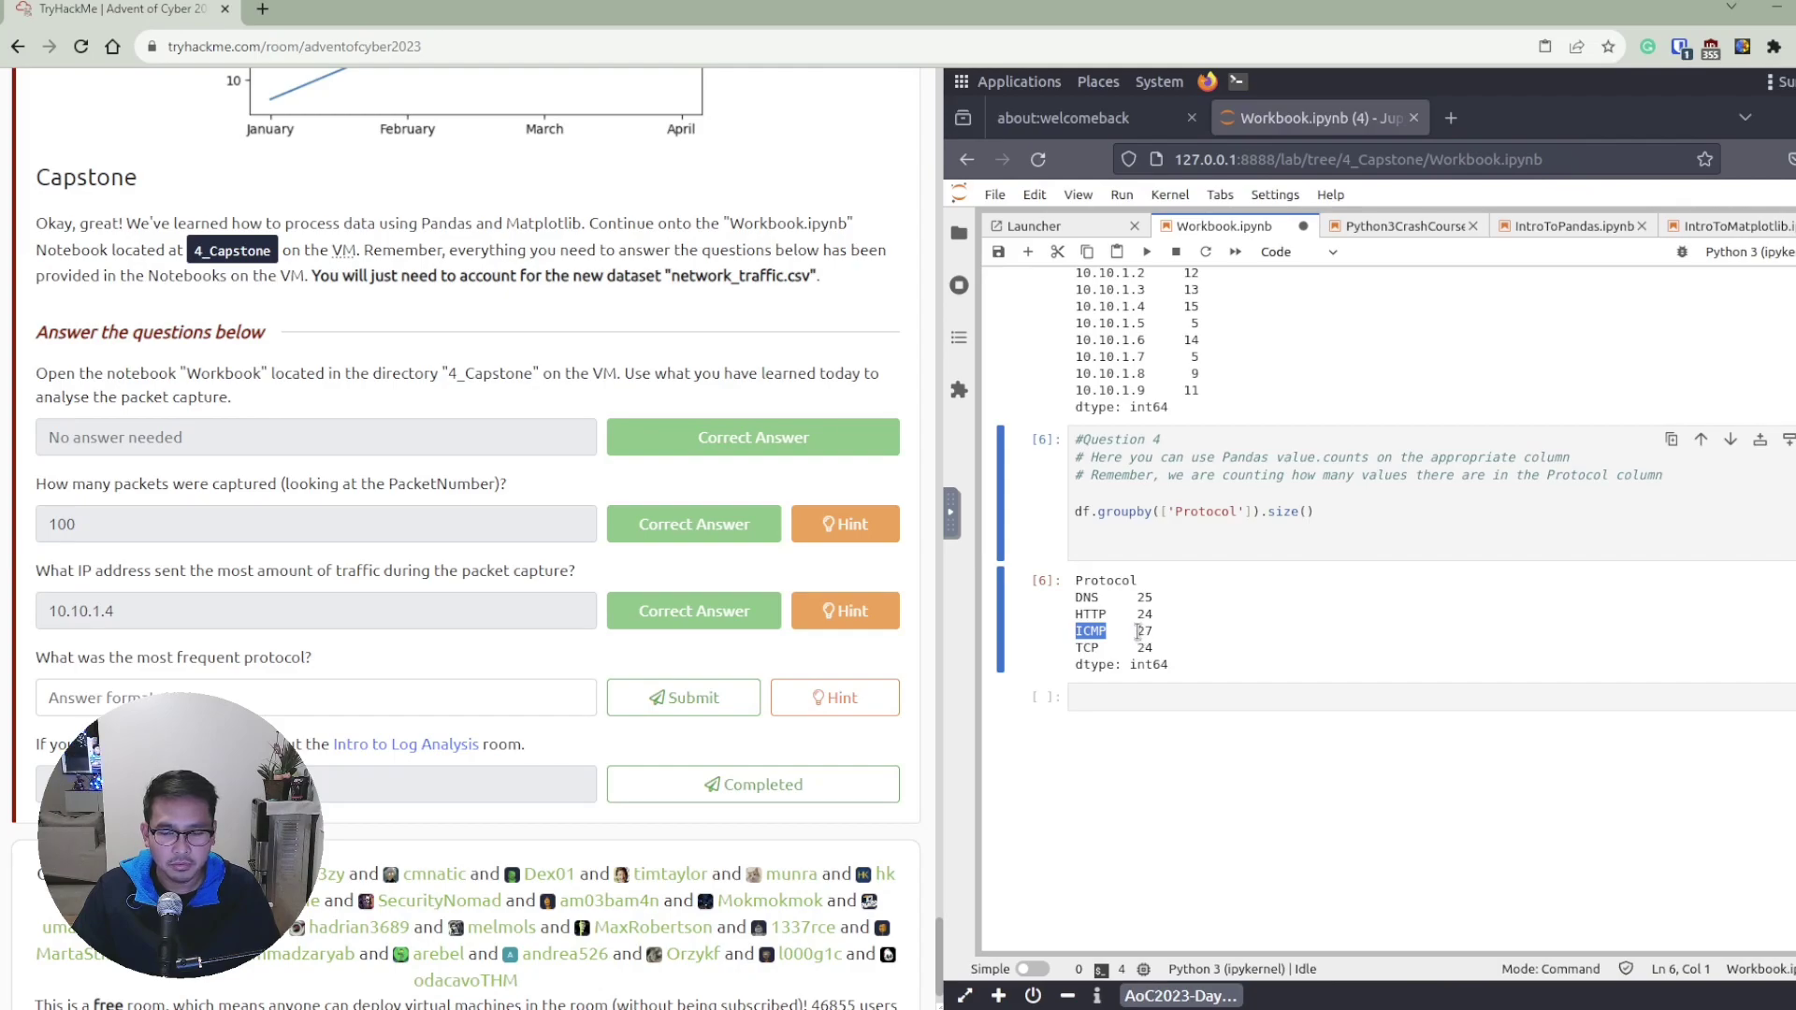
left_click(455, 695)
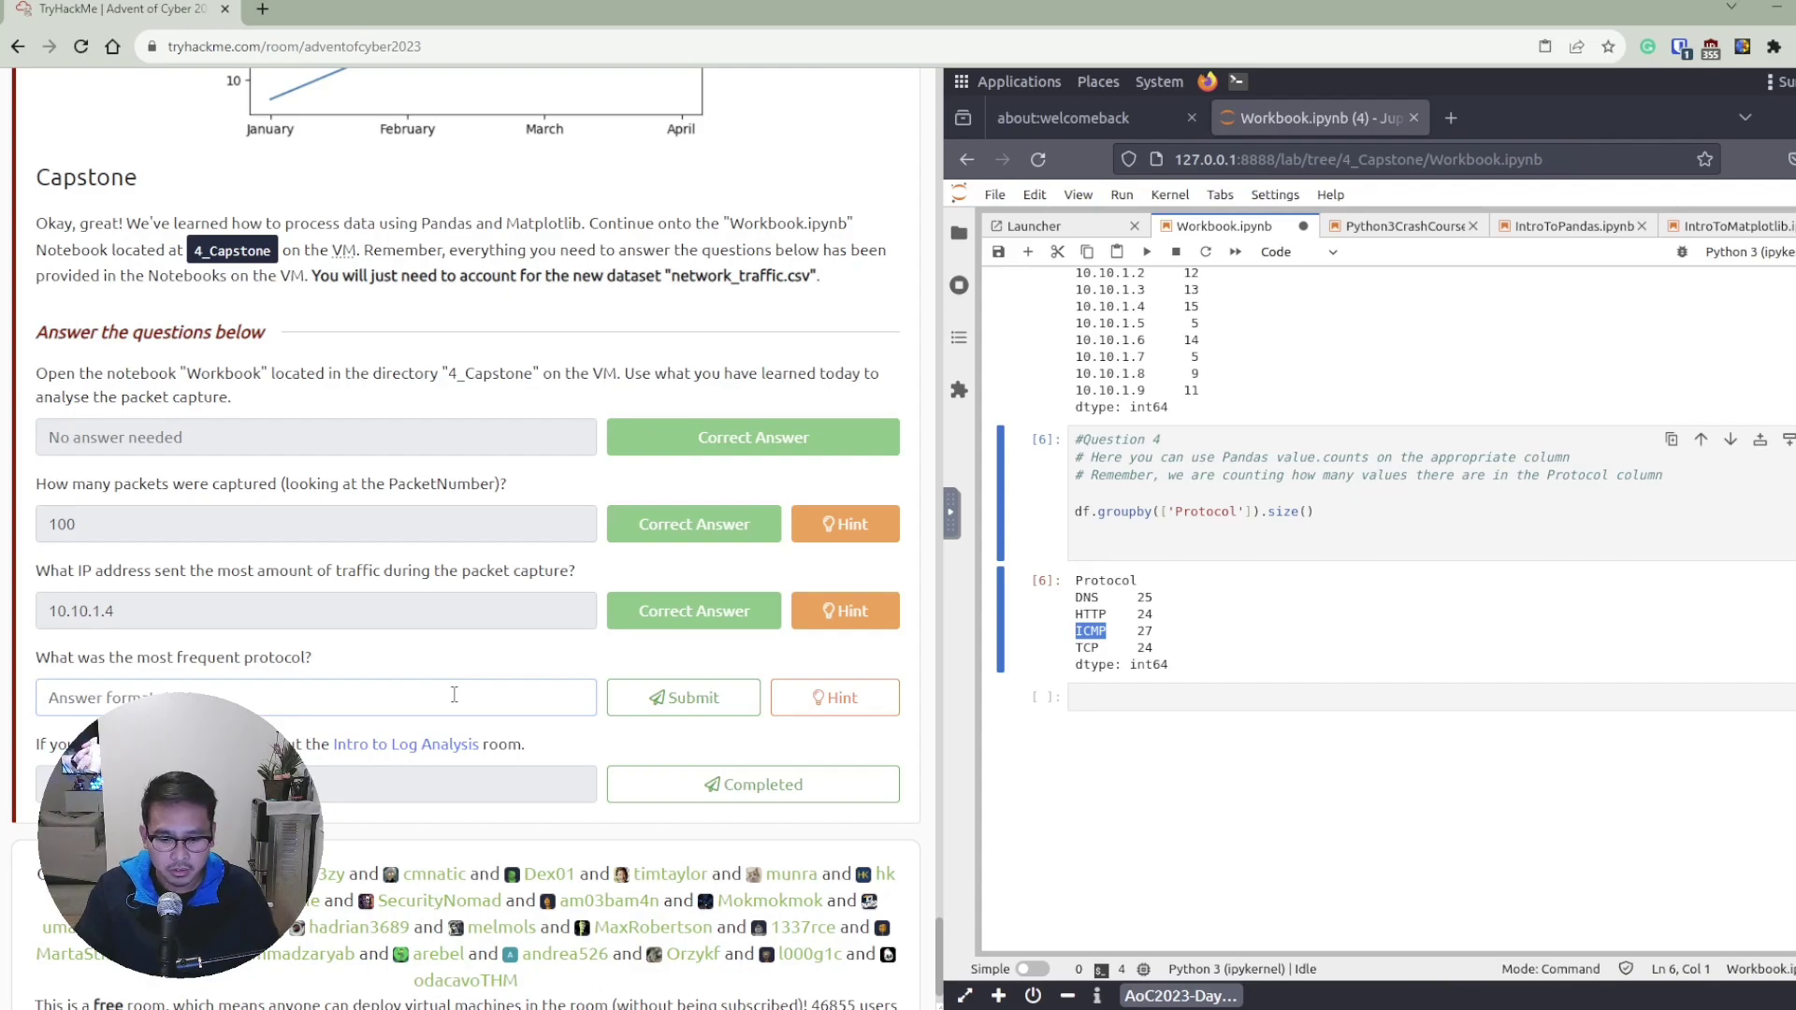
type("icm,p")
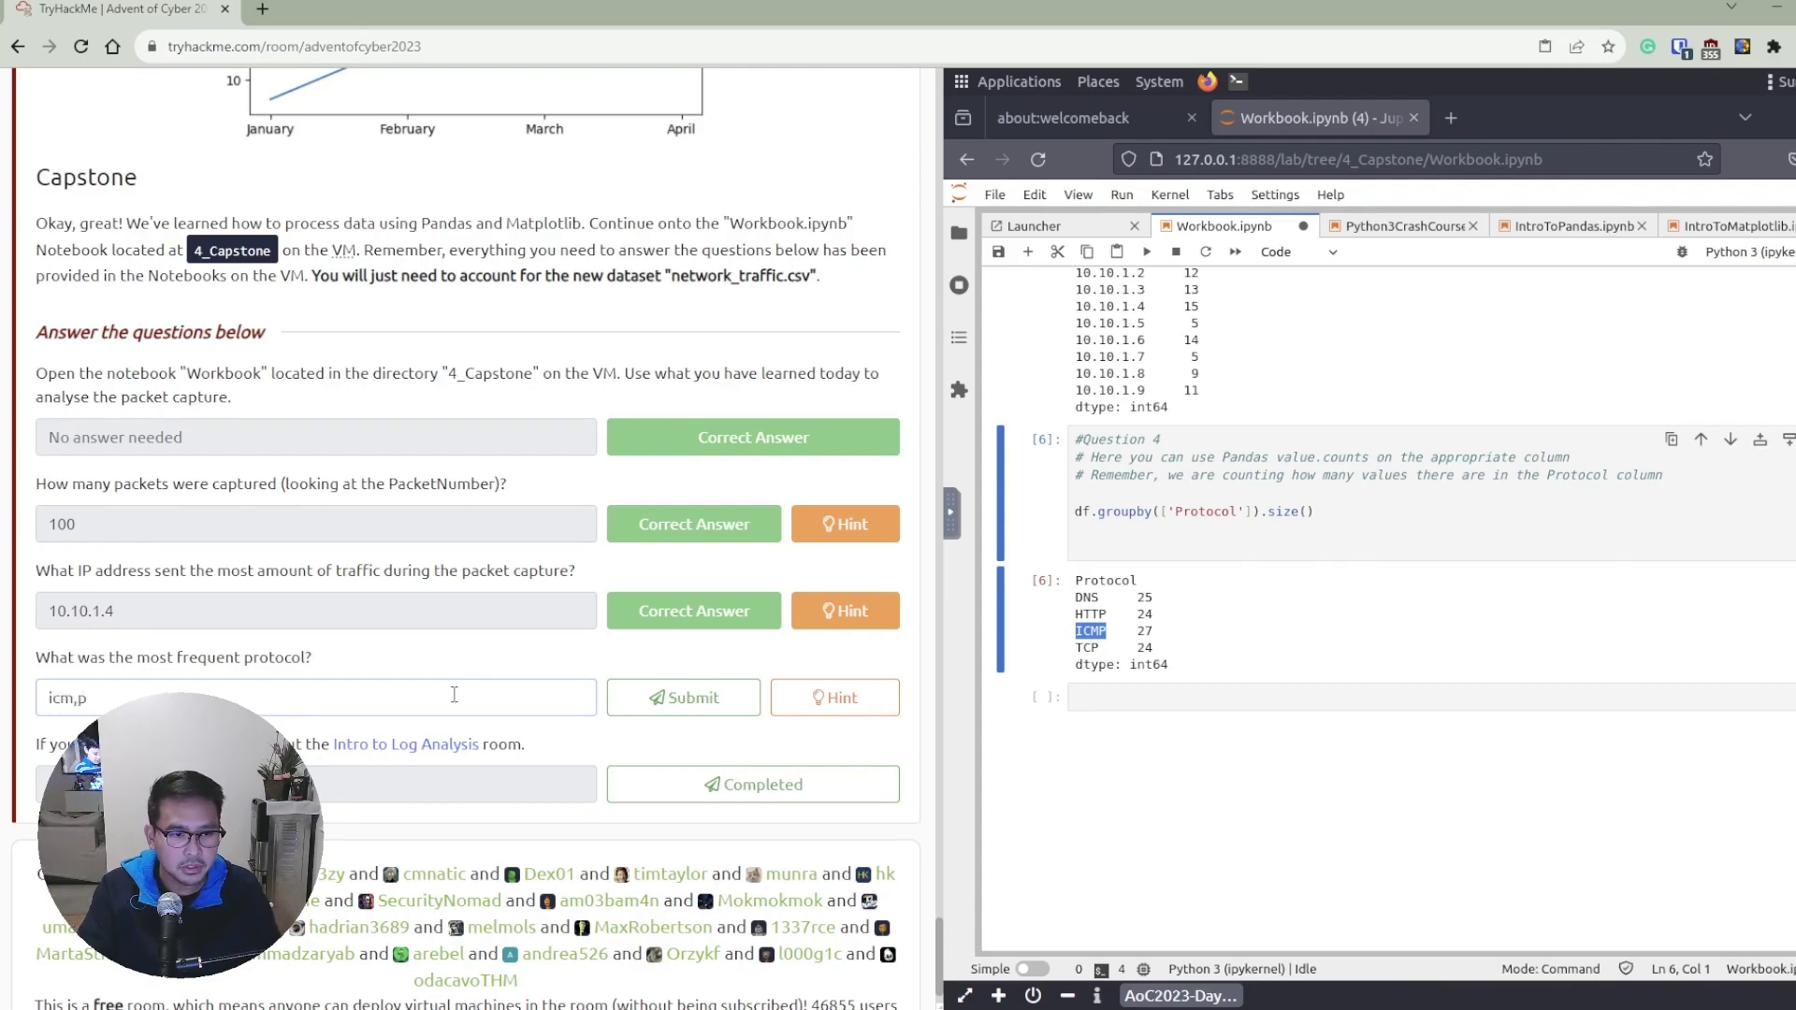
key("BackSpace")
key("BackSpace")
type("p")
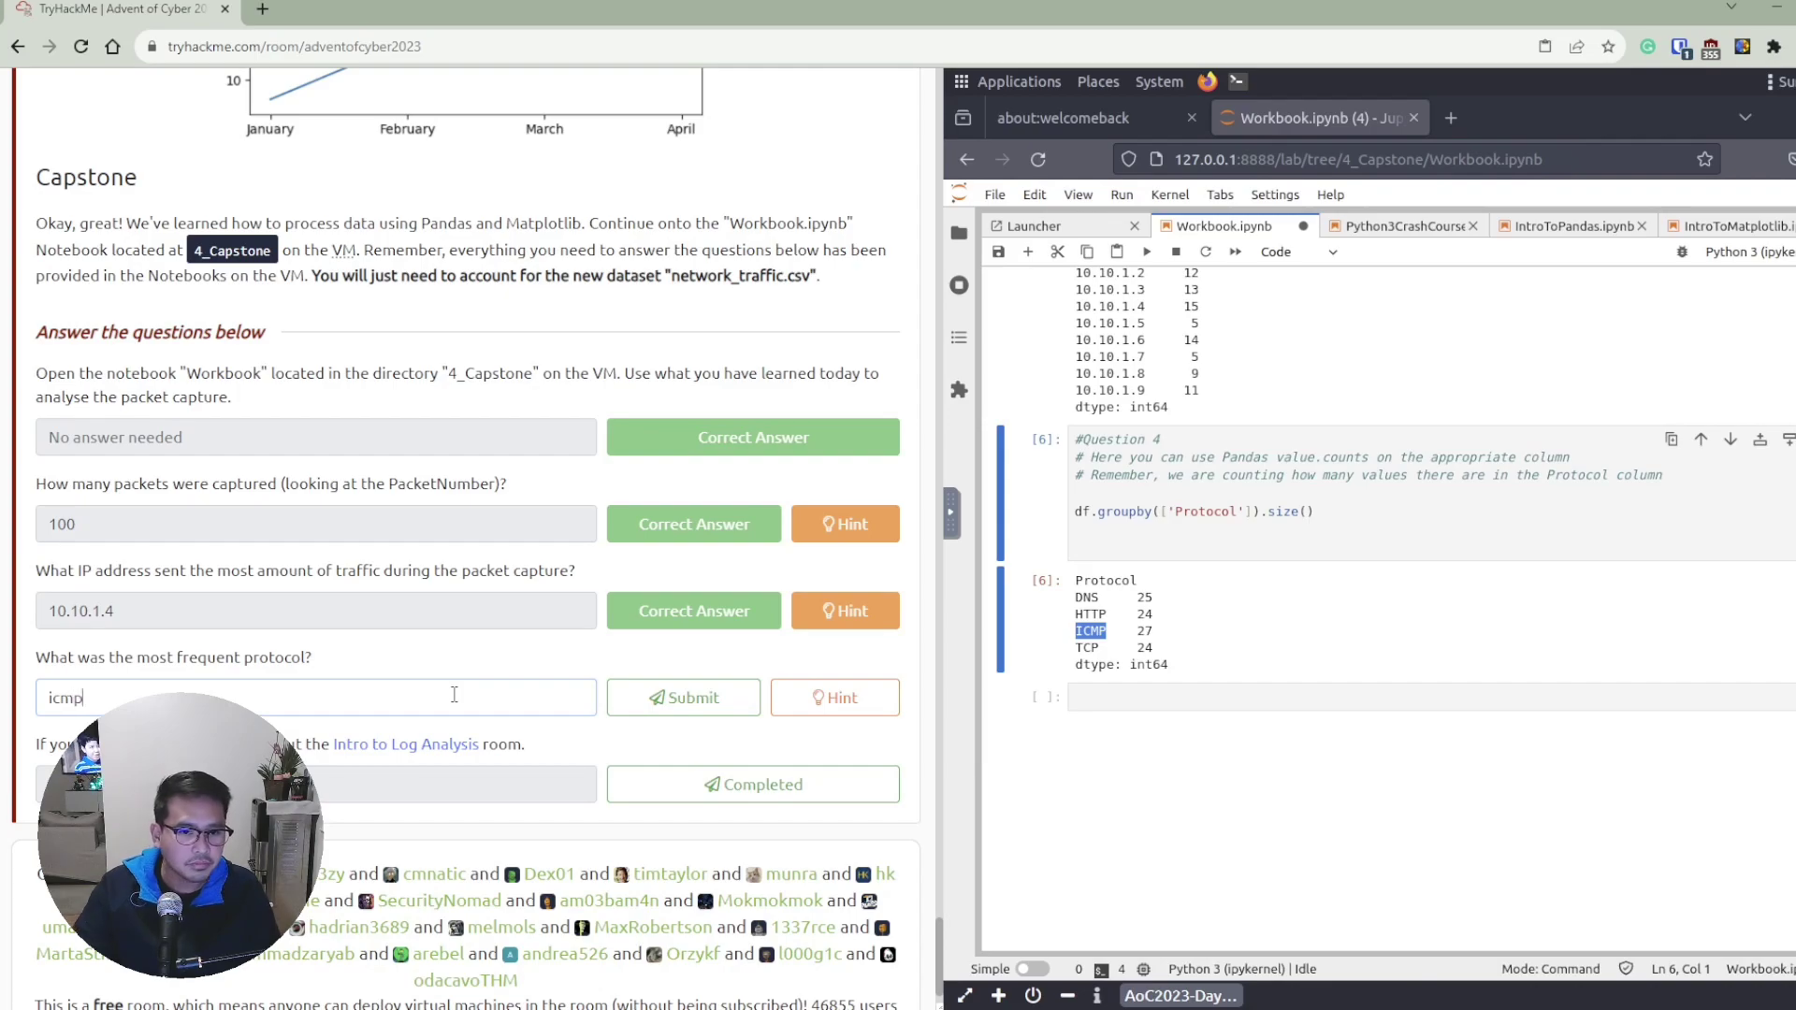
left_click(677, 697)
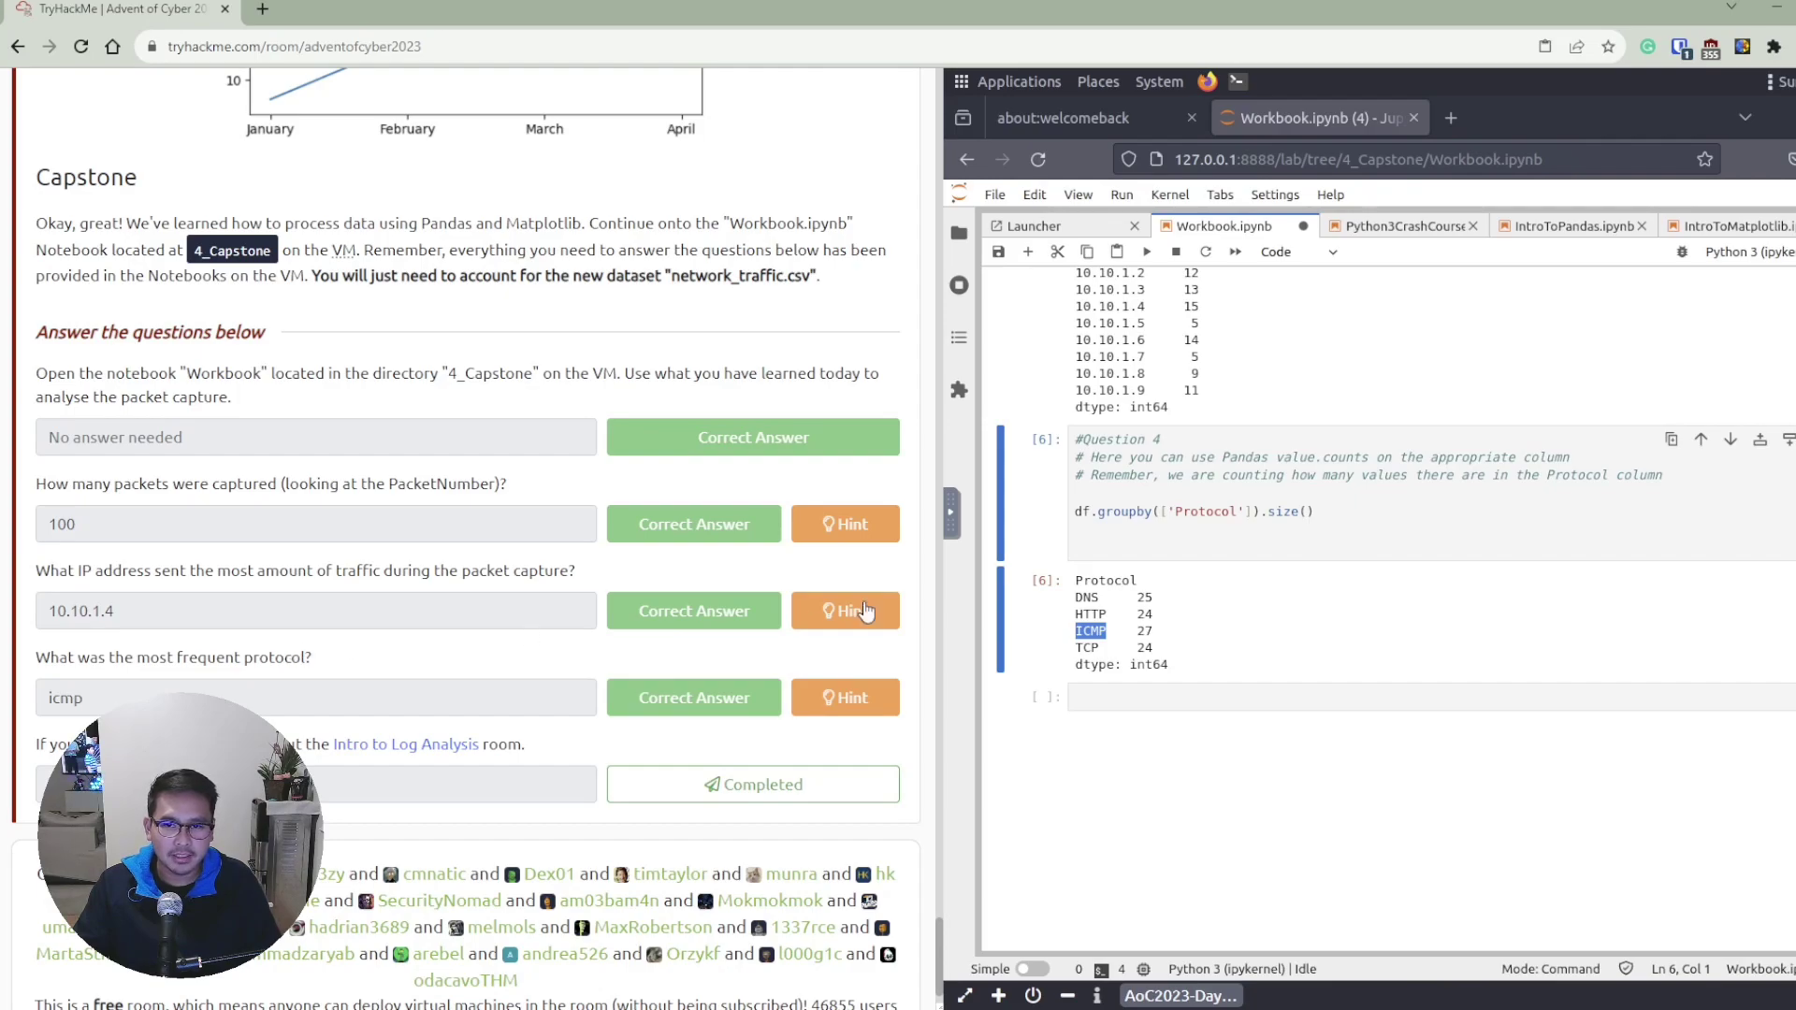
Review the Workbook notebook's code and introduction, and mark the last Capstone item about the Intro to Log Analysis room as completed.
scroll(1266, 603, "up", 3)
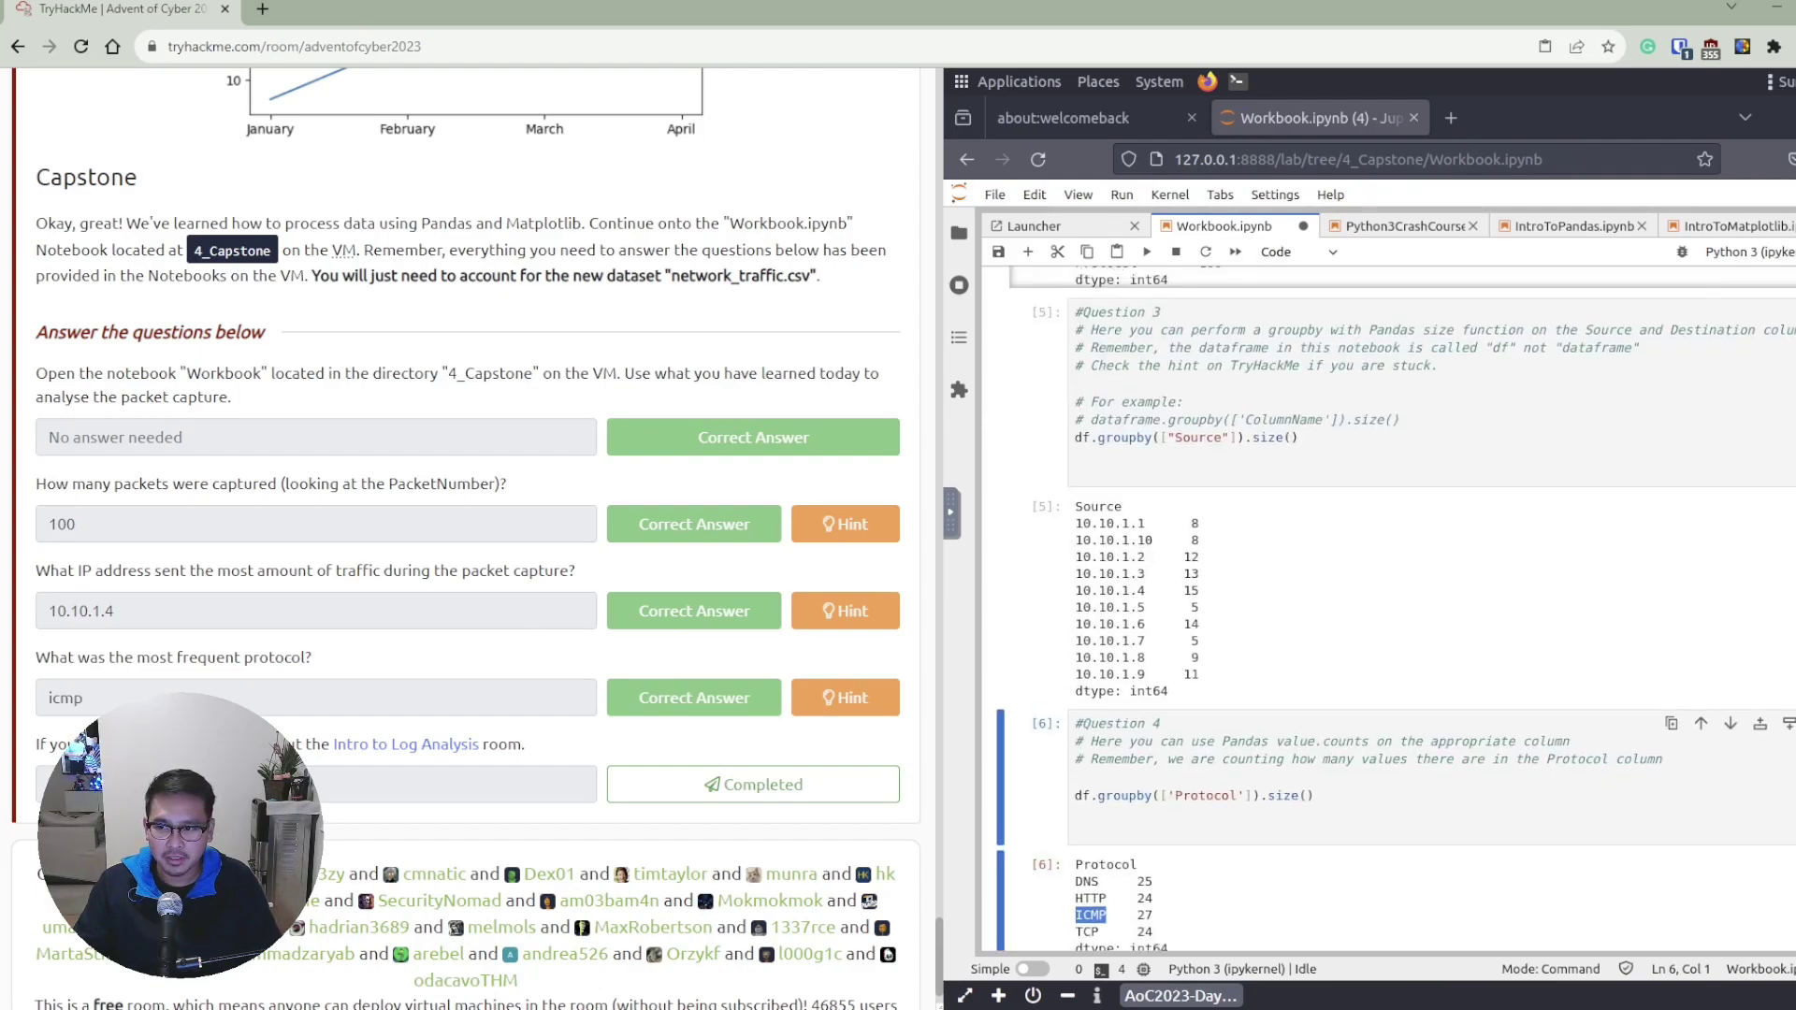
scroll(1394, 608, "up", 4)
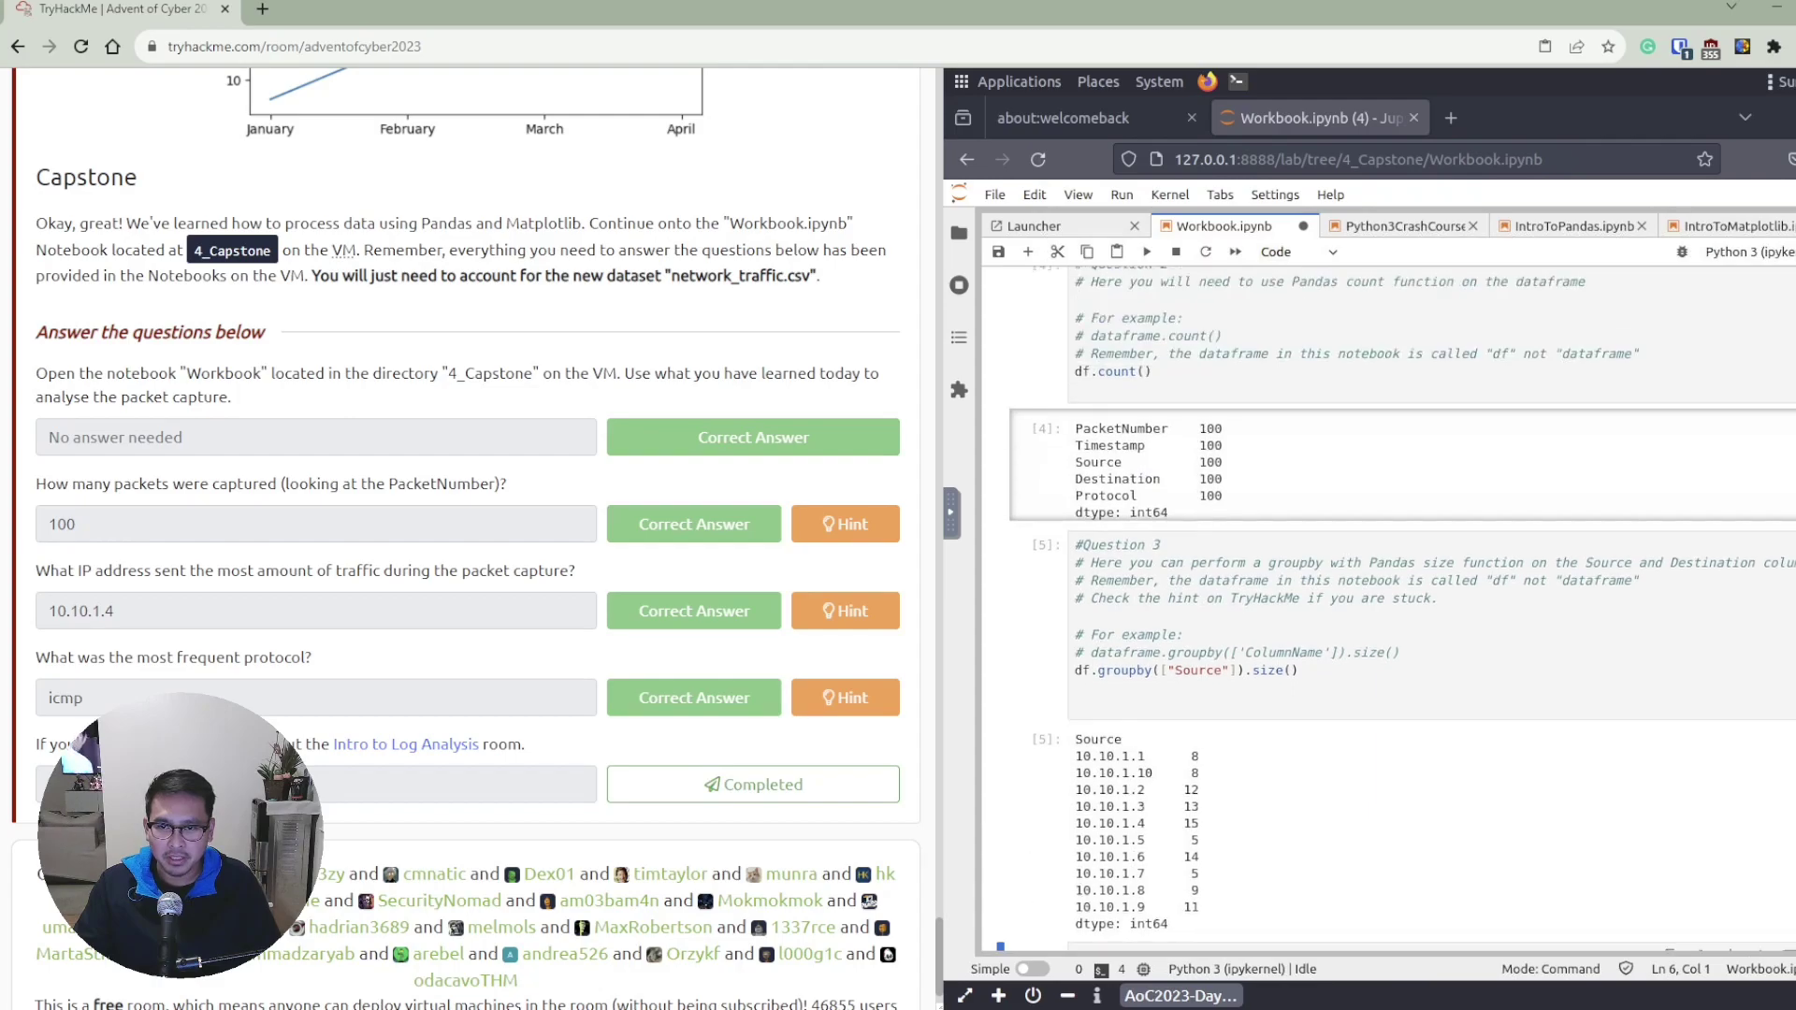
scroll(1394, 608, "up", 5)
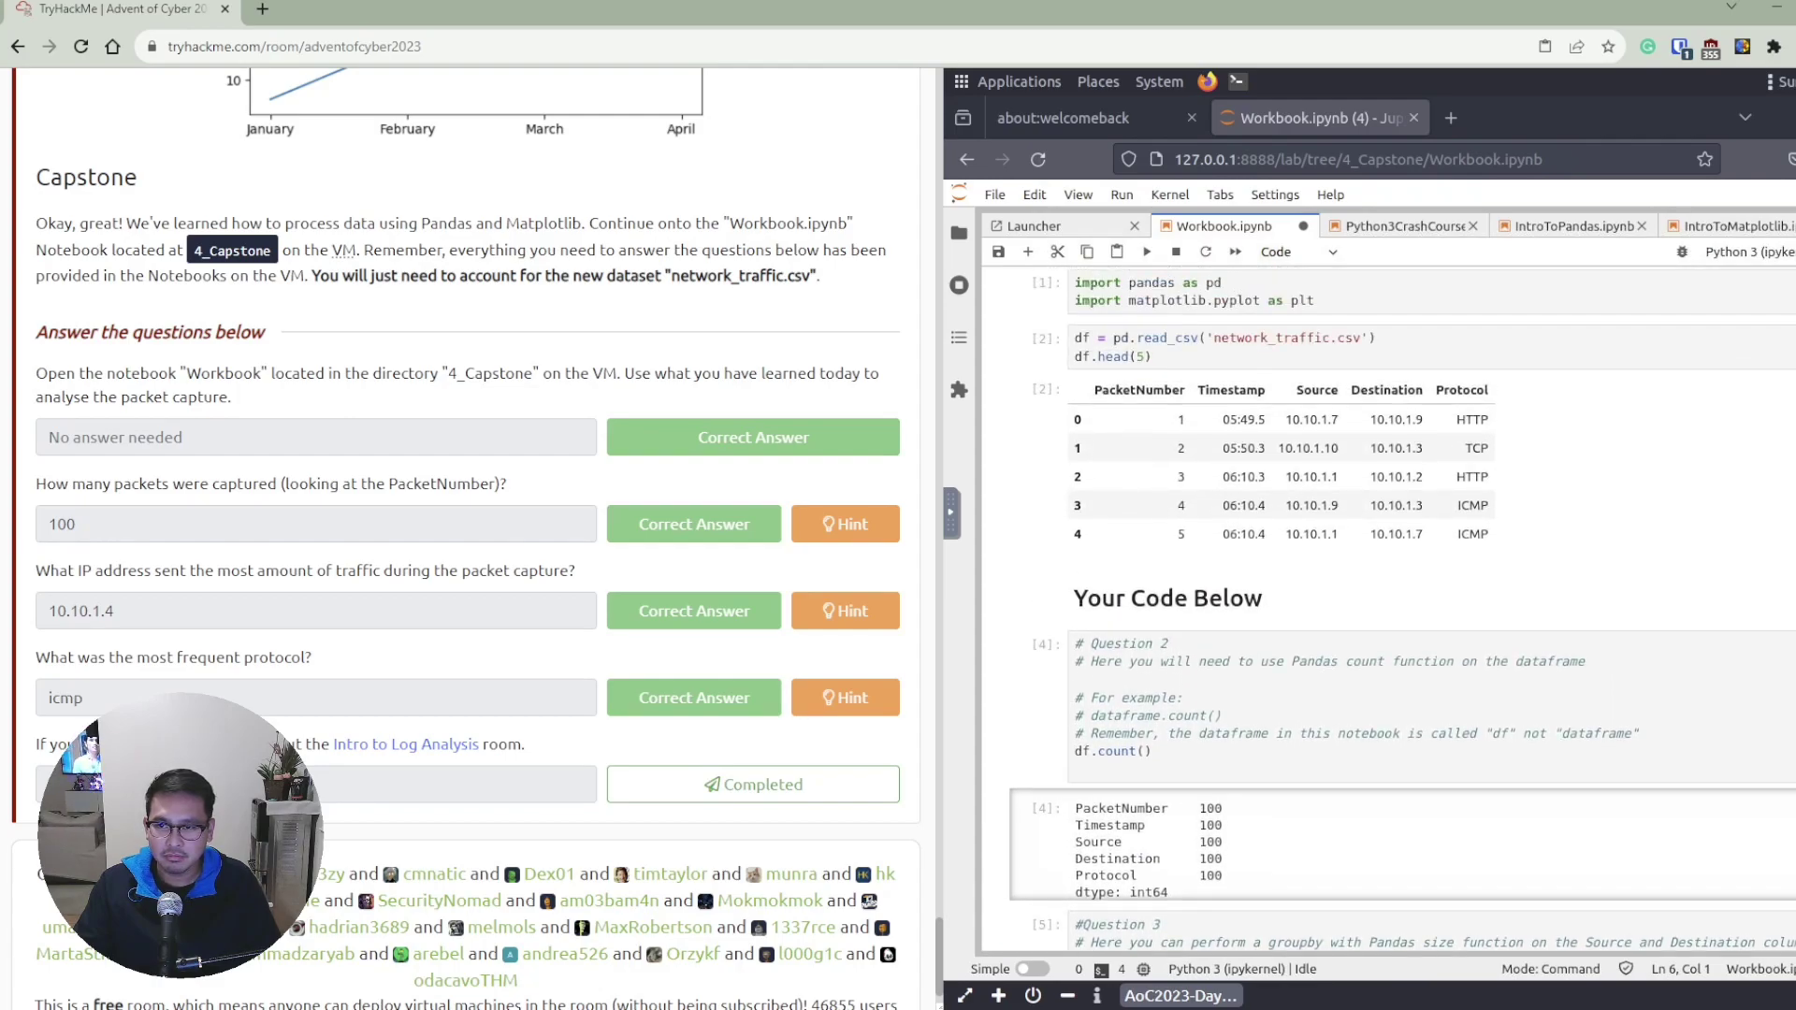
scroll(1396, 608, "up", 4)
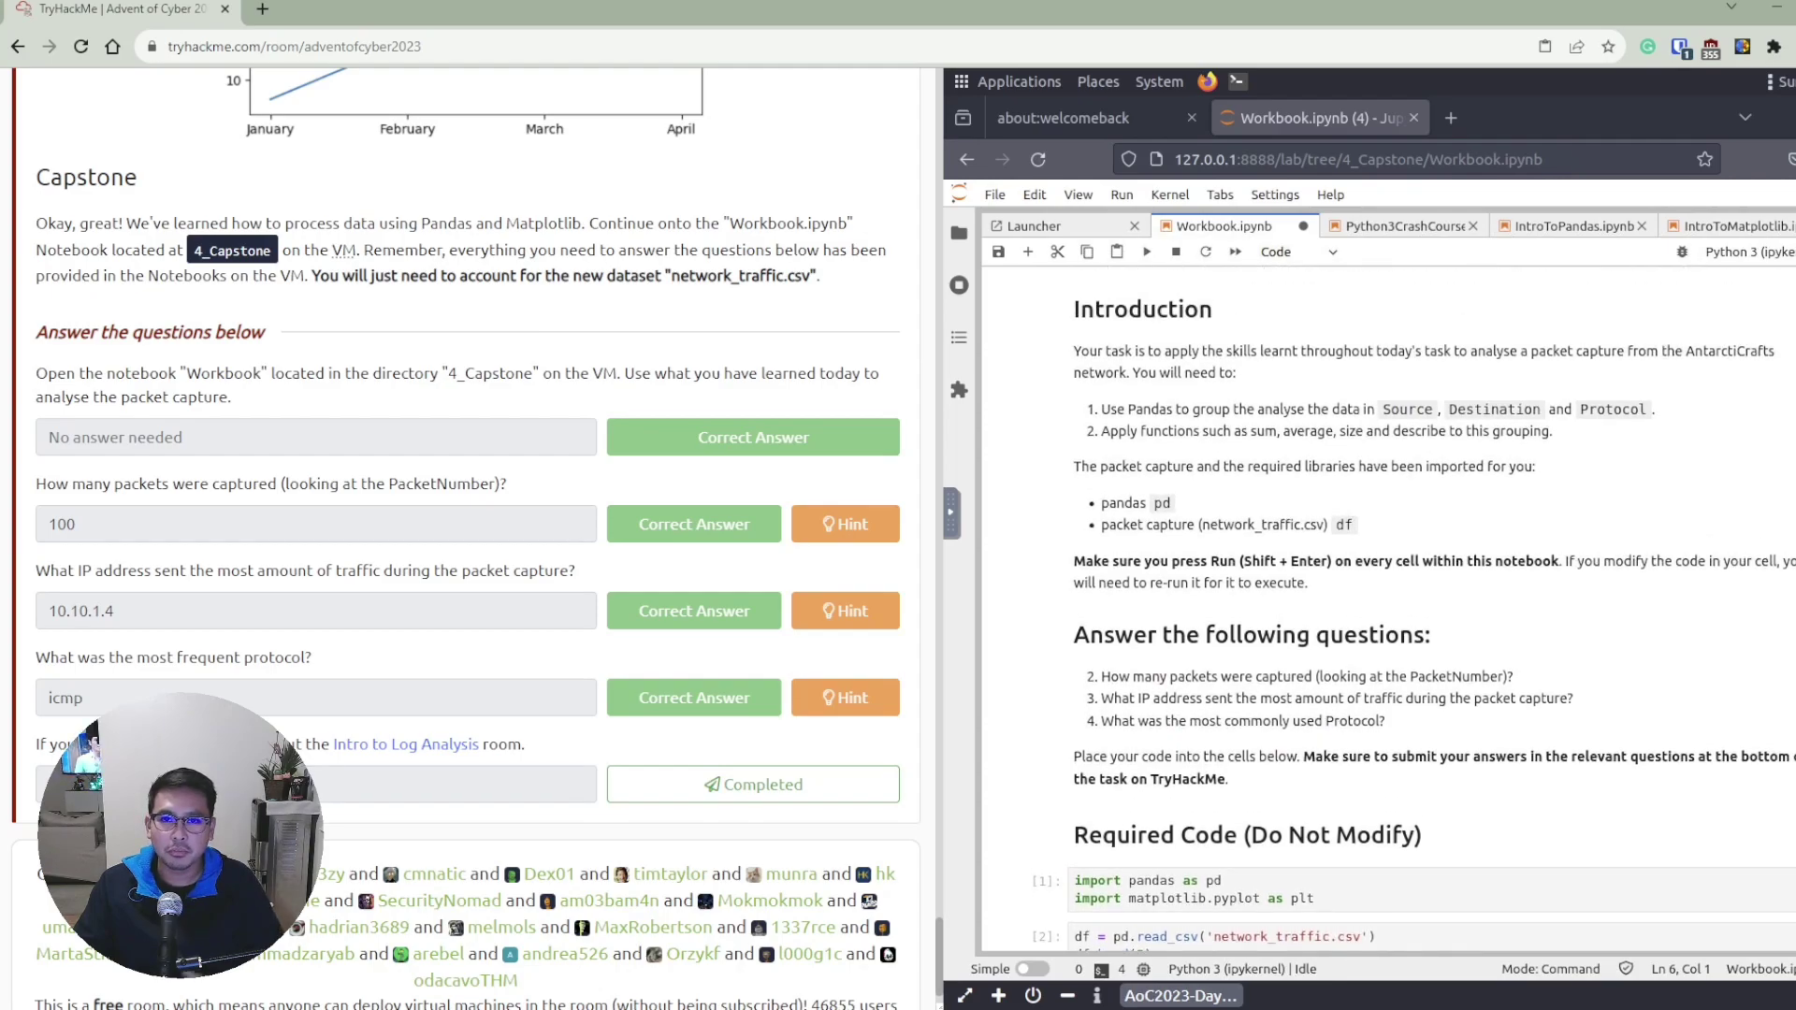
scroll(1414, 609, "down", 5)
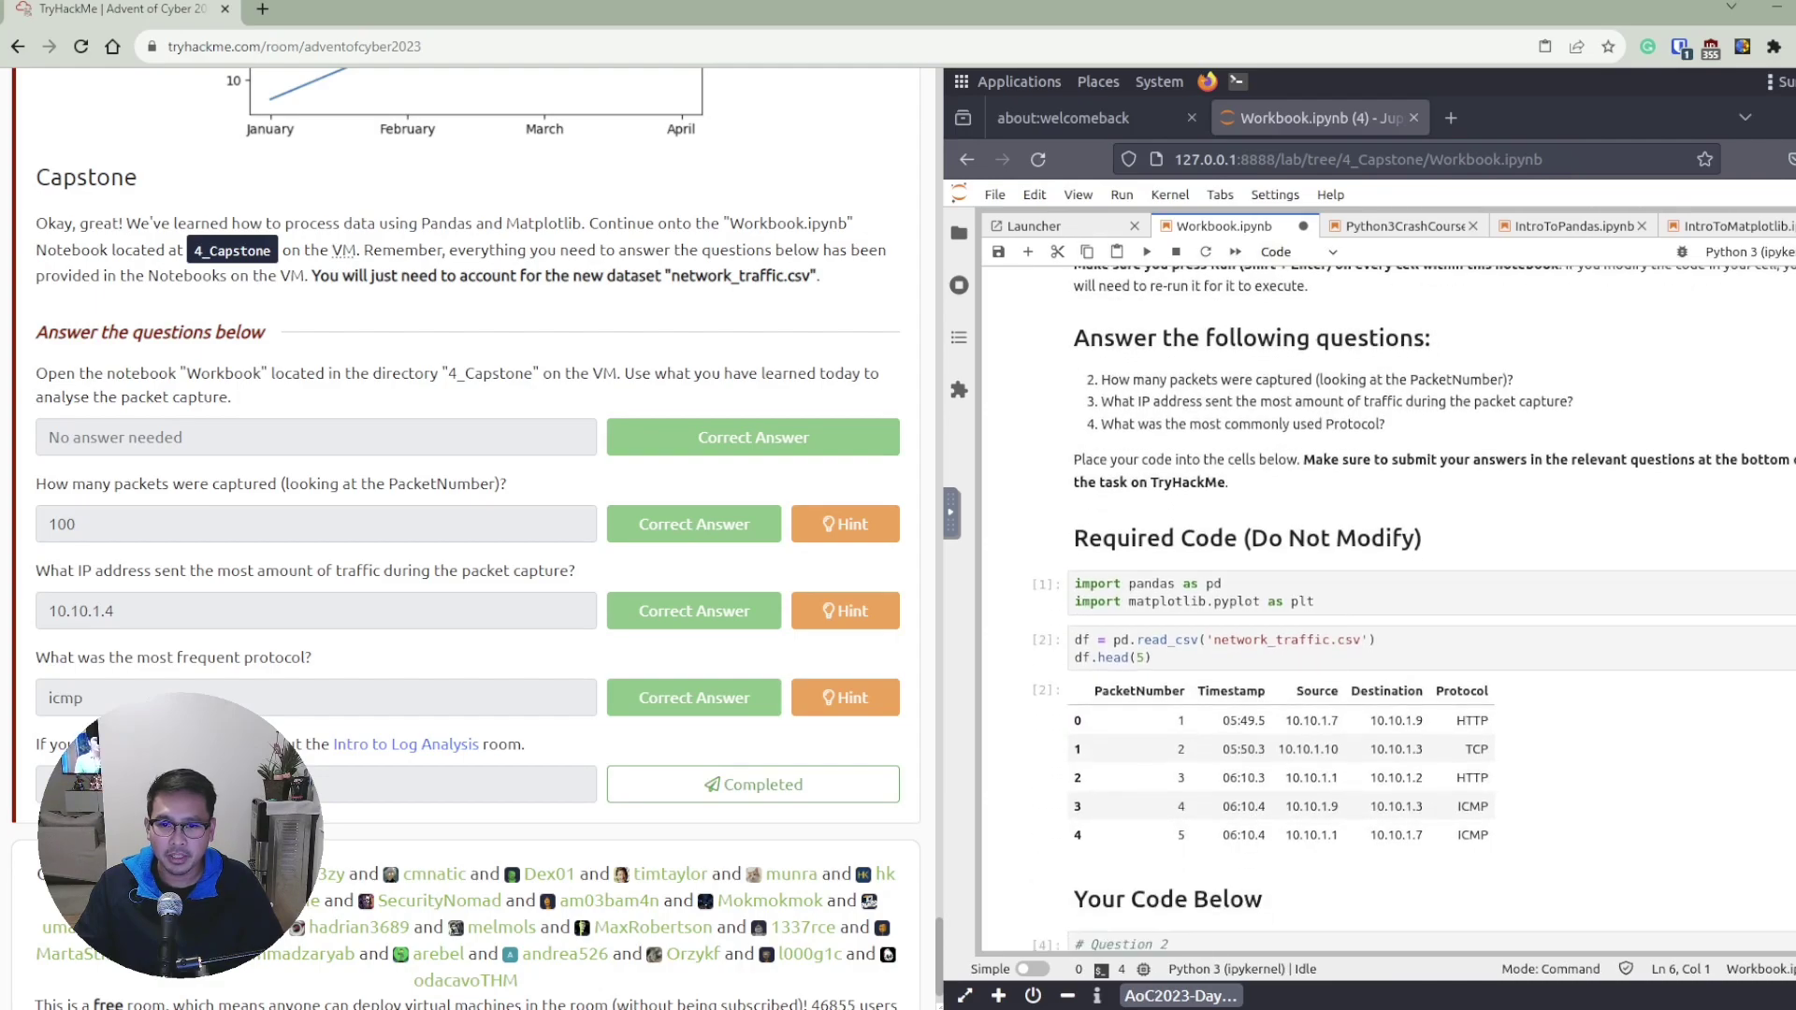
scroll(1414, 609, "down", 1)
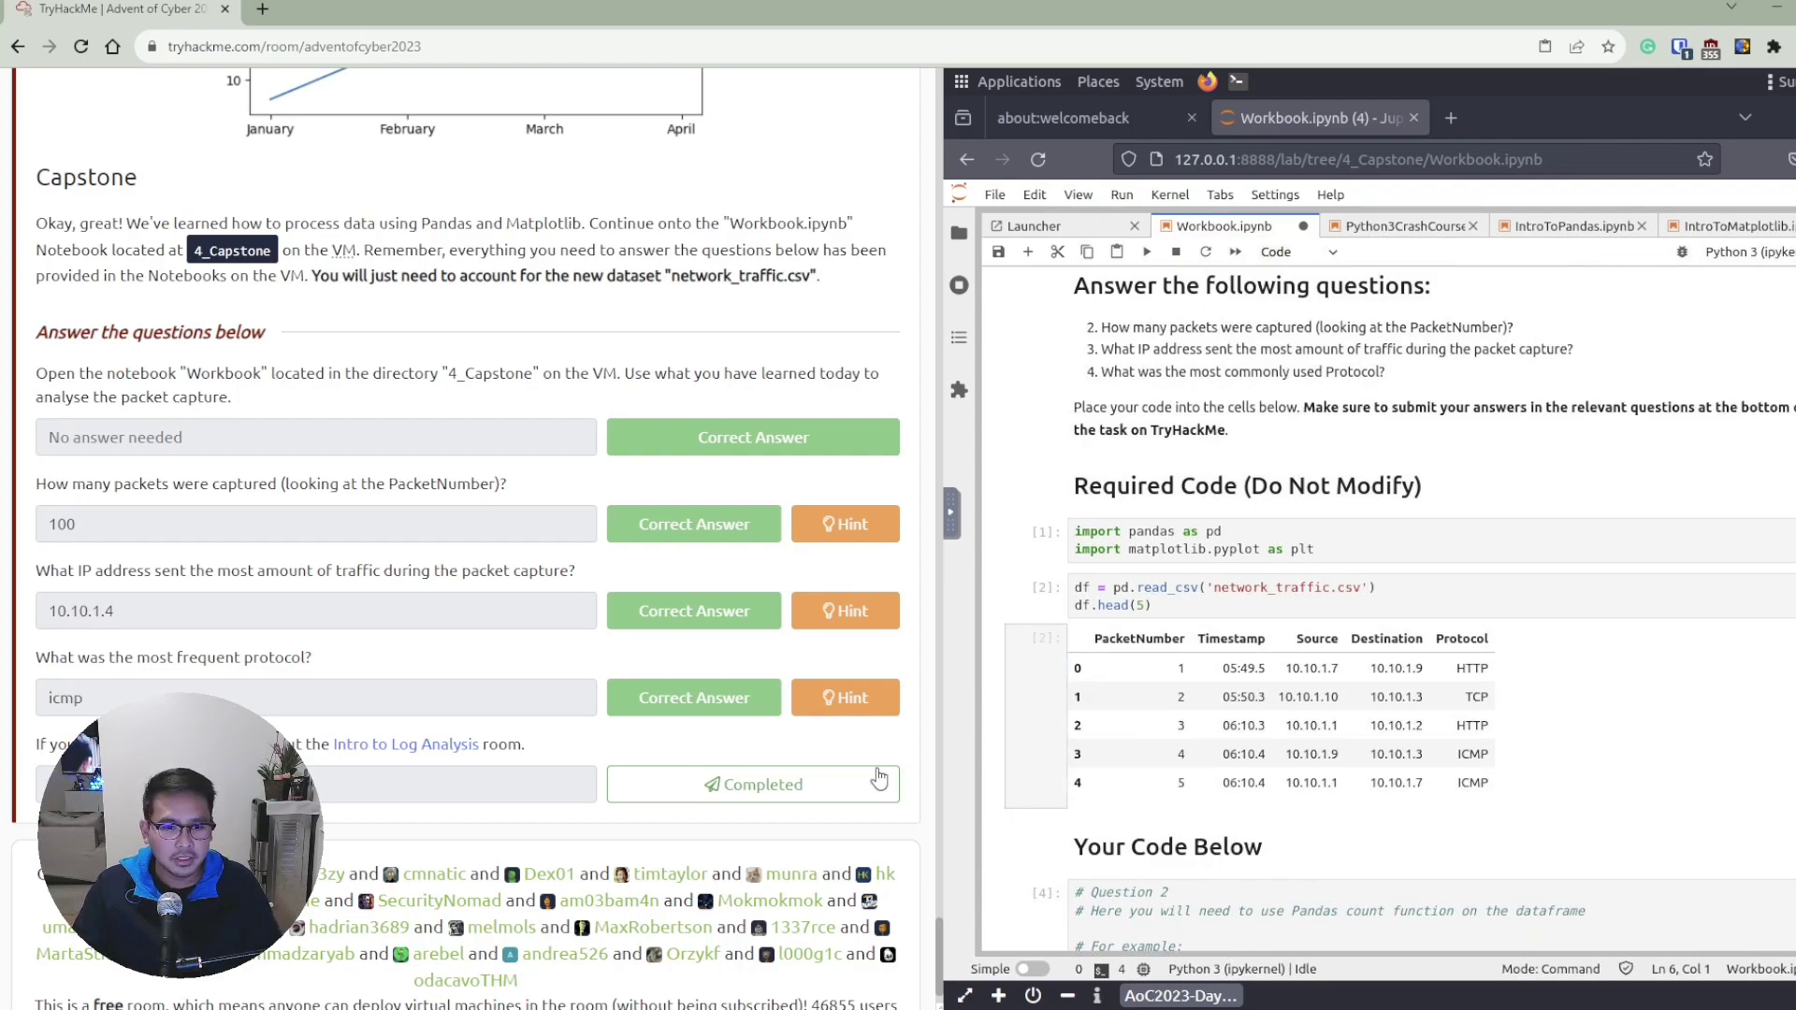
left_click(783, 794)
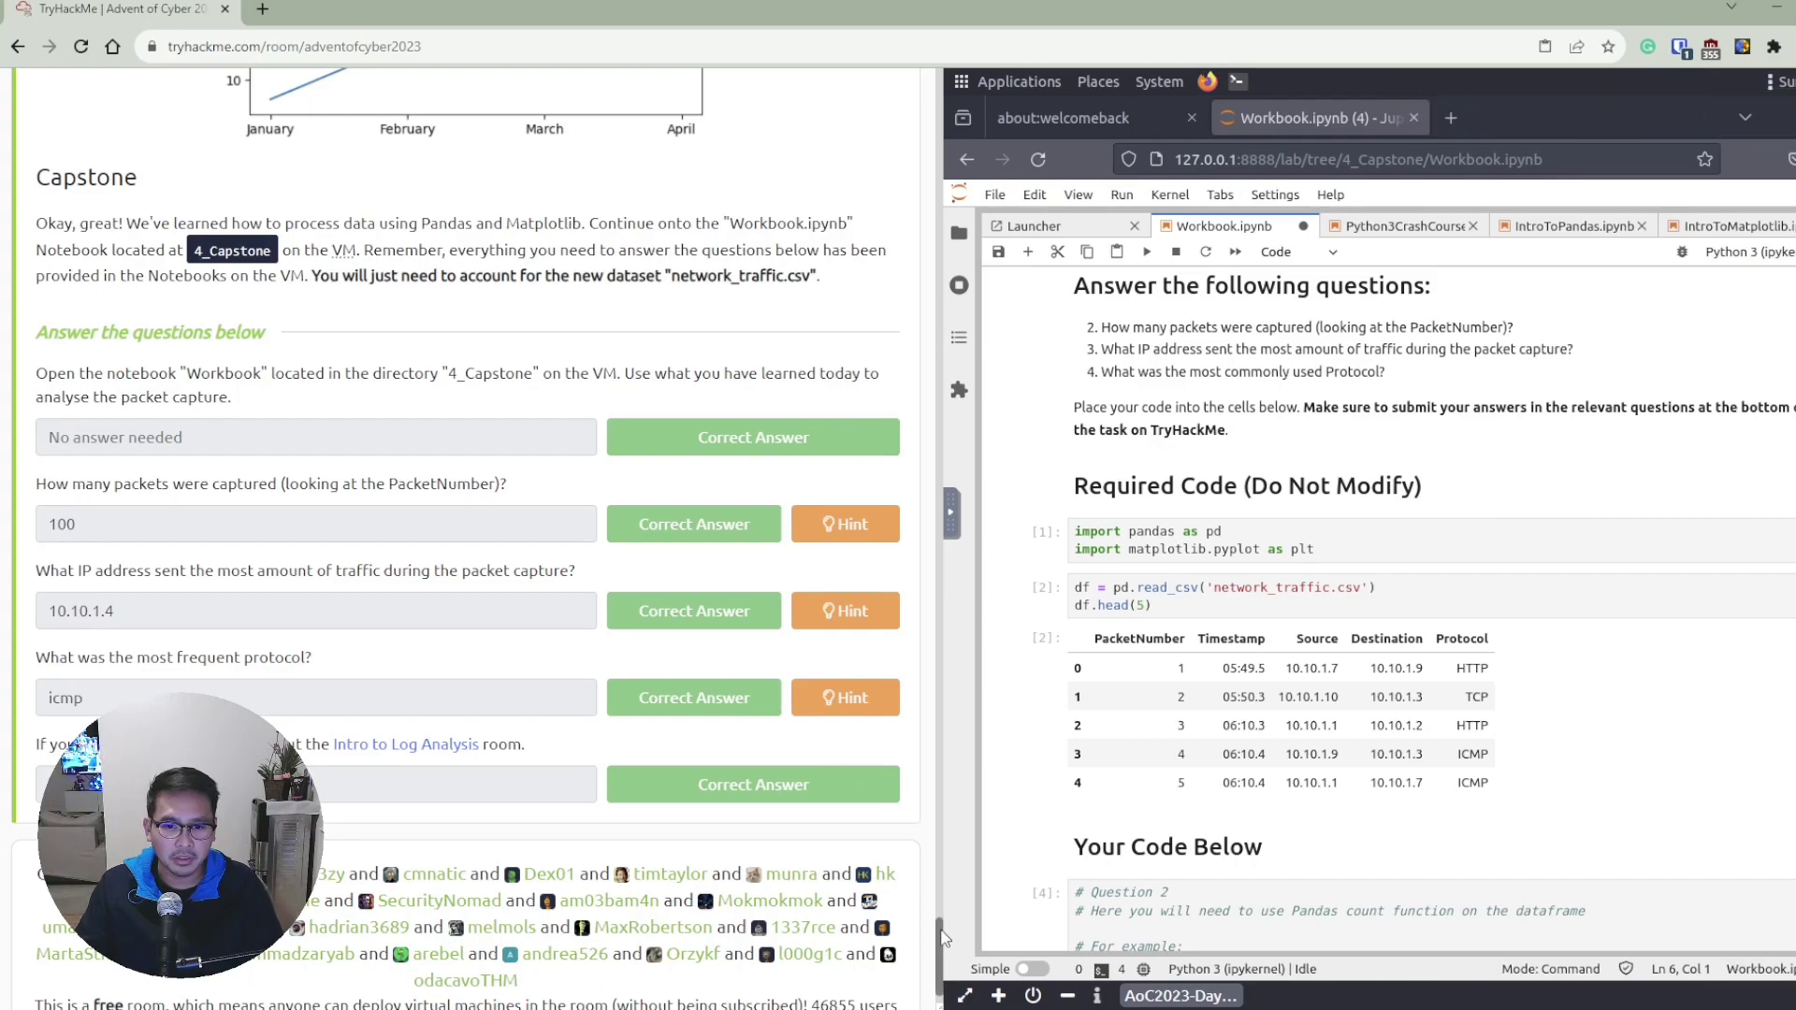
Review the task's Matplotlib and DataFrame sections alongside the Workbook notebook's introduction, dataframe preview and question cells.
left_click_drag(942, 937, 933, 906)
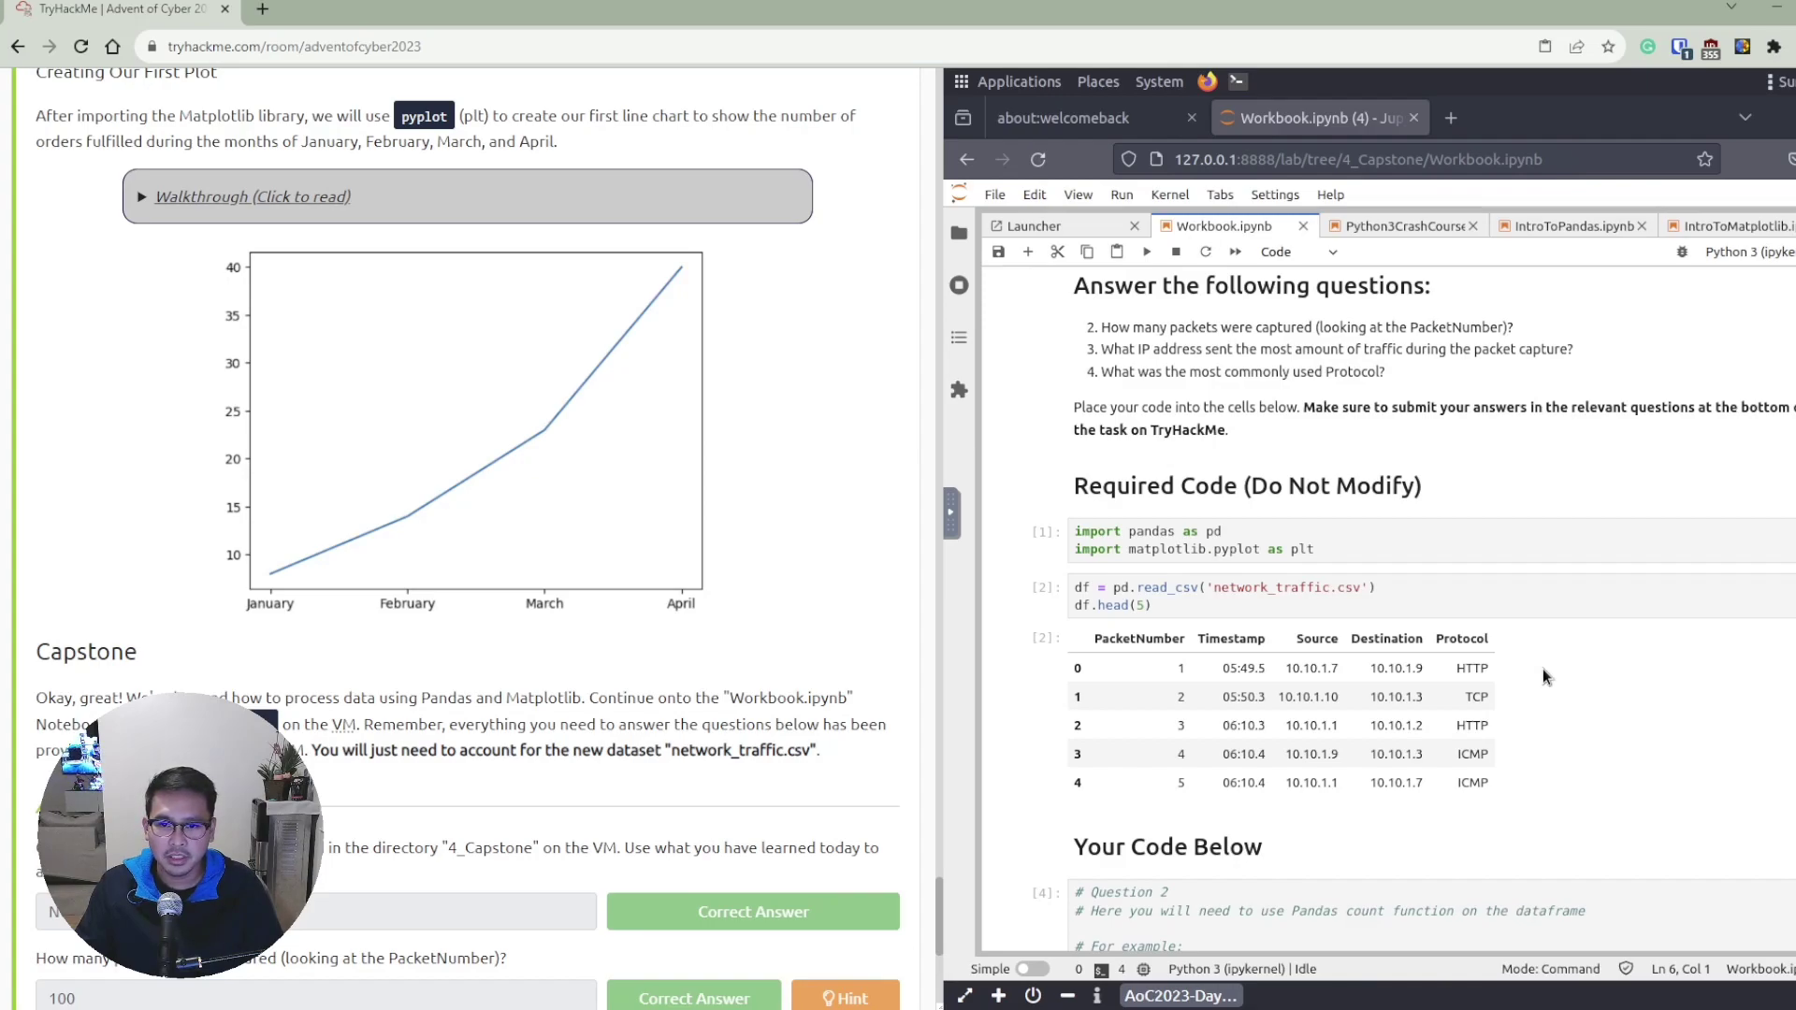
left_click_drag(941, 920, 942, 912)
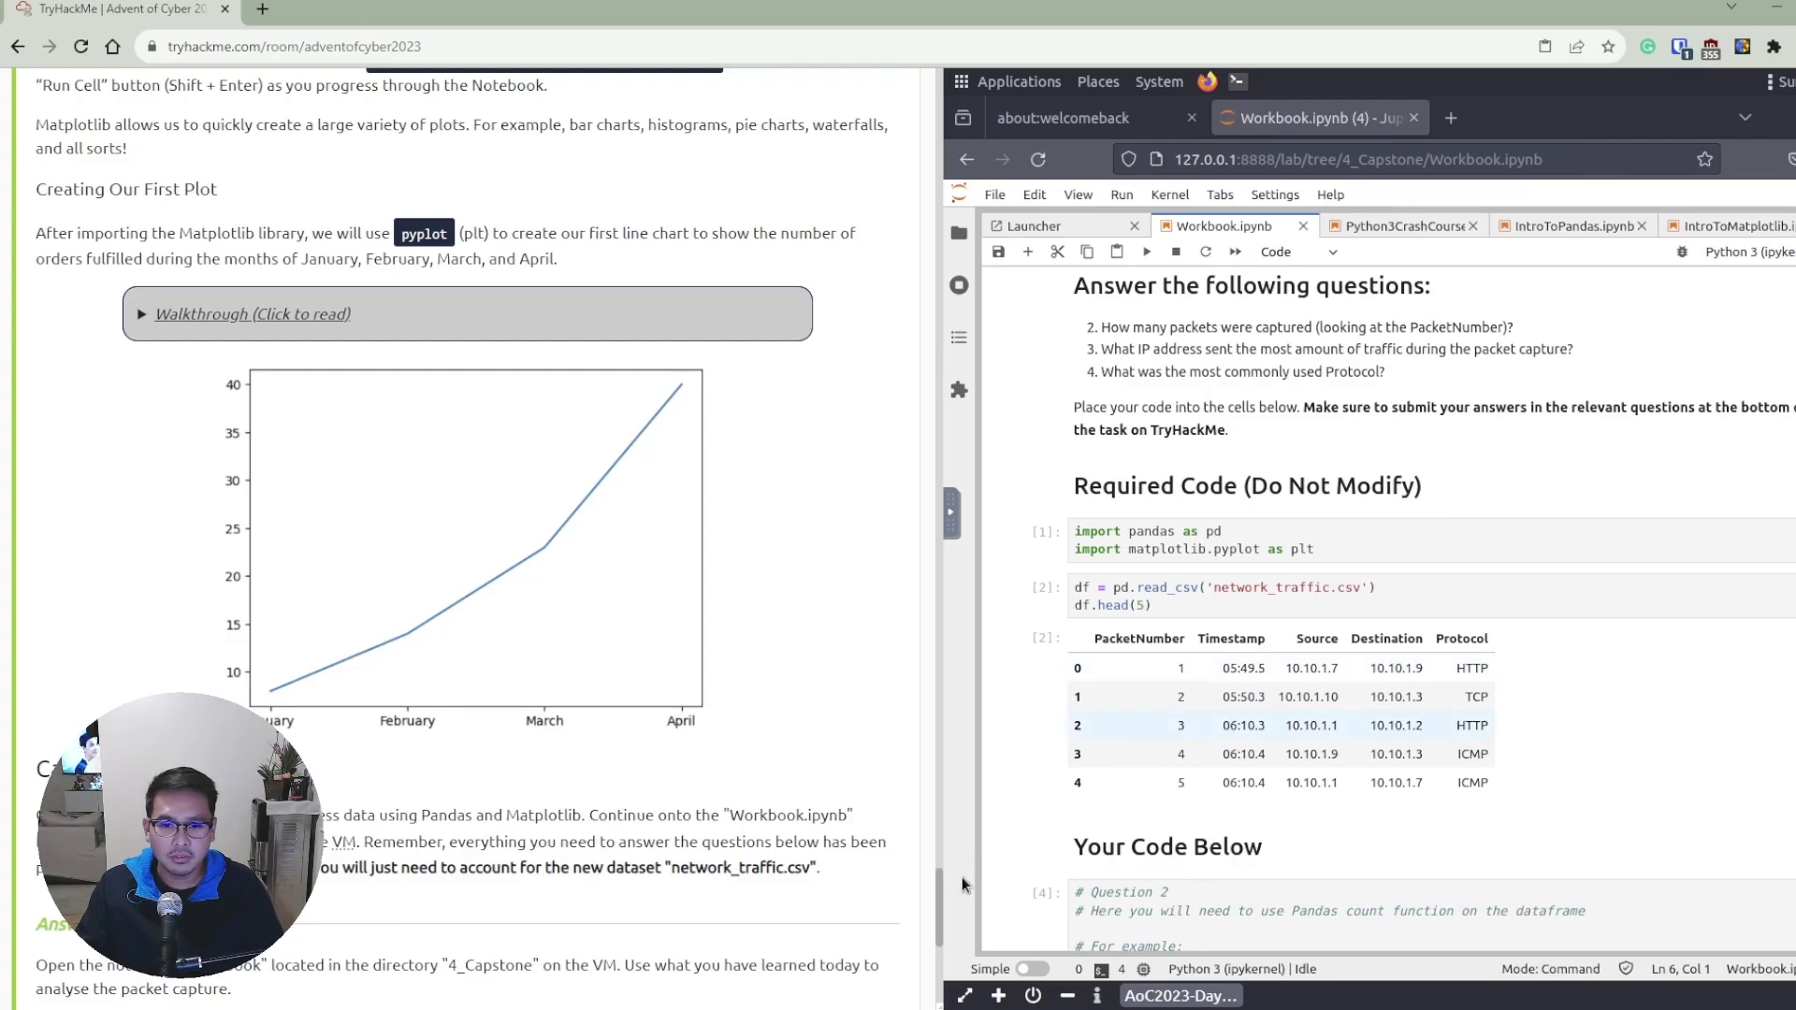
scroll(938, 894, "up", 3)
left_click_drag(939, 893, 937, 888)
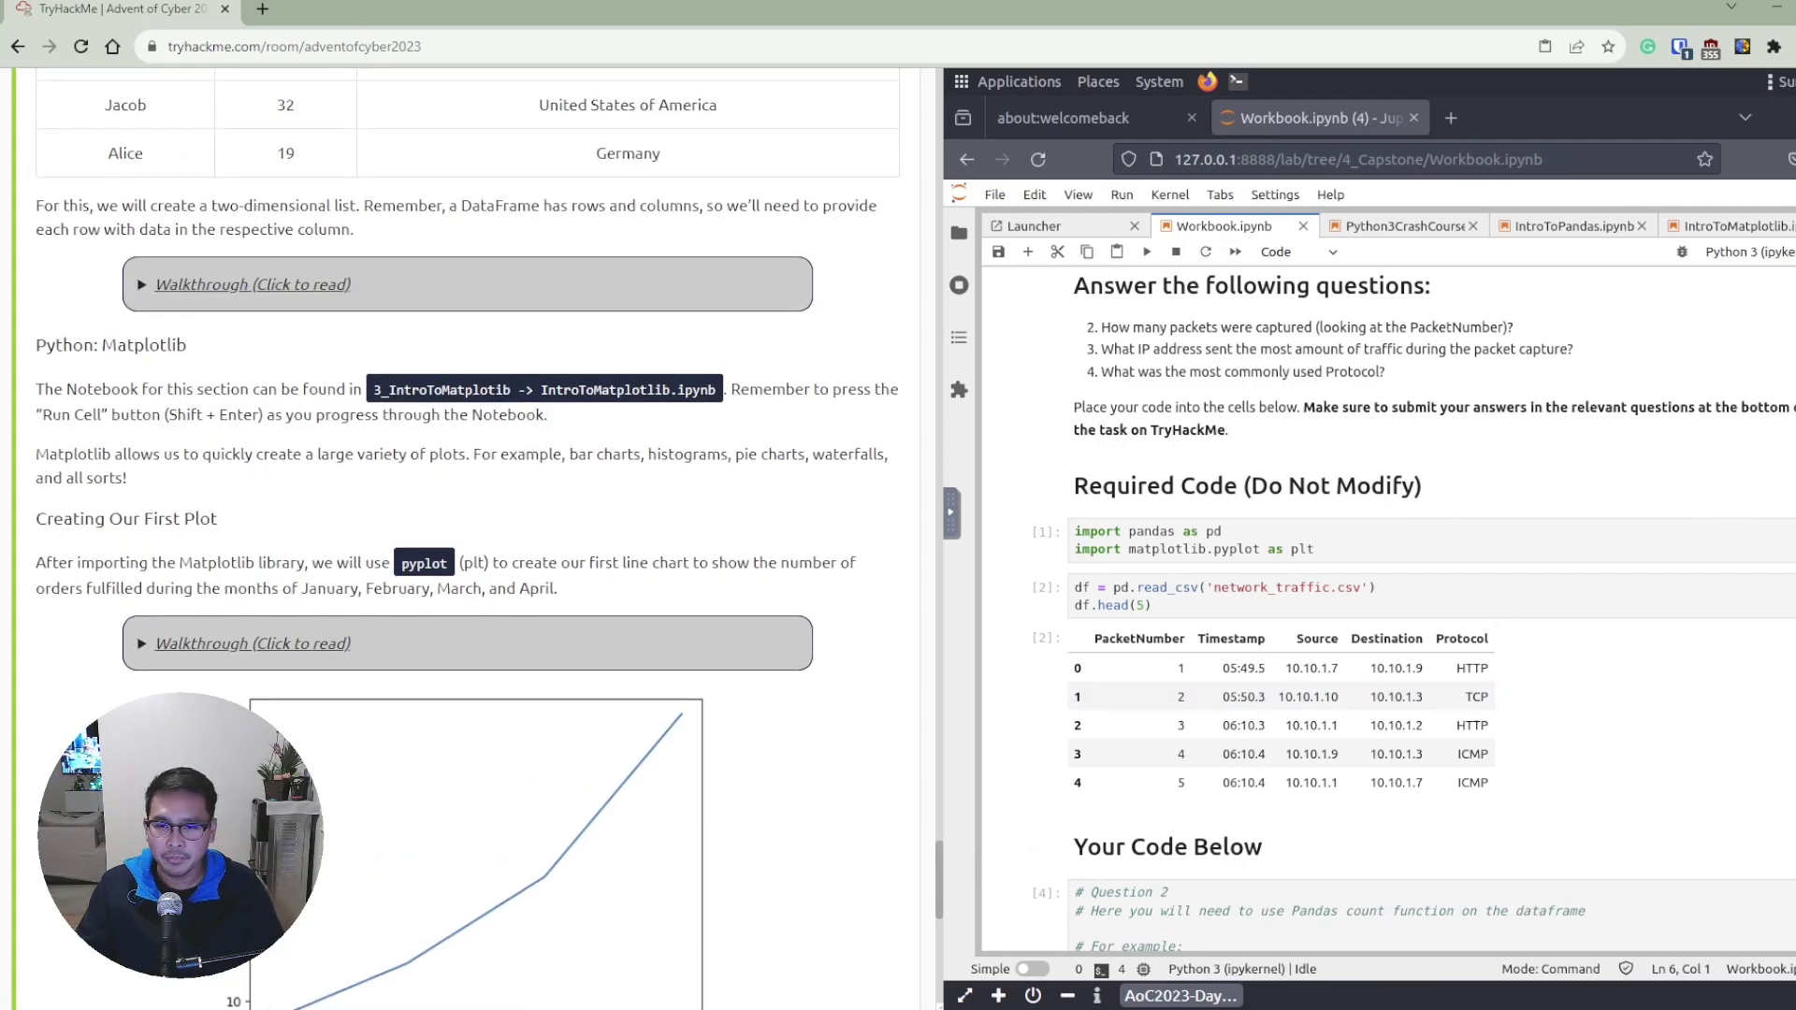
scroll(1385, 608, "down", 5)
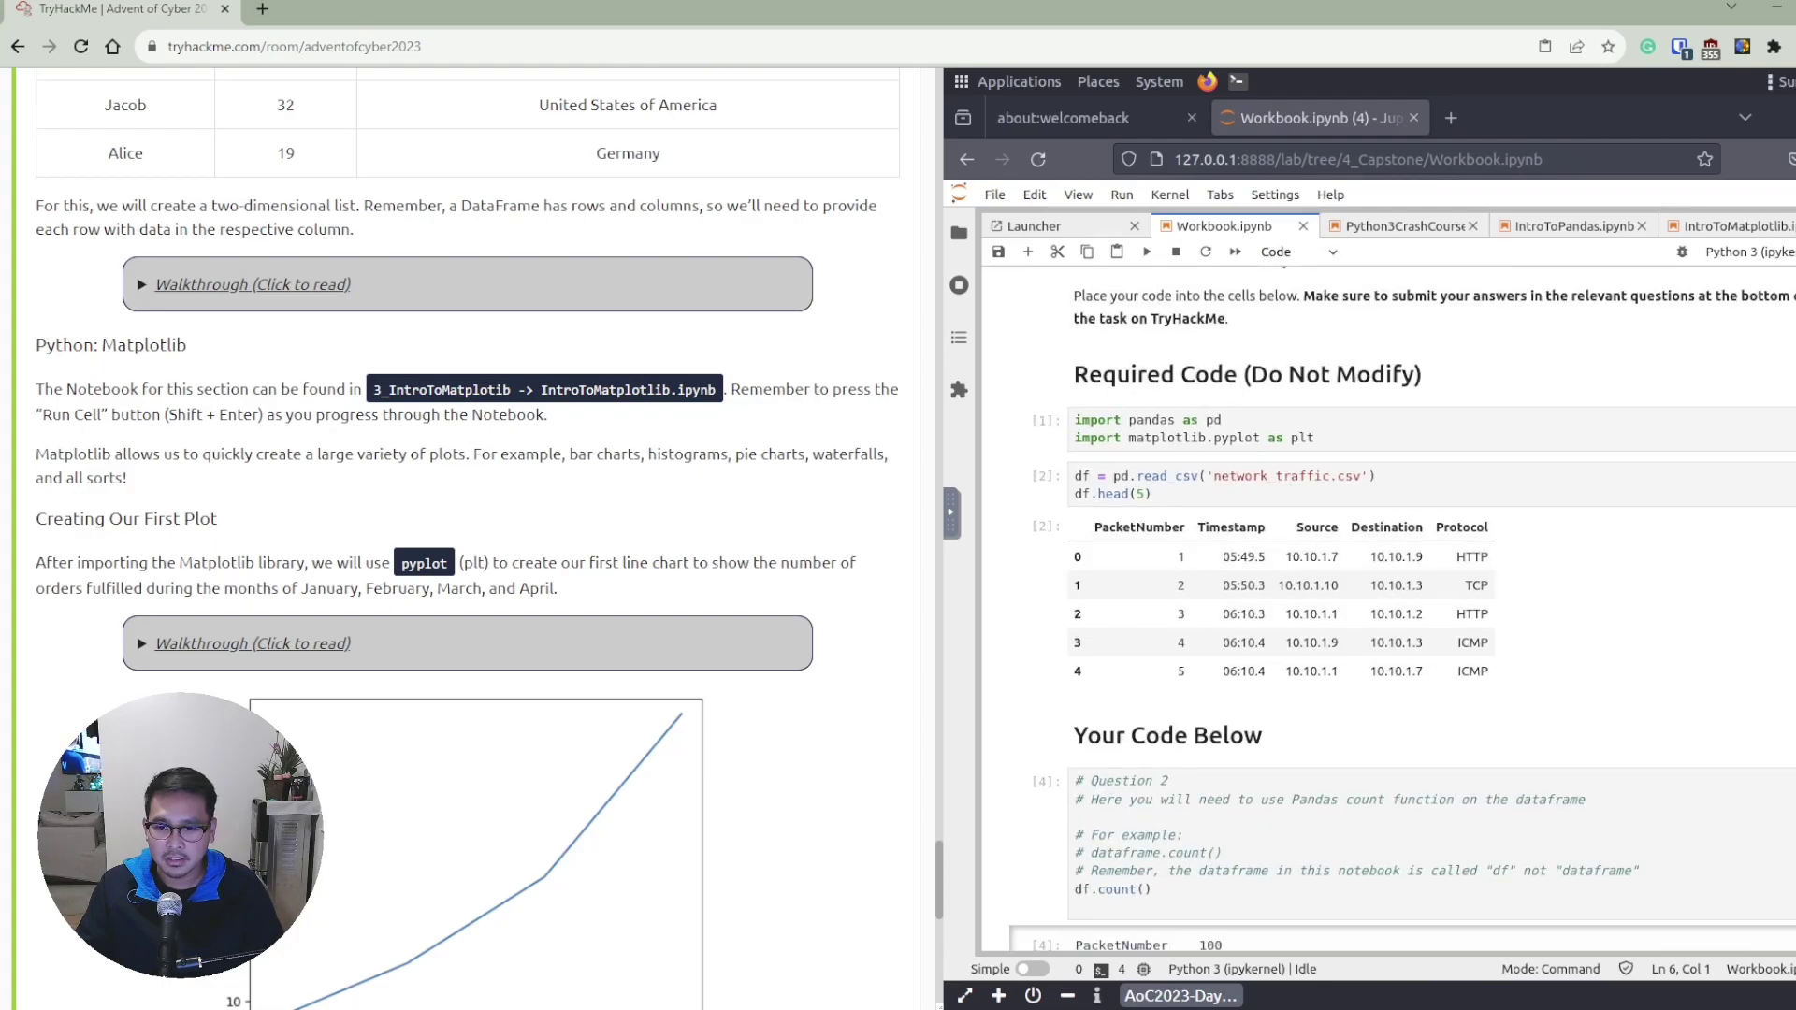
scroll(1385, 609, "down", 5)
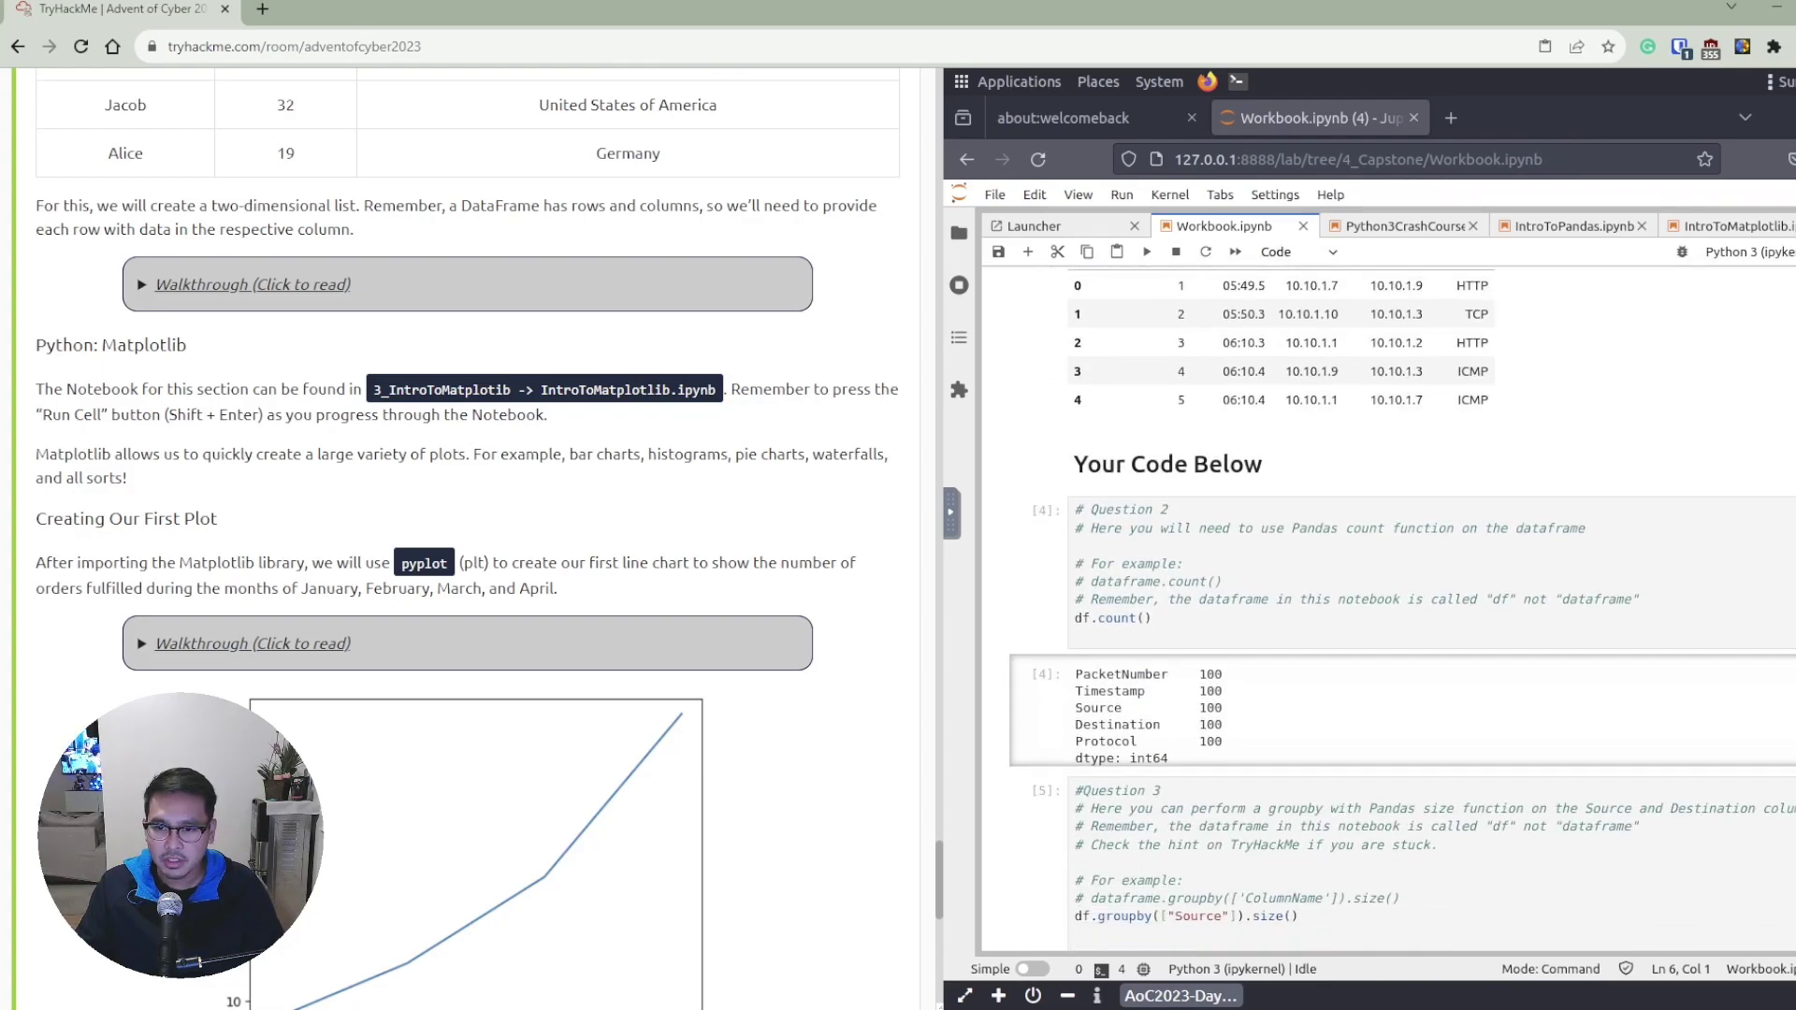
scroll(1384, 608, "up", 3)
scroll(1384, 608, "up", 8)
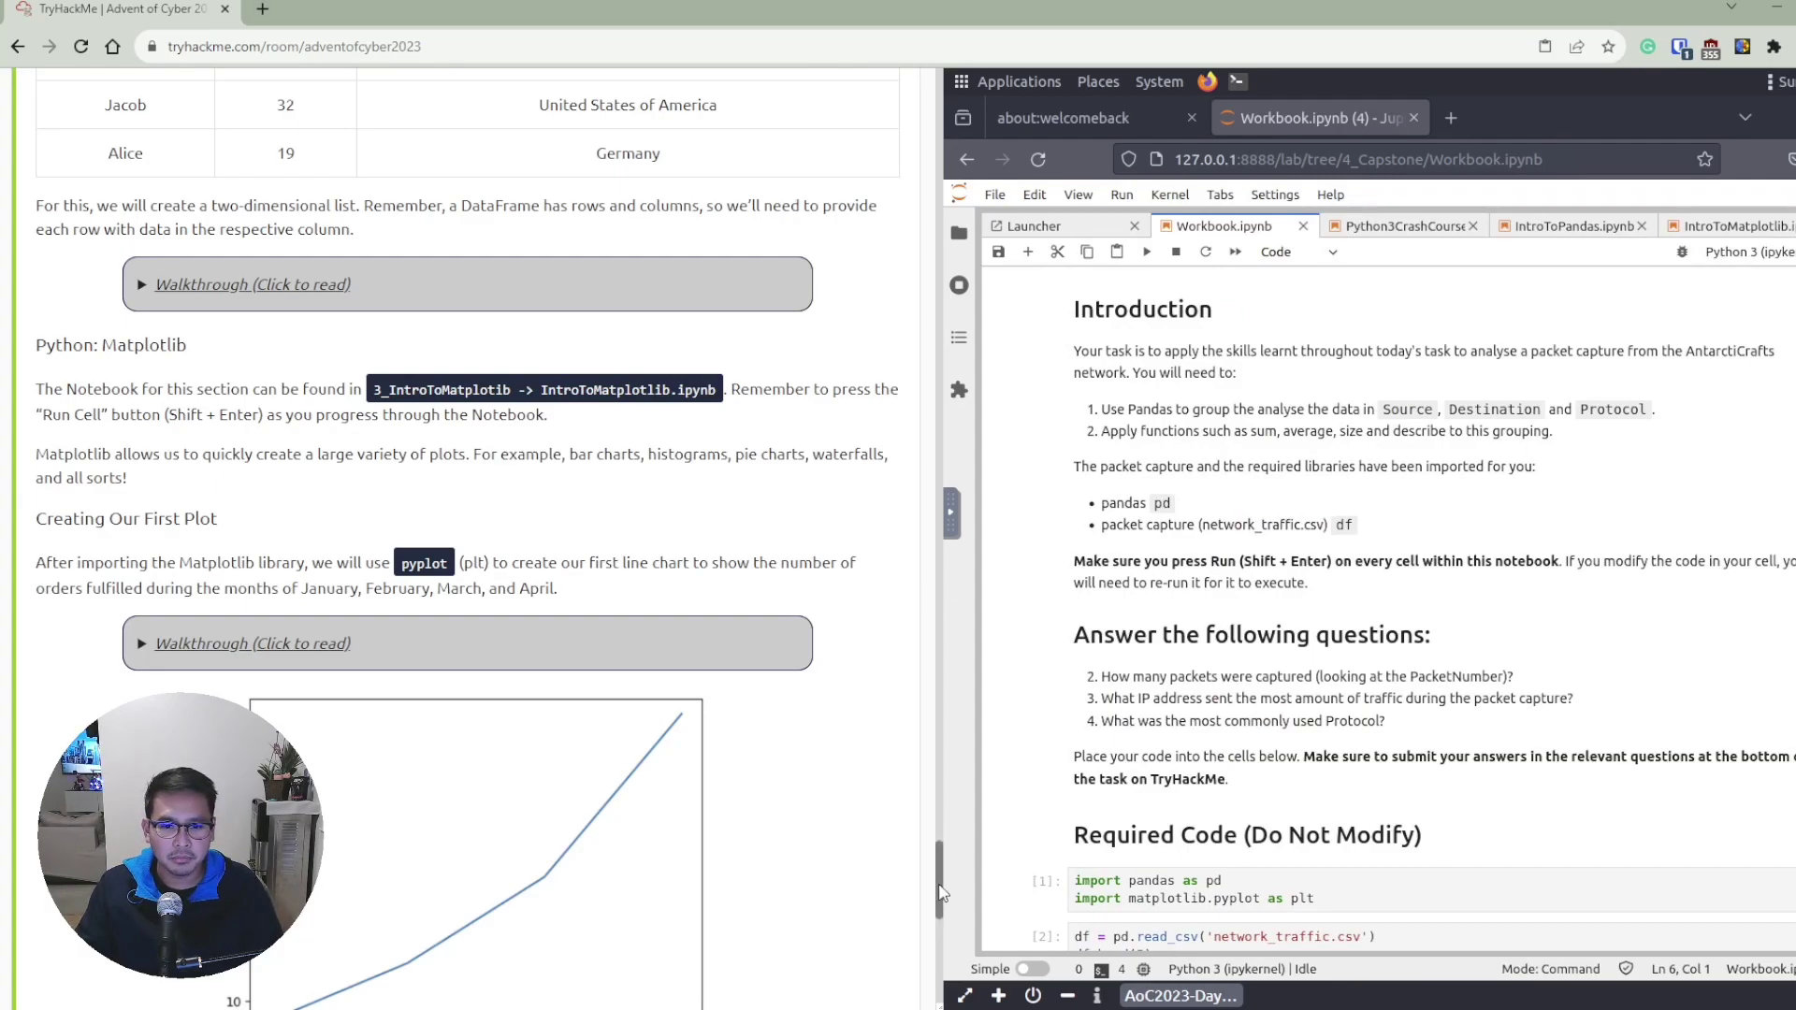
left_click_drag(940, 891, 936, 859)
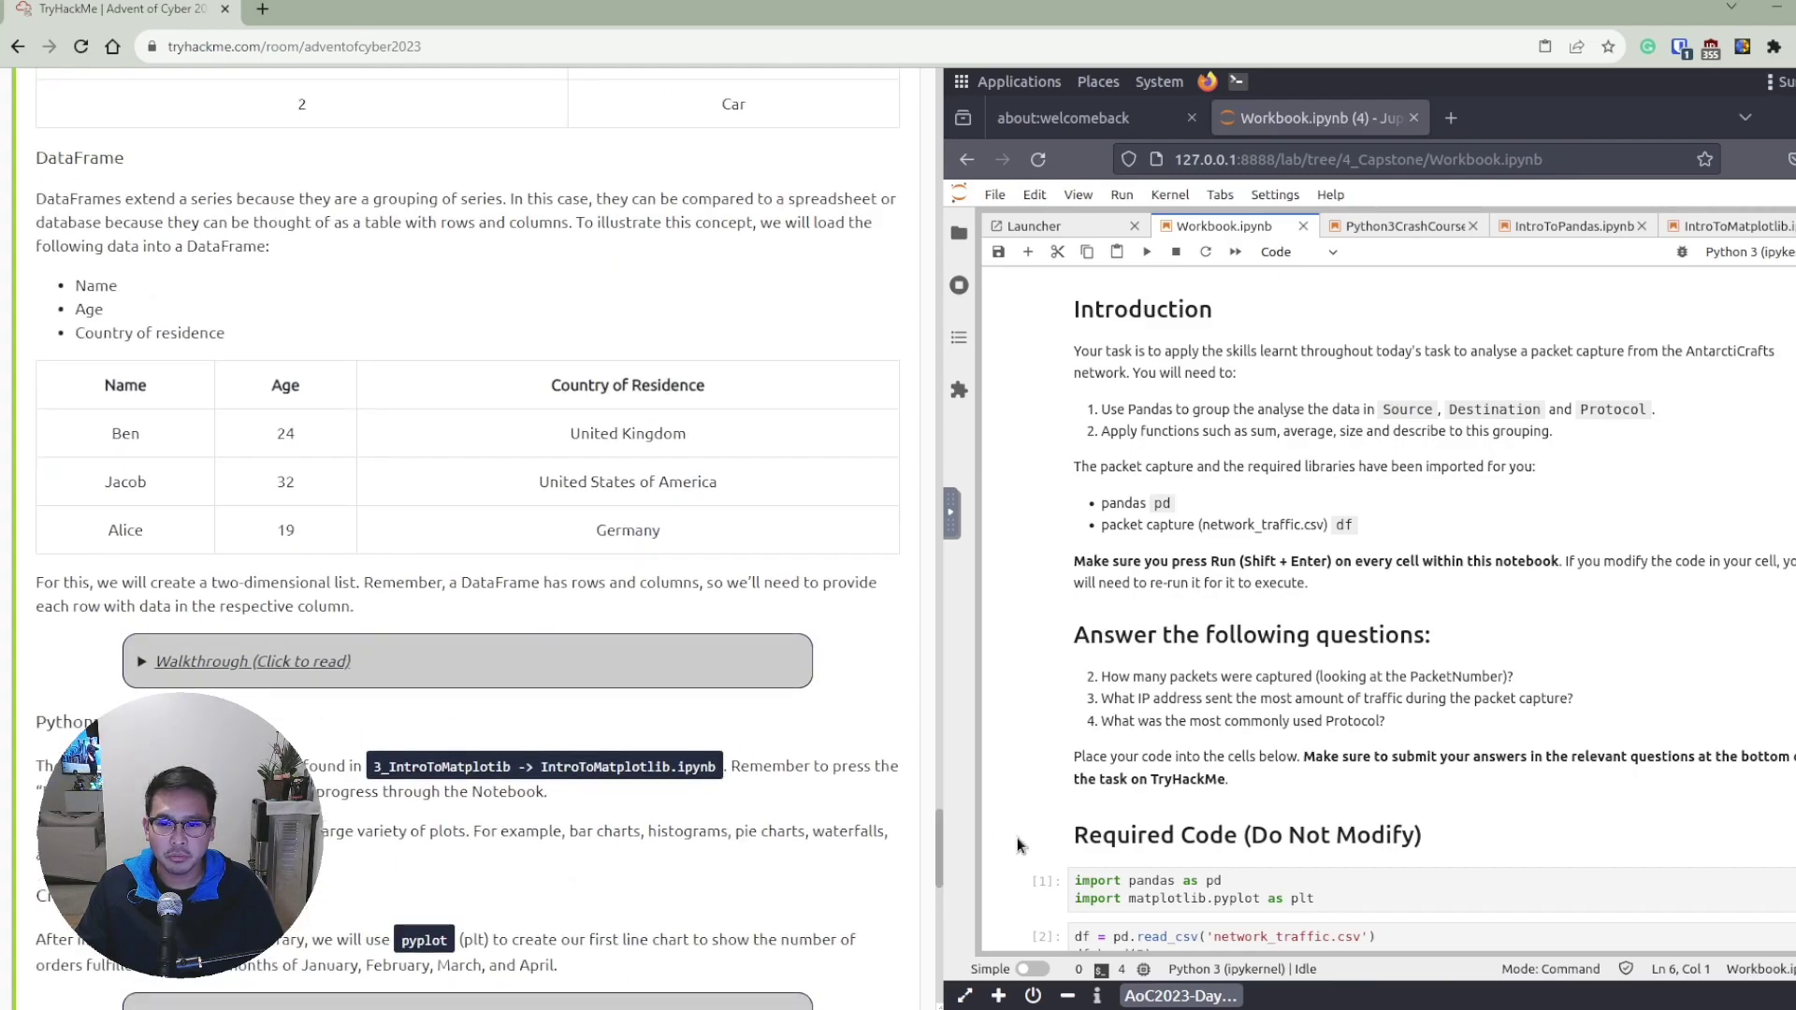